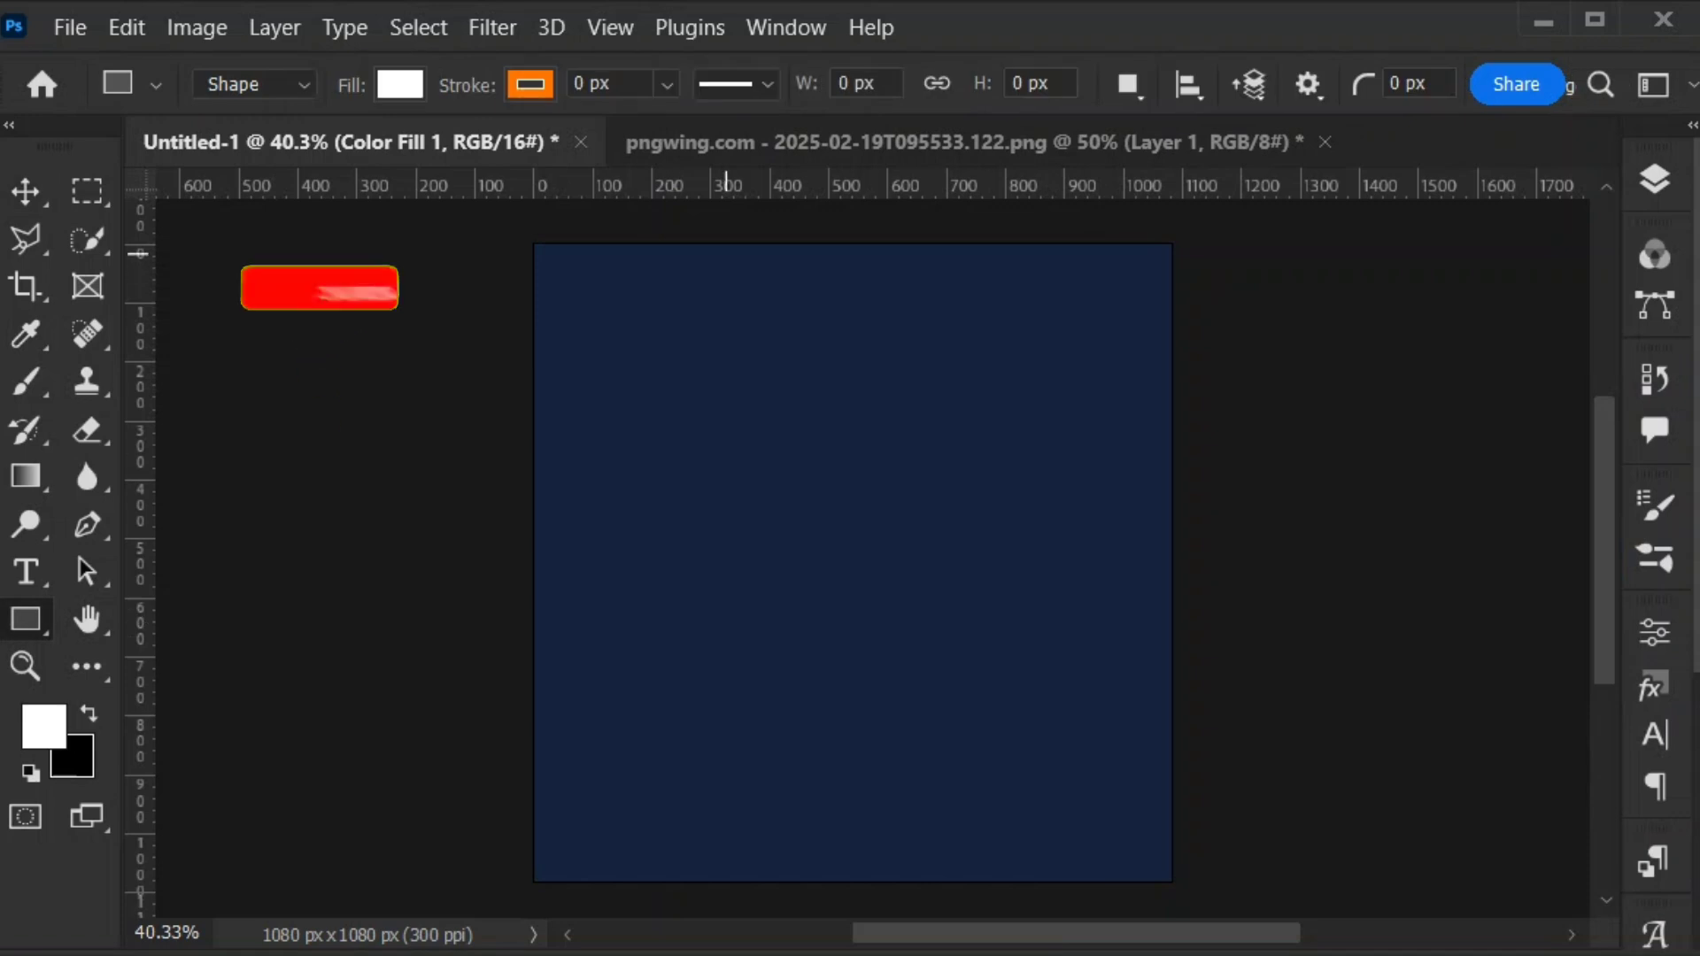
# Draw a rectangle about 563 × 957 px from the canvas's top edge, horizontally centred, and fill it with dark purple
pyautogui.moveTo(652, 241); pyautogui.dragTo(1019, 805)
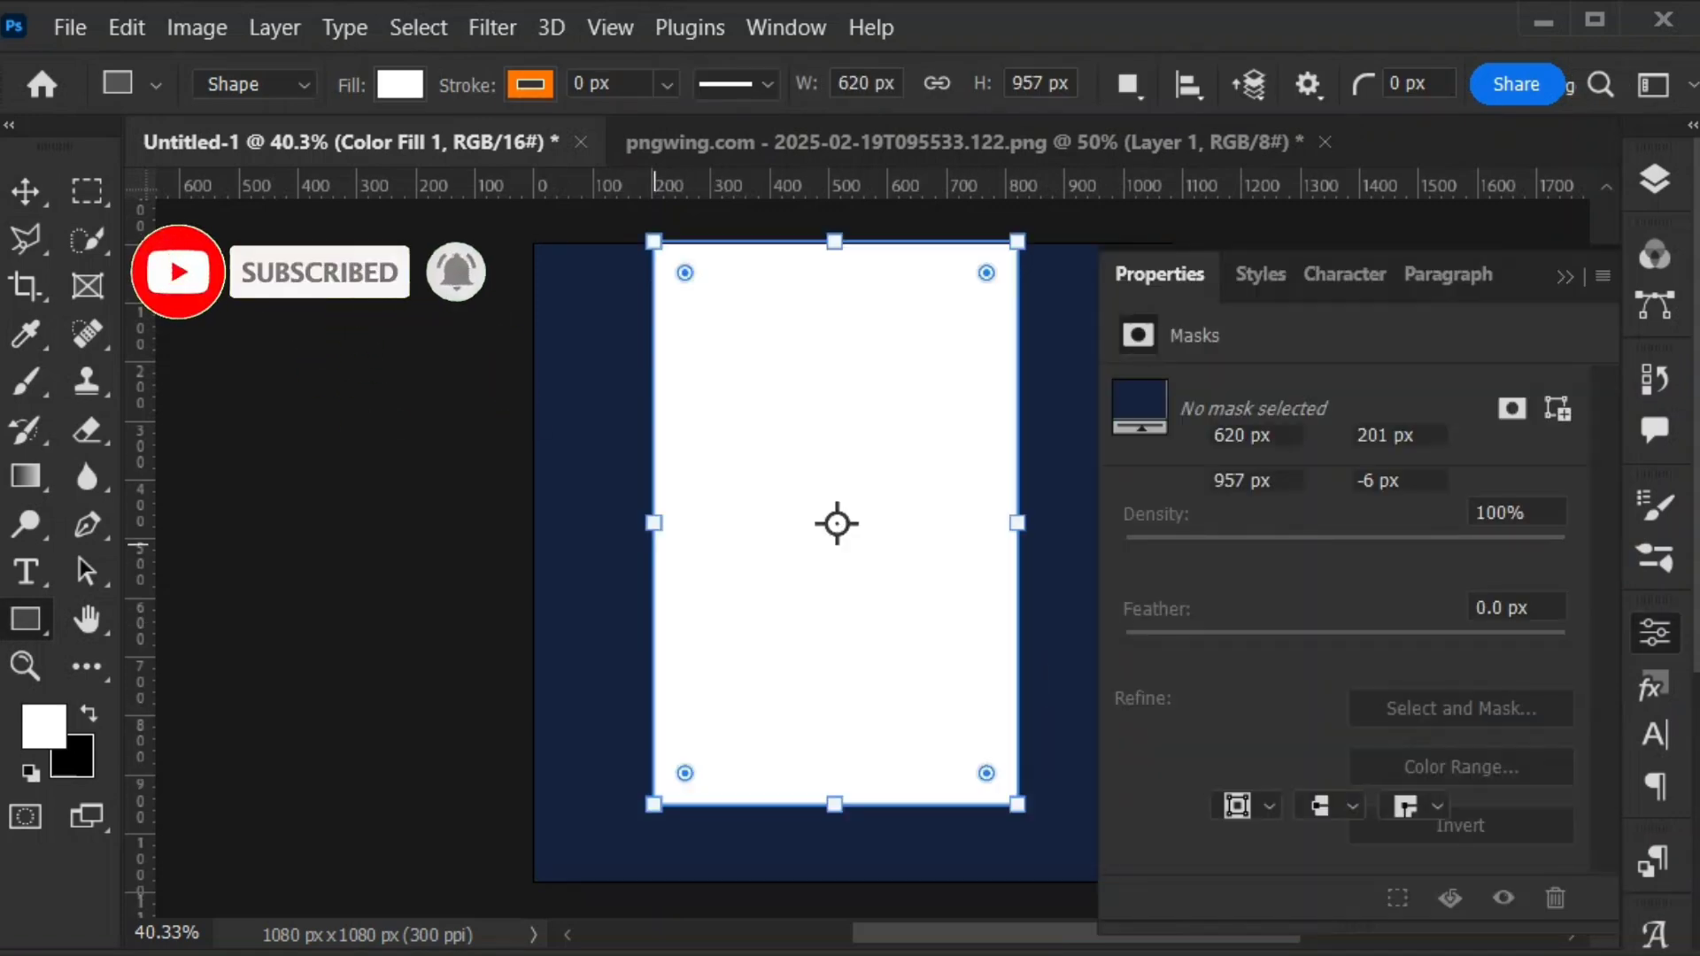
pyautogui.moveTo(652, 523); pyautogui.dragTo(686, 523)
pyautogui.click(1232, 658)
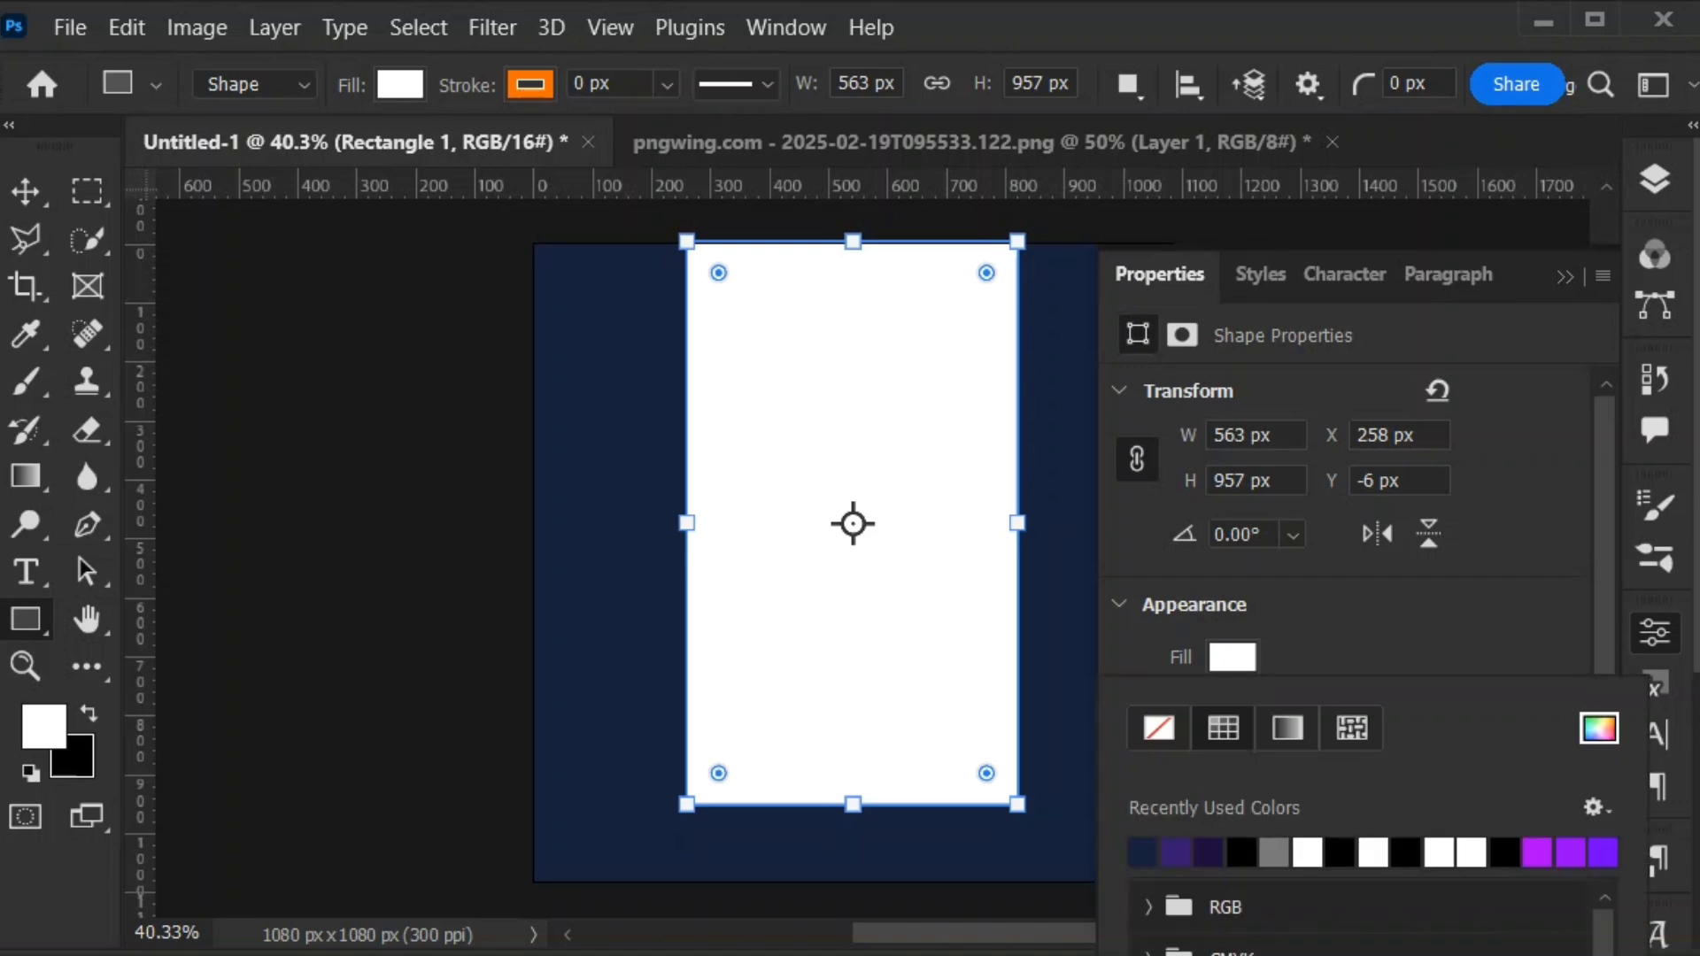
pyautogui.click(1175, 852)
pyautogui.click(1565, 277)
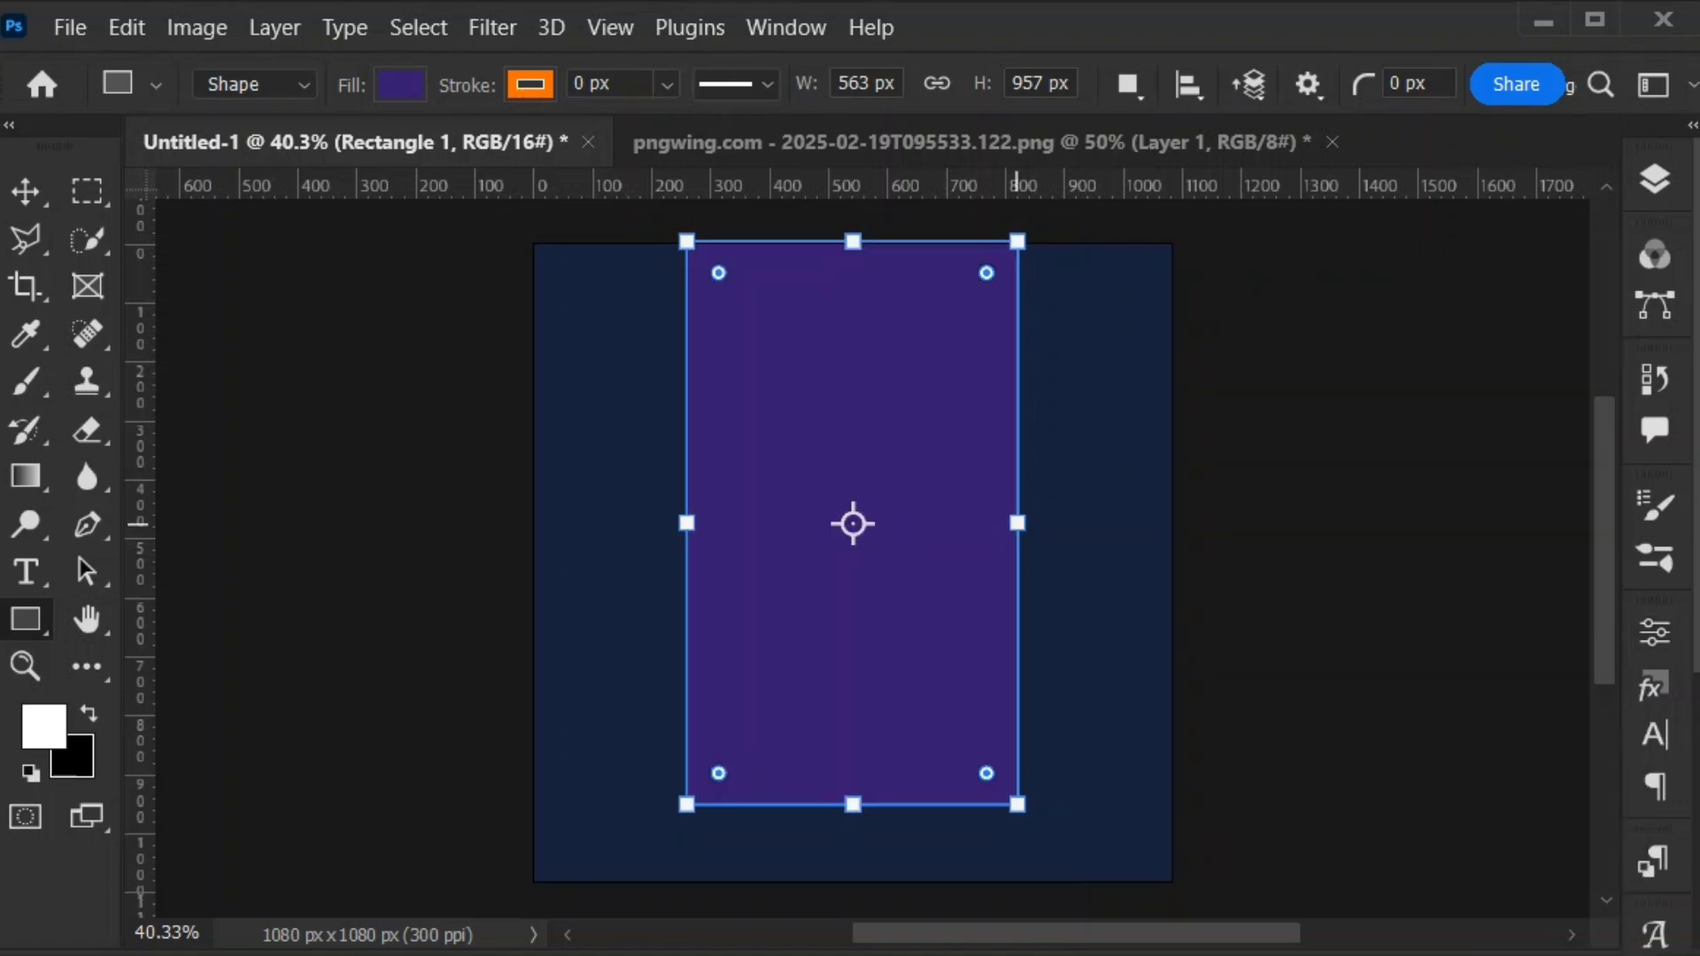
# Skew the purple rectangle vertically by about -16.6° so its right side is raised and the bottom edge slants
pyautogui.click(25, 192)
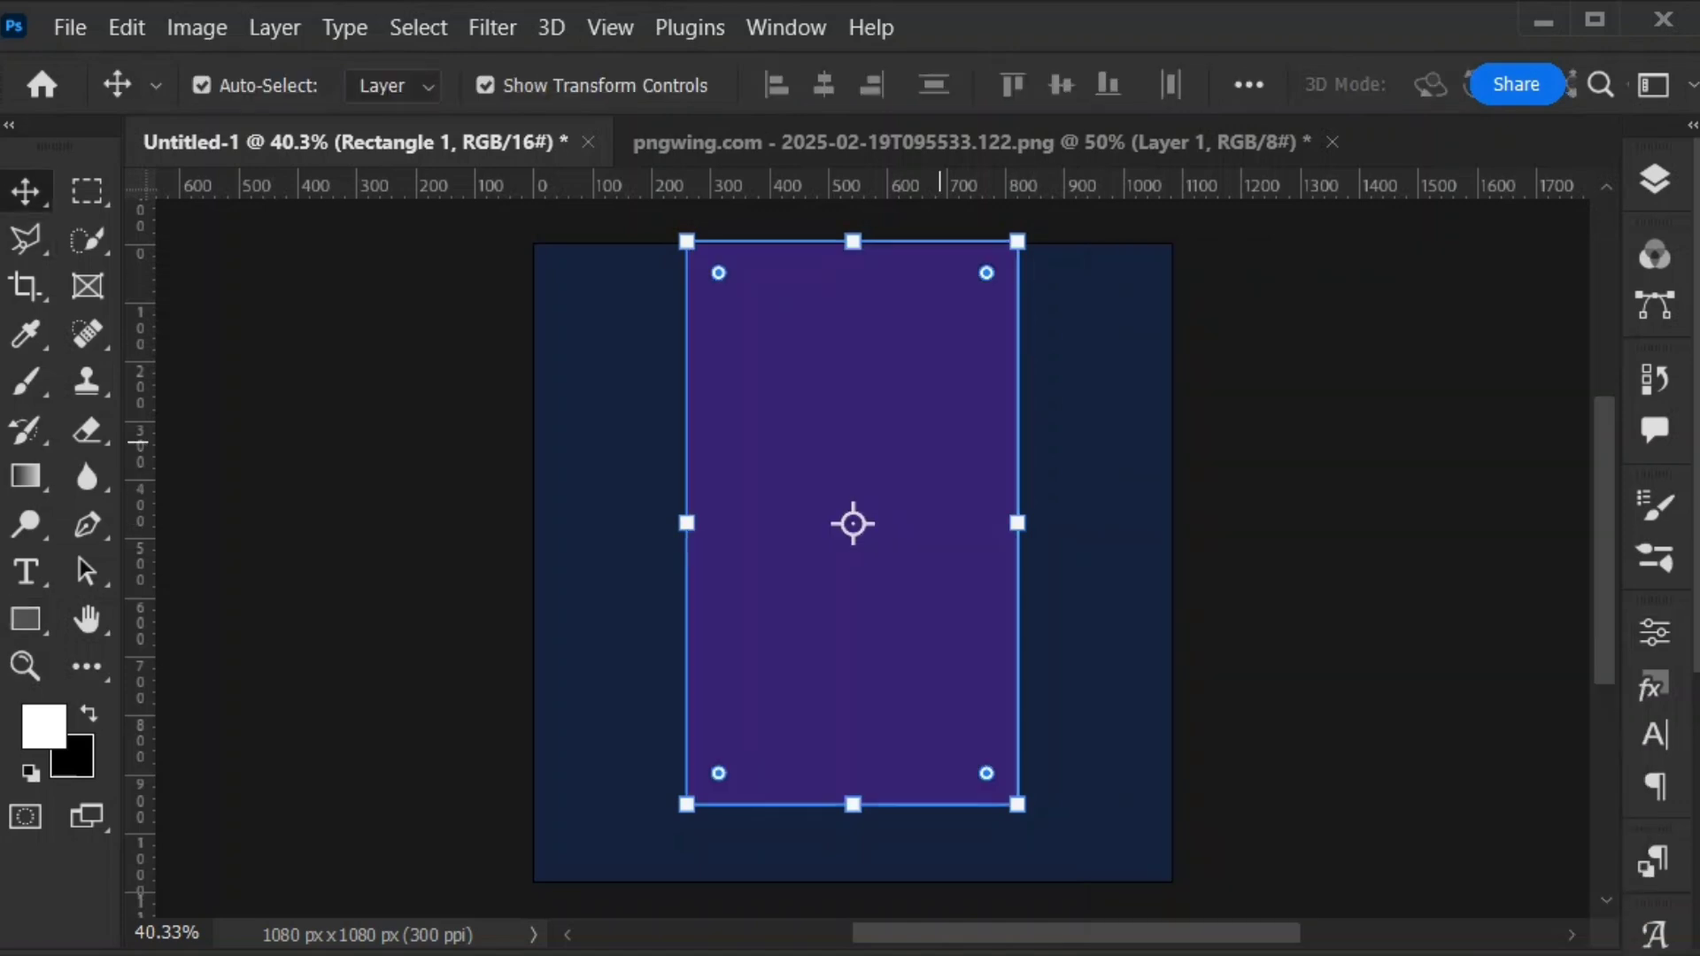
pyautogui.press('ctrl')
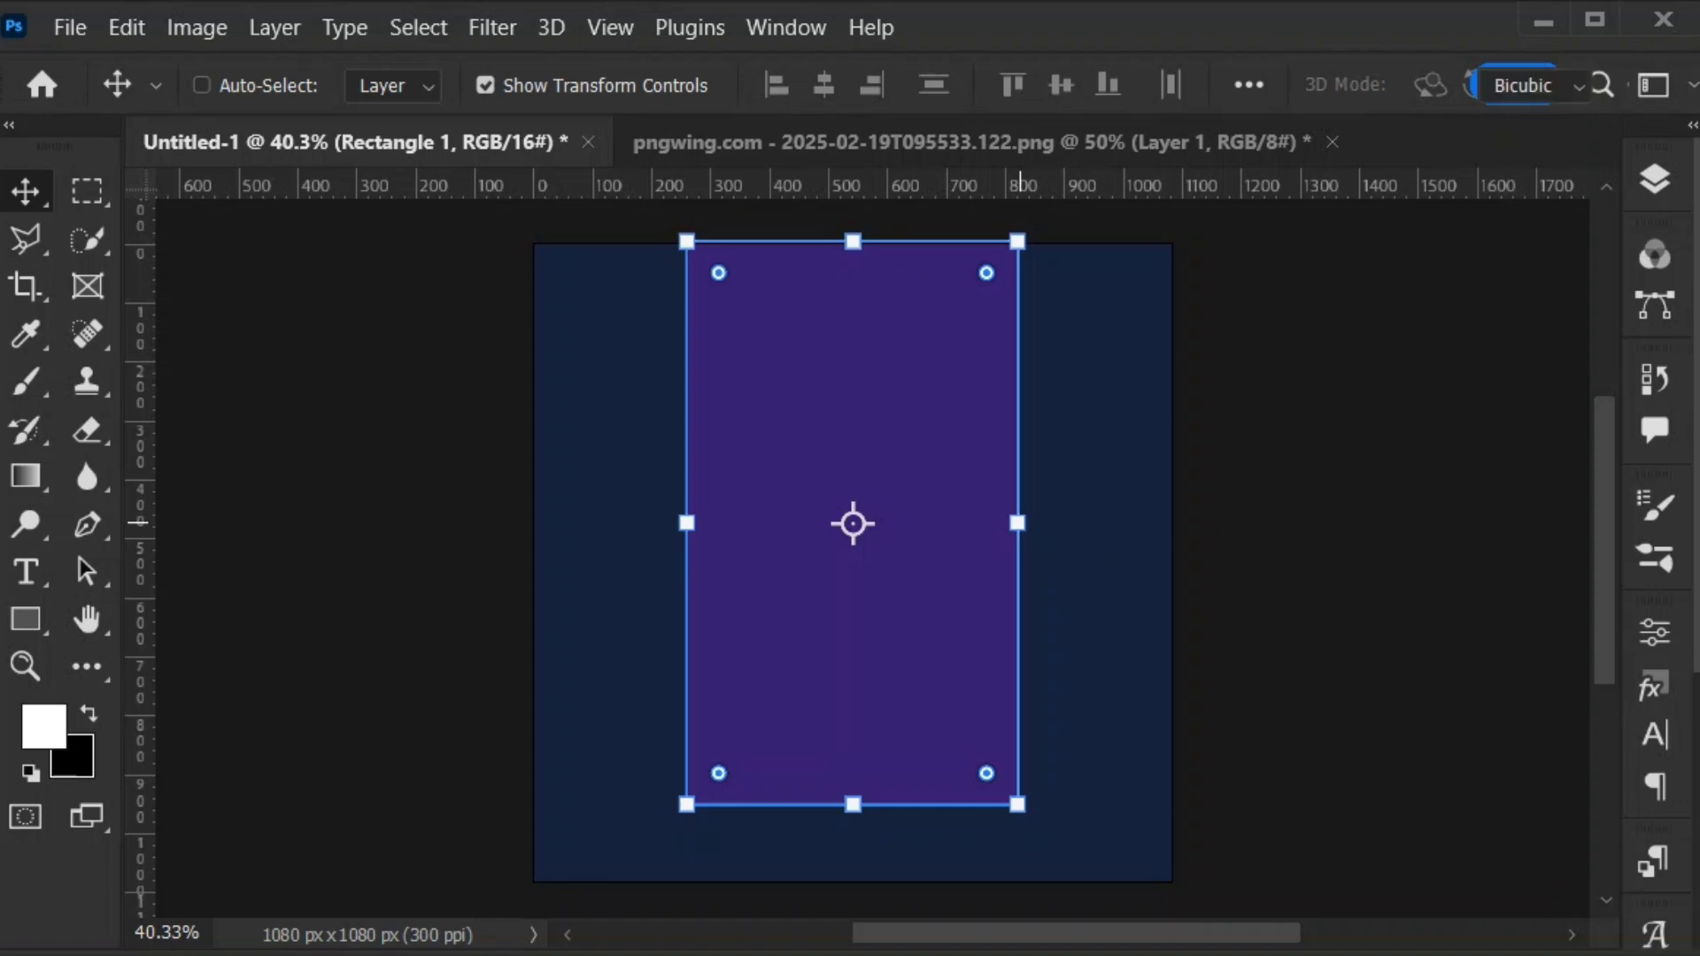
pyautogui.moveTo(1017, 523); pyautogui.dragTo(1014, 421)
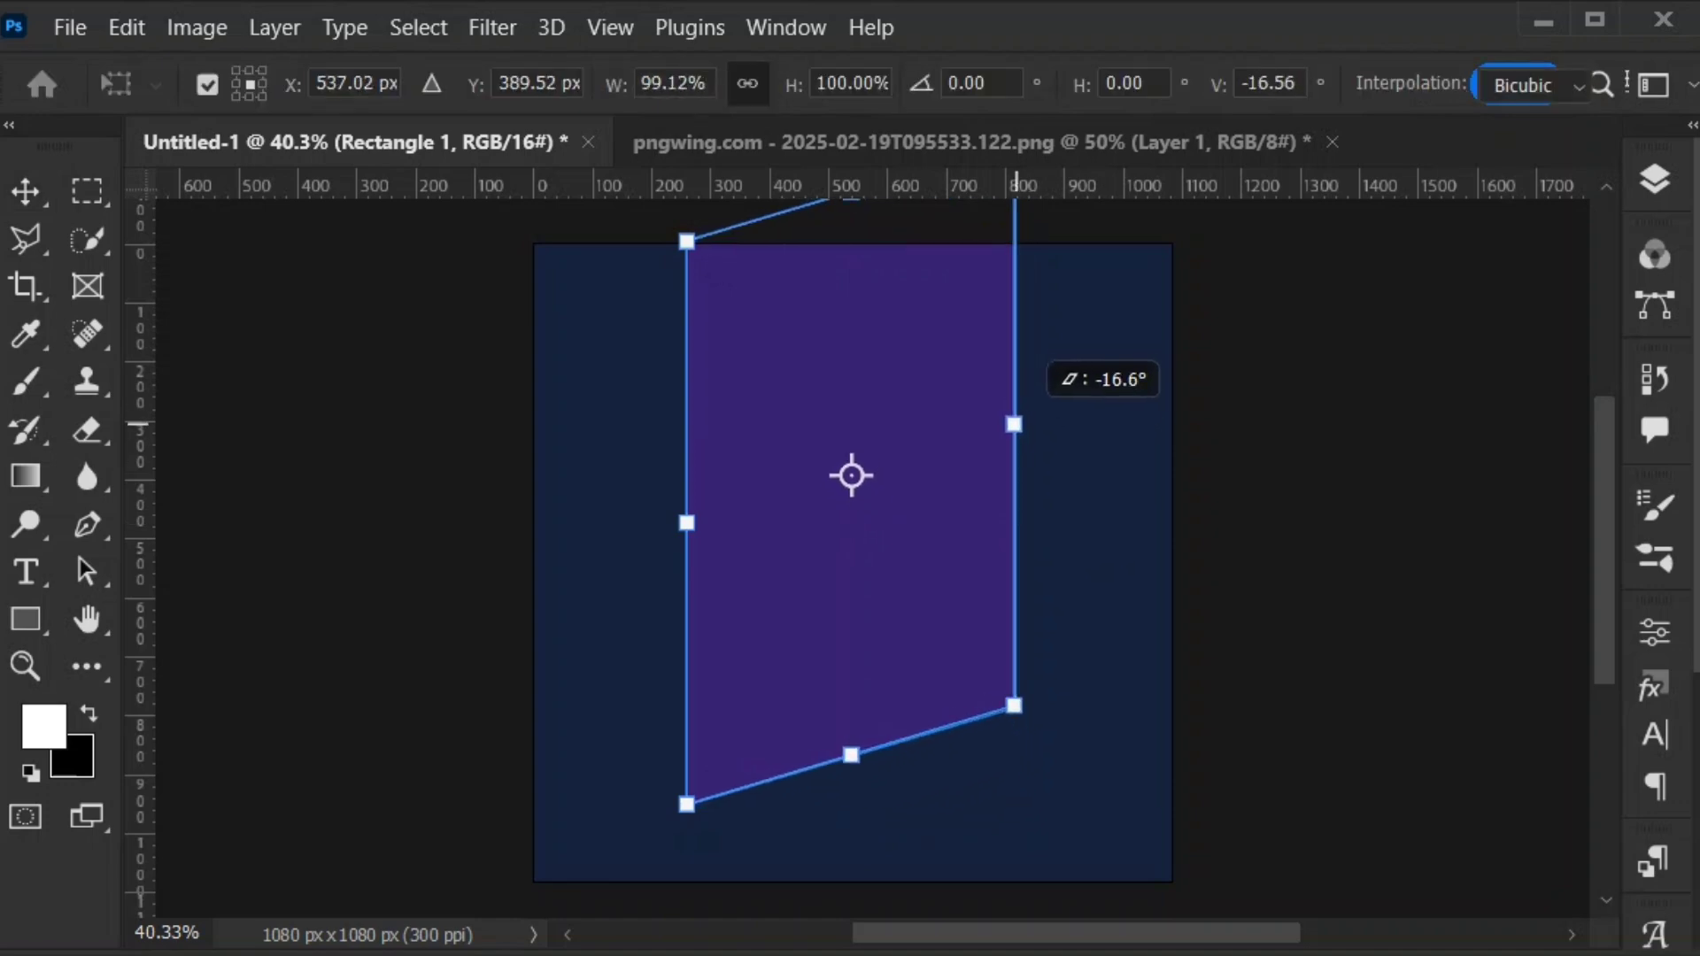
pyautogui.press('Return')
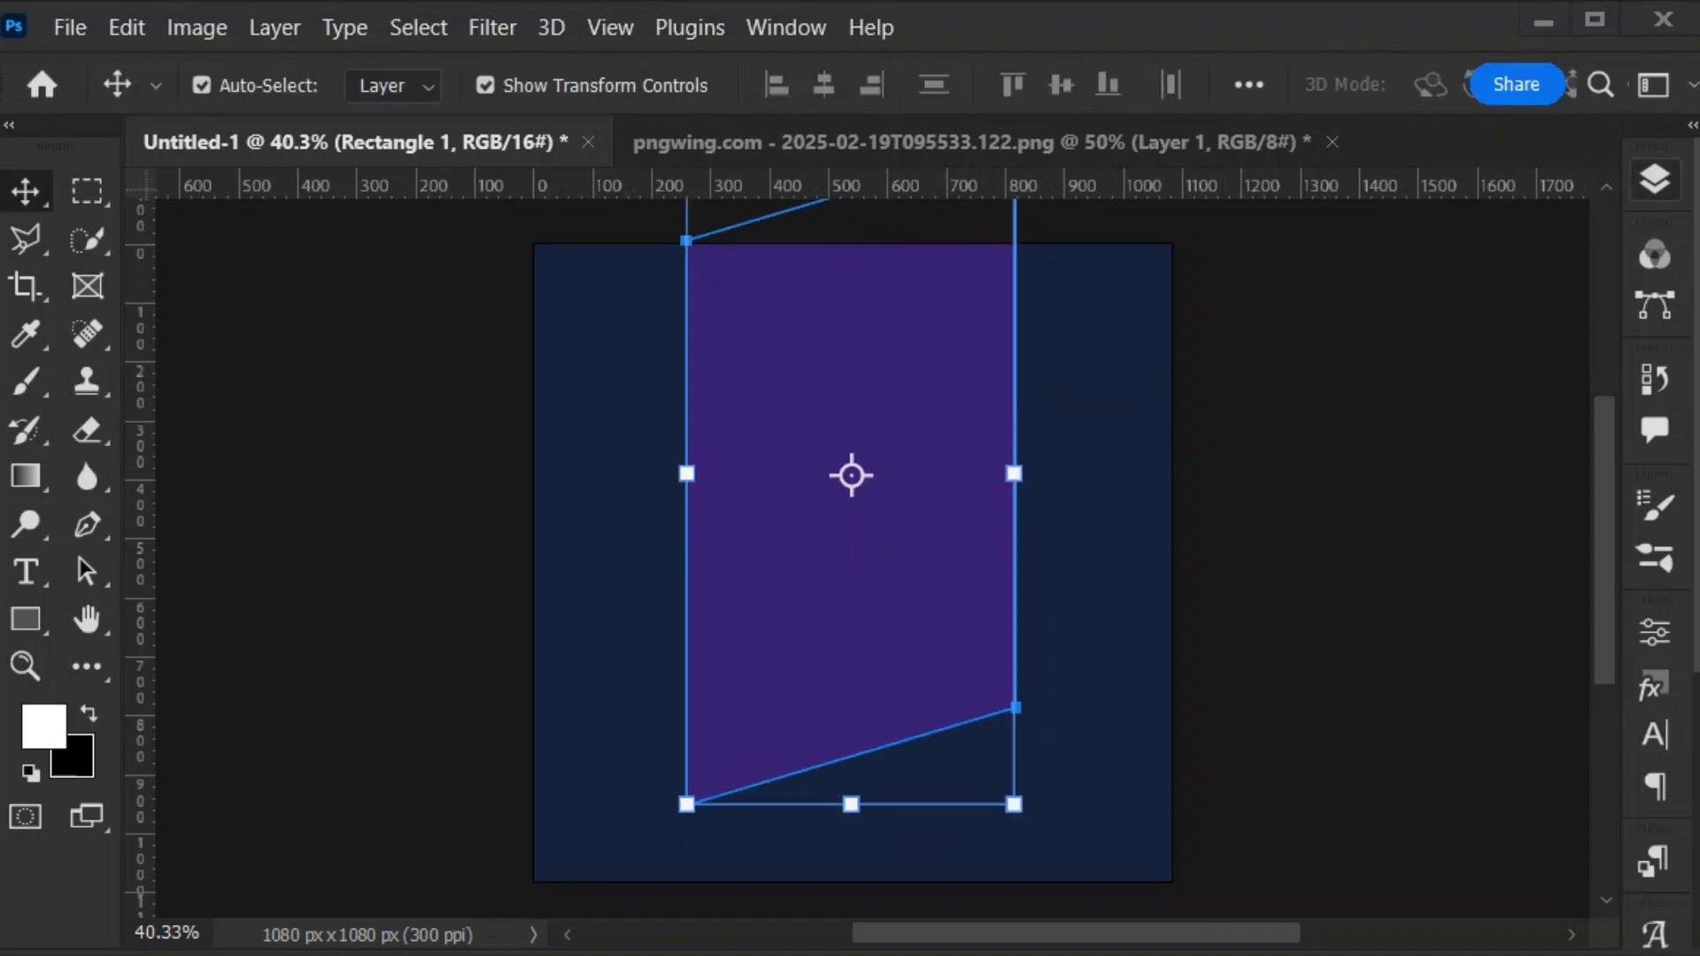
# Add an Inner Shadow layer style to the Rectangle 1 layer
pyautogui.click(1654, 180)
pyautogui.click(1311, 899)
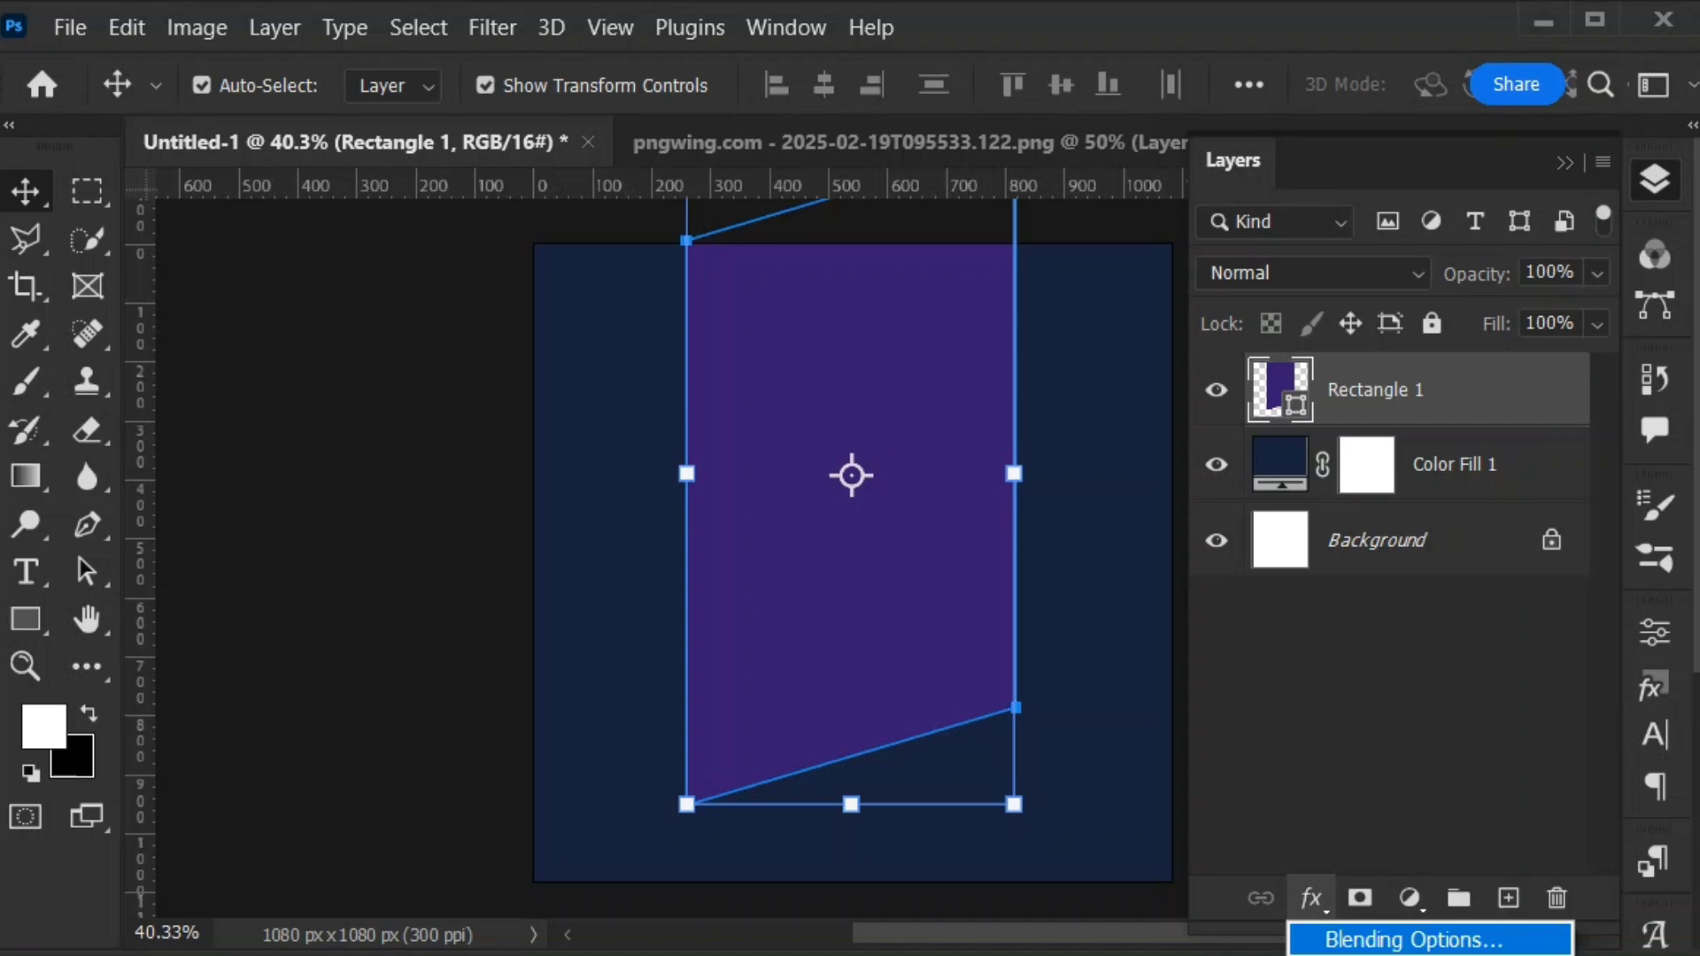
pyautogui.click(1411, 933)
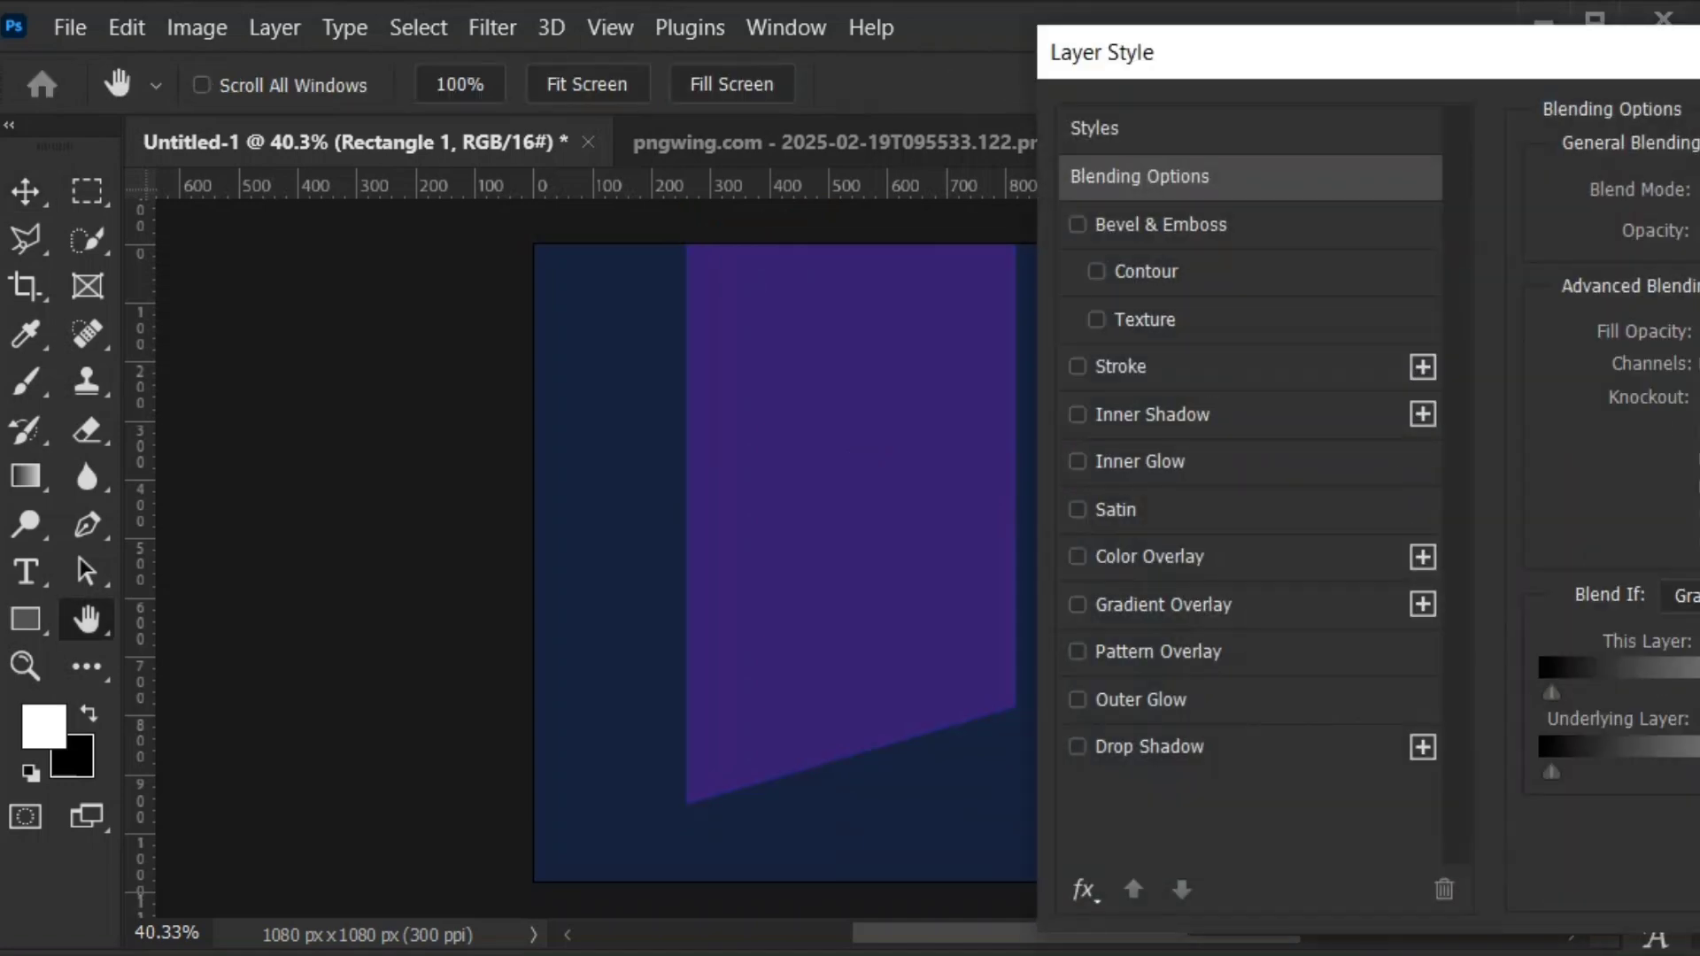
pyautogui.click(1077, 414)
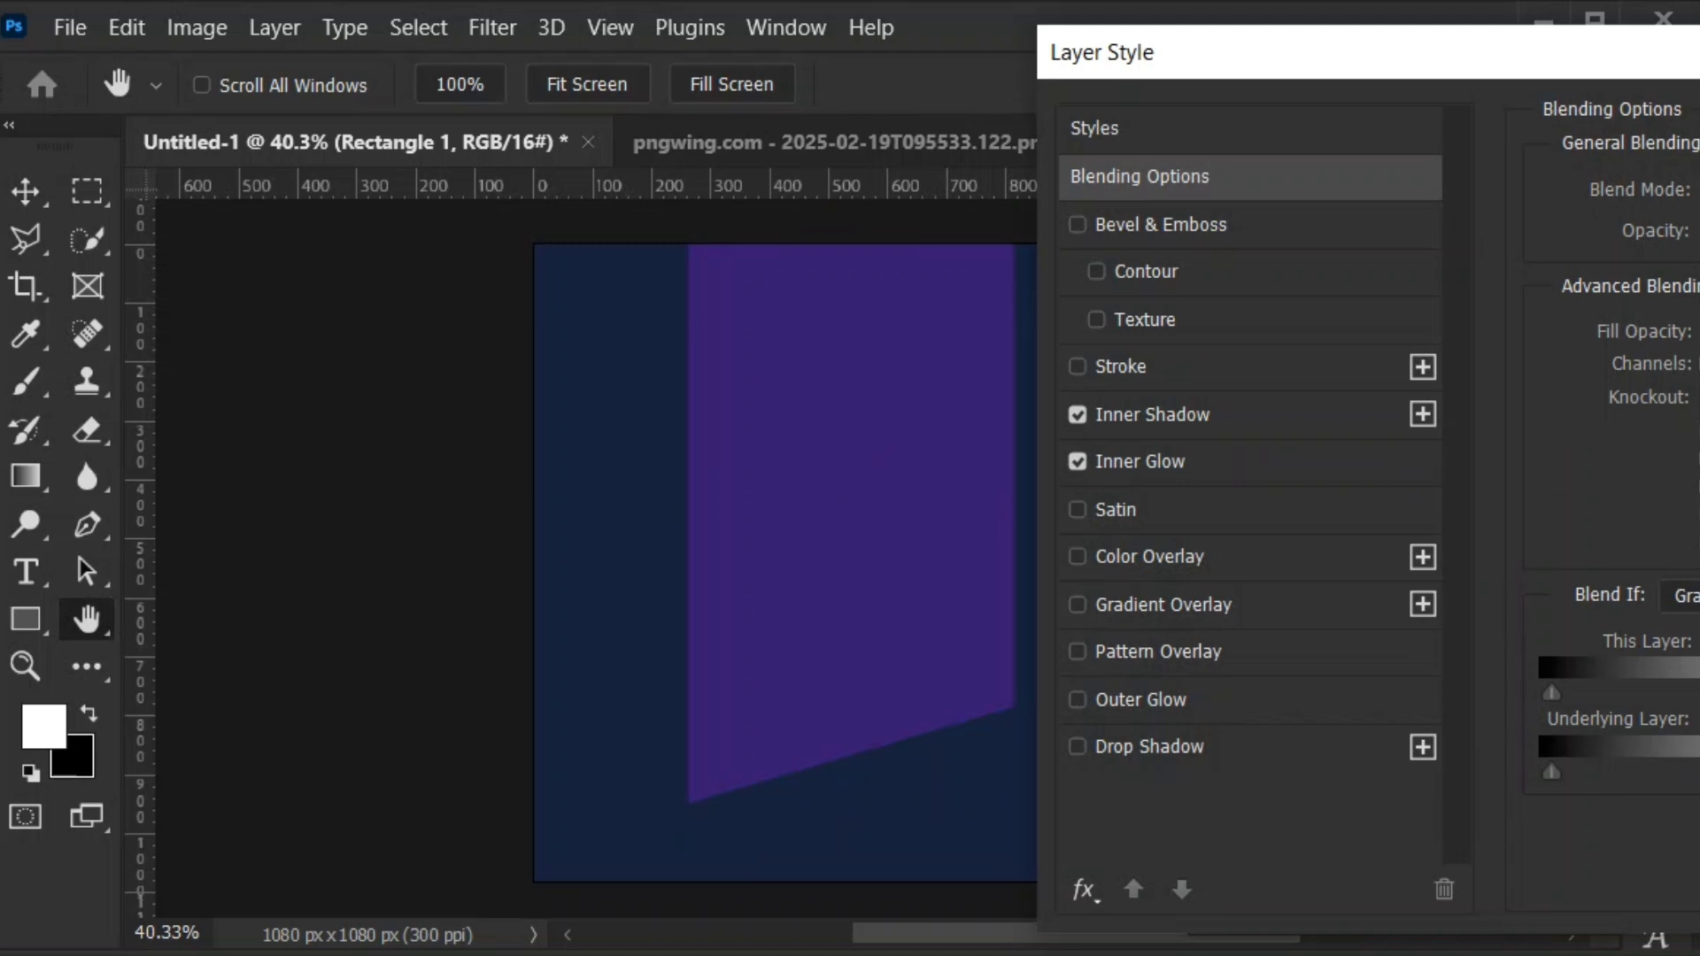
pyautogui.click(1139, 462)
pyautogui.click(1152, 414)
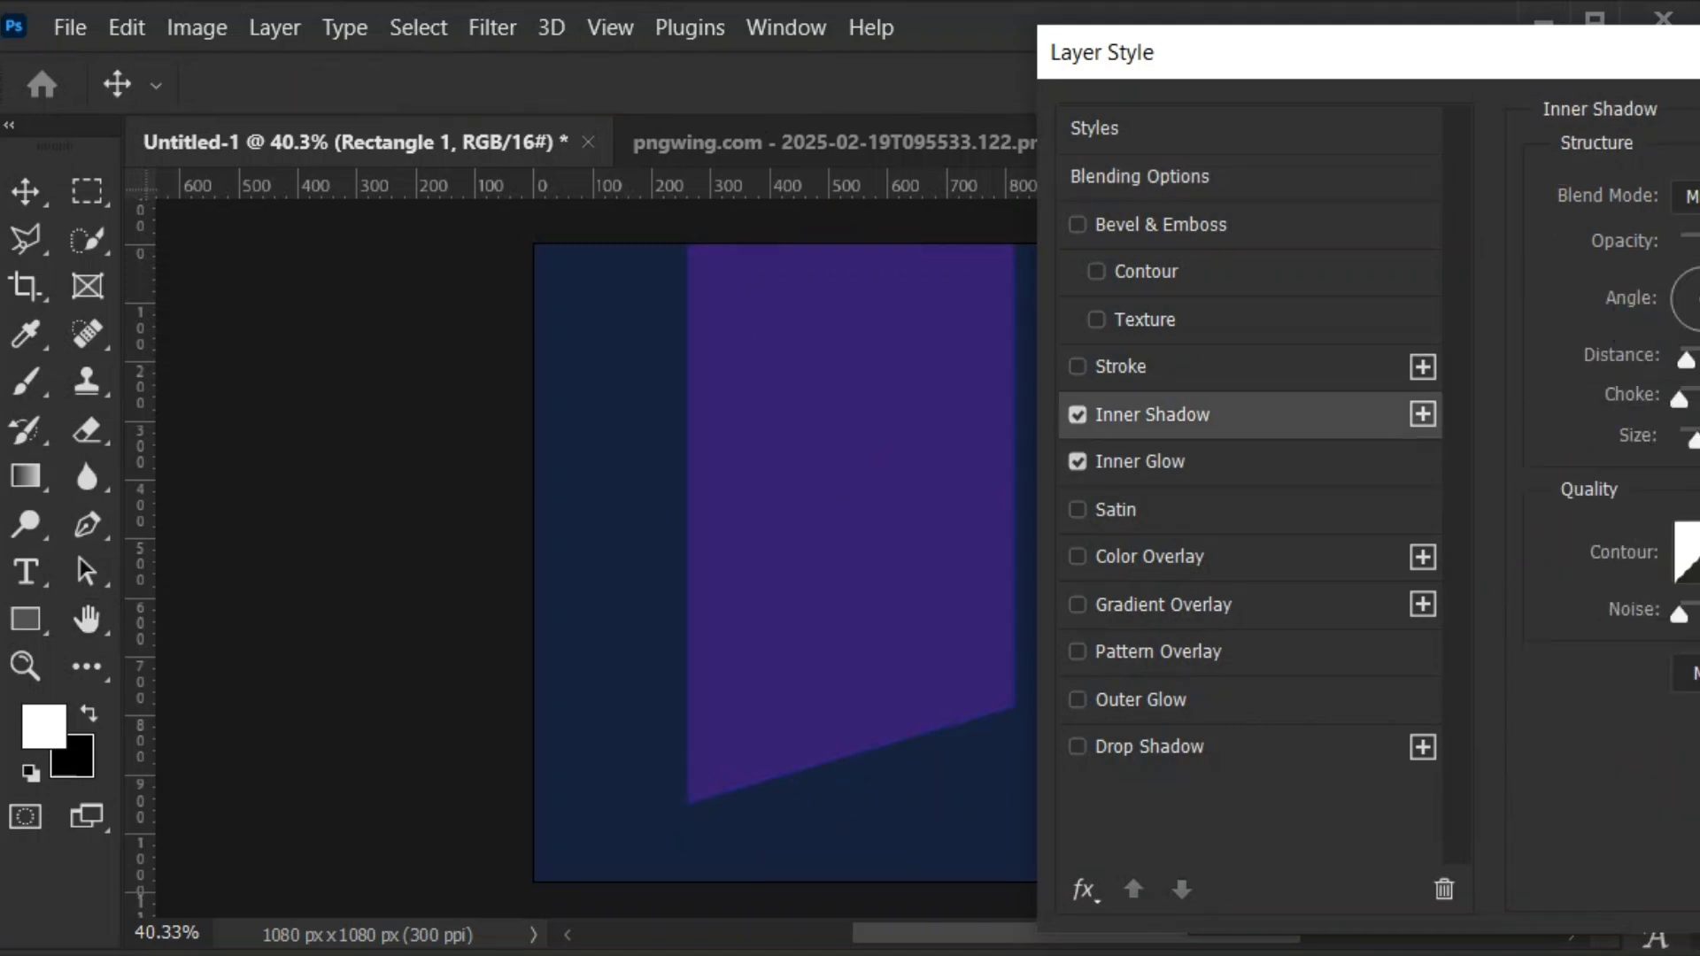
# Set the inner shadow's colour to white
pyautogui.click(1697, 196)
pyautogui.moveTo(1643, 475); pyautogui.dragTo(1642, 487)
pyautogui.moveTo(1214, 333); pyautogui.dragTo(1139, 311)
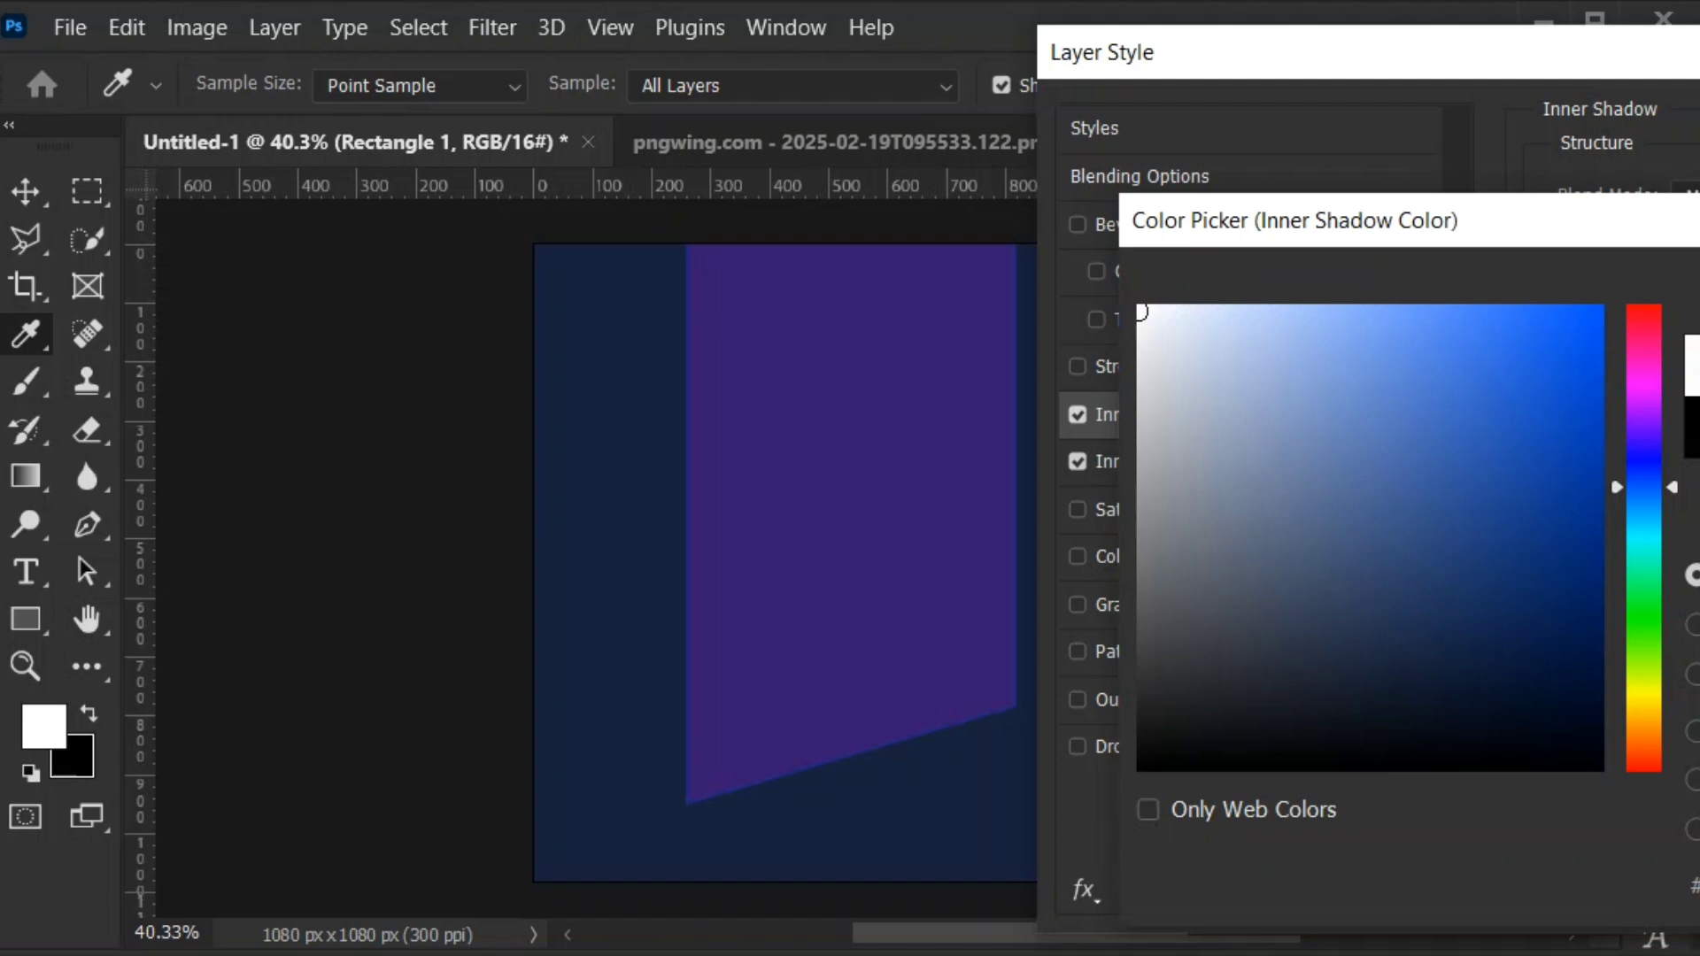
pyautogui.press('Return')
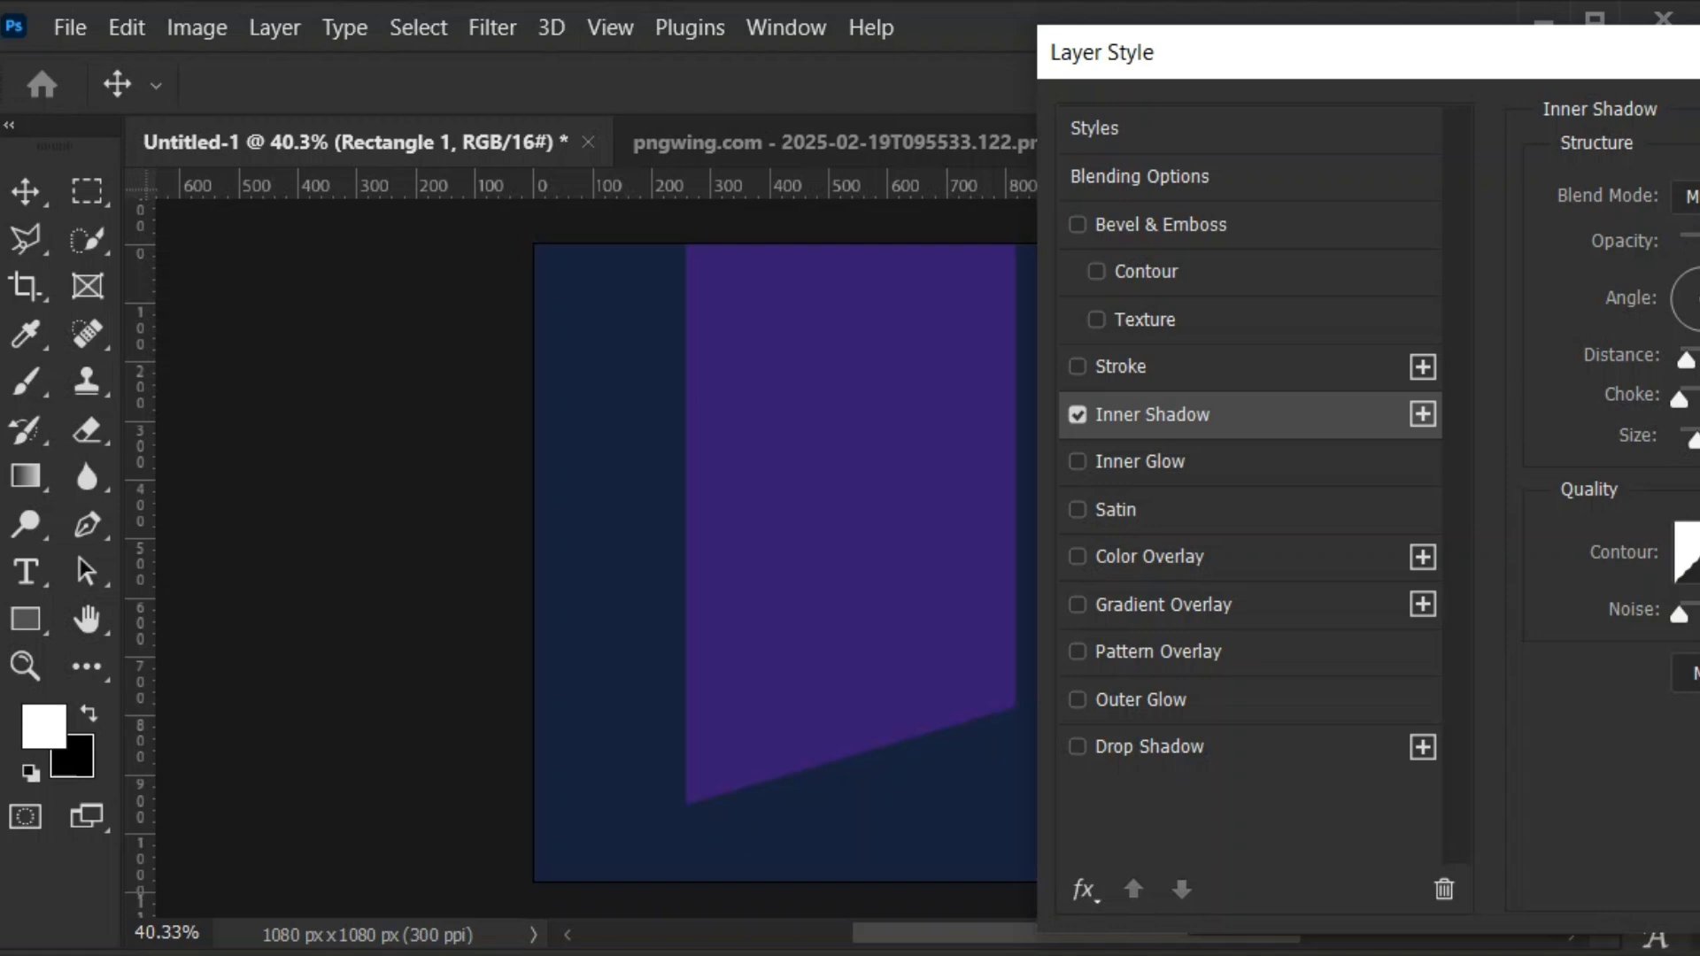
# Set the inner shadow's blend mode to Normal, increase its distance slightly and apply the layer style
pyautogui.click(1690, 197)
pyautogui.click(1691, 229)
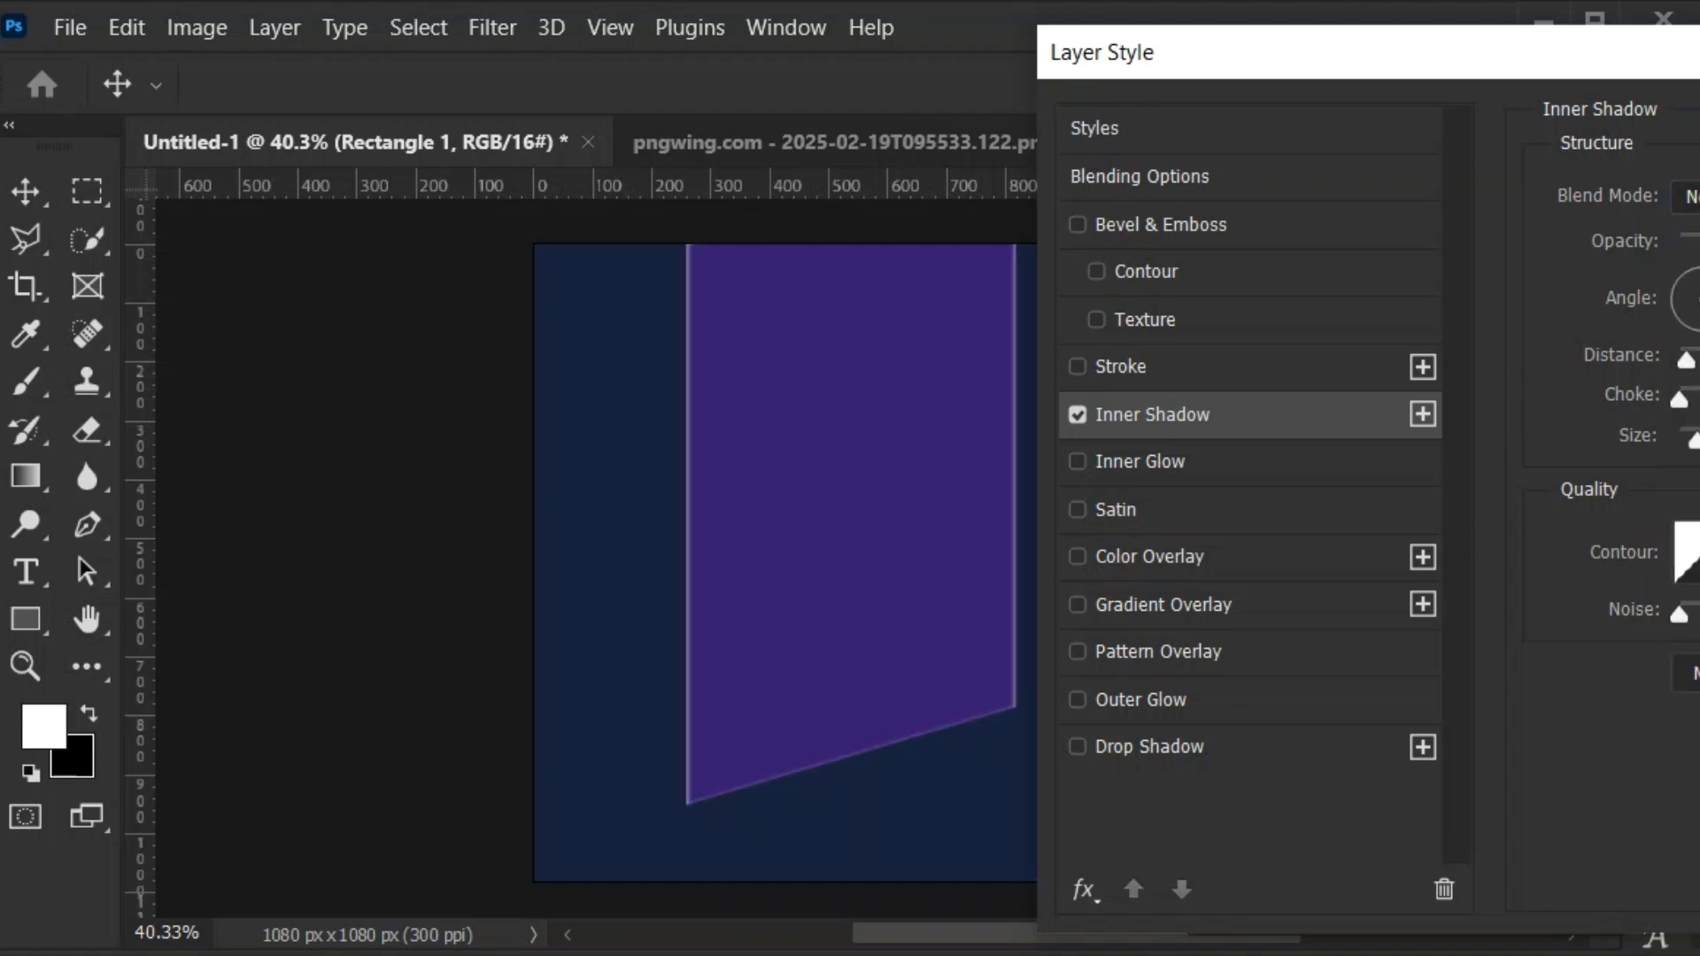
pyautogui.moveTo(1690, 359); pyautogui.dragTo(1689, 359)
pyautogui.press('Return')
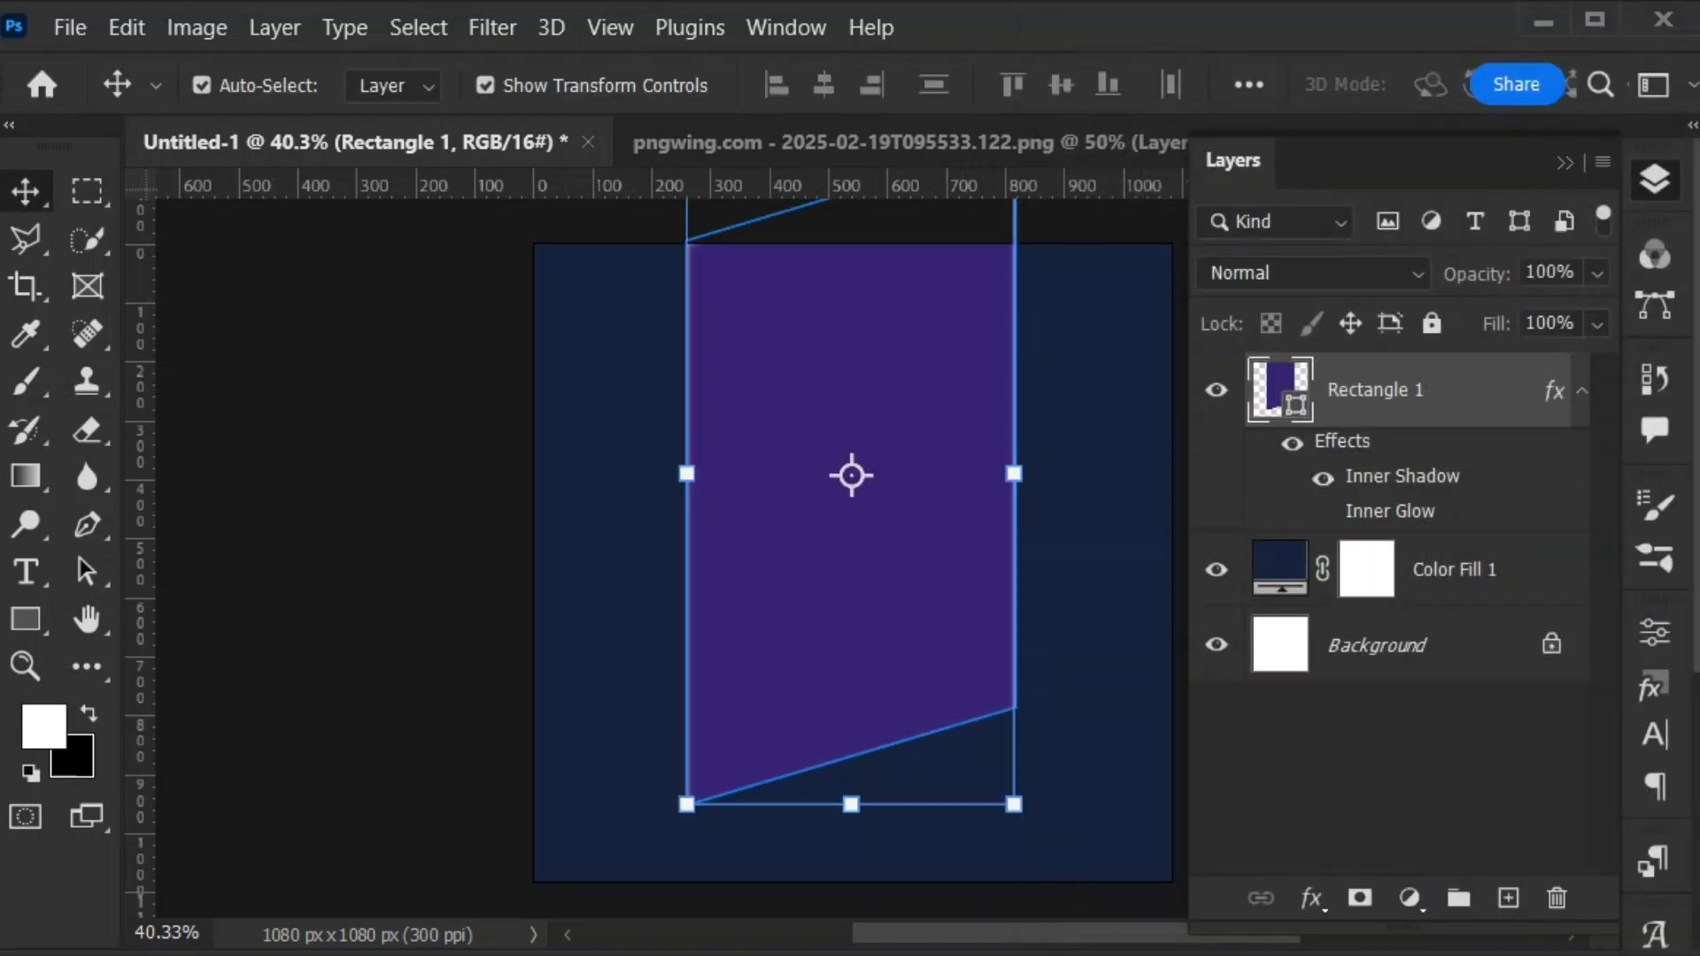
# Change the inner shadow's colour on the Rectangle 1 layer to a bright violet and apply the style
pyautogui.doubleClick(1485, 391)
pyautogui.click(1152, 414)
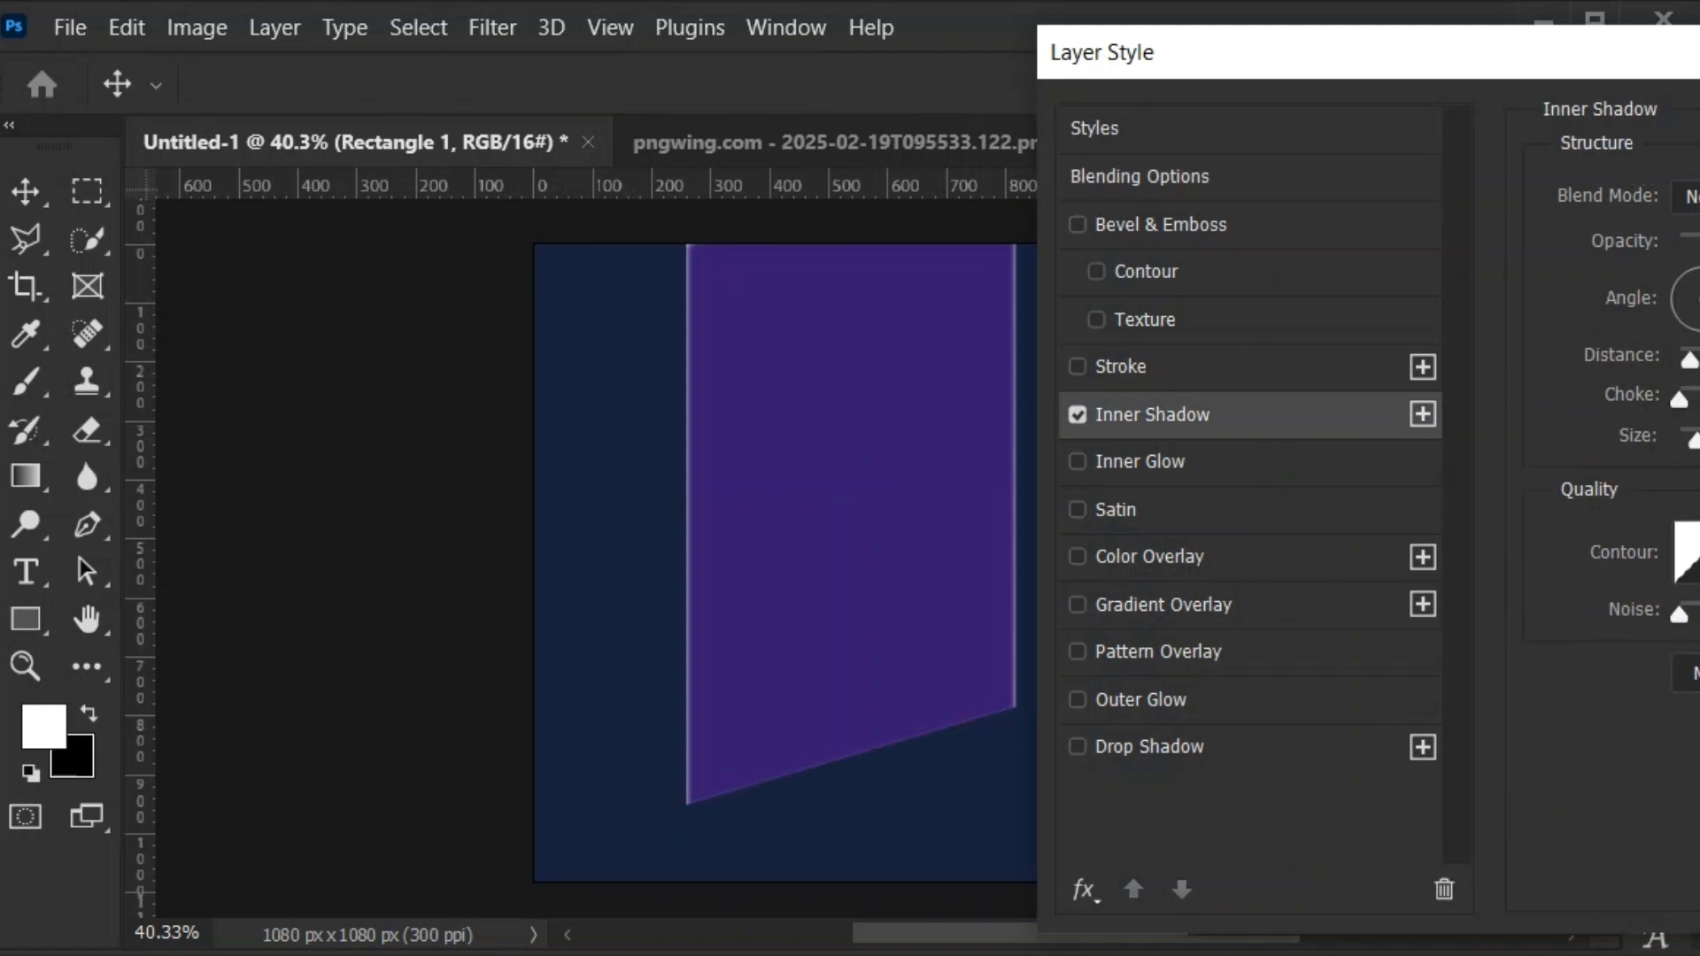
pyautogui.click(1695, 194)
pyautogui.click(1643, 436)
pyautogui.click(1485, 315)
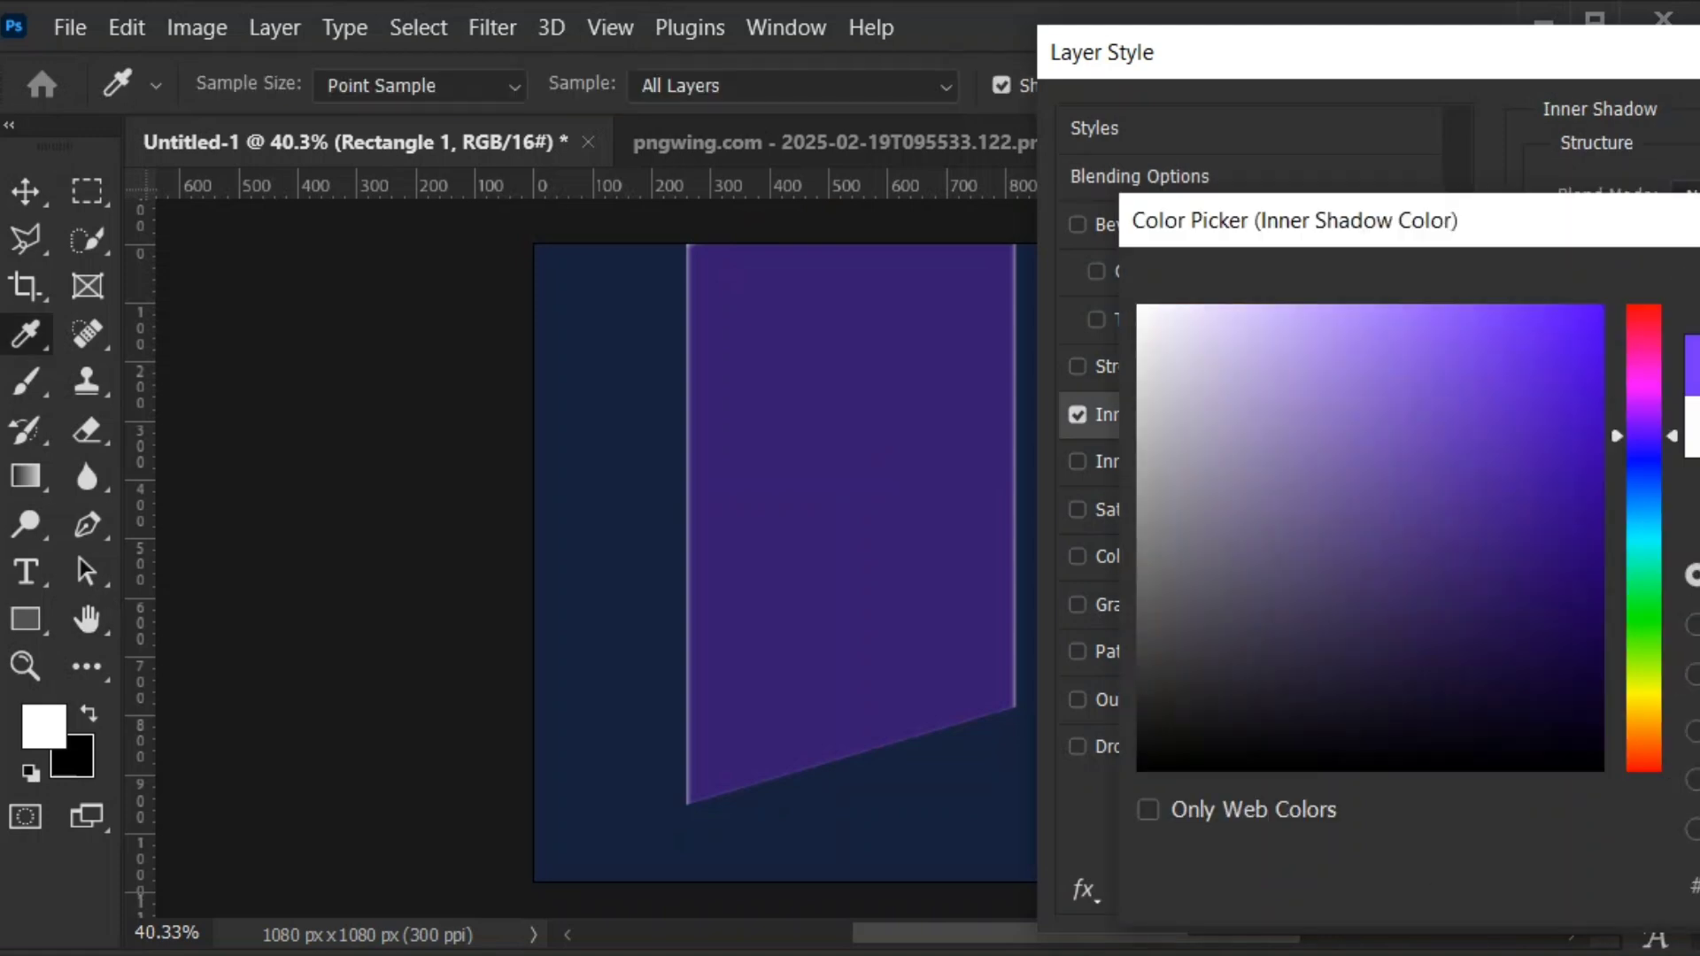
pyautogui.click(1503, 308)
pyautogui.moveTo(1503, 308); pyautogui.dragTo(1458, 308)
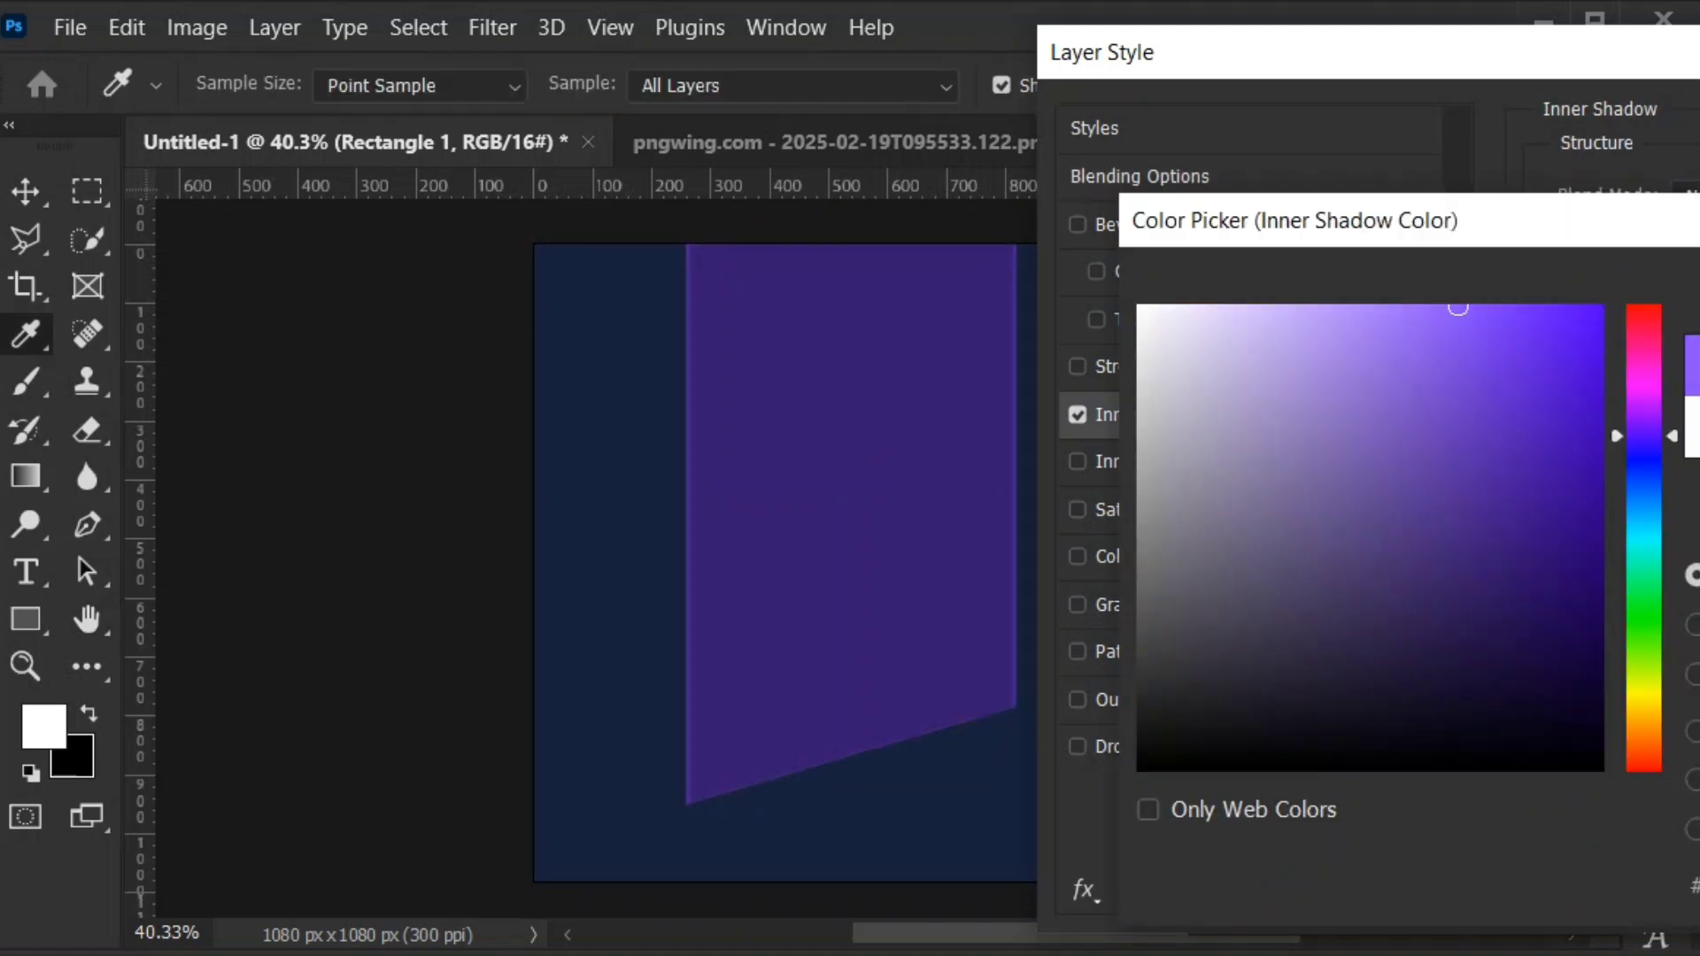
pyautogui.press('Return')
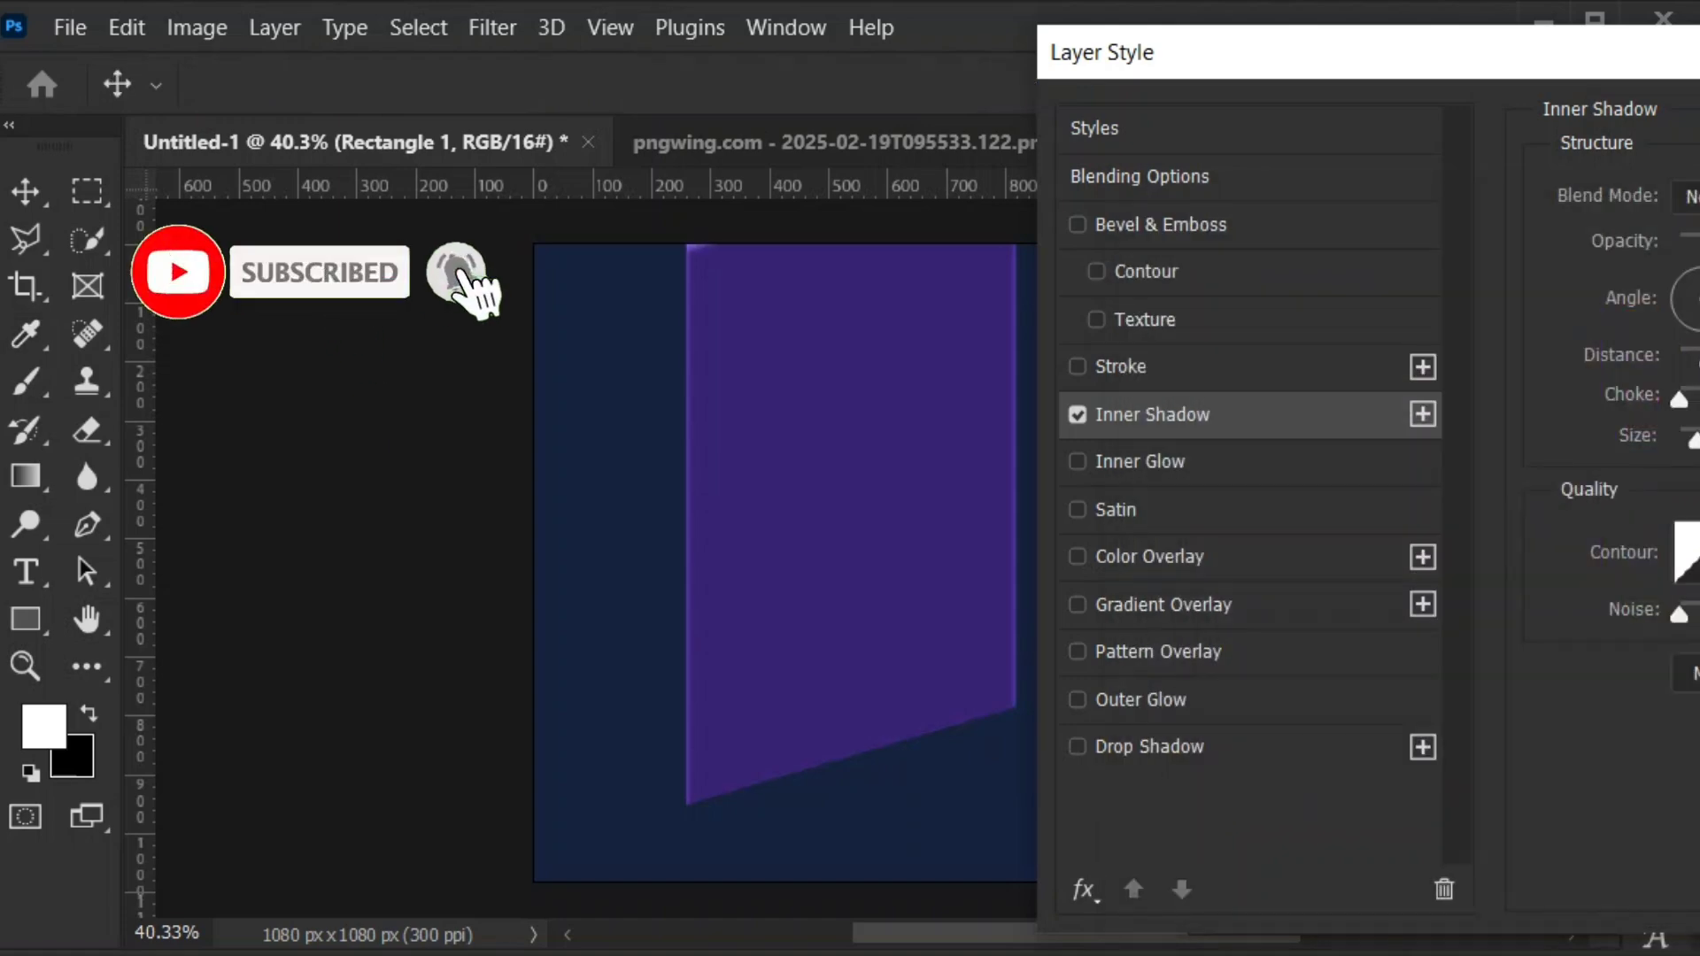
pyautogui.press('Return')
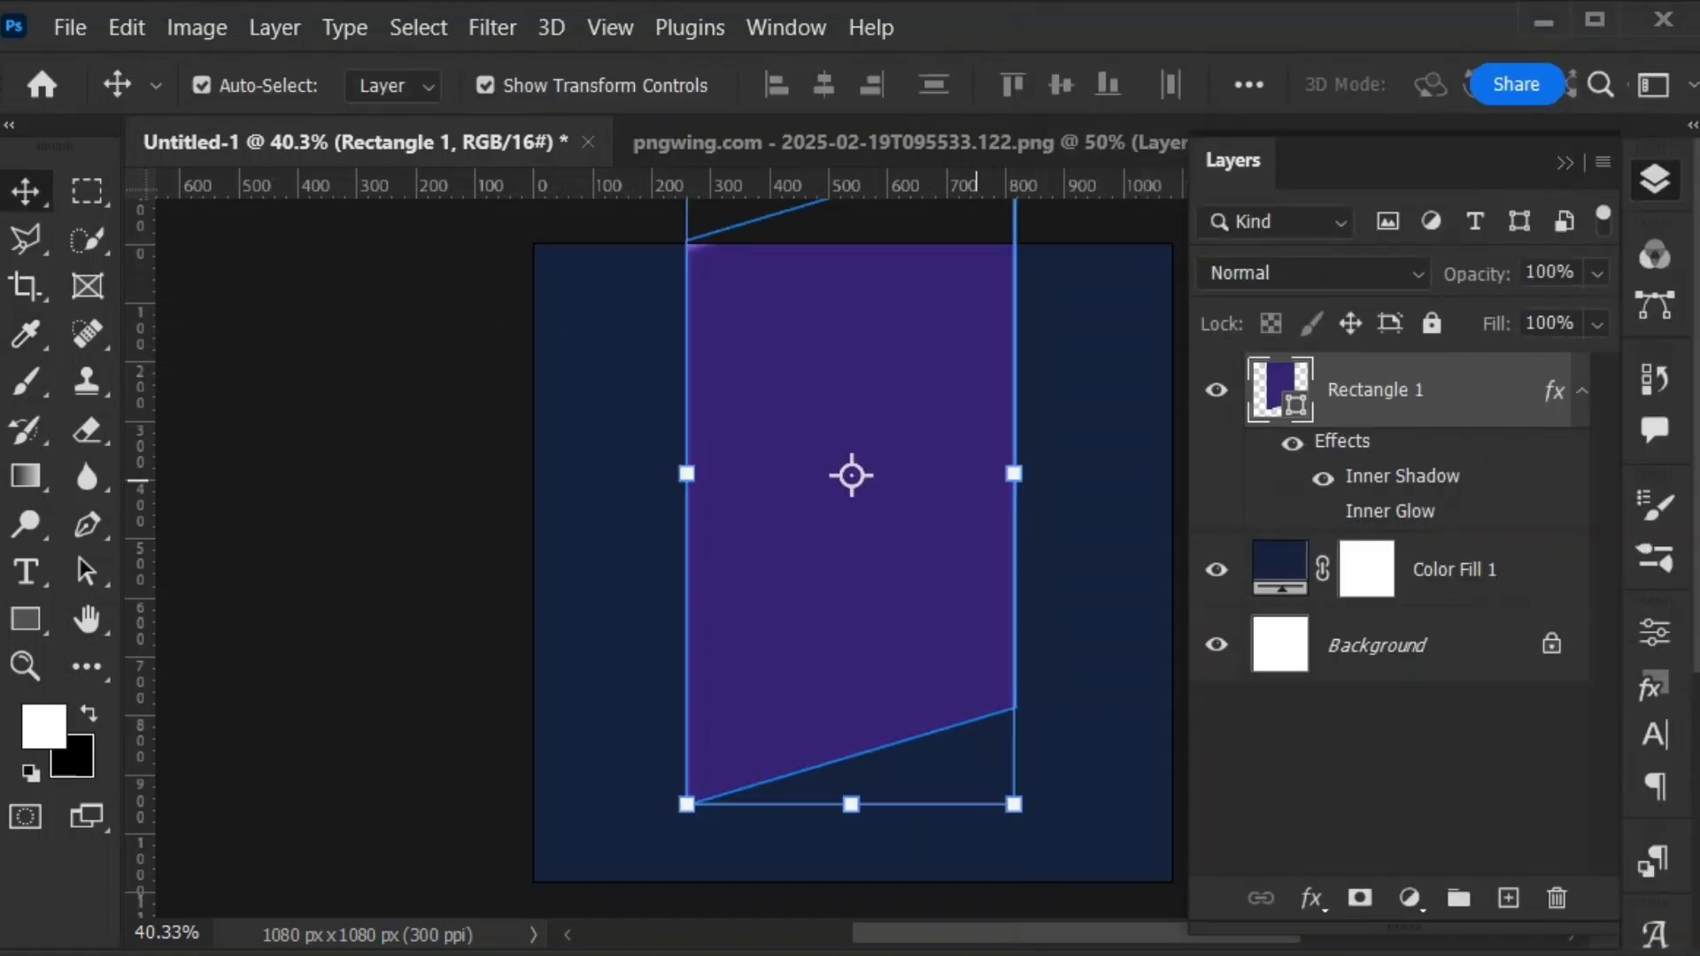
# Move the skewed rectangle partly off the canvas's left edge and rasterize its shape layer for painting
pyautogui.moveTo(951, 469); pyautogui.dragTo(671, 480)
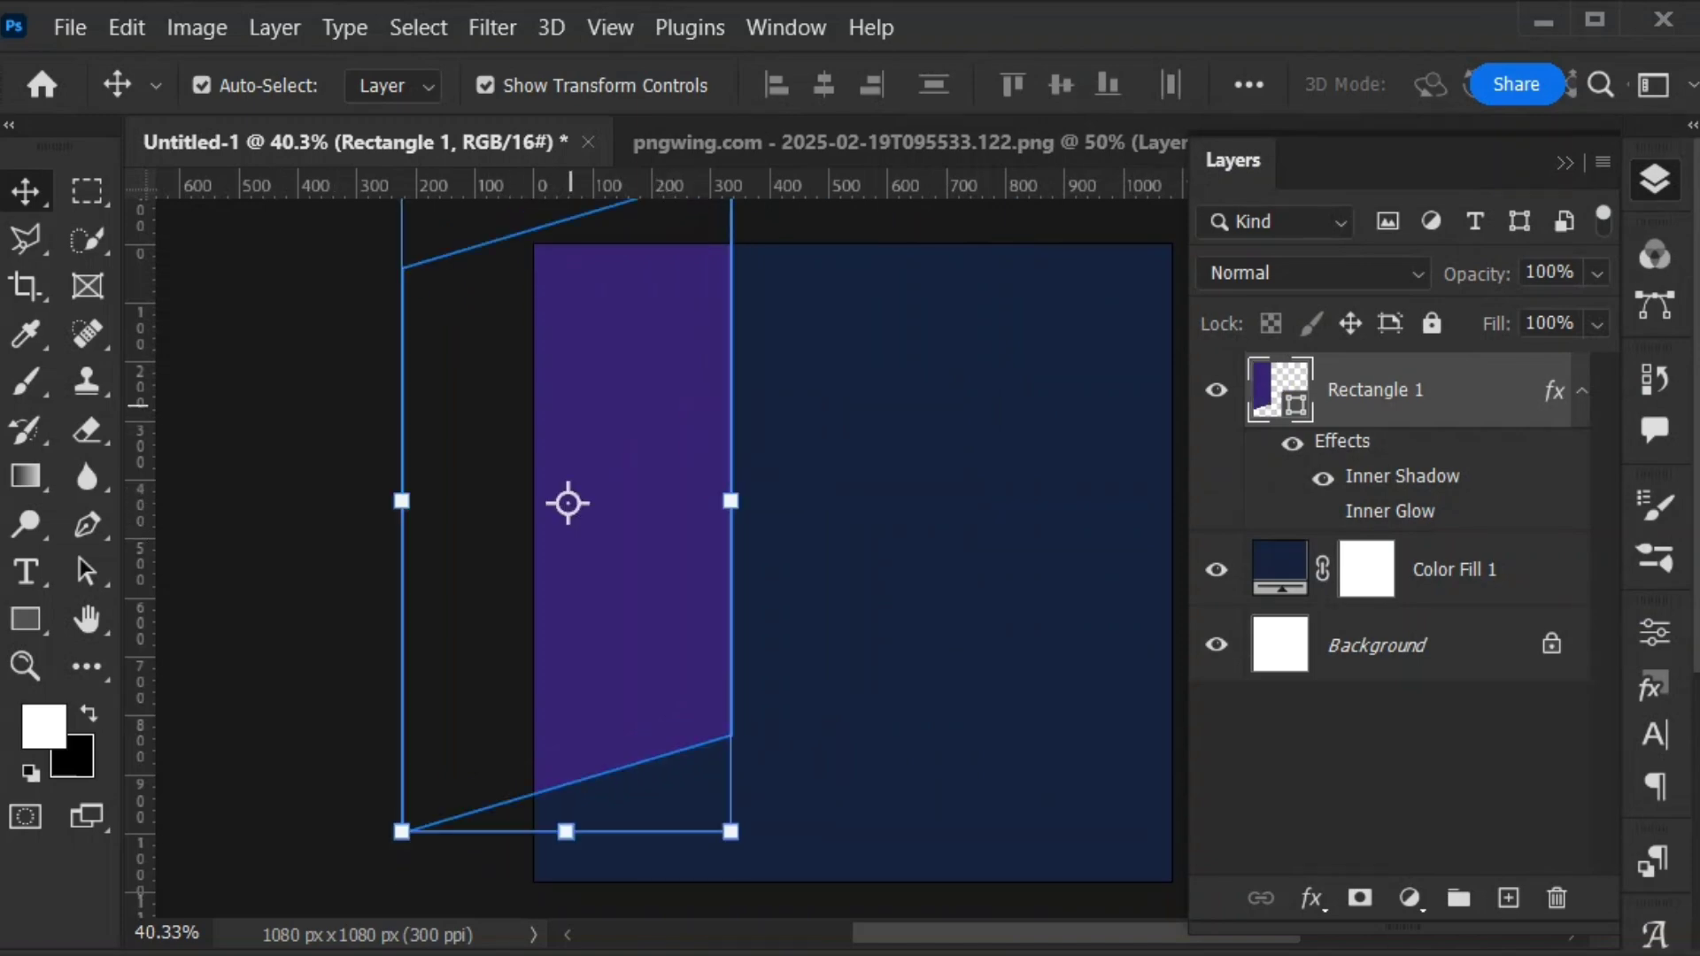
pyautogui.click(27, 382)
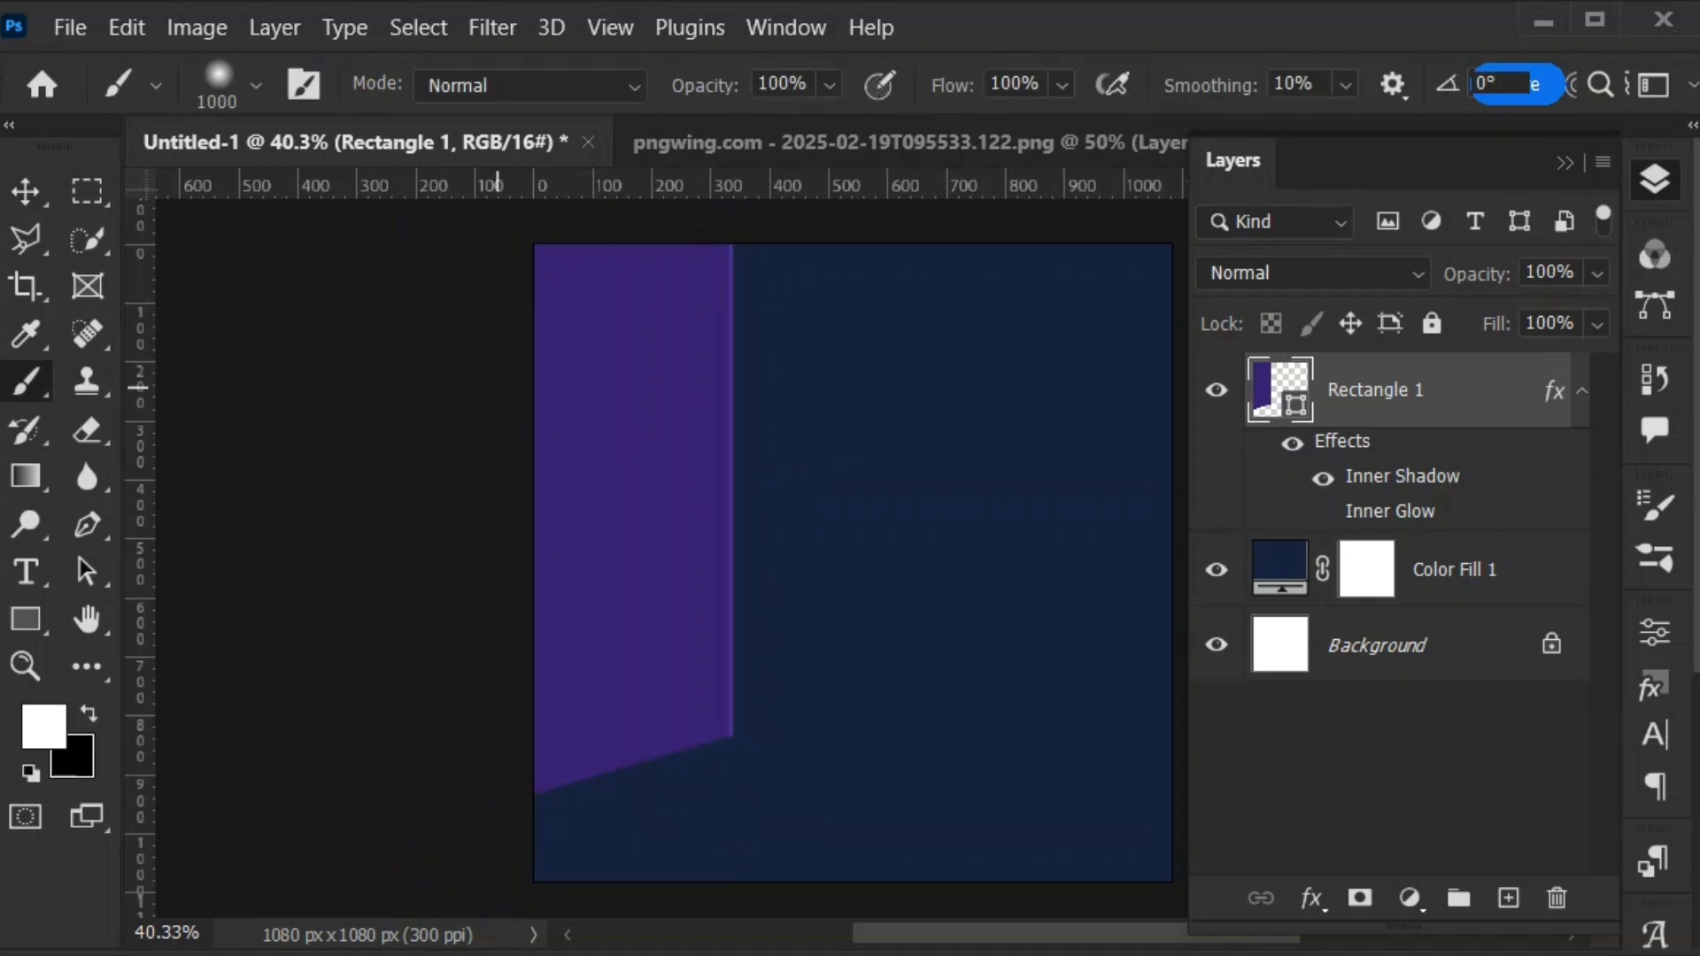
pyautogui.click(542, 466)
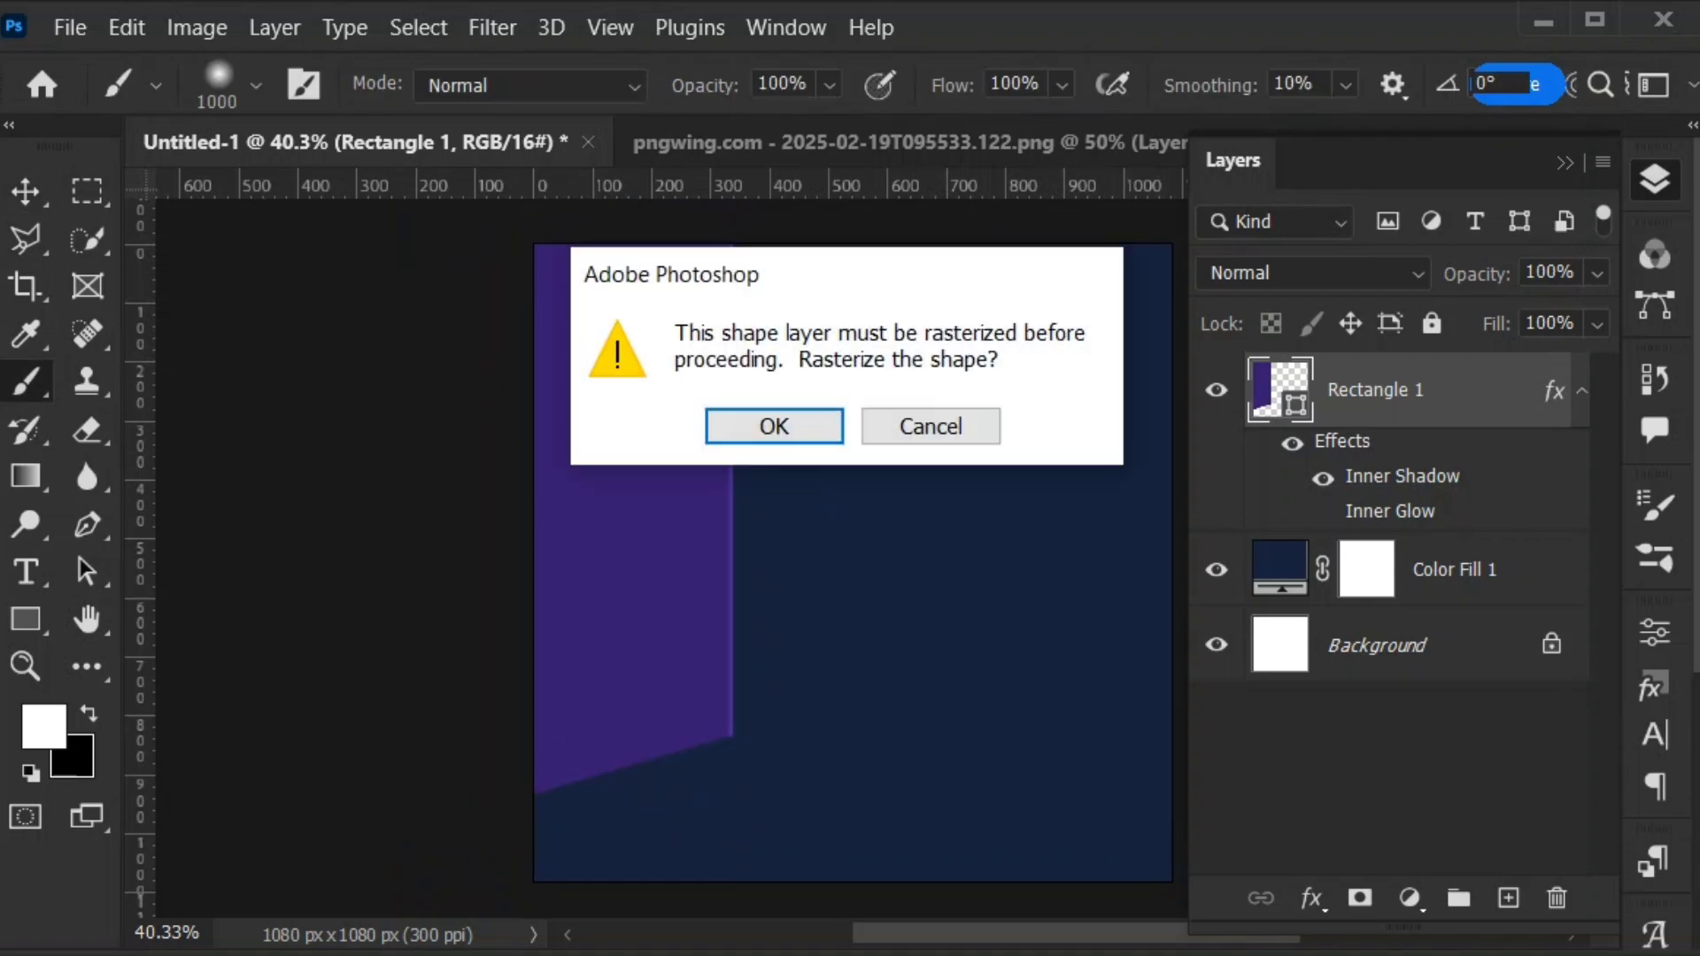
pyautogui.click(770, 425)
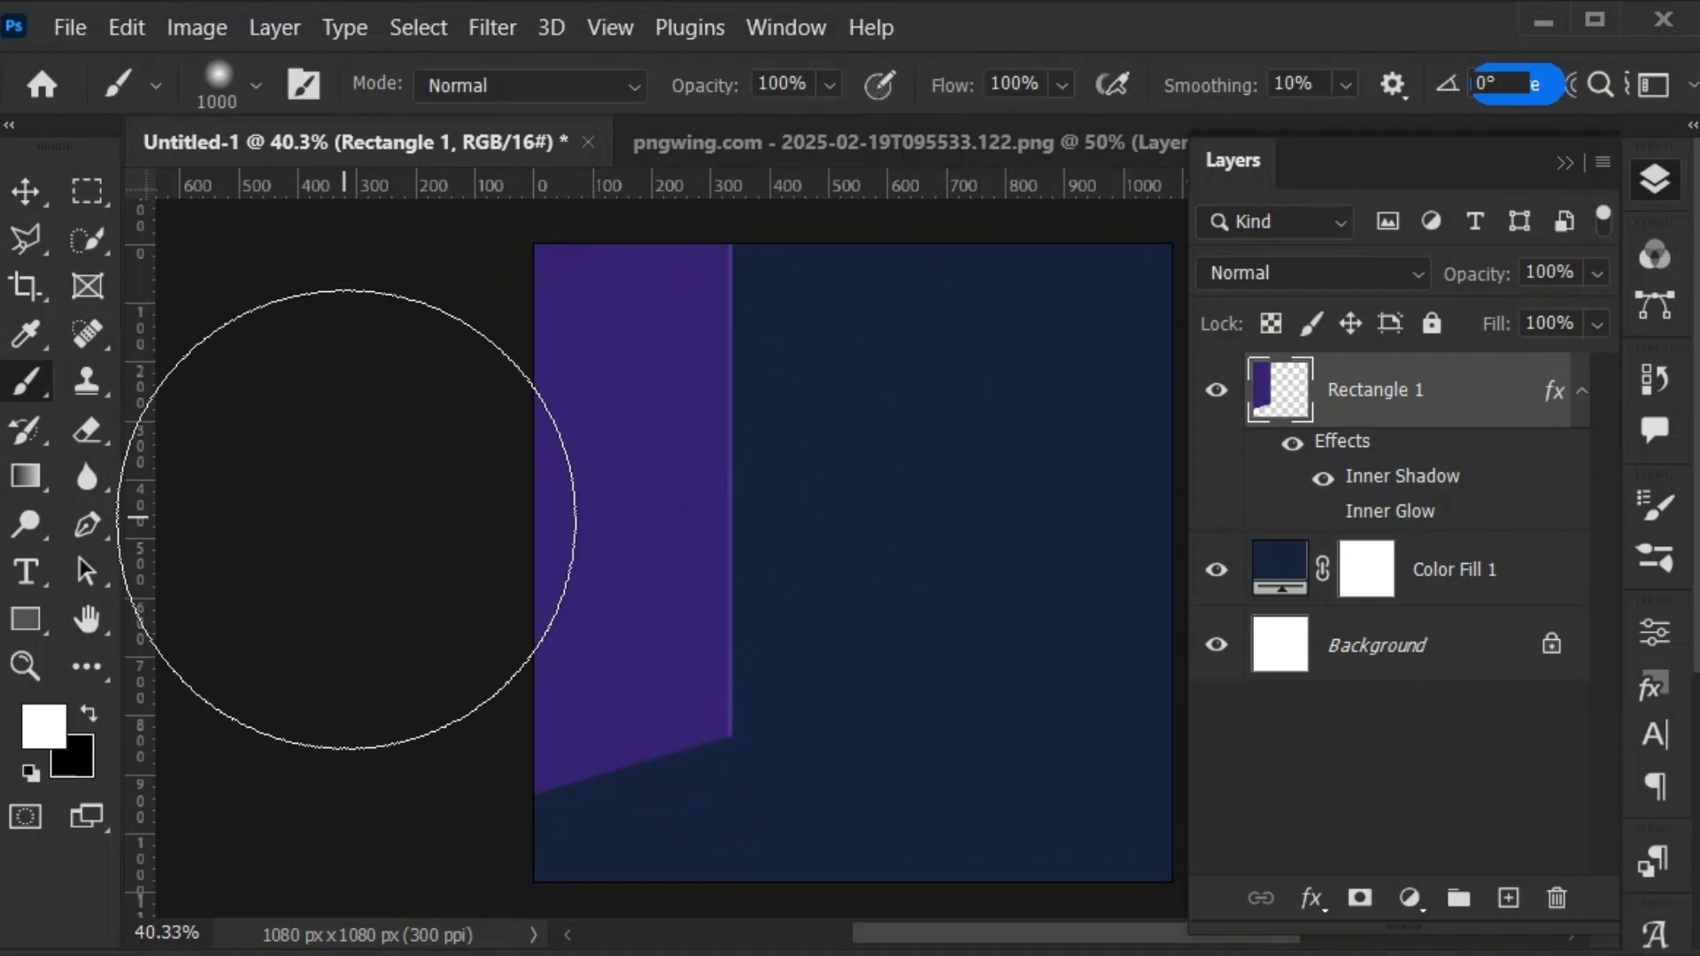
# Set up a soft black brush with size 400, 39% flow and 61% opacity
pyautogui.press('[')
pyautogui.press('[')
pyautogui.press('[')
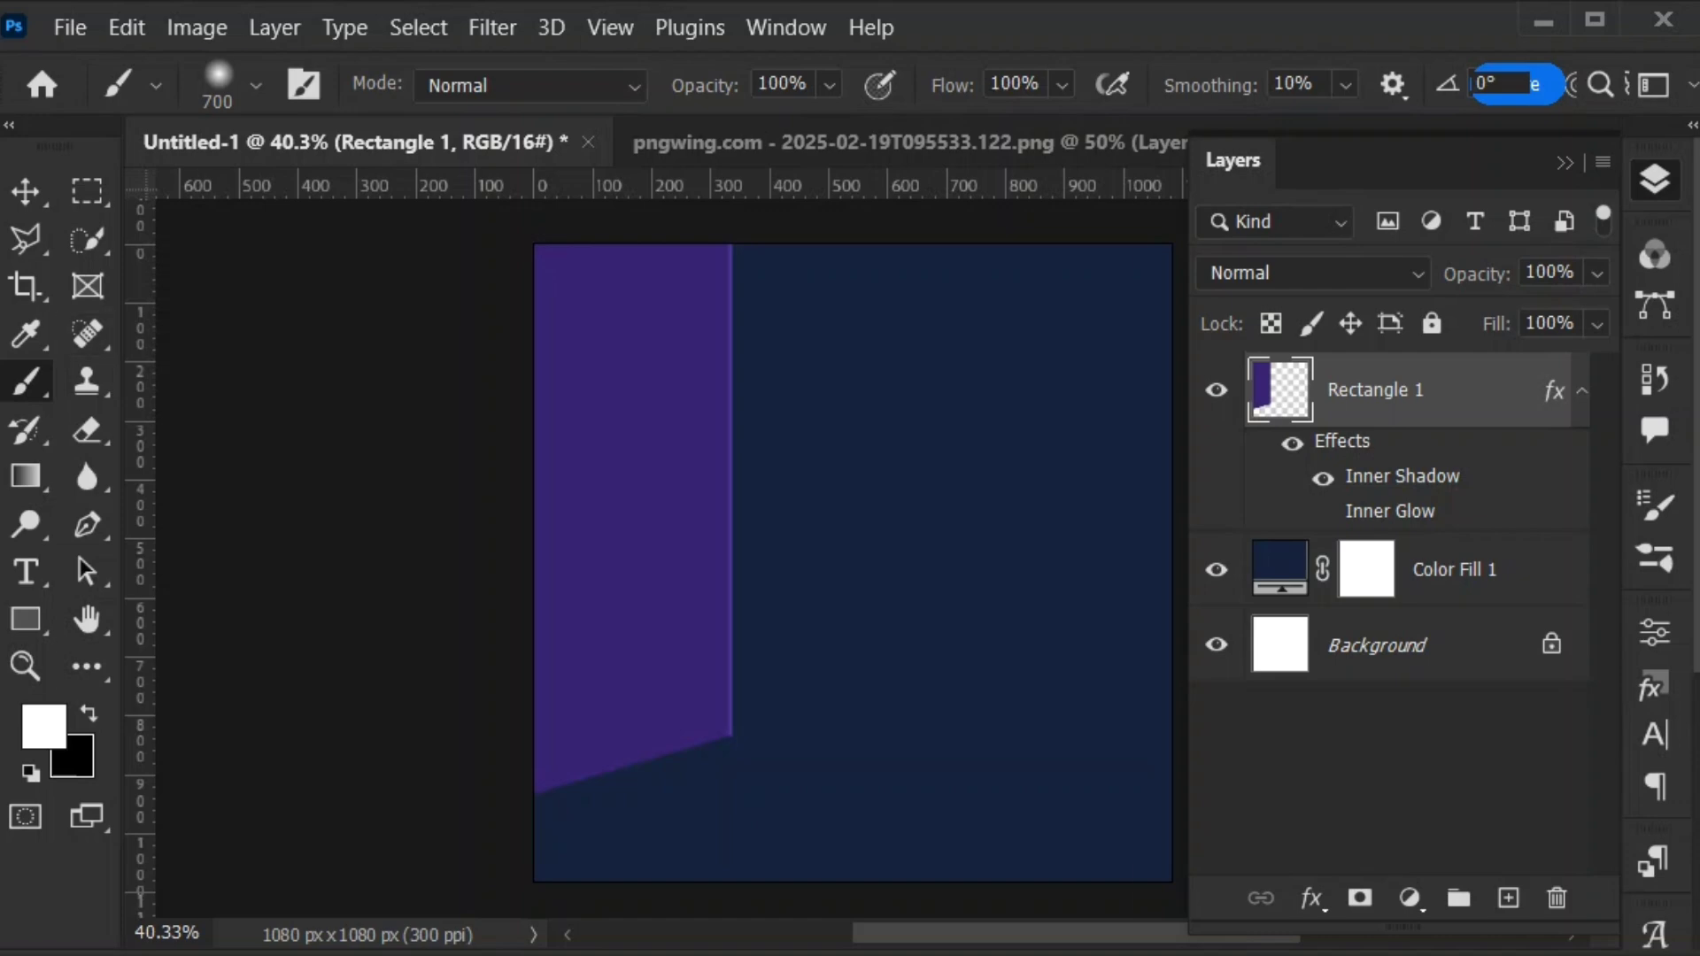
pyautogui.click(44, 725)
pyautogui.press('Return')
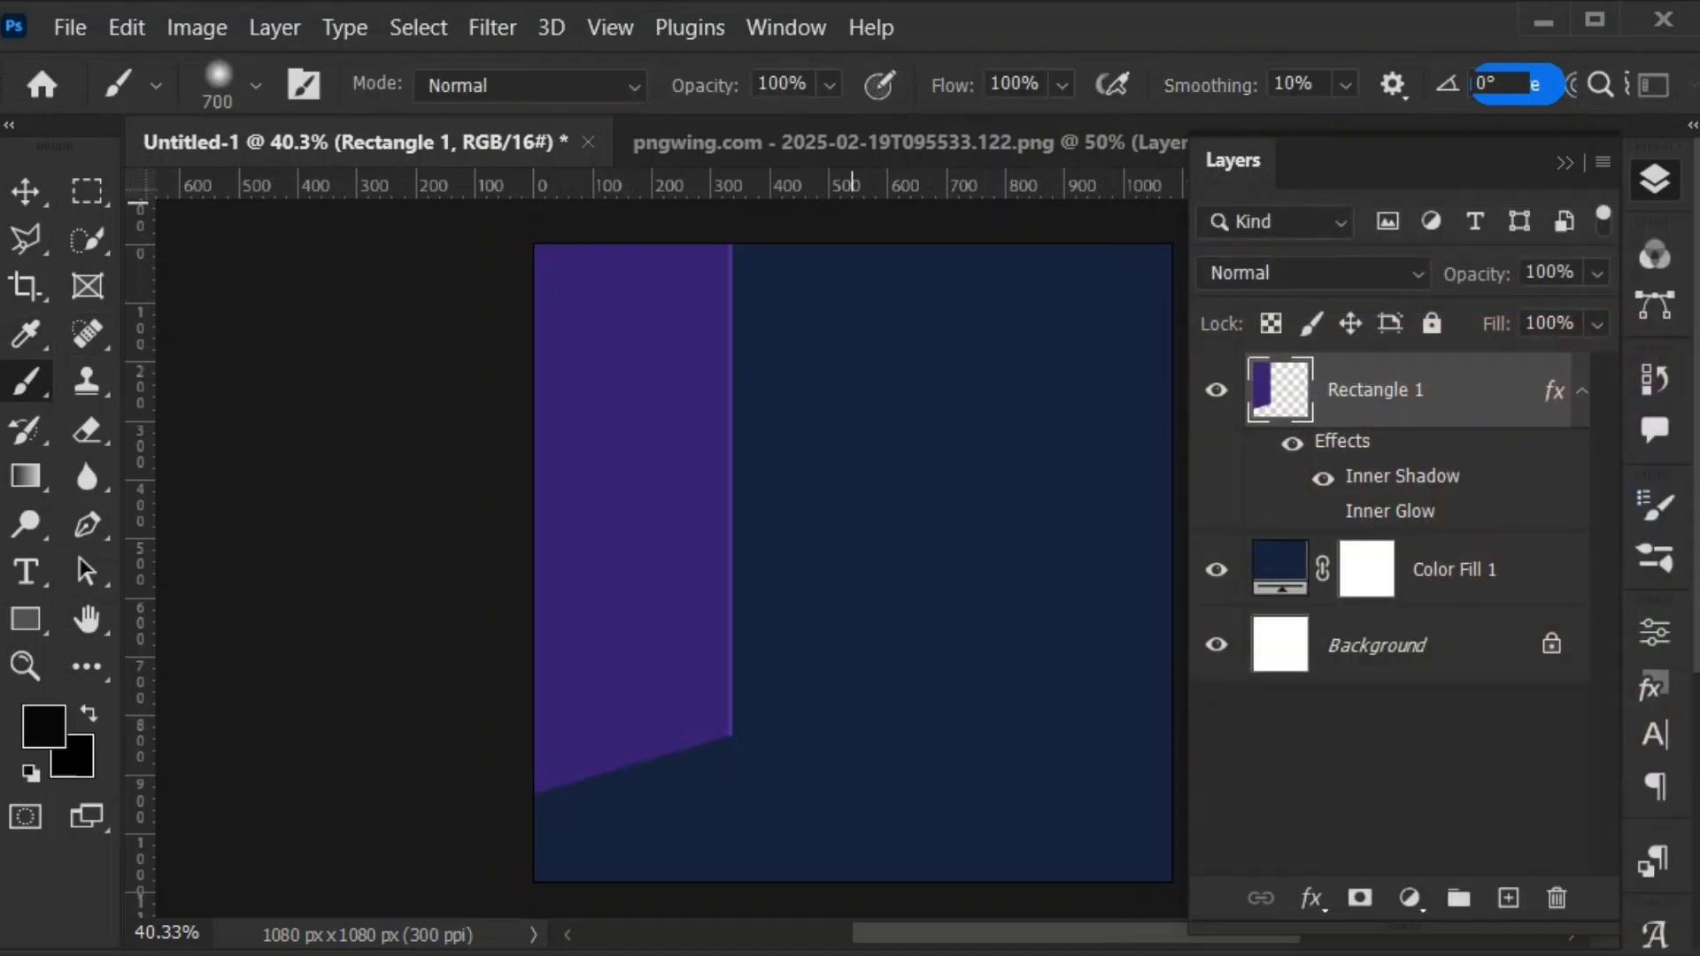
pyautogui.click(1062, 85)
pyautogui.click(998, 127)
pyautogui.click(829, 85)
pyautogui.click(802, 126)
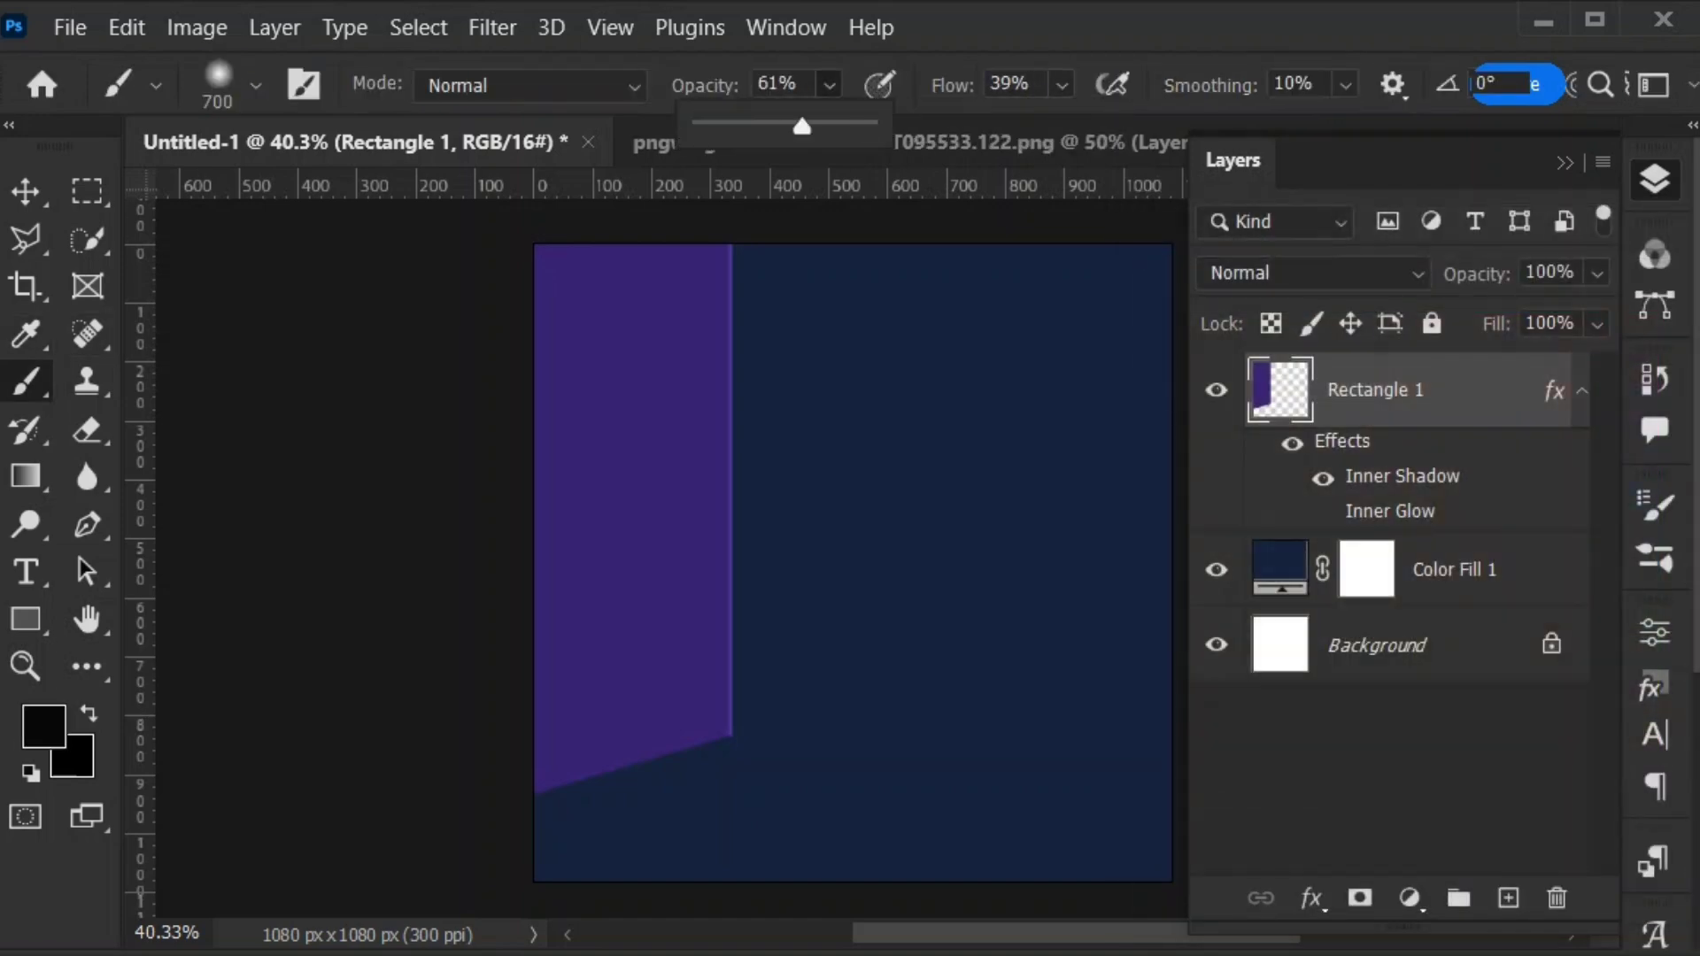
pyautogui.press('[')
pyautogui.press('[')
pyautogui.press('[')
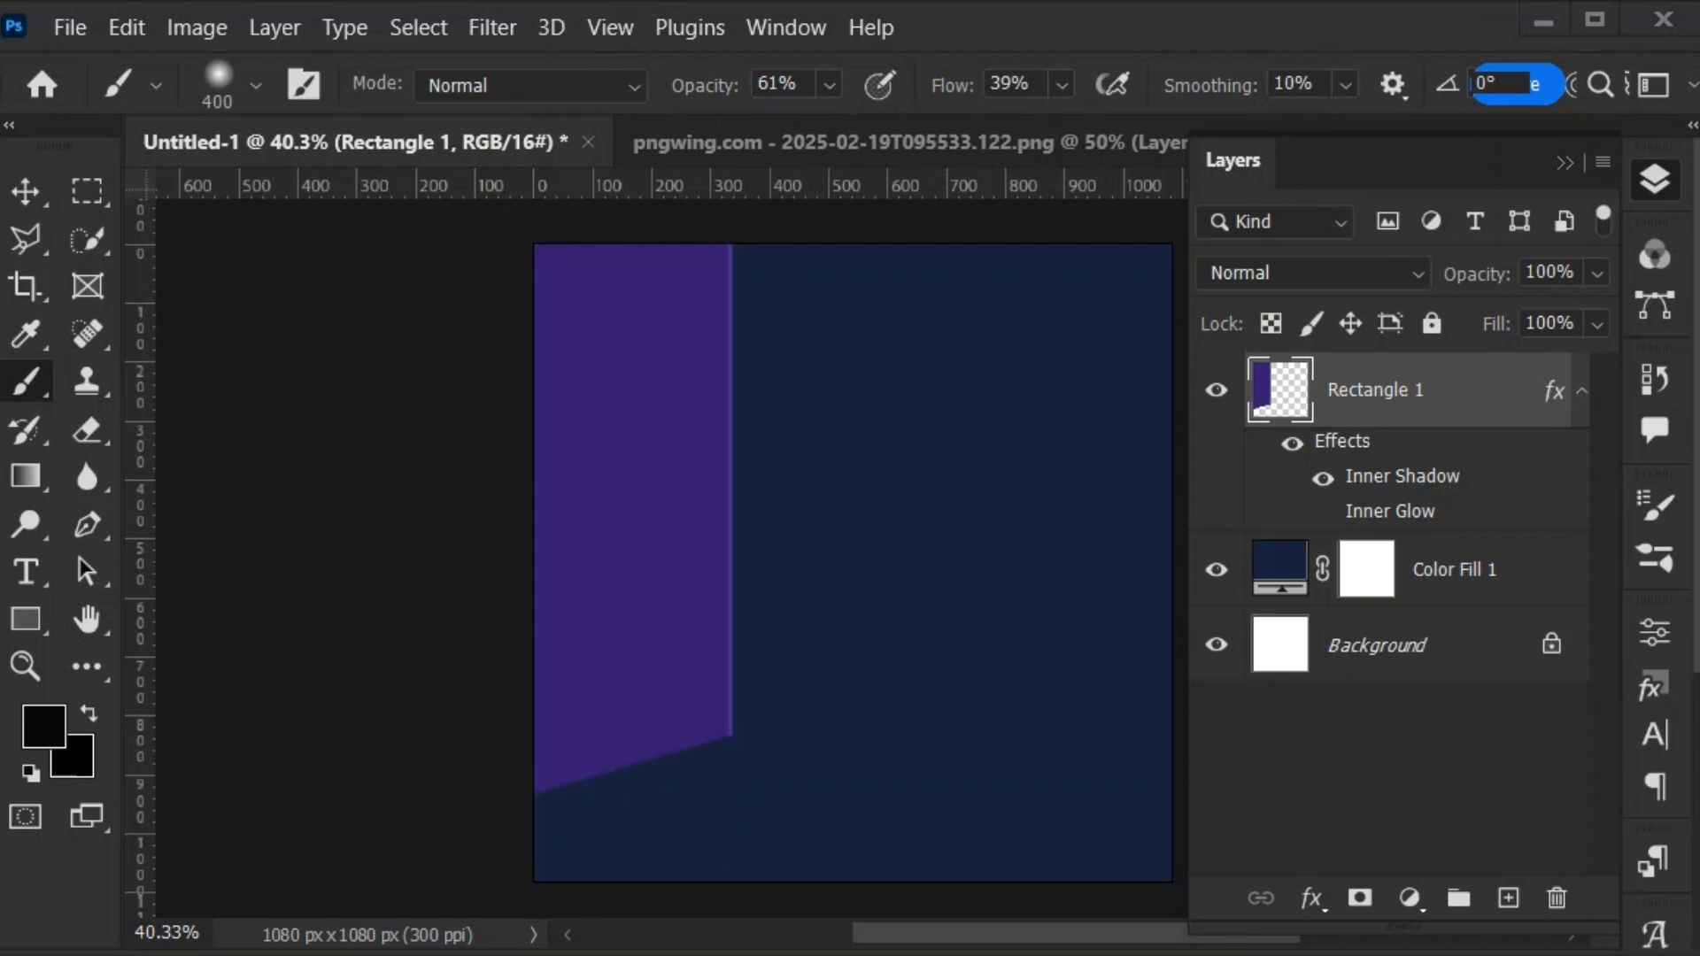
# Load the rectangle's outline as a selection, brush black shading down its left part at 34% opacity, and deselect
pyautogui.keyDown('ctrl'); pyautogui.click(1280, 389); pyautogui.keyUp('ctrl')
pyautogui.click(830, 85)
pyautogui.moveTo(854, 127); pyautogui.dragTo(808, 126)
pyautogui.moveTo(566, 310)
pyautogui.mouseDown()
pyautogui.moveTo(512, 413)
pyautogui.moveTo(563, 290)
pyautogui.moveTo(526, 519)
pyautogui.moveTo(551, 290)
pyautogui.moveTo(568, 279)
pyautogui.moveTo(548, 693)
pyautogui.moveTo(582, 697)
pyautogui.mouseUp()
pyautogui.moveTo(587, 433); pyautogui.dragTo(494, 460)
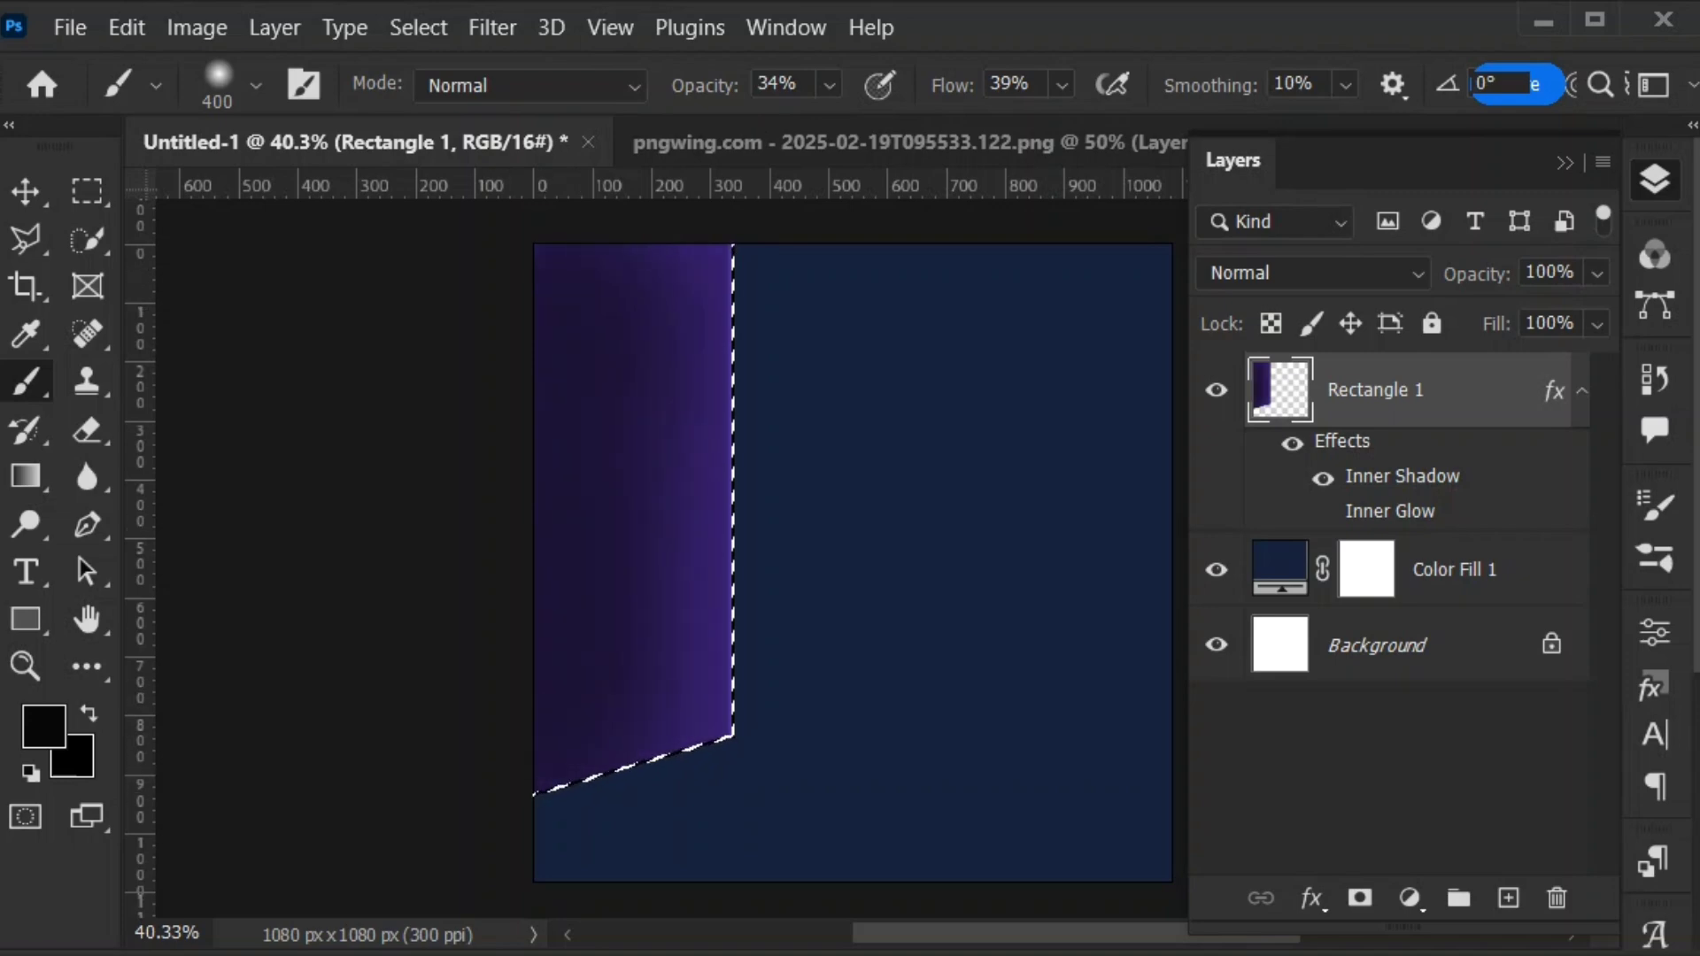
pyautogui.hotkey('ctrl', 'd')
pyautogui.hotkey('ctrl', 'z')
pyautogui.hotkey('ctrl', 'd')
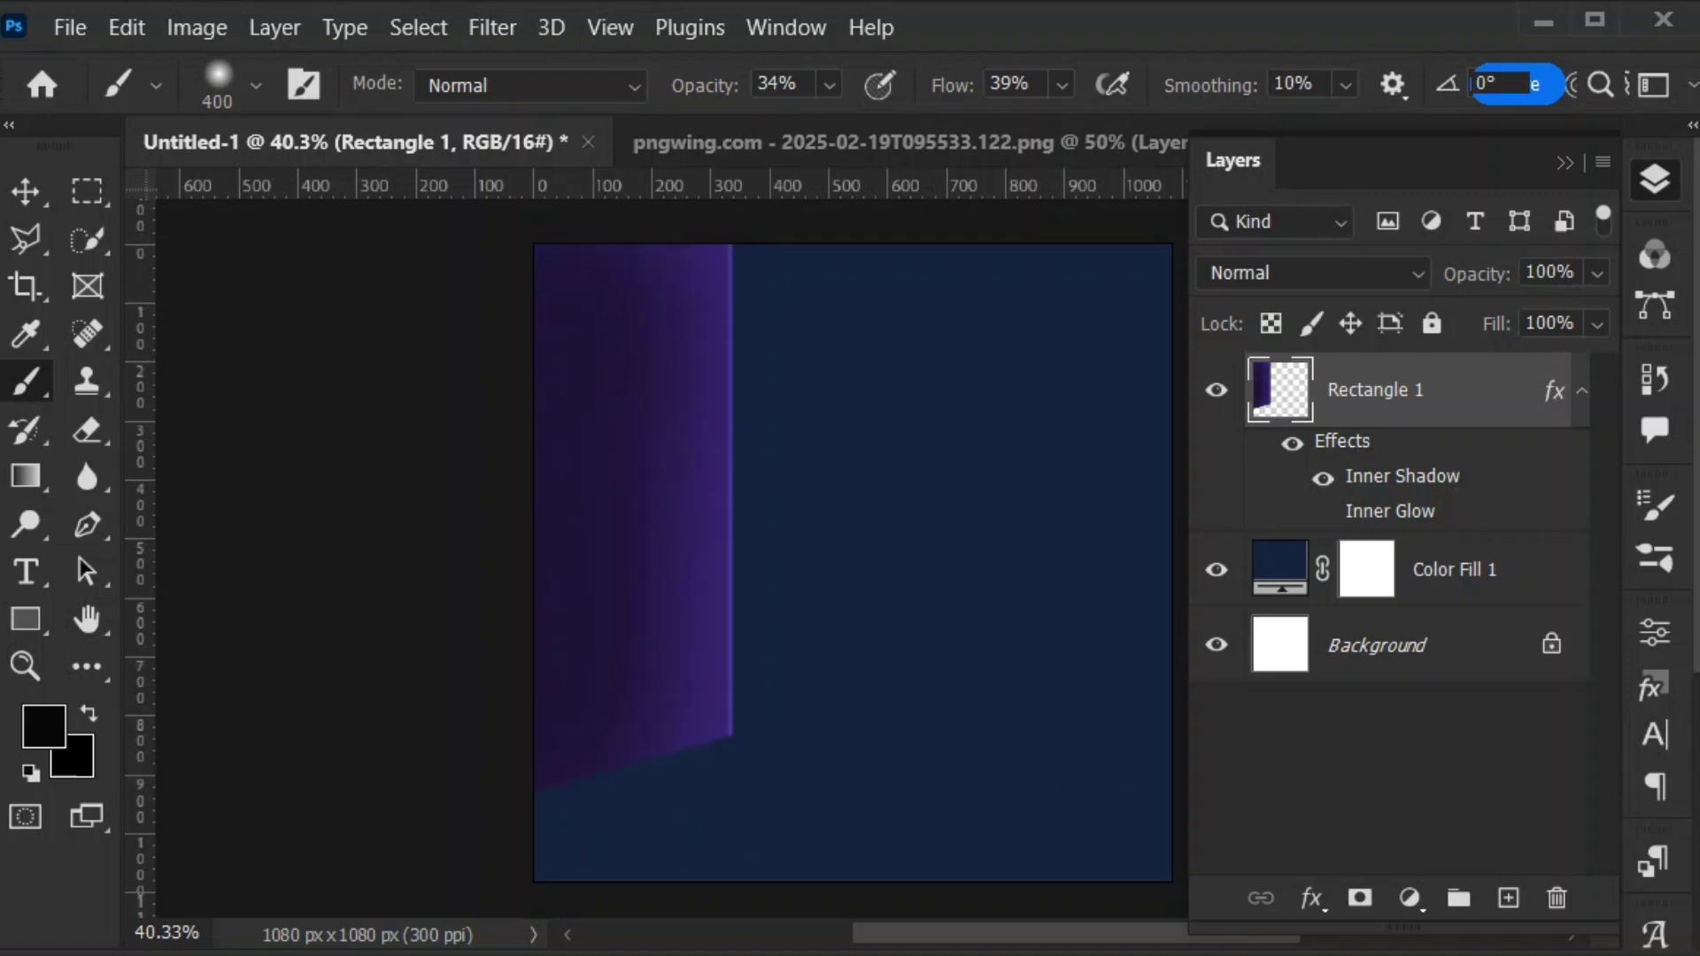
# Duplicate the Rectangle 1 layer and flip the copy vertically
pyautogui.press('v')
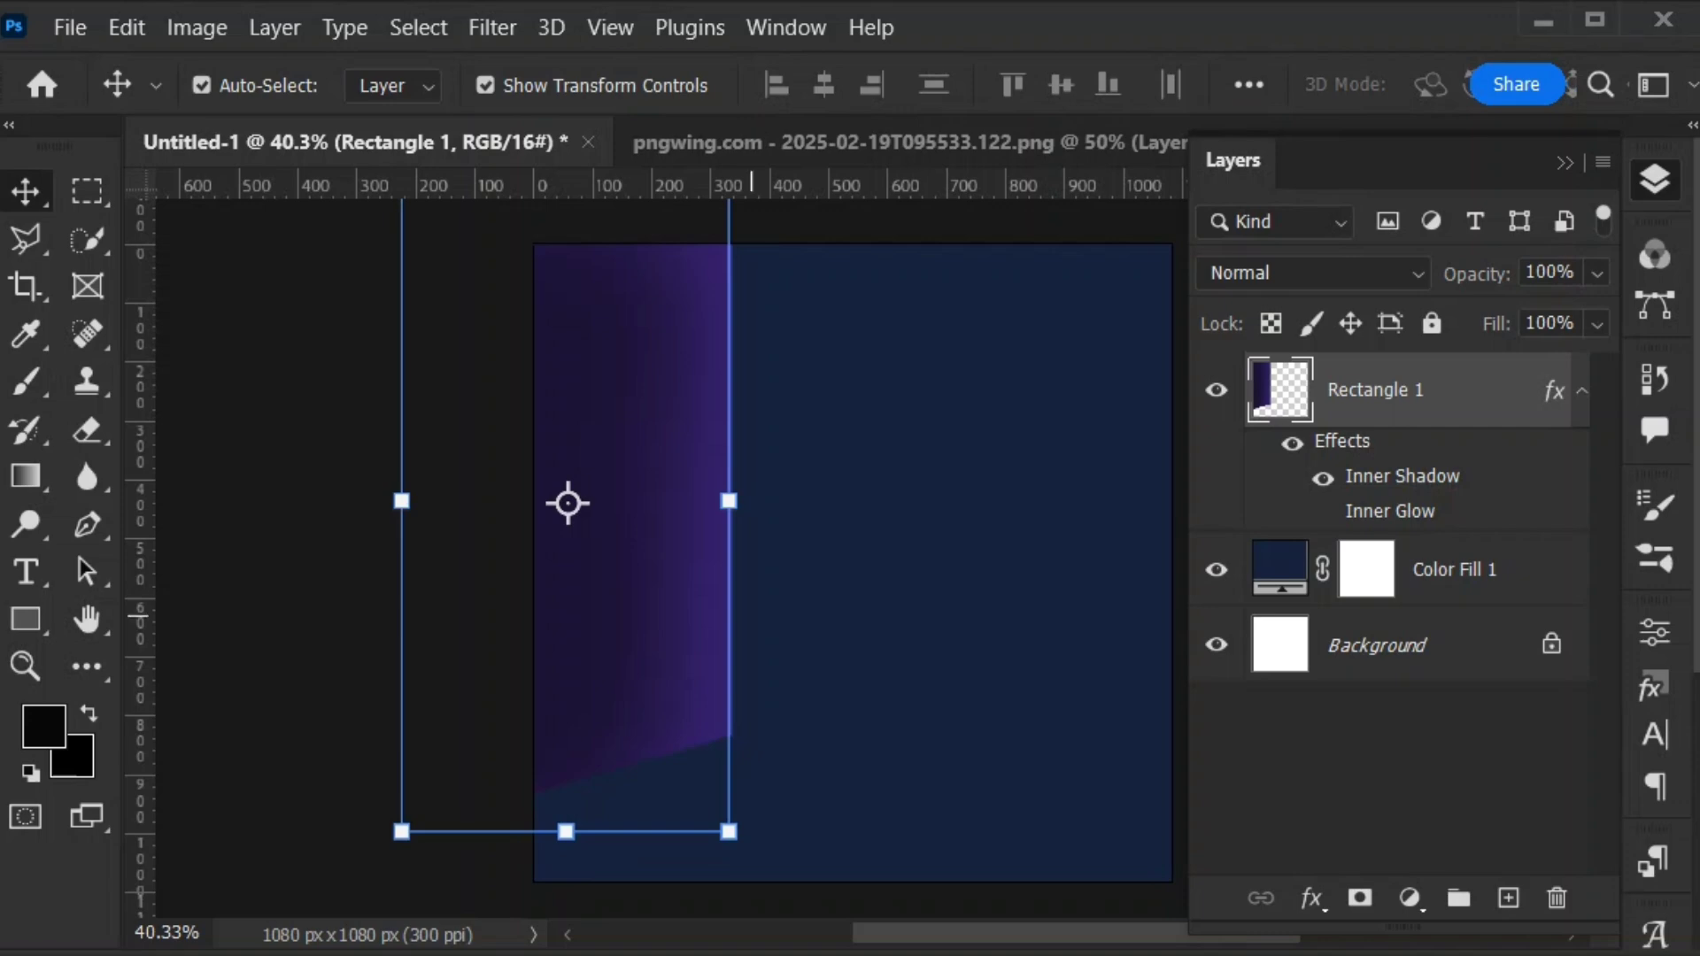
pyautogui.hotkey('ctrl', 'j')
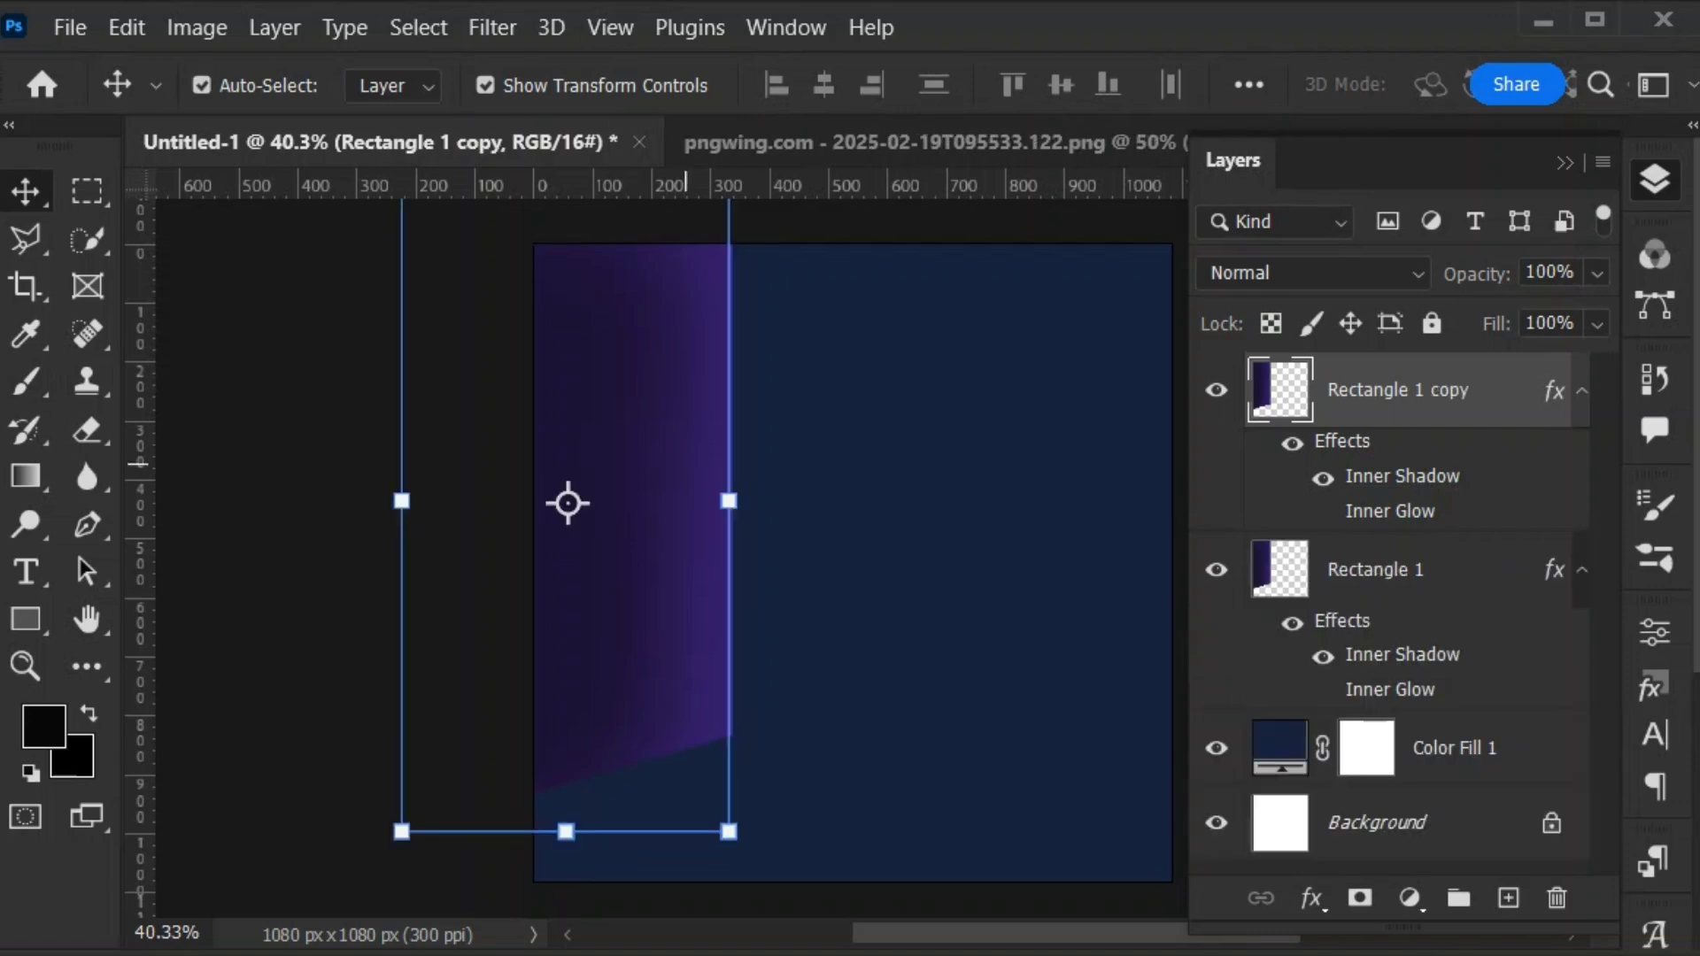
pyautogui.click(126, 28)
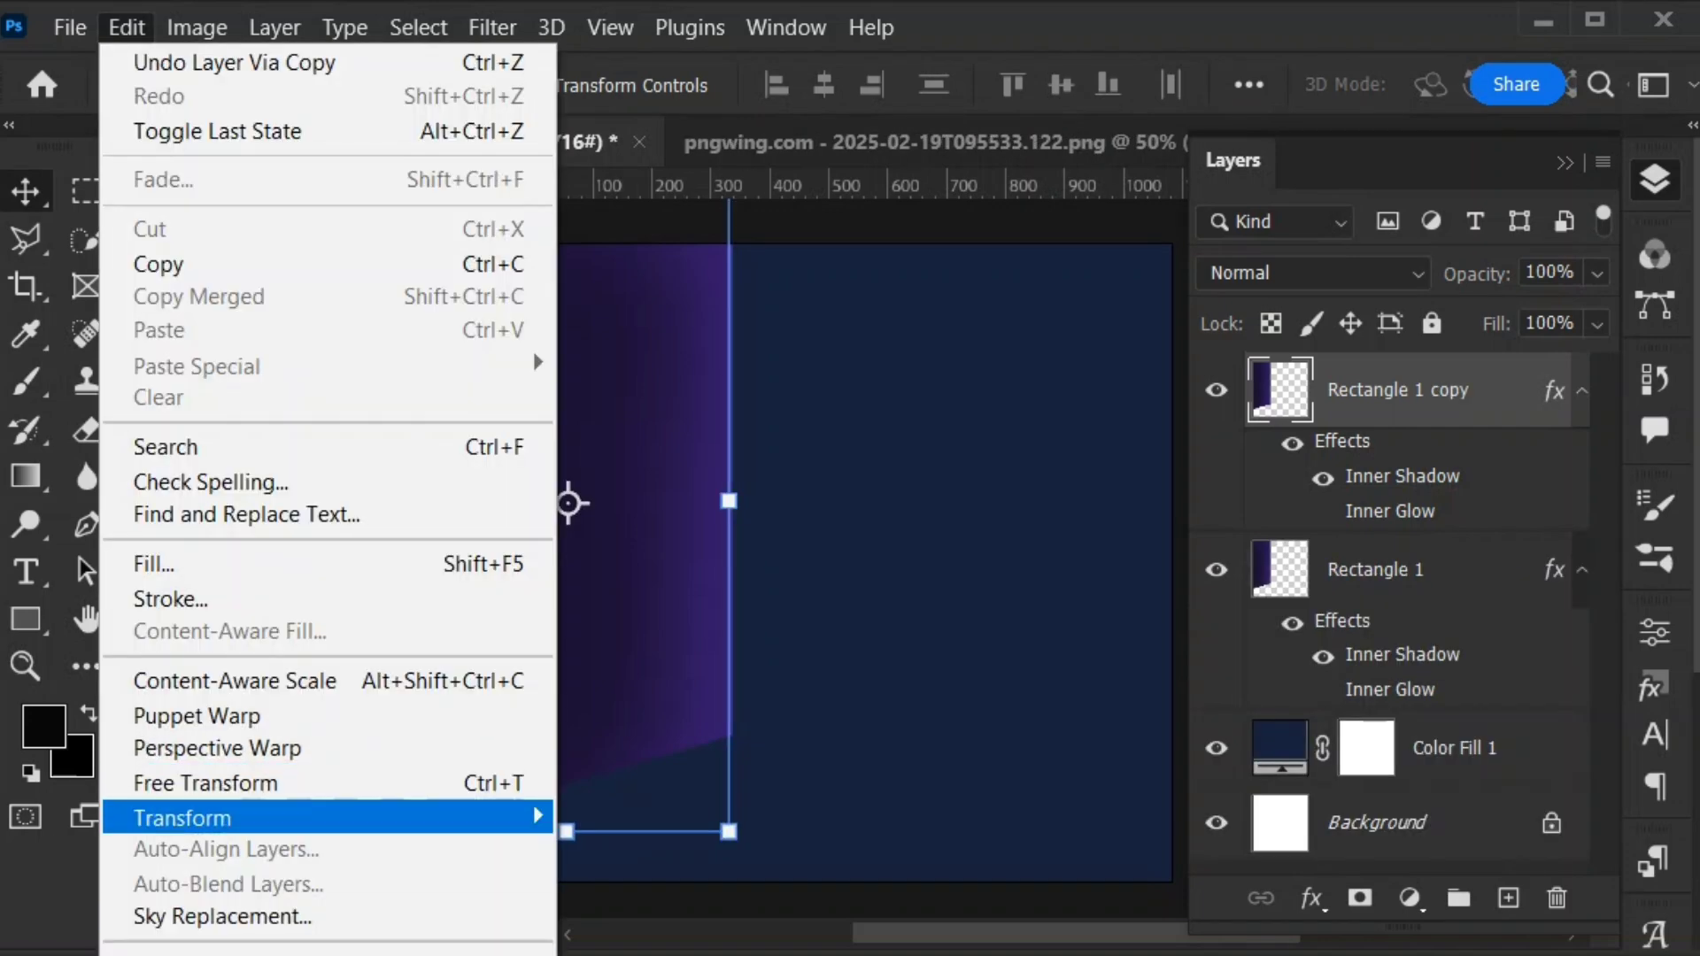
pyautogui.moveTo(328, 817)
pyautogui.click(655, 952)
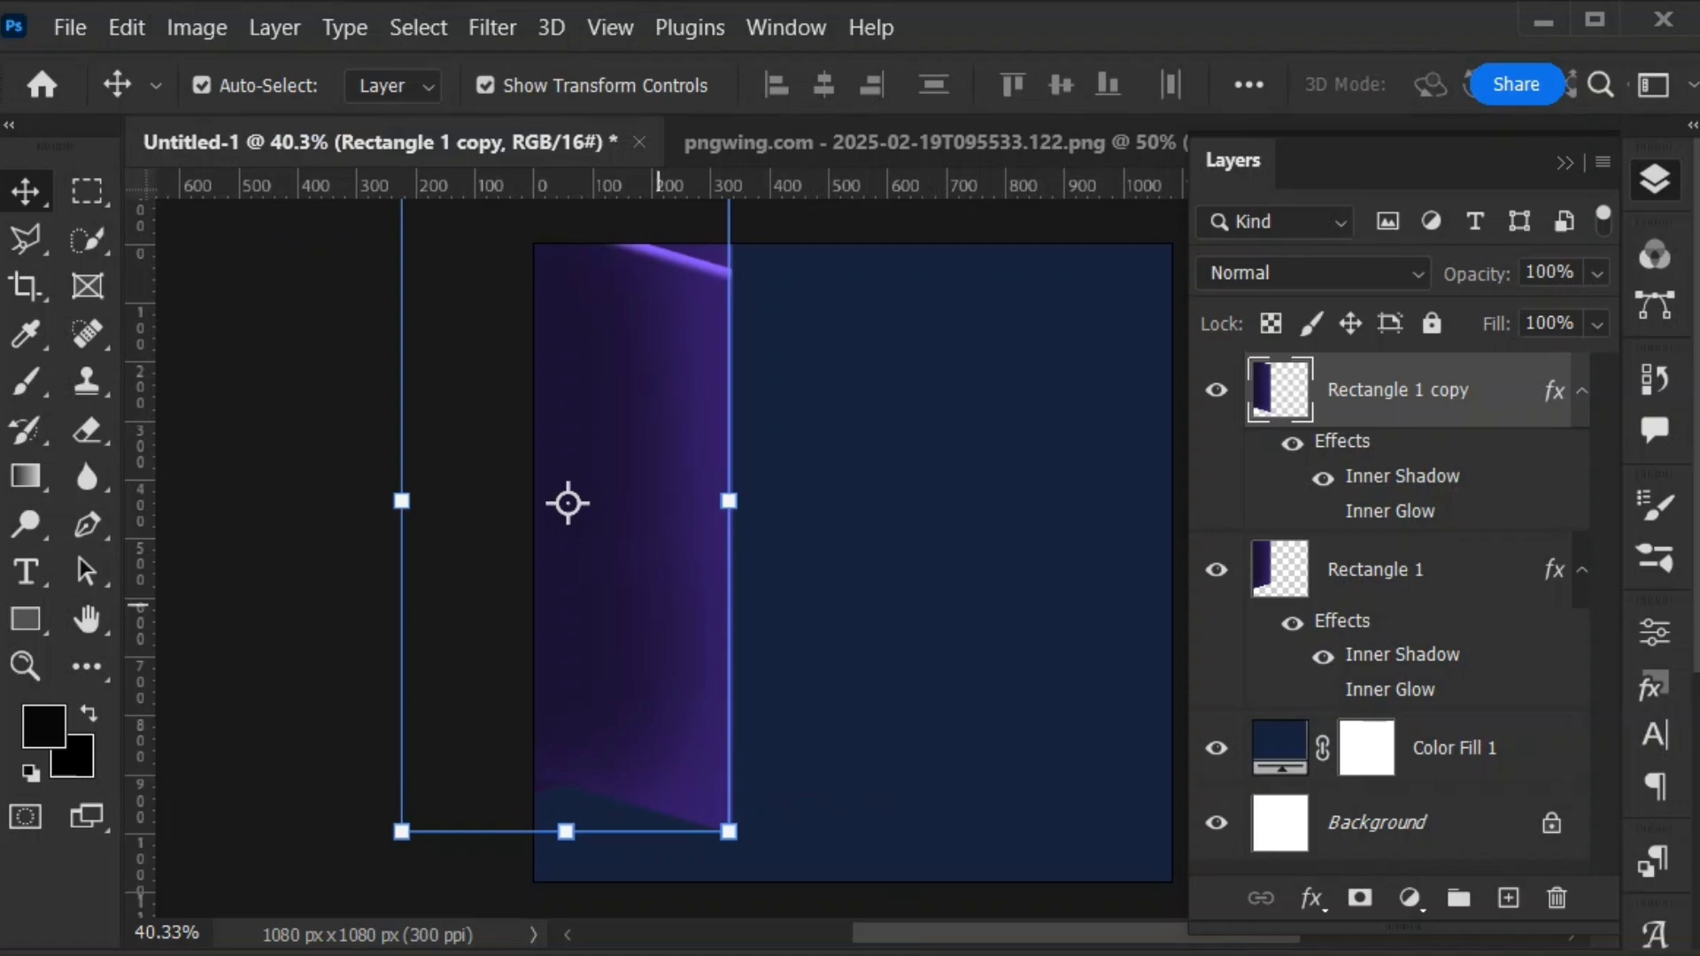
# Move the flipped copy straight down so it overlaps the original panel's lower edge, keeping their sides aligned
pyautogui.moveTo(673, 502)
pyautogui.mouseDown()
pyautogui.moveTo(668, 920)
pyautogui.moveTo(673, 478)
pyautogui.mouseUp()
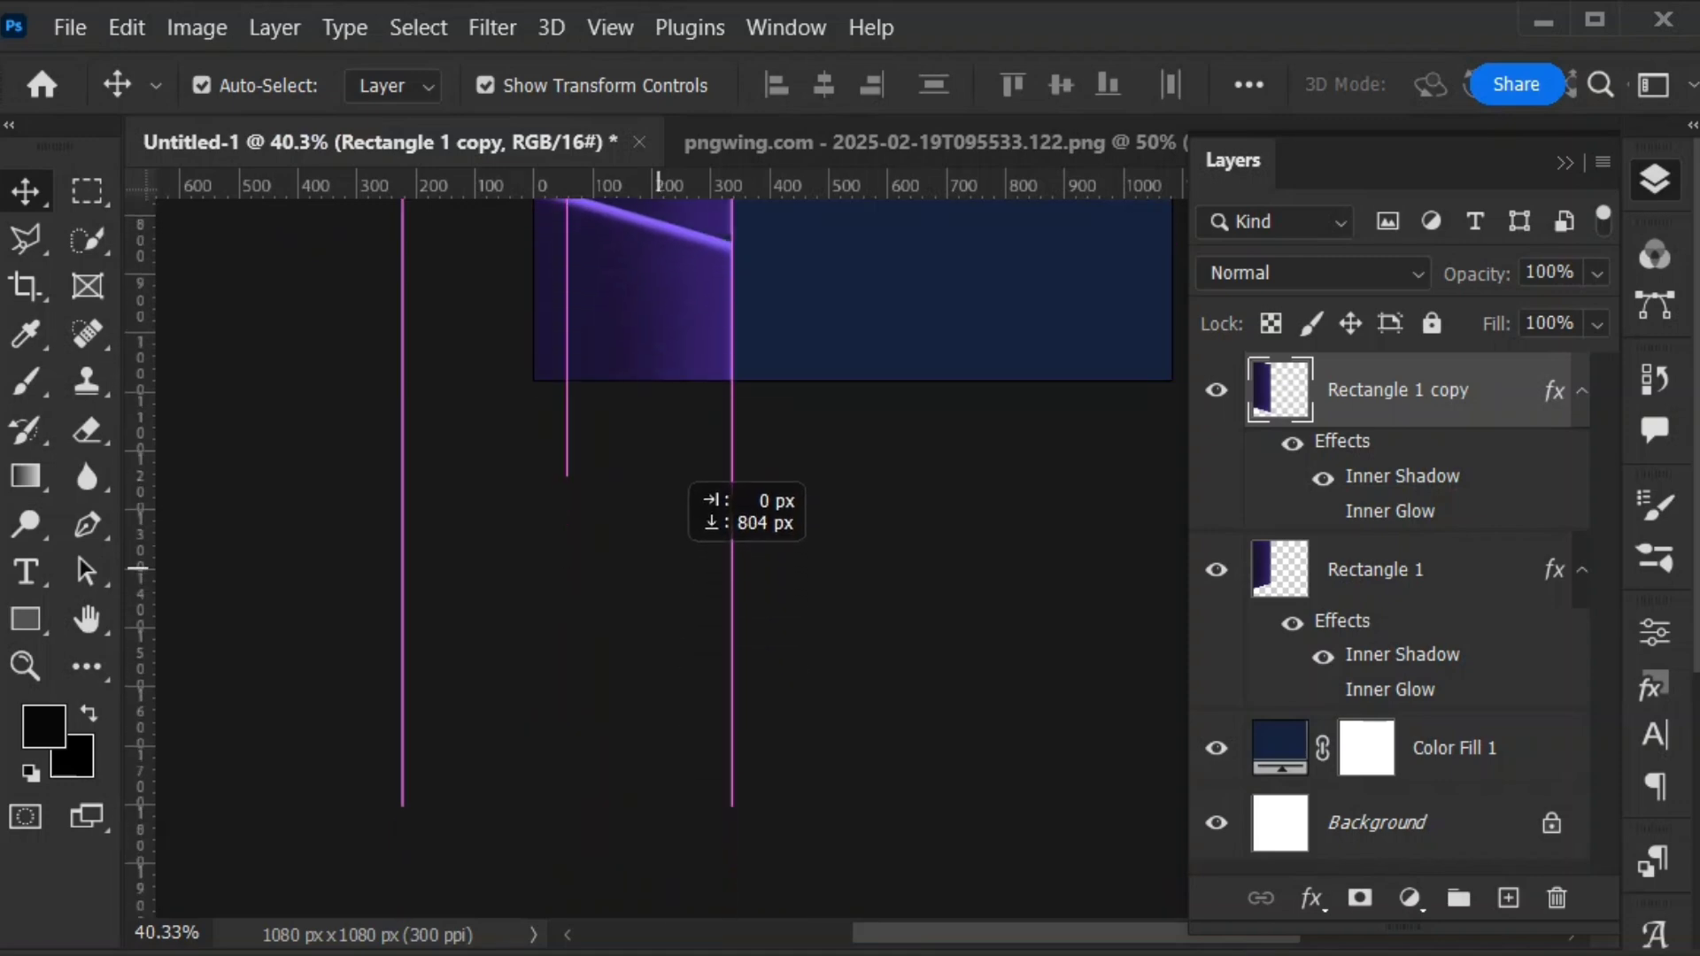
pyautogui.moveTo(658, 567); pyautogui.dragTo(658, 555)
pyautogui.scroll(1, 789, 567)
pyautogui.scroll(-1, 790, 566)
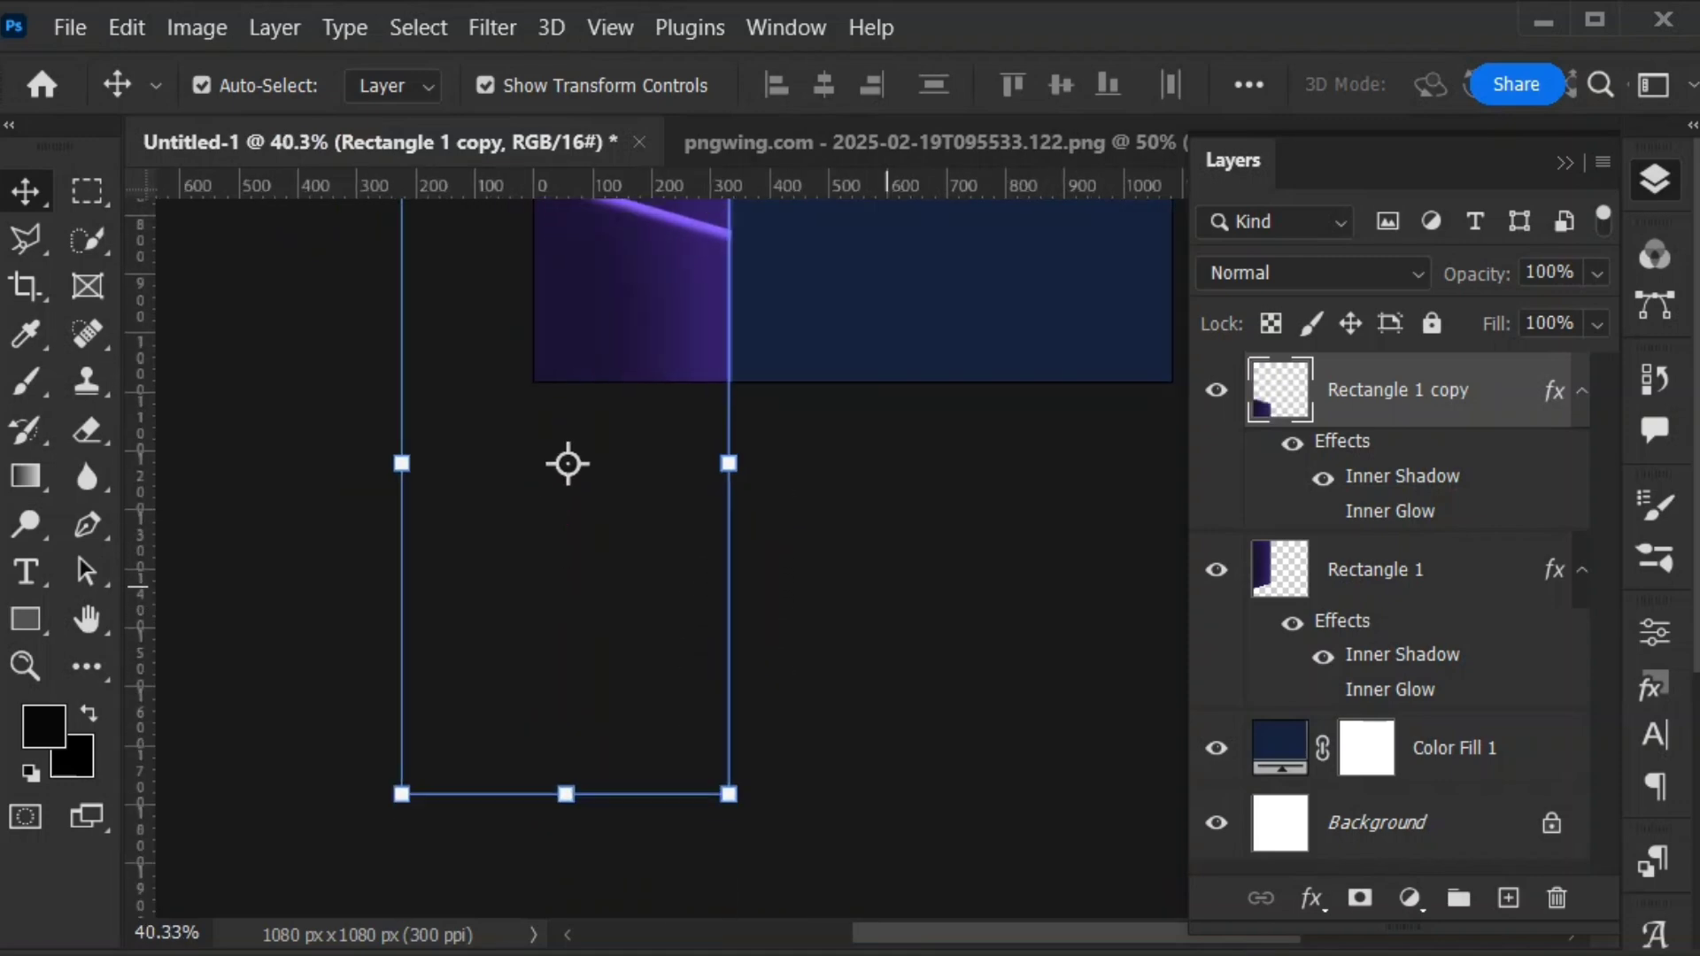
pyautogui.moveTo(887, 389); pyautogui.dragTo(853, 823)
pyautogui.moveTo(823, 496); pyautogui.dragTo(837, 718)
pyautogui.moveTo(801, 659); pyautogui.dragTo(771, 541)
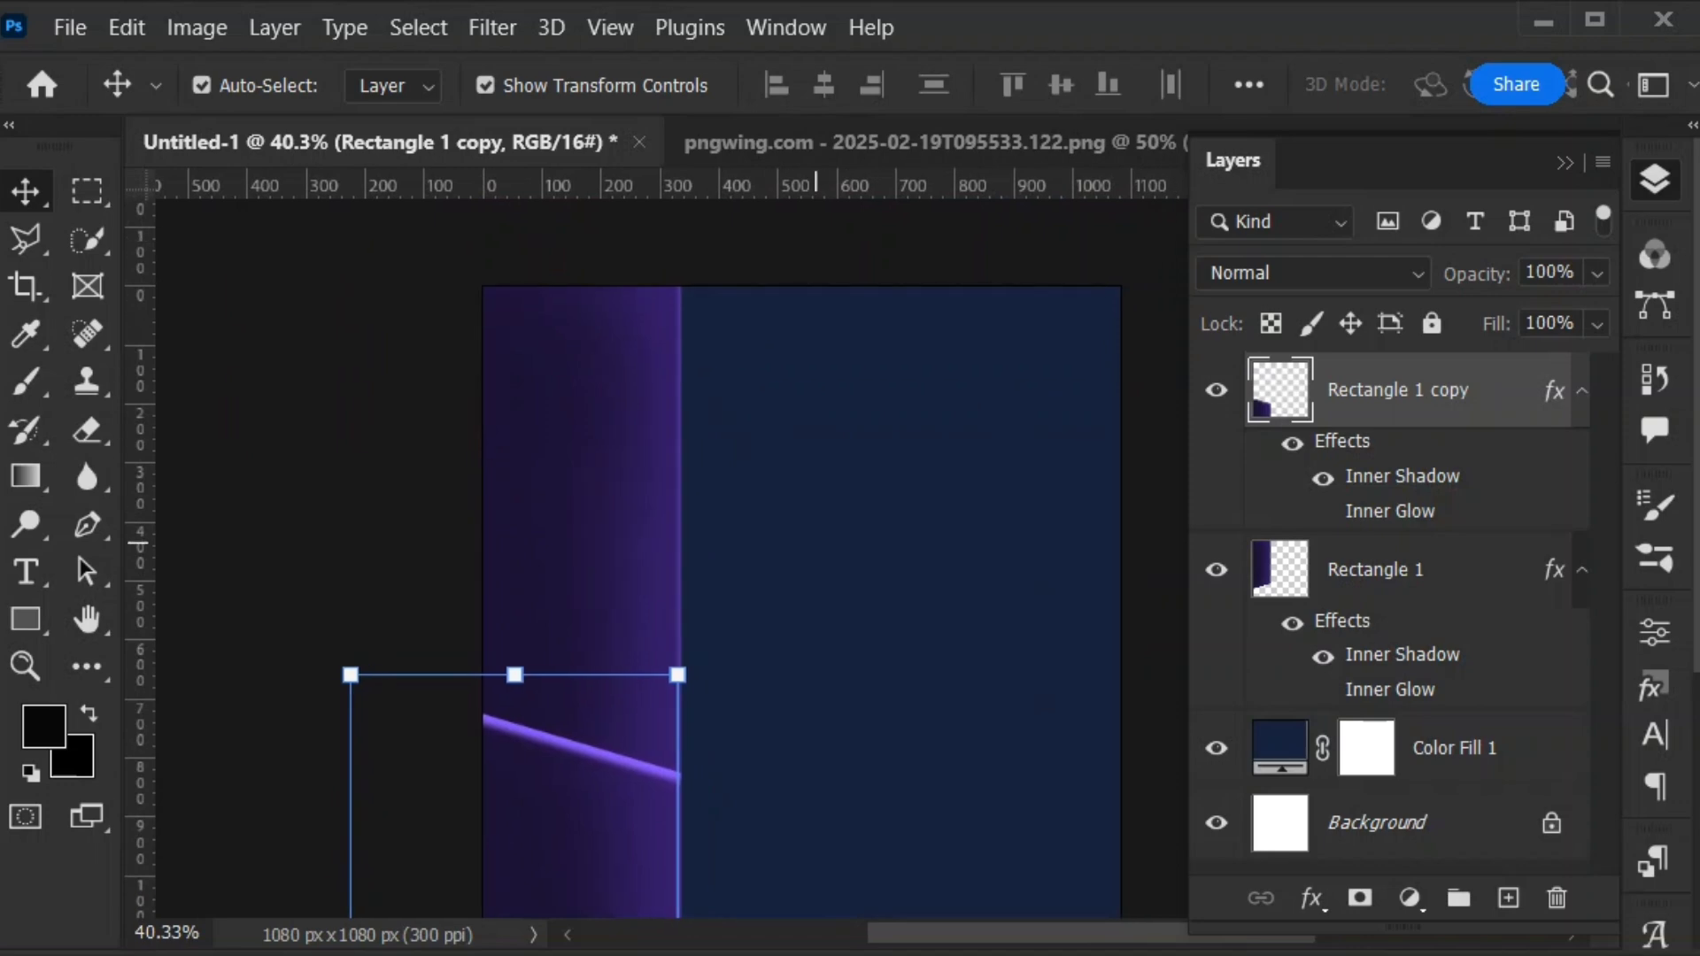
pyautogui.scroll(-1, 815, 545)
pyautogui.moveTo(634, 790)
pyautogui.mouseDown()
pyautogui.moveTo(630, 835)
pyautogui.moveTo(654, 797)
pyautogui.moveTo(633, 789)
pyautogui.mouseUp()
# Place the Rectangle 1 copy layer beneath Rectangle 1 and nudge it upward to meet the original panel like a reflection
pyautogui.moveTo(1416, 394); pyautogui.dragTo(1417, 673)
pyautogui.press('Up')
pyautogui.press('Up')
pyautogui.press('Up')
pyautogui.press('Up')
pyautogui.press('Up')
pyautogui.press('Up')
pyautogui.press('Up')
pyautogui.press('Up')
pyautogui.press('Up')
pyautogui.press('Up')
pyautogui.press('Up')
pyautogui.press('Up')
pyautogui.press('Up')
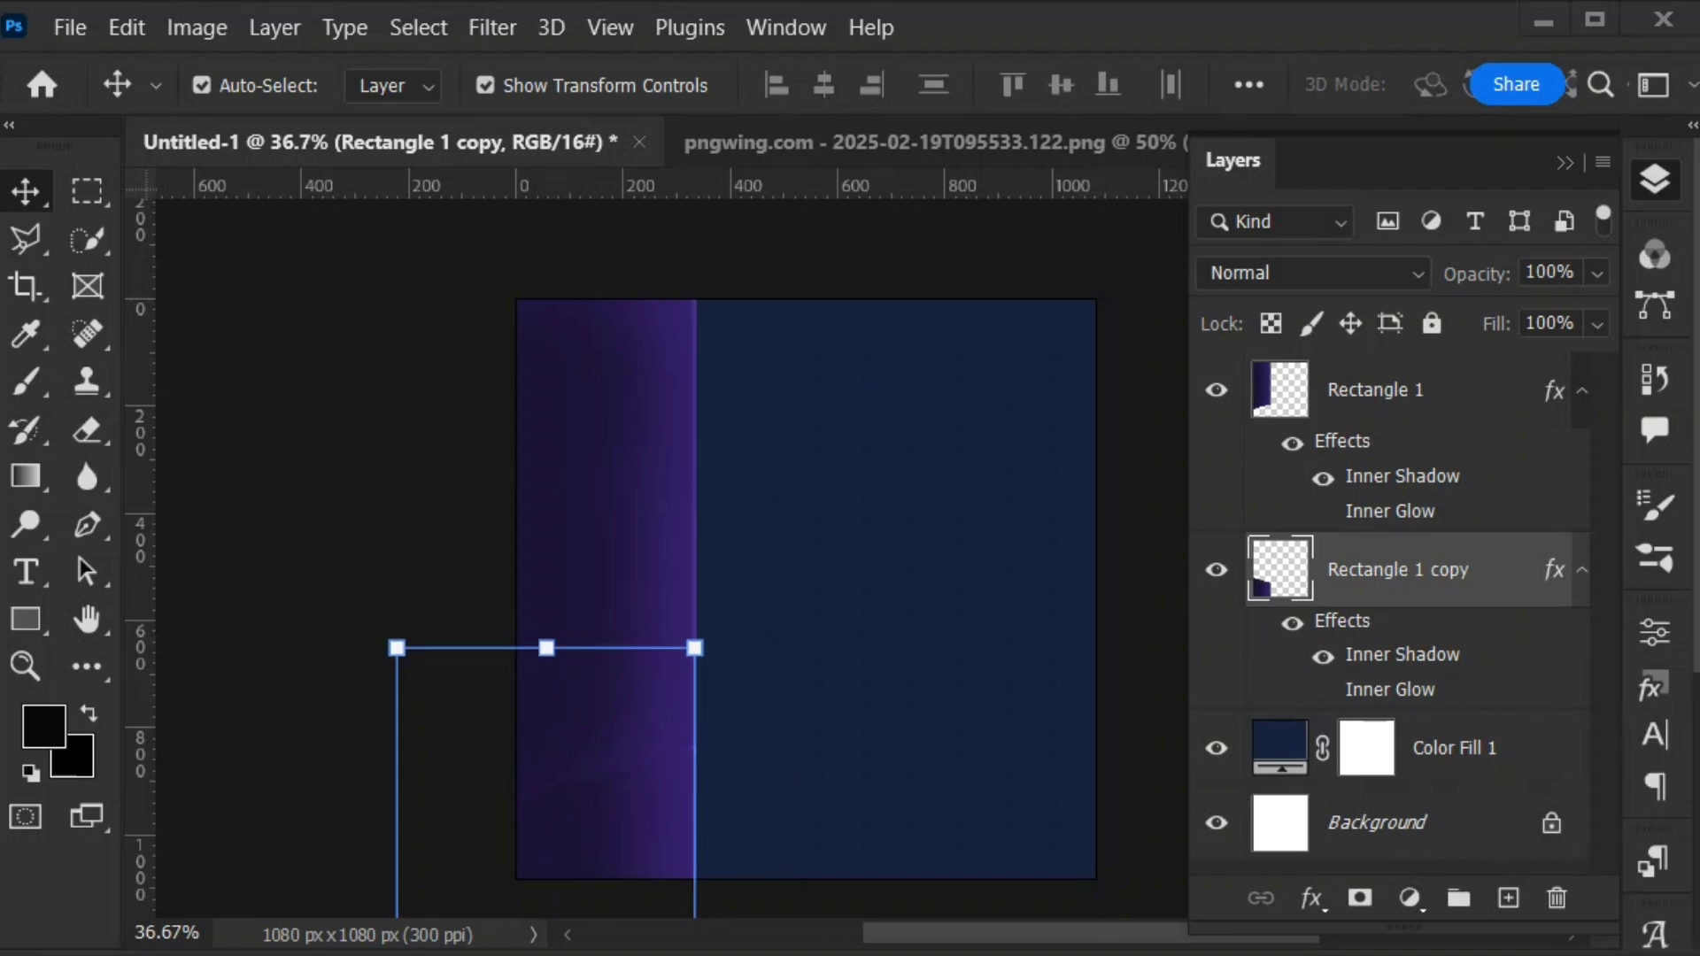
# Load the Rectangle 1 copy's outline as a selection, brush black shading over its lower part at 34% opacity, and deselect
pyautogui.click(26, 382)
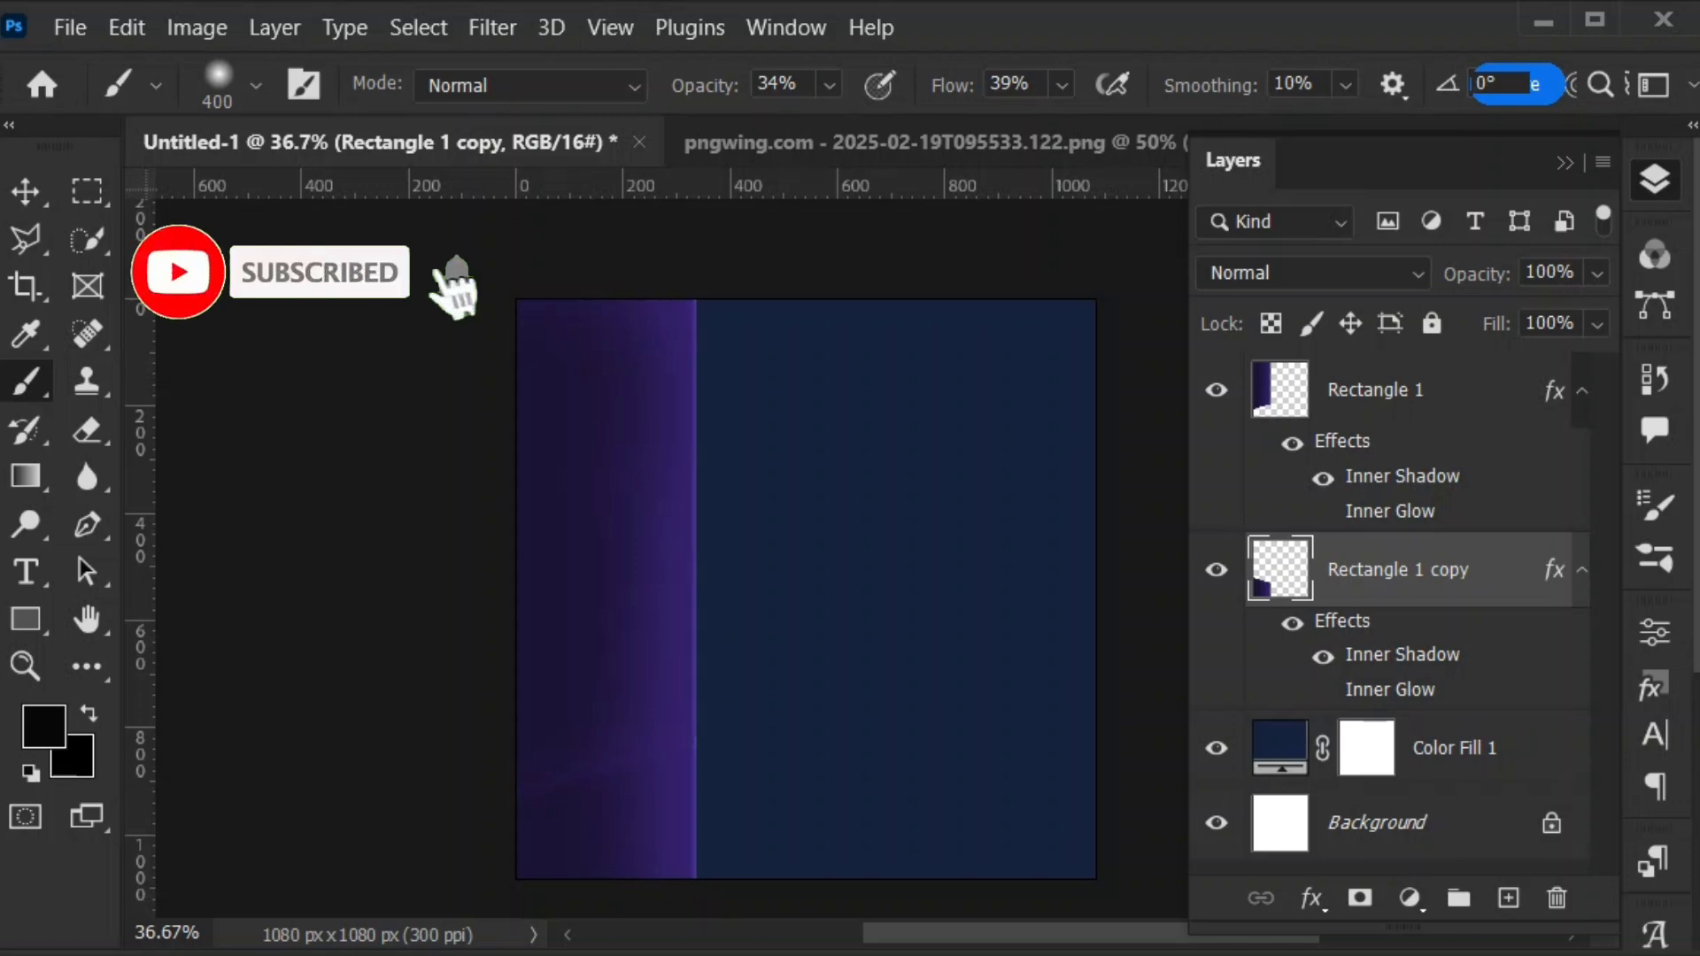
pyautogui.keyDown('ctrl'); pyautogui.click(1280, 569); pyautogui.keyUp('ctrl')
pyautogui.moveTo(747, 859); pyautogui.dragTo(621, 860)
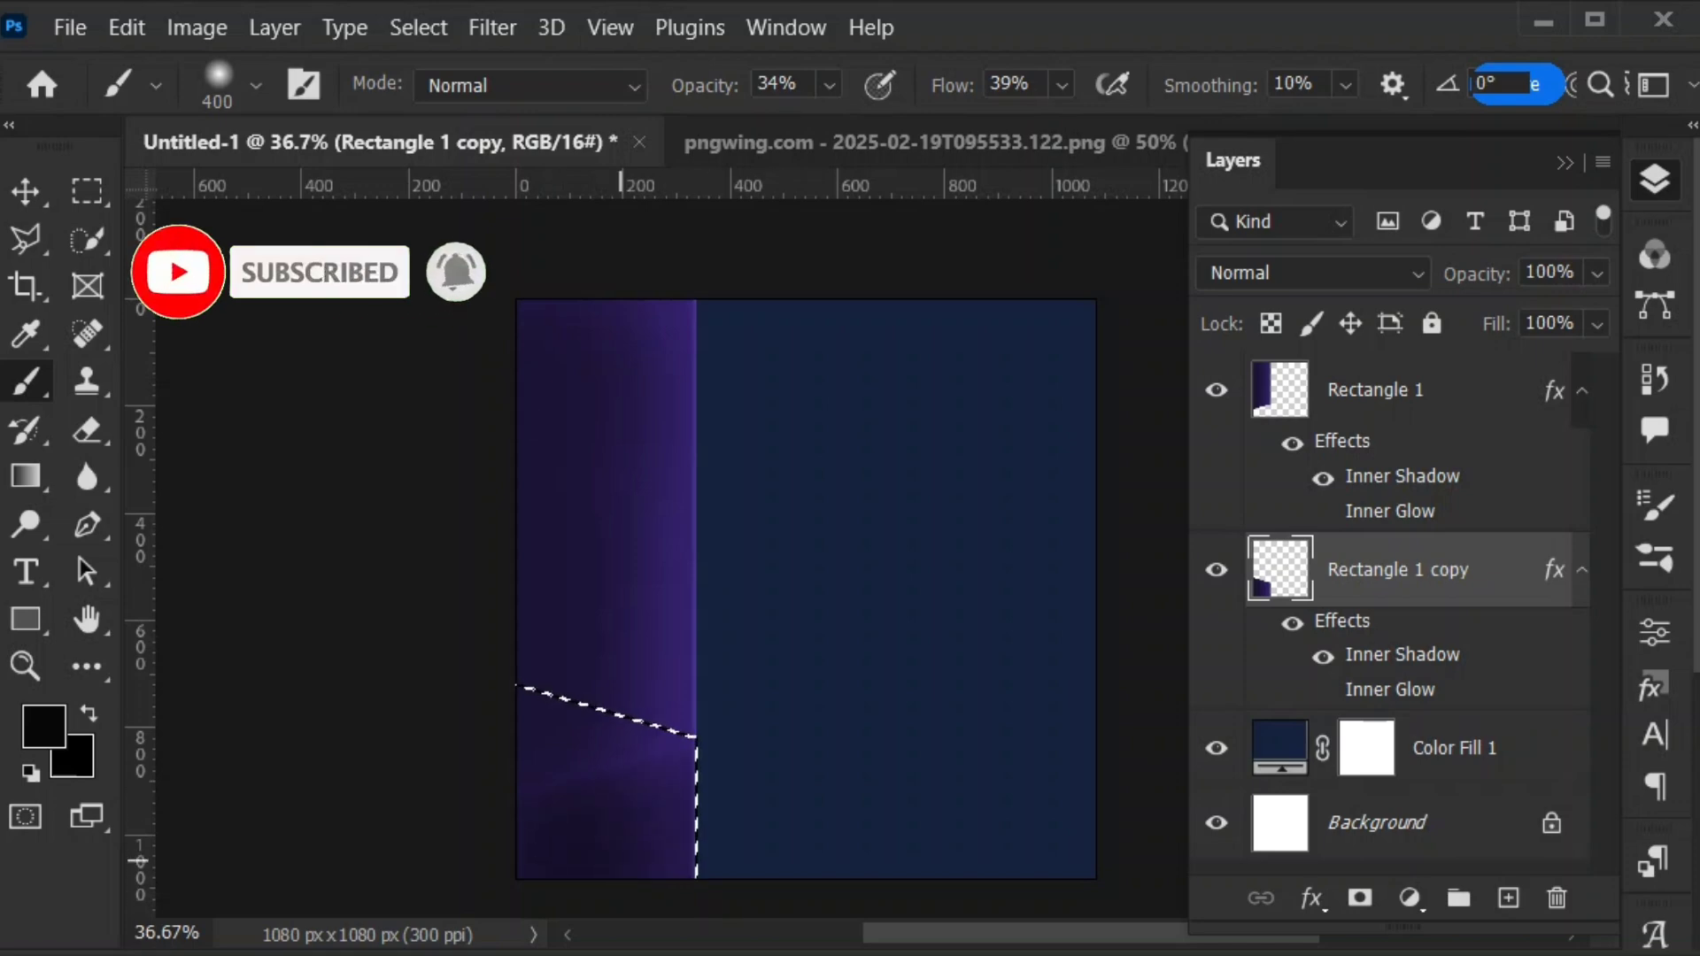
pyautogui.hotkey('ctrl', 'd')
pyautogui.press('v')
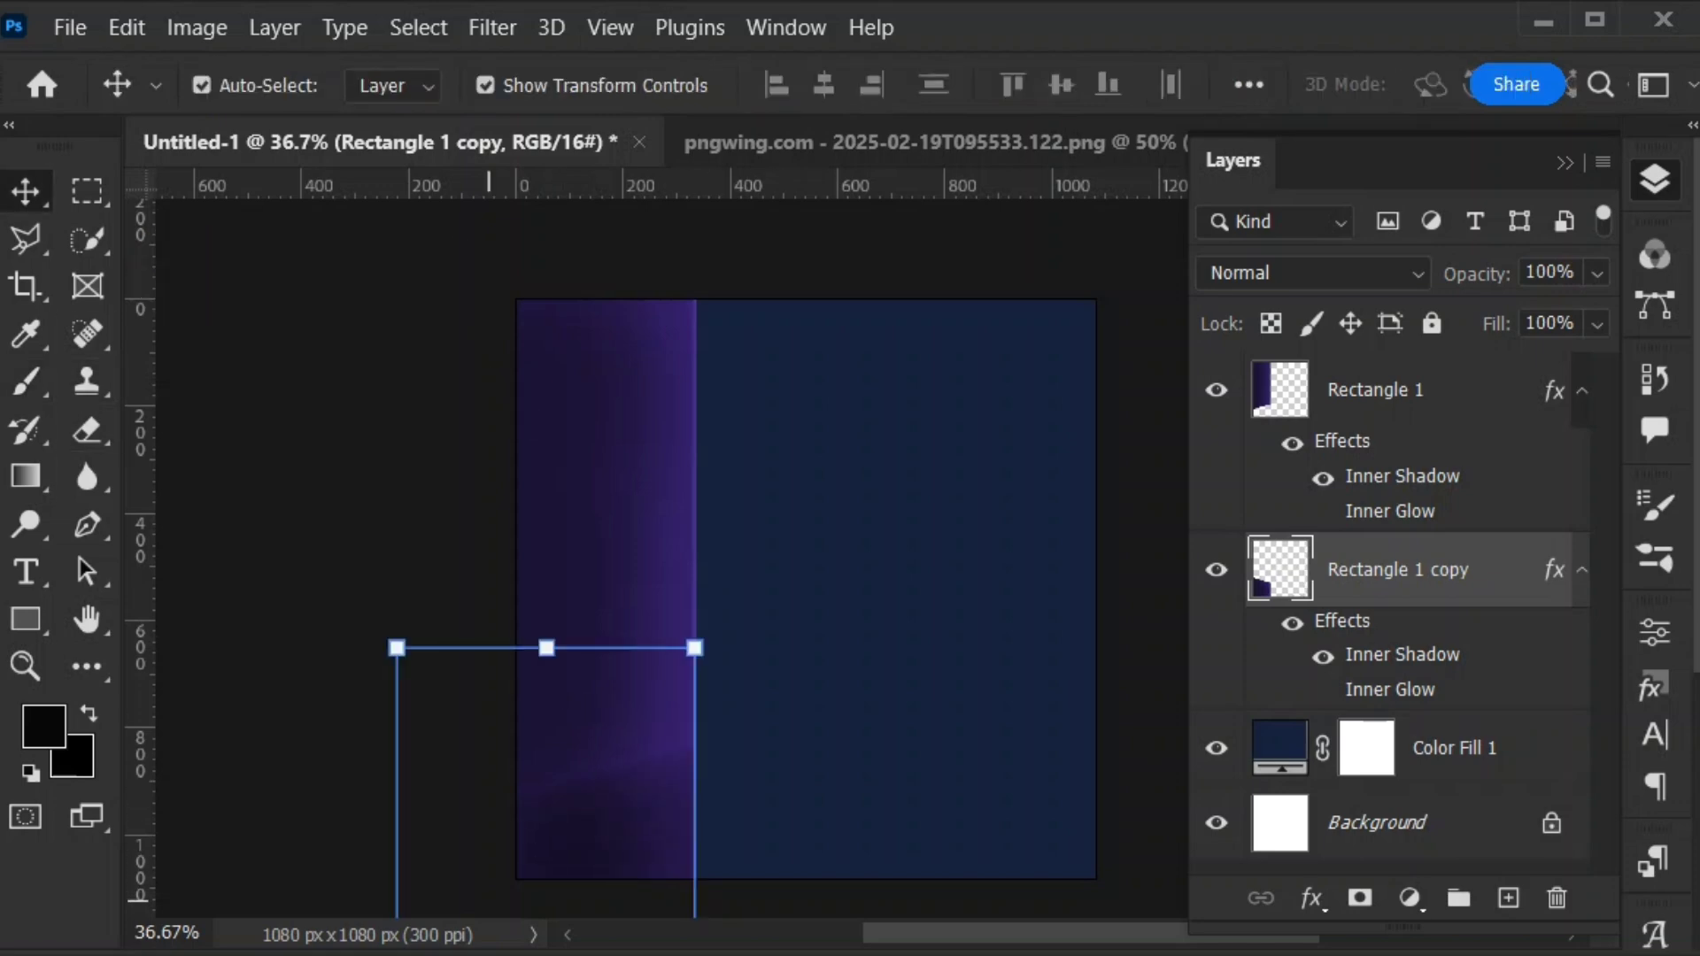
# On a new layer above Color Fill 1, draw a black four-point Pen shape about 895 × 284 px from the panel's lower corner
pyautogui.click(1476, 748)
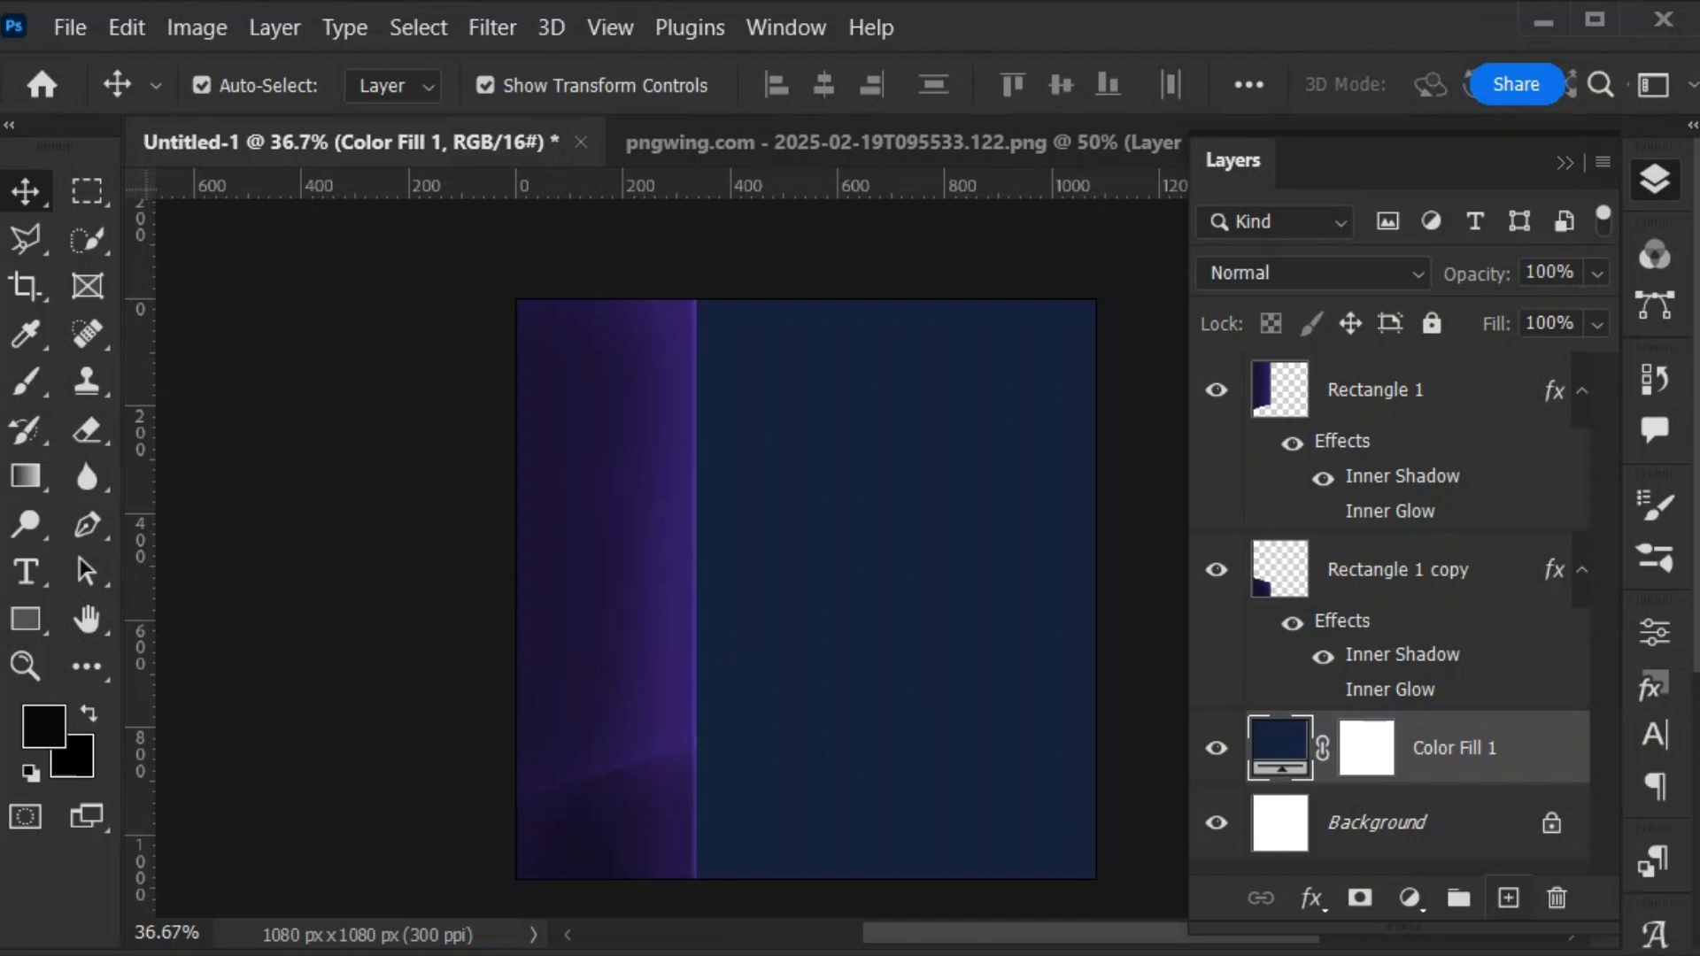
pyautogui.click(1507, 898)
pyautogui.click(86, 524)
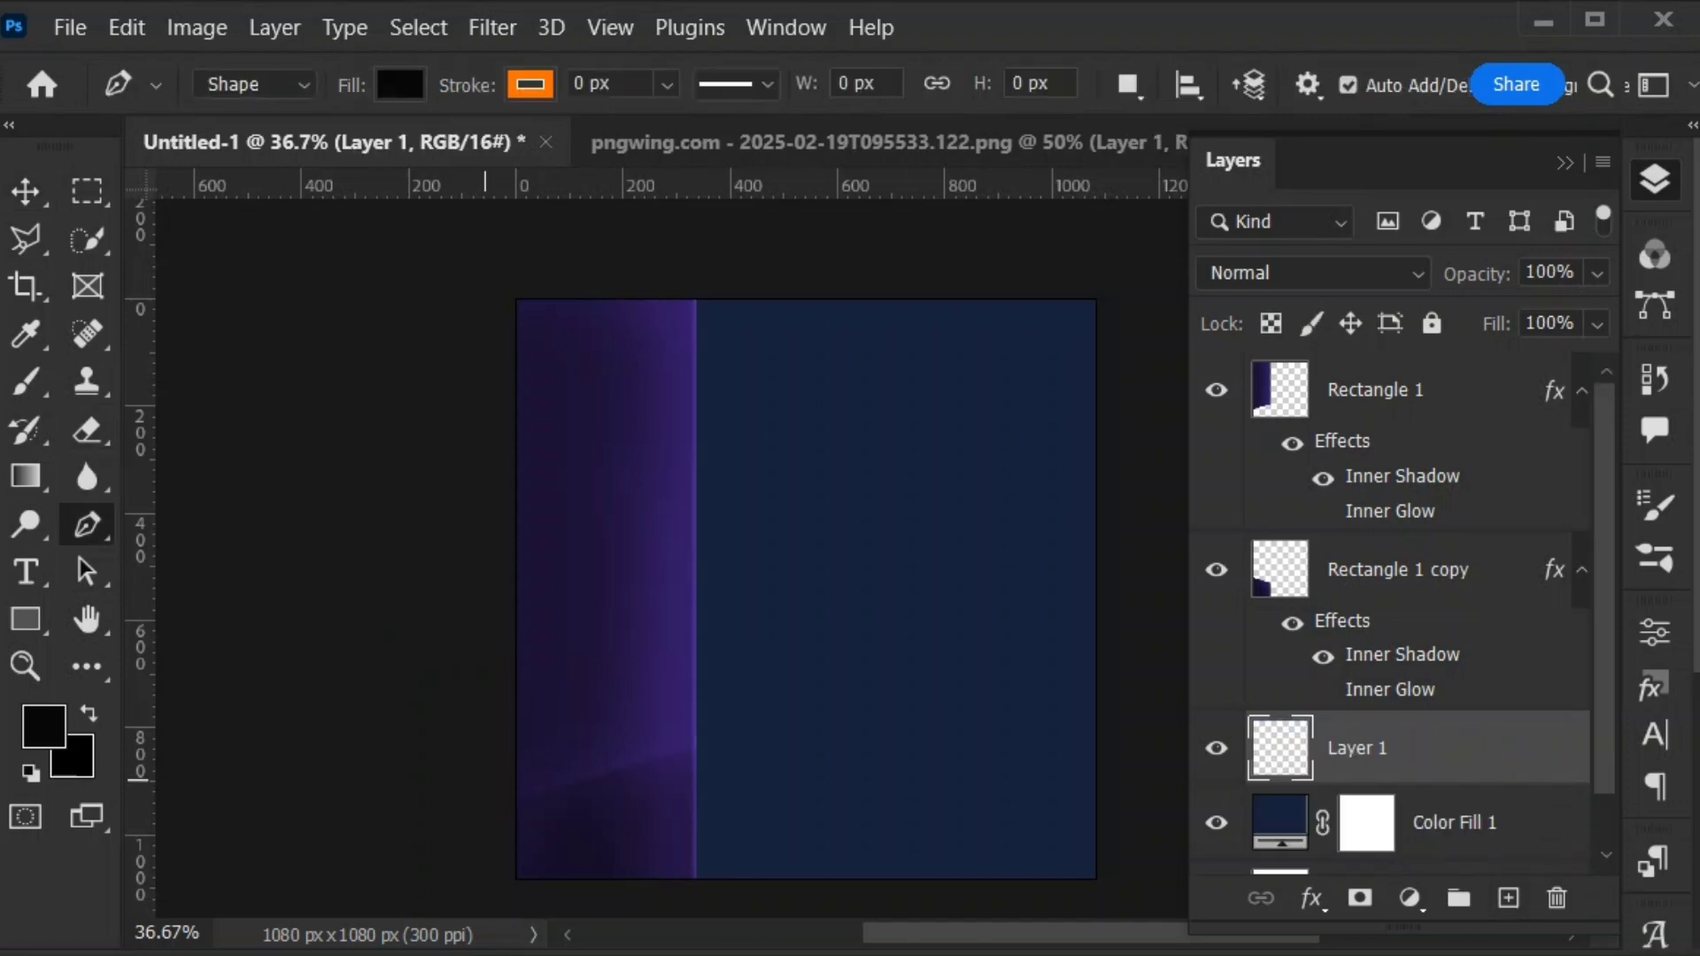
pyautogui.click(494, 780)
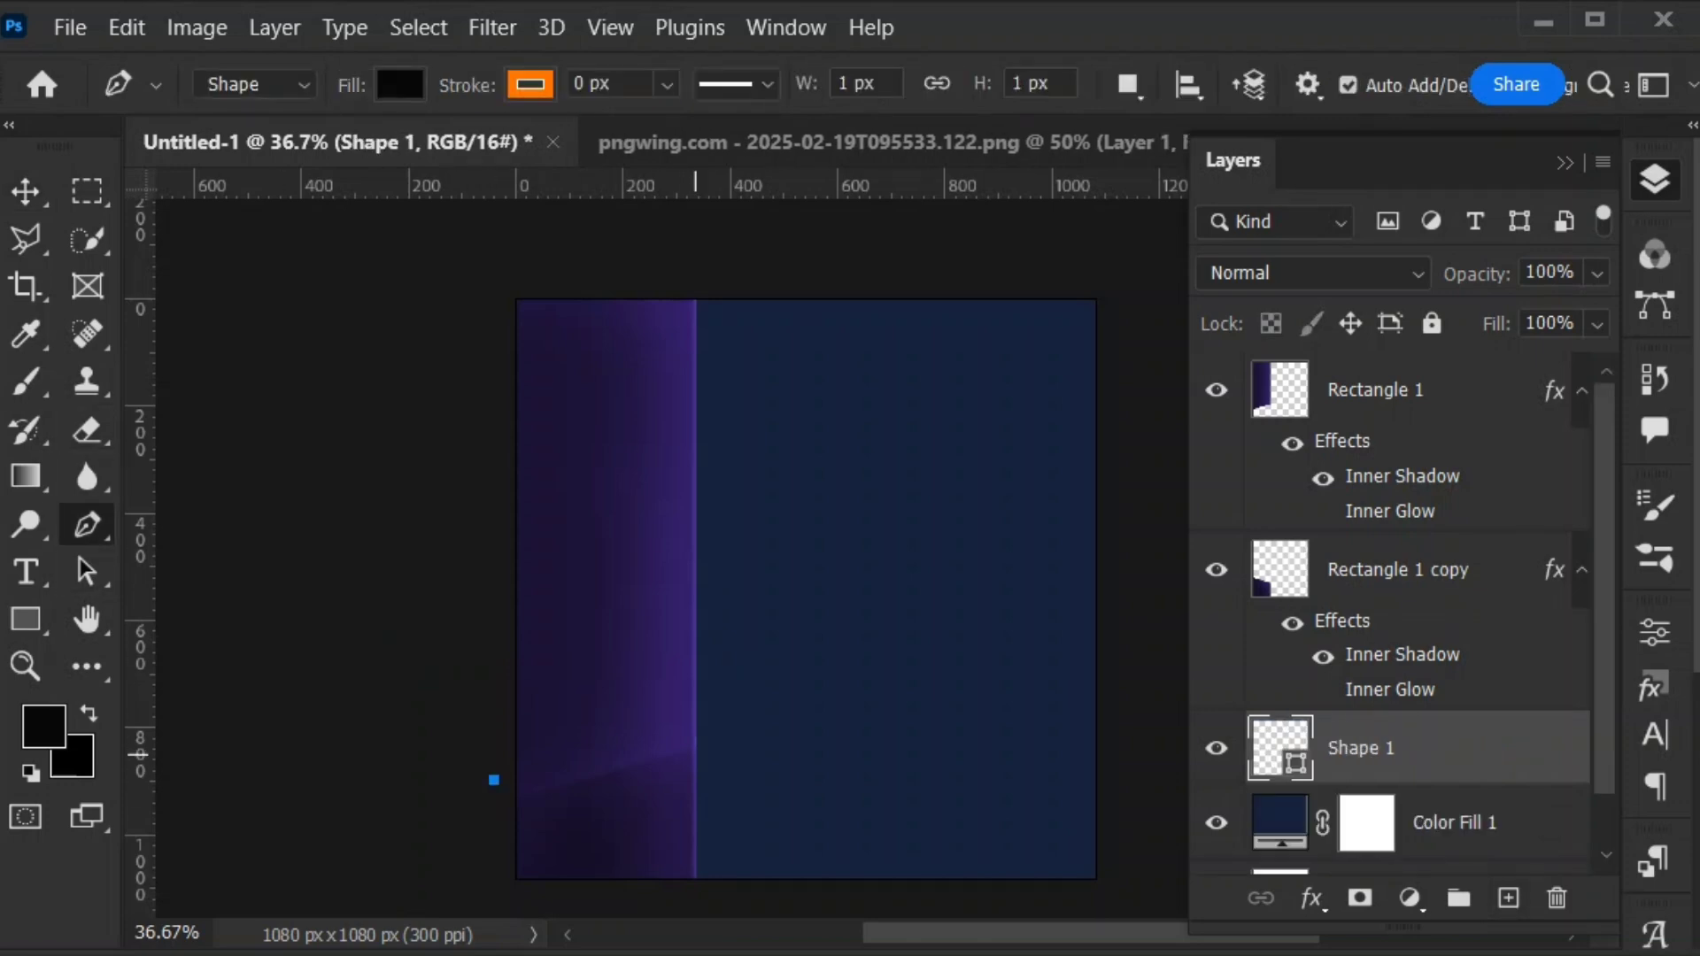
pyautogui.click(698, 751)
pyautogui.click(954, 903)
pyautogui.moveTo(954, 903); pyautogui.dragTo(1012, 900)
pyautogui.click(482, 899)
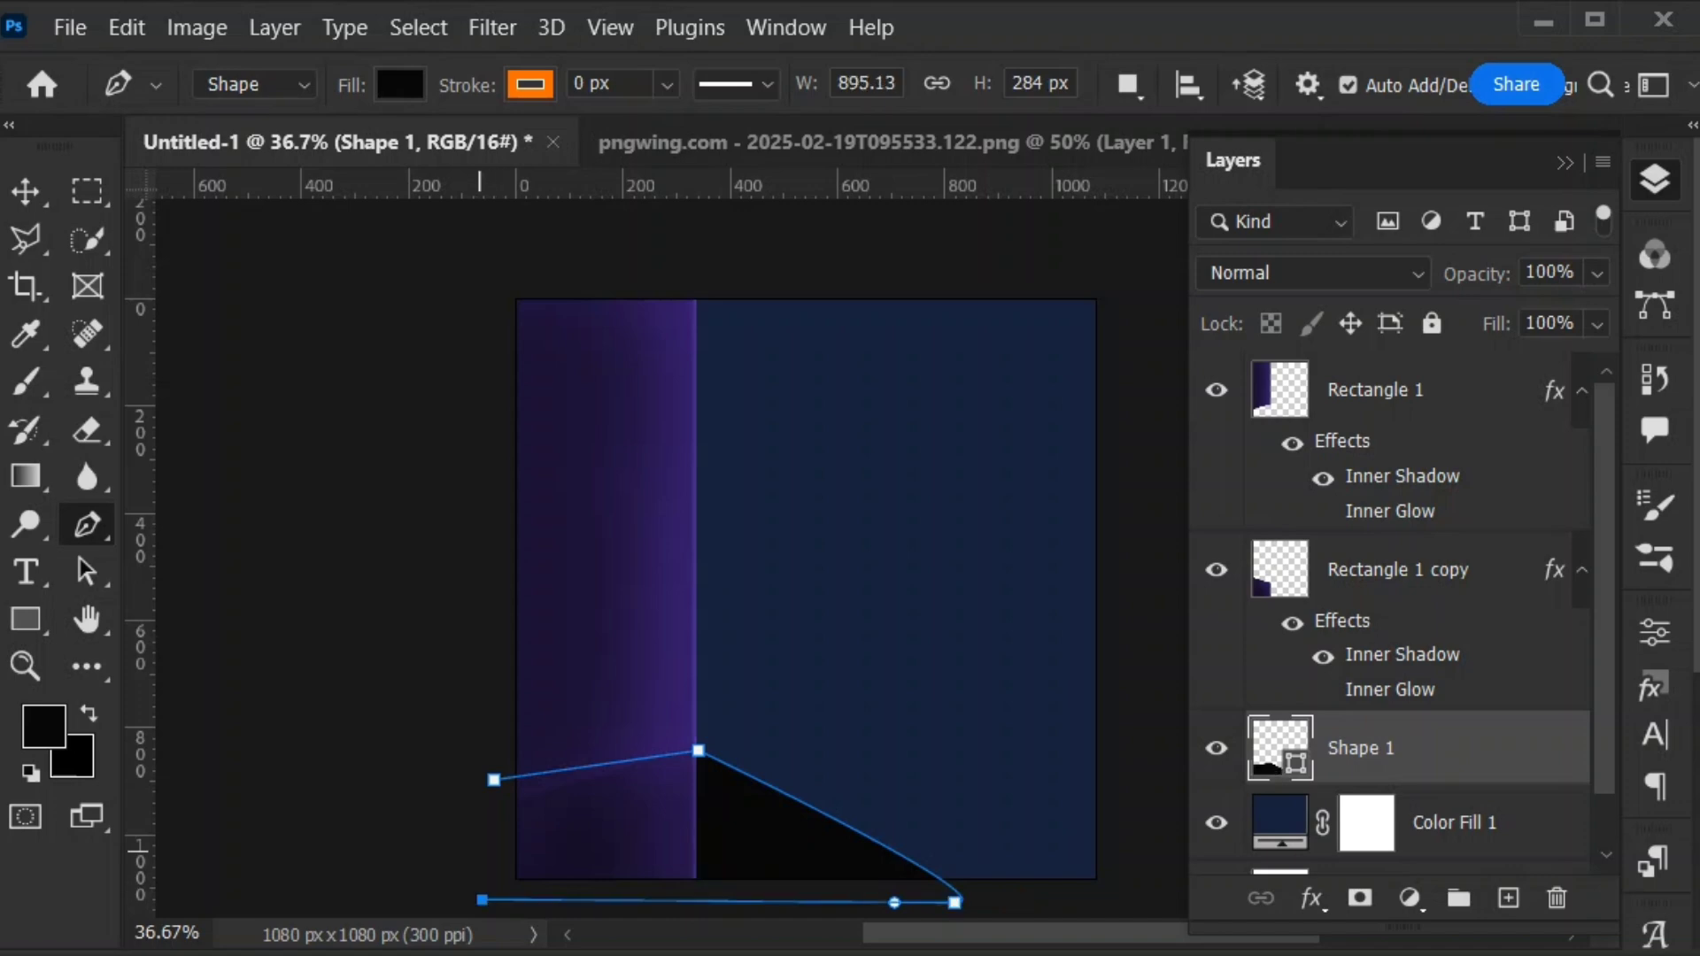
pyautogui.click(494, 780)
pyautogui.press('v')
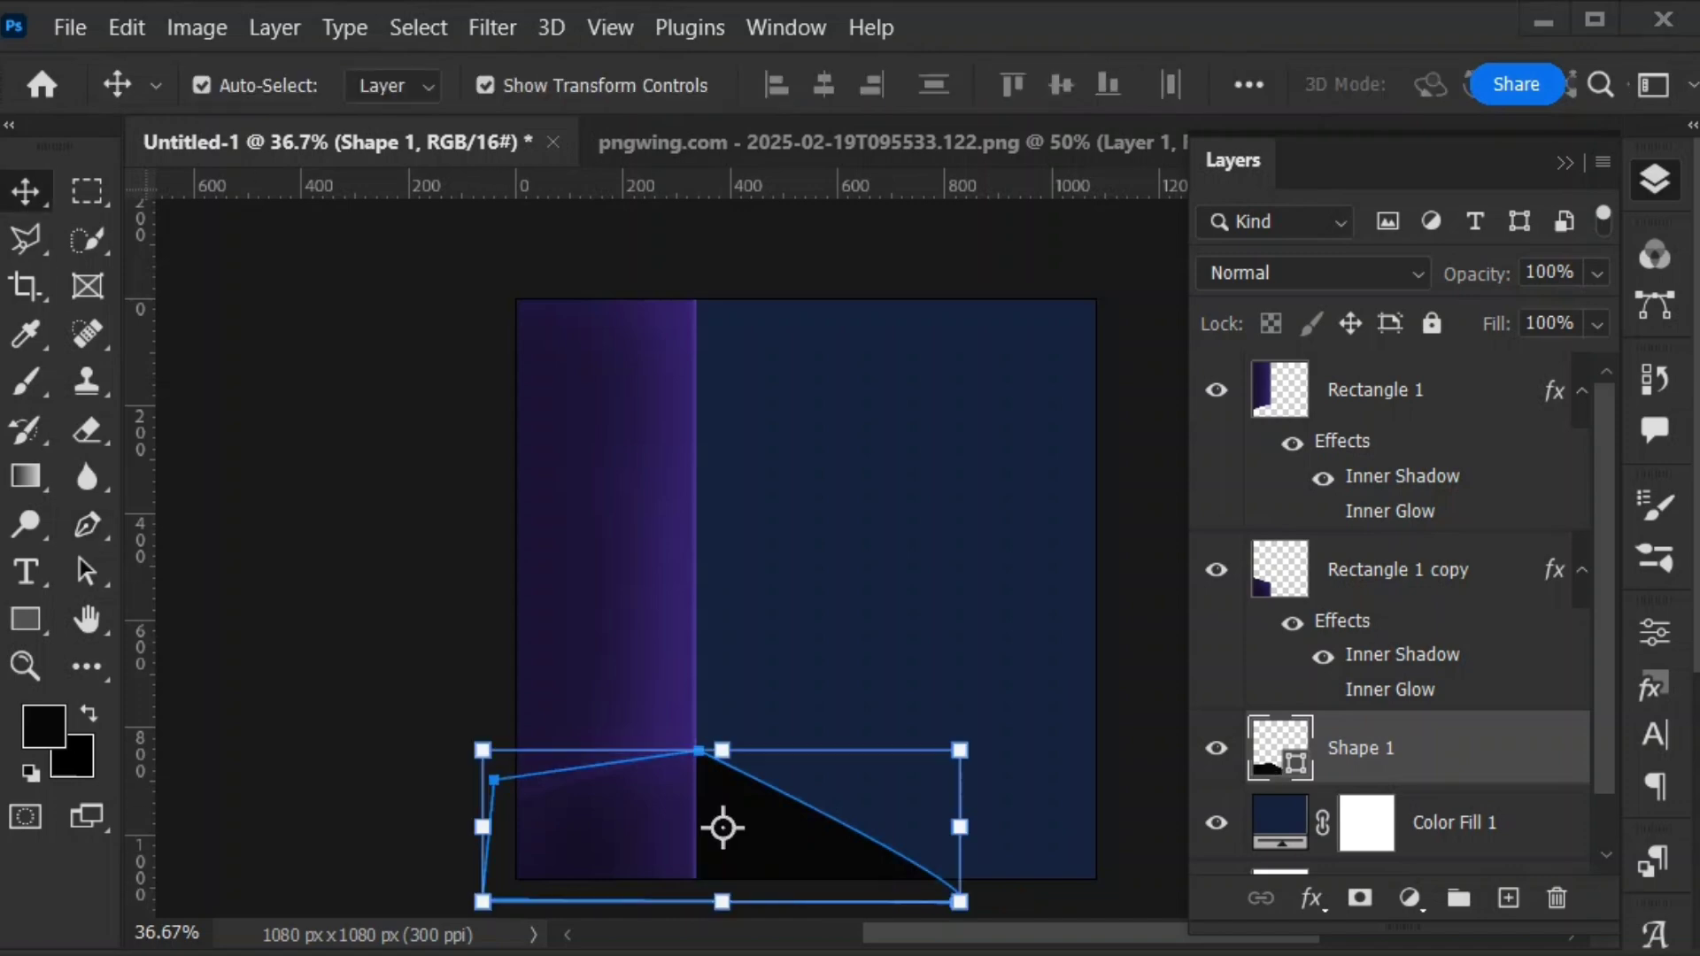
# Move the Shape 1 layer above Rectangle 1 copy and lower its opacity to 27%
pyautogui.click(911, 655)
pyautogui.click(809, 841)
pyautogui.moveTo(1381, 749); pyautogui.dragTo(1381, 536)
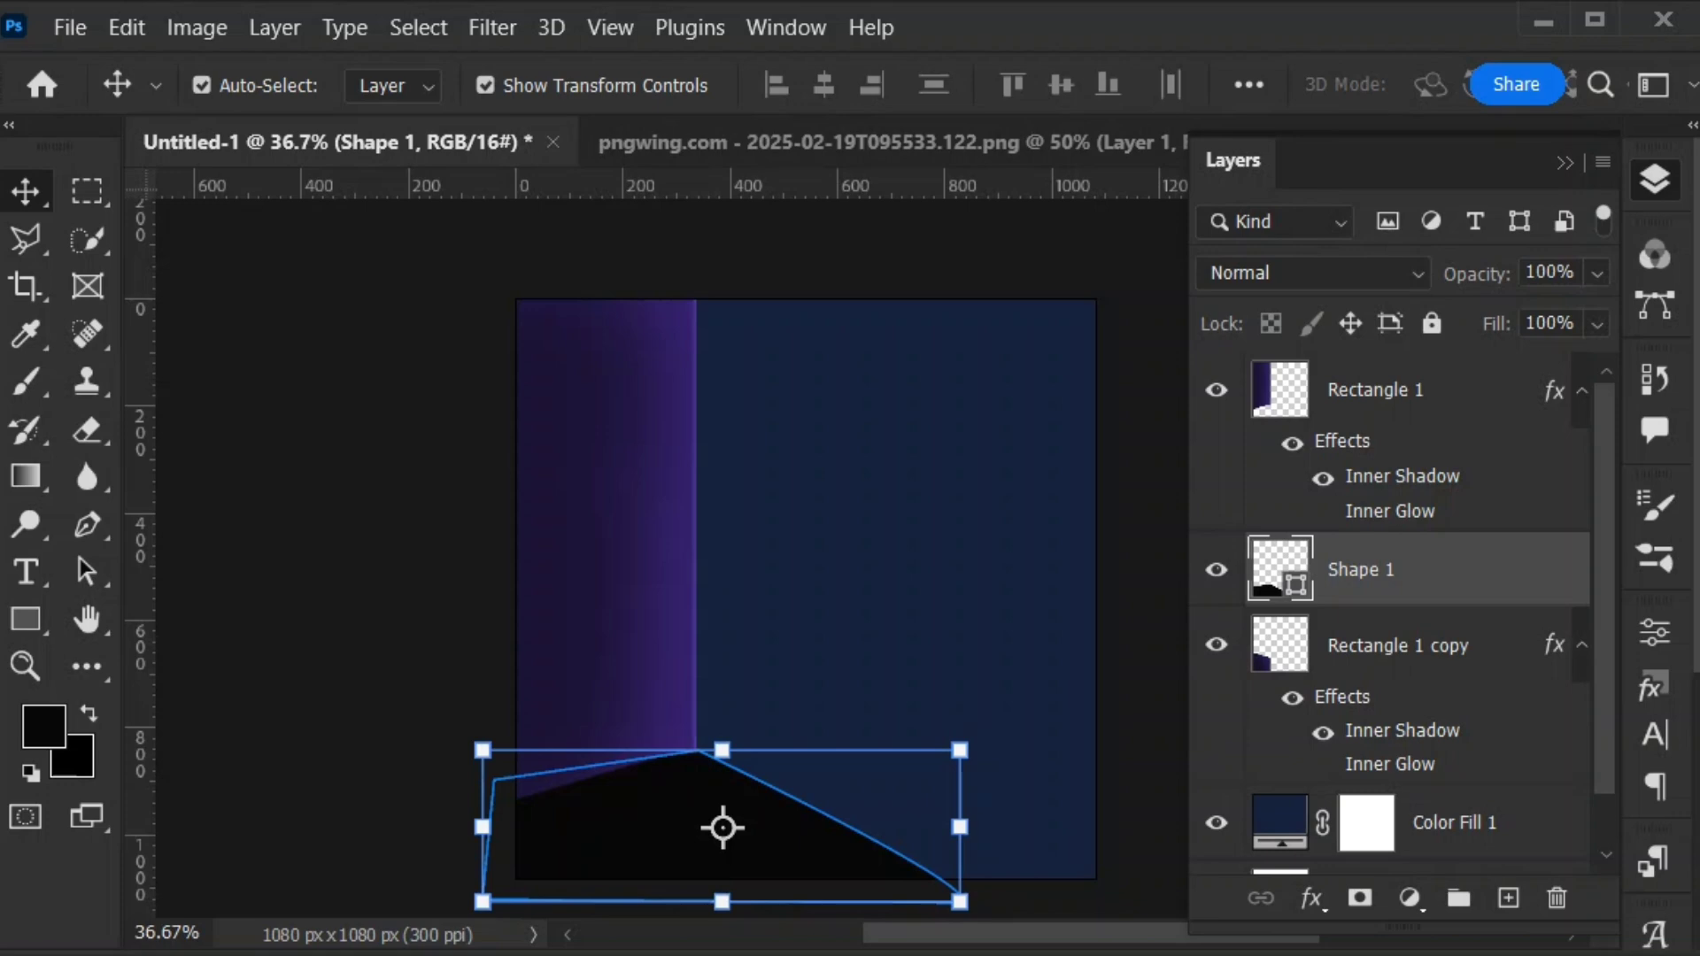
pyautogui.click(1597, 272)
pyautogui.moveTo(1593, 315); pyautogui.dragTo(1469, 315)
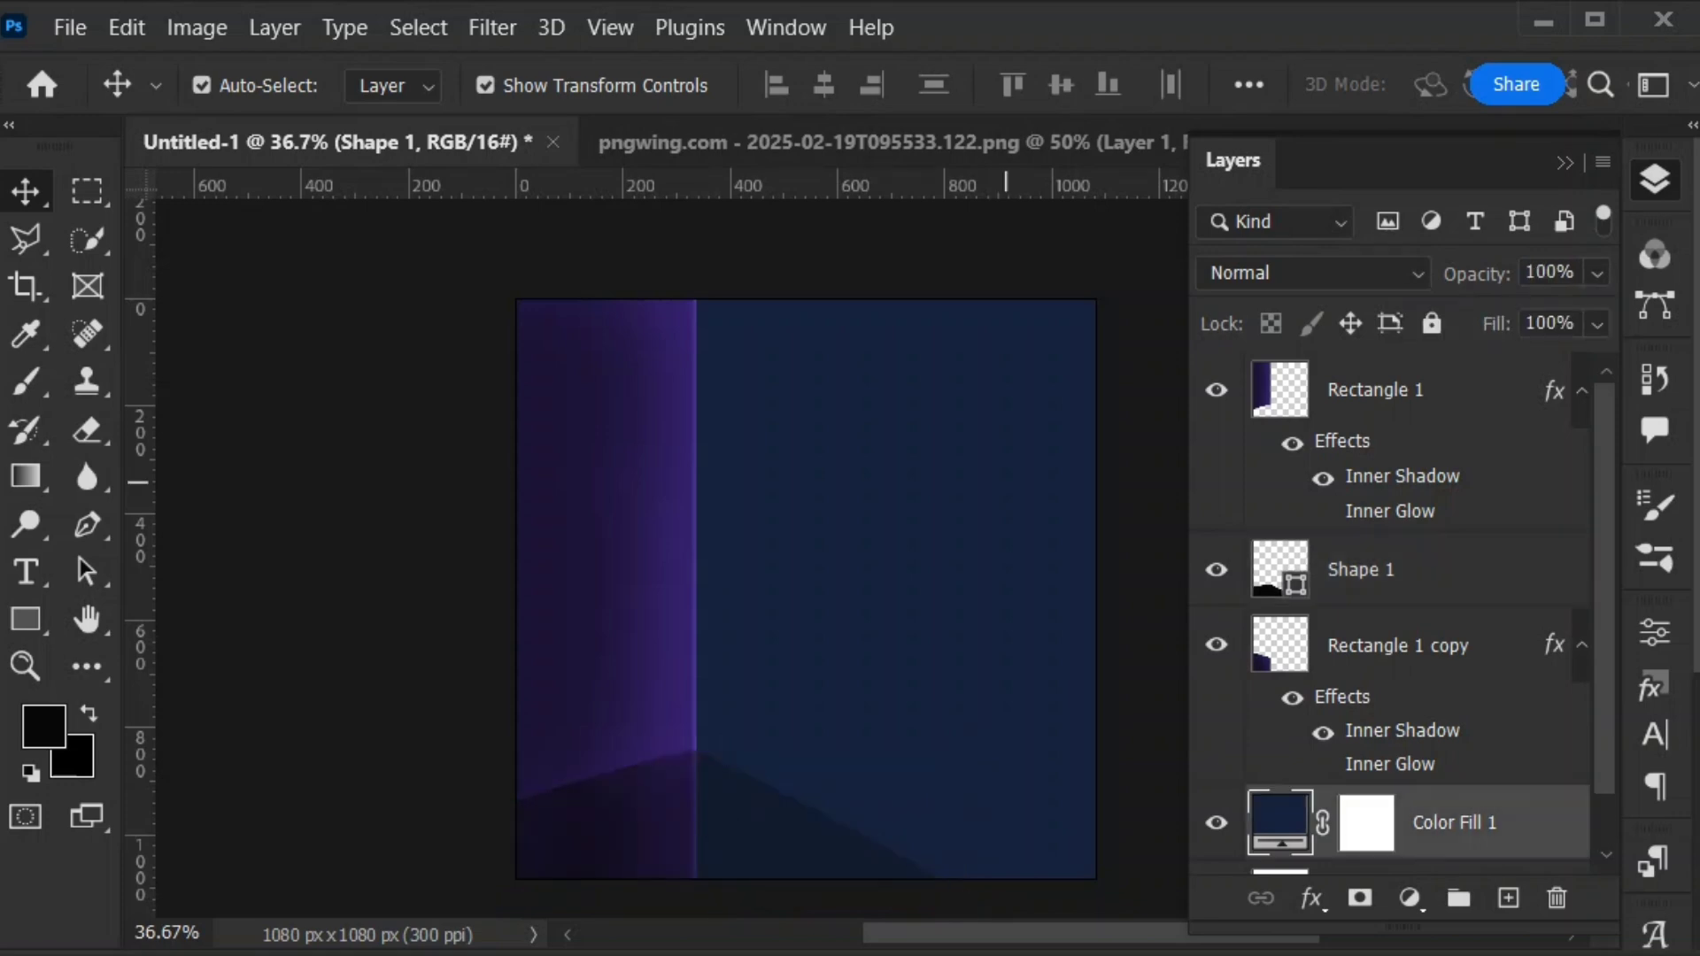
pyautogui.click(1451, 822)
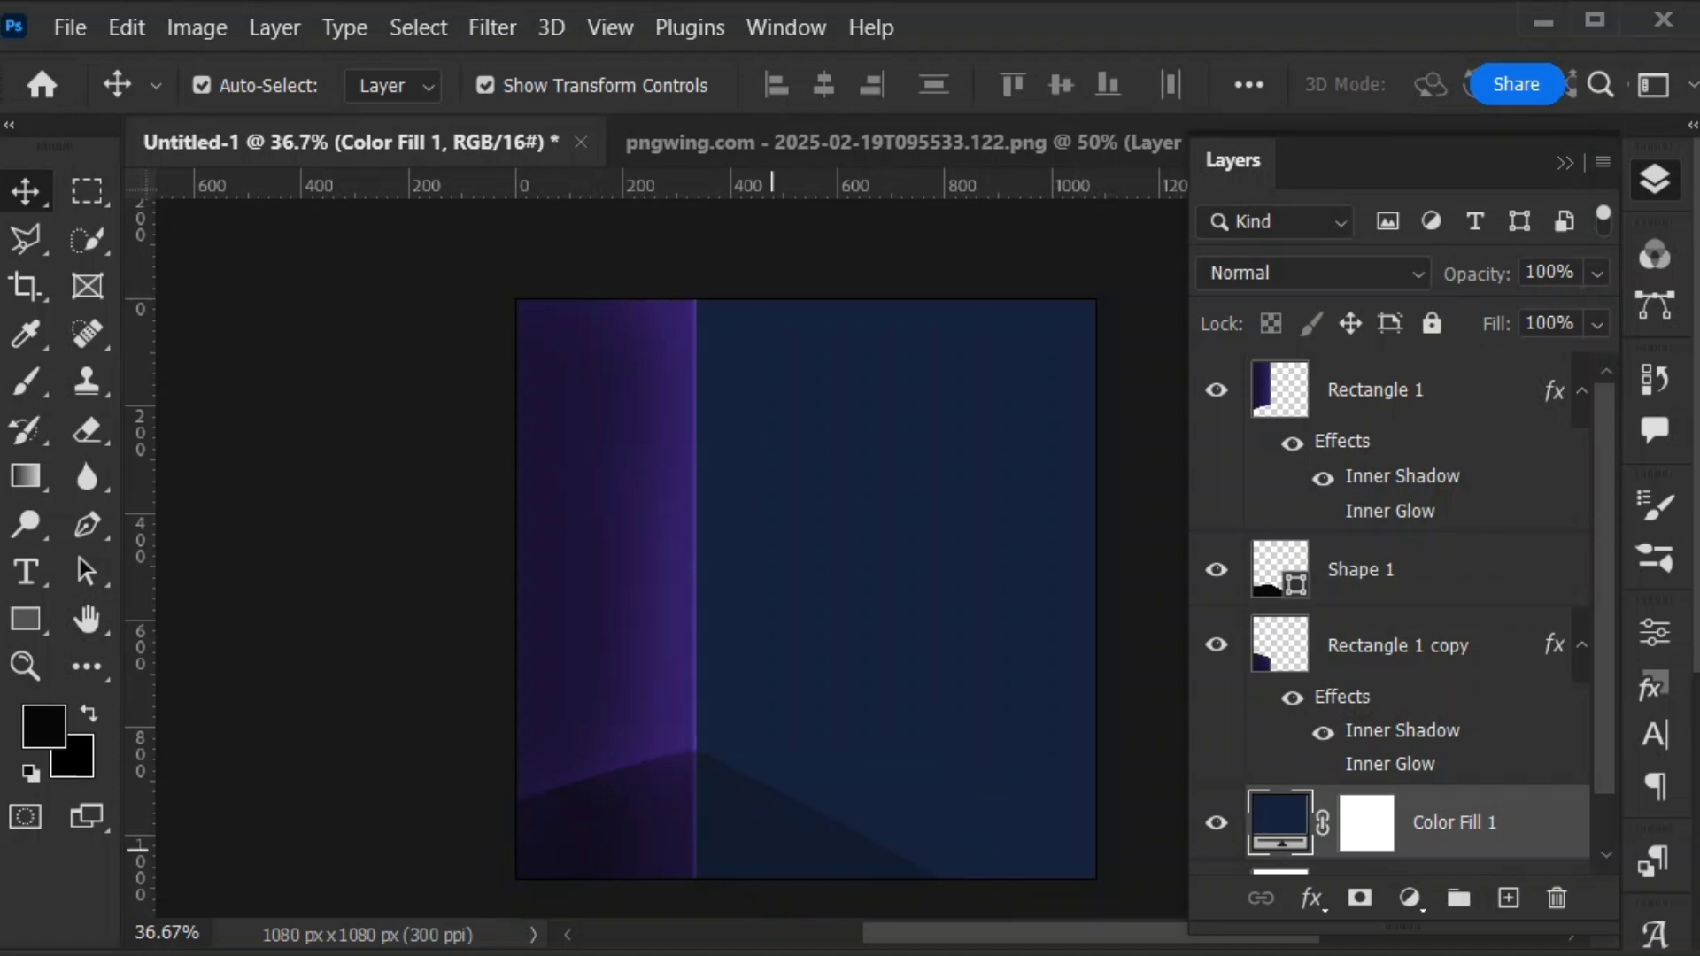
pyautogui.click(795, 848)
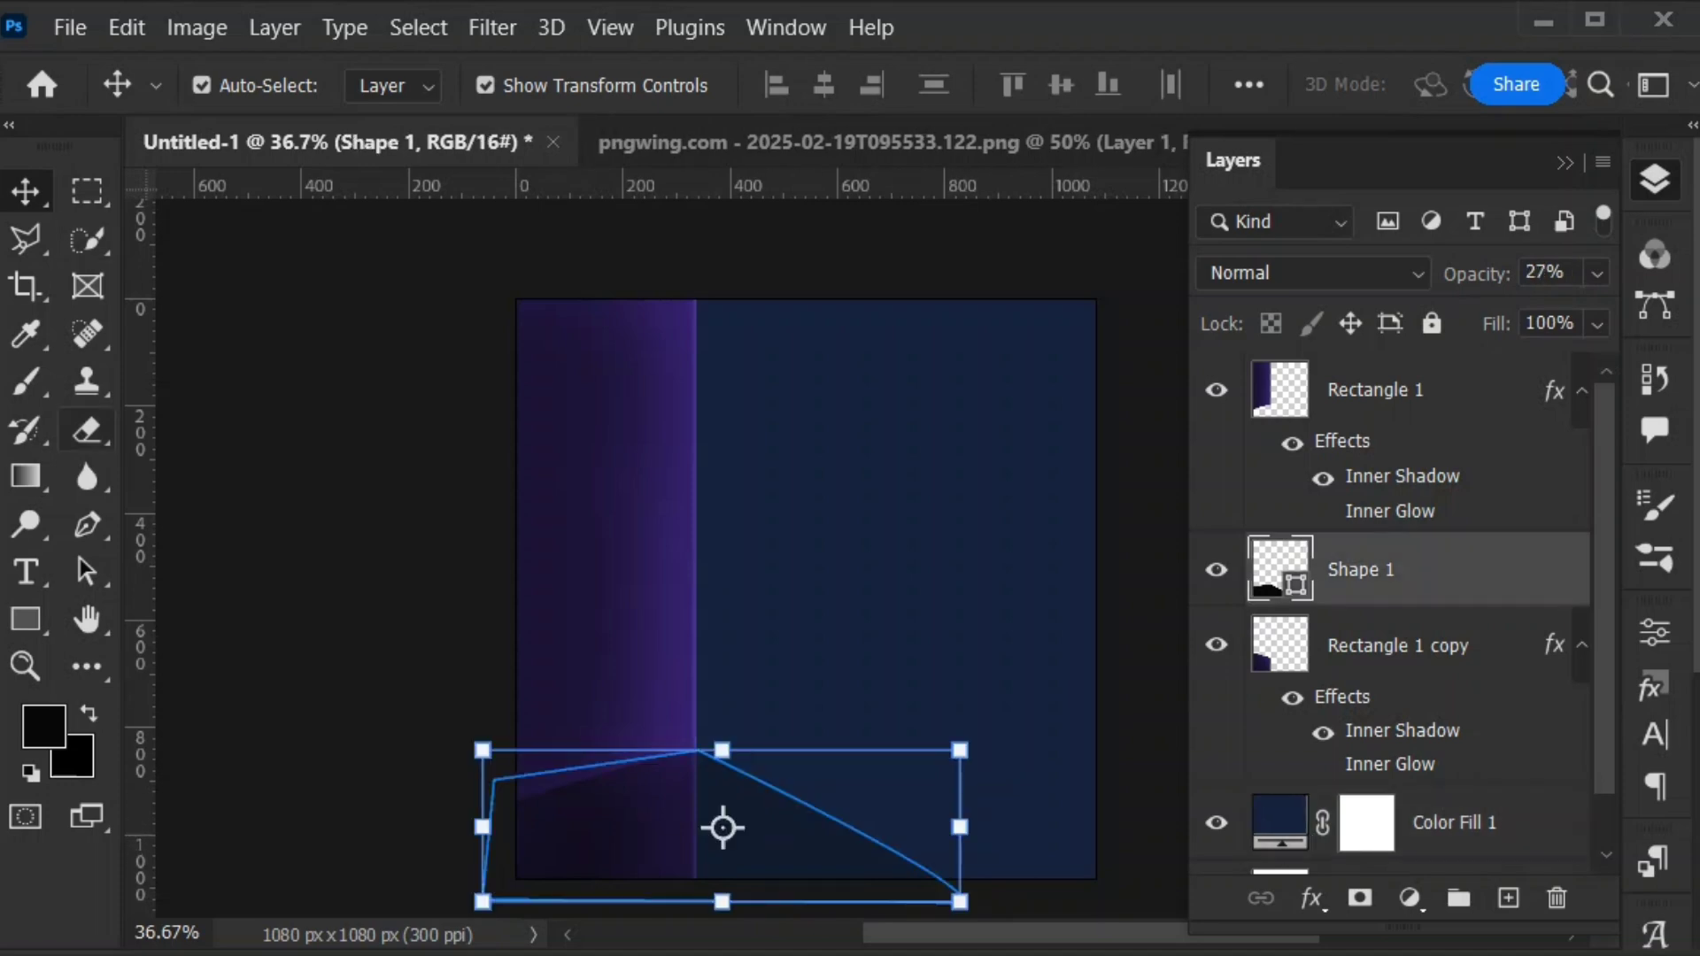
# Draw a black five-point Pen floor shape about 1293 × 423 px across the lower canvas and place its layer below Shape 1
pyautogui.click(425, 427)
pyautogui.click(86, 524)
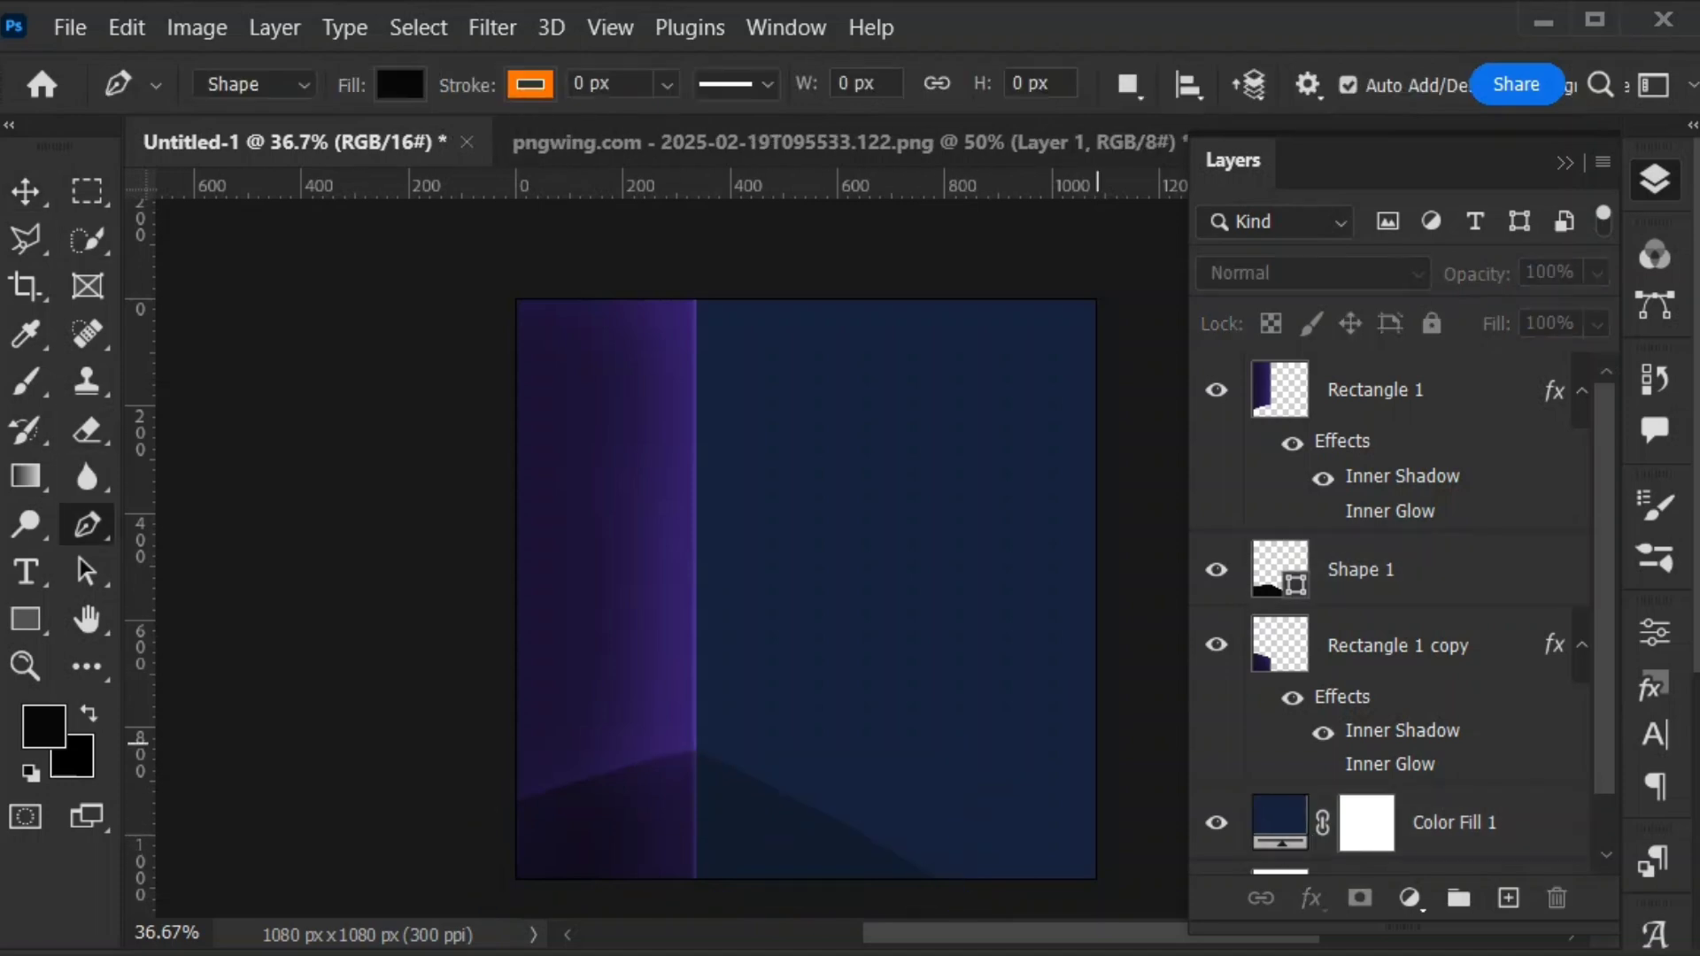
pyautogui.click(1137, 726)
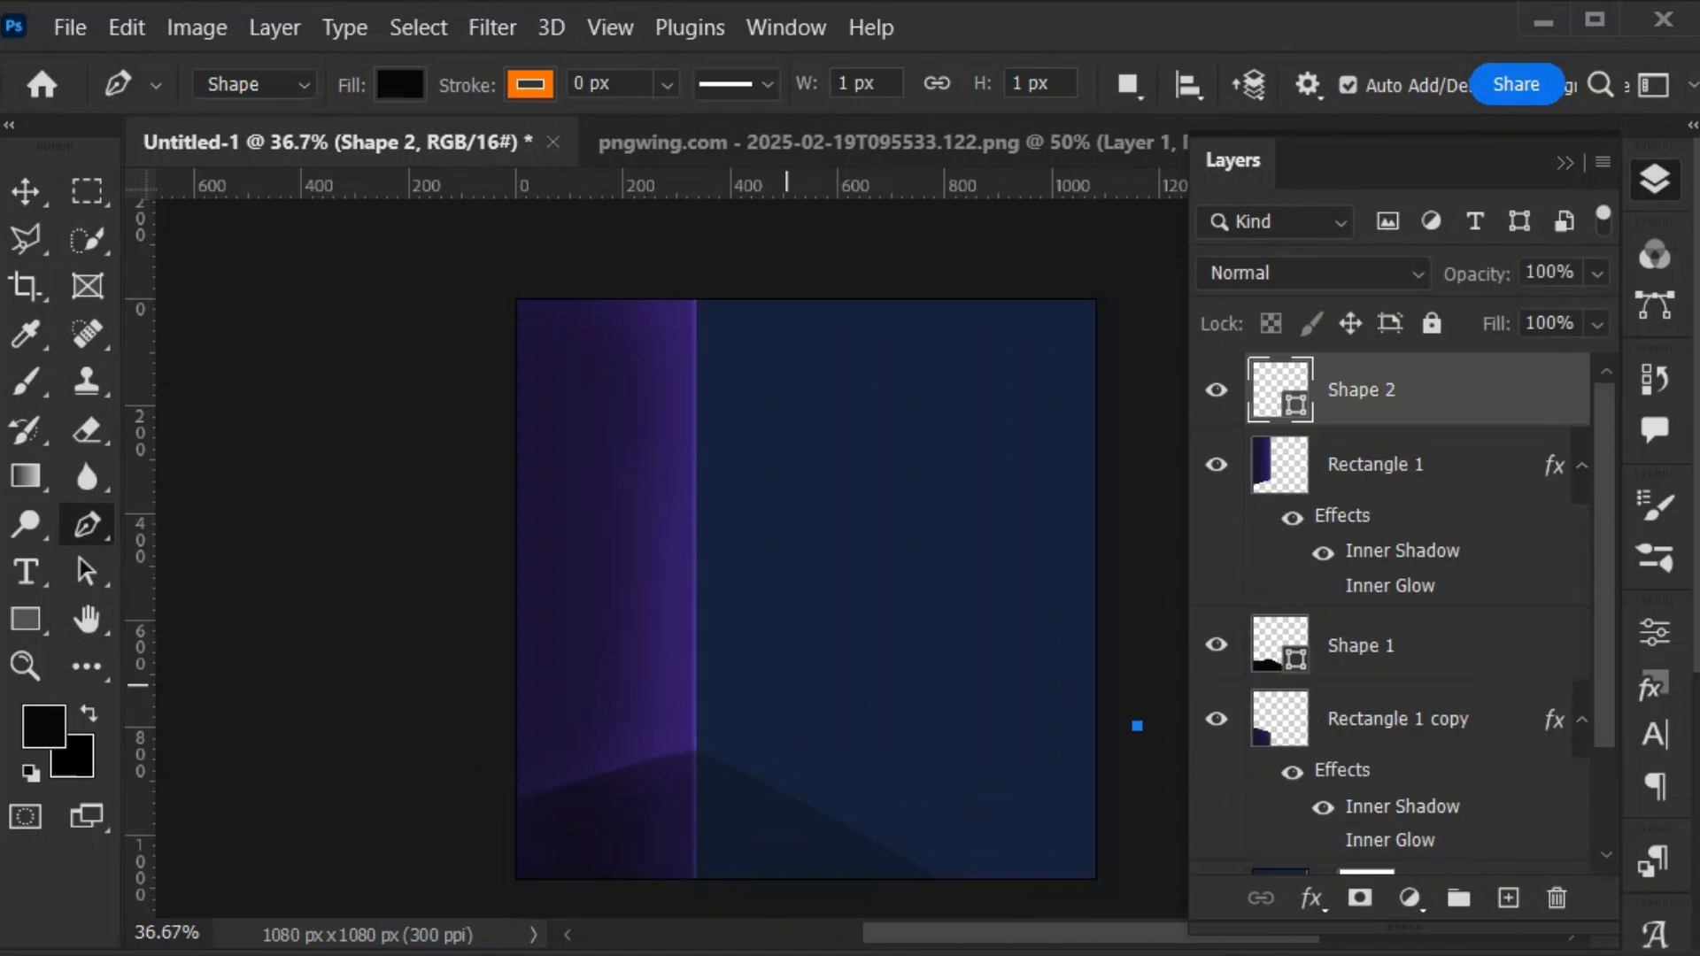
pyautogui.click(788, 686)
pyautogui.click(456, 774)
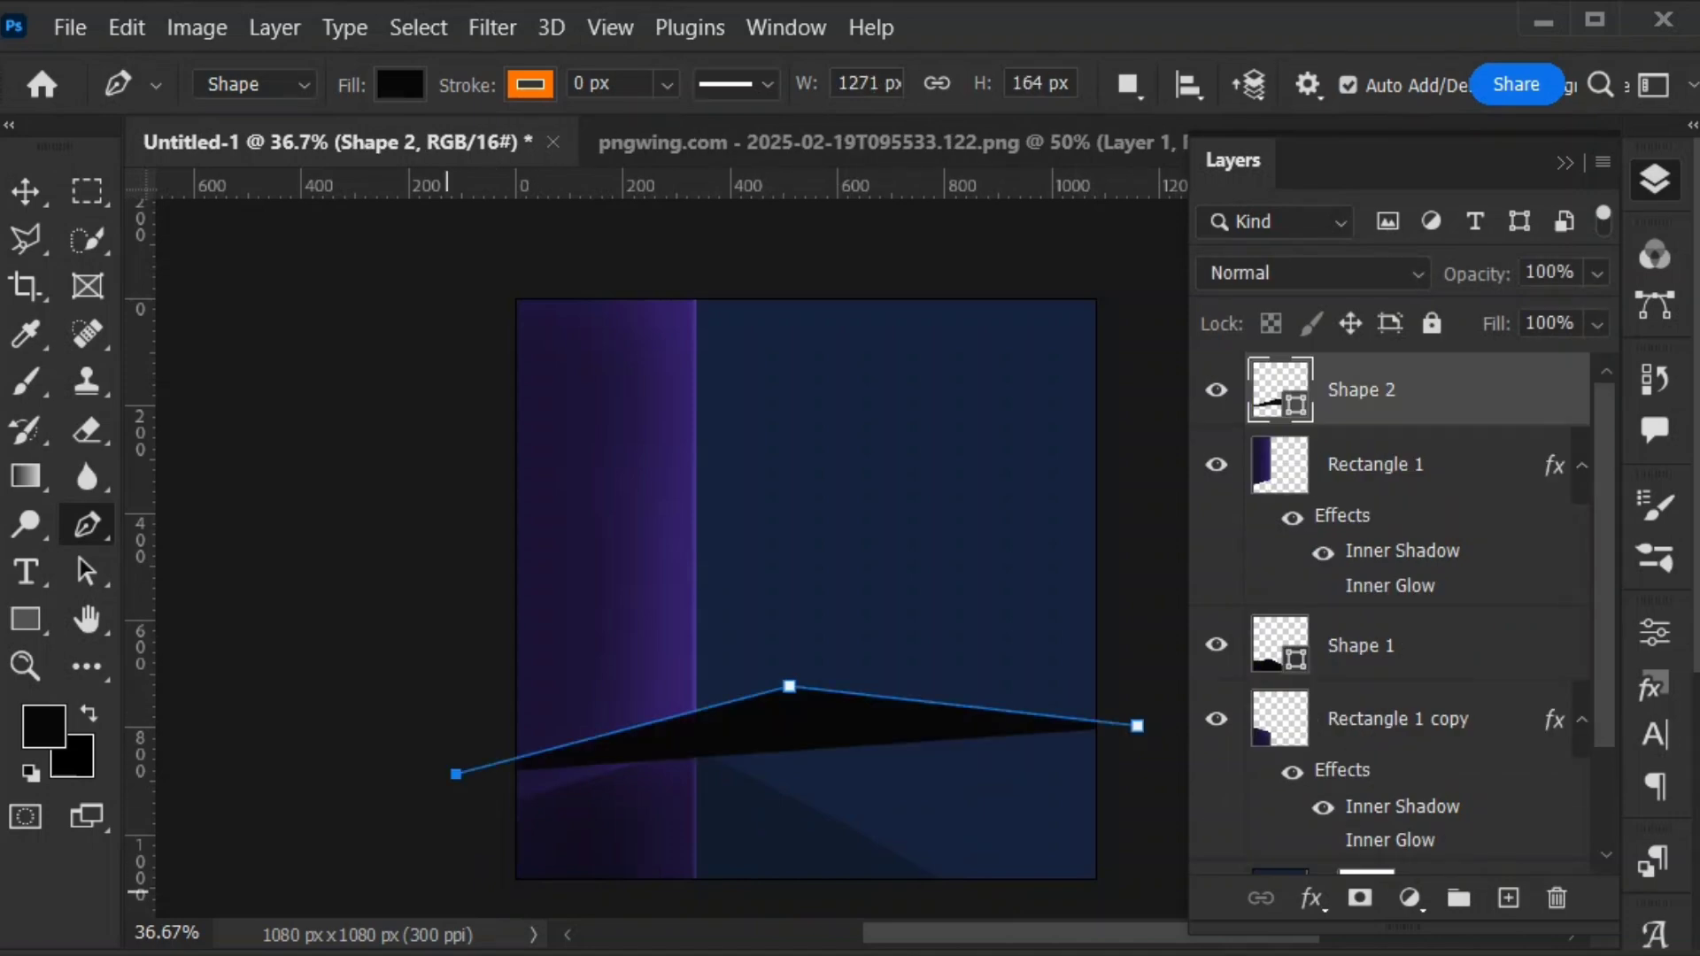
pyautogui.click(449, 894)
pyautogui.click(1141, 912)
pyautogui.click(1137, 726)
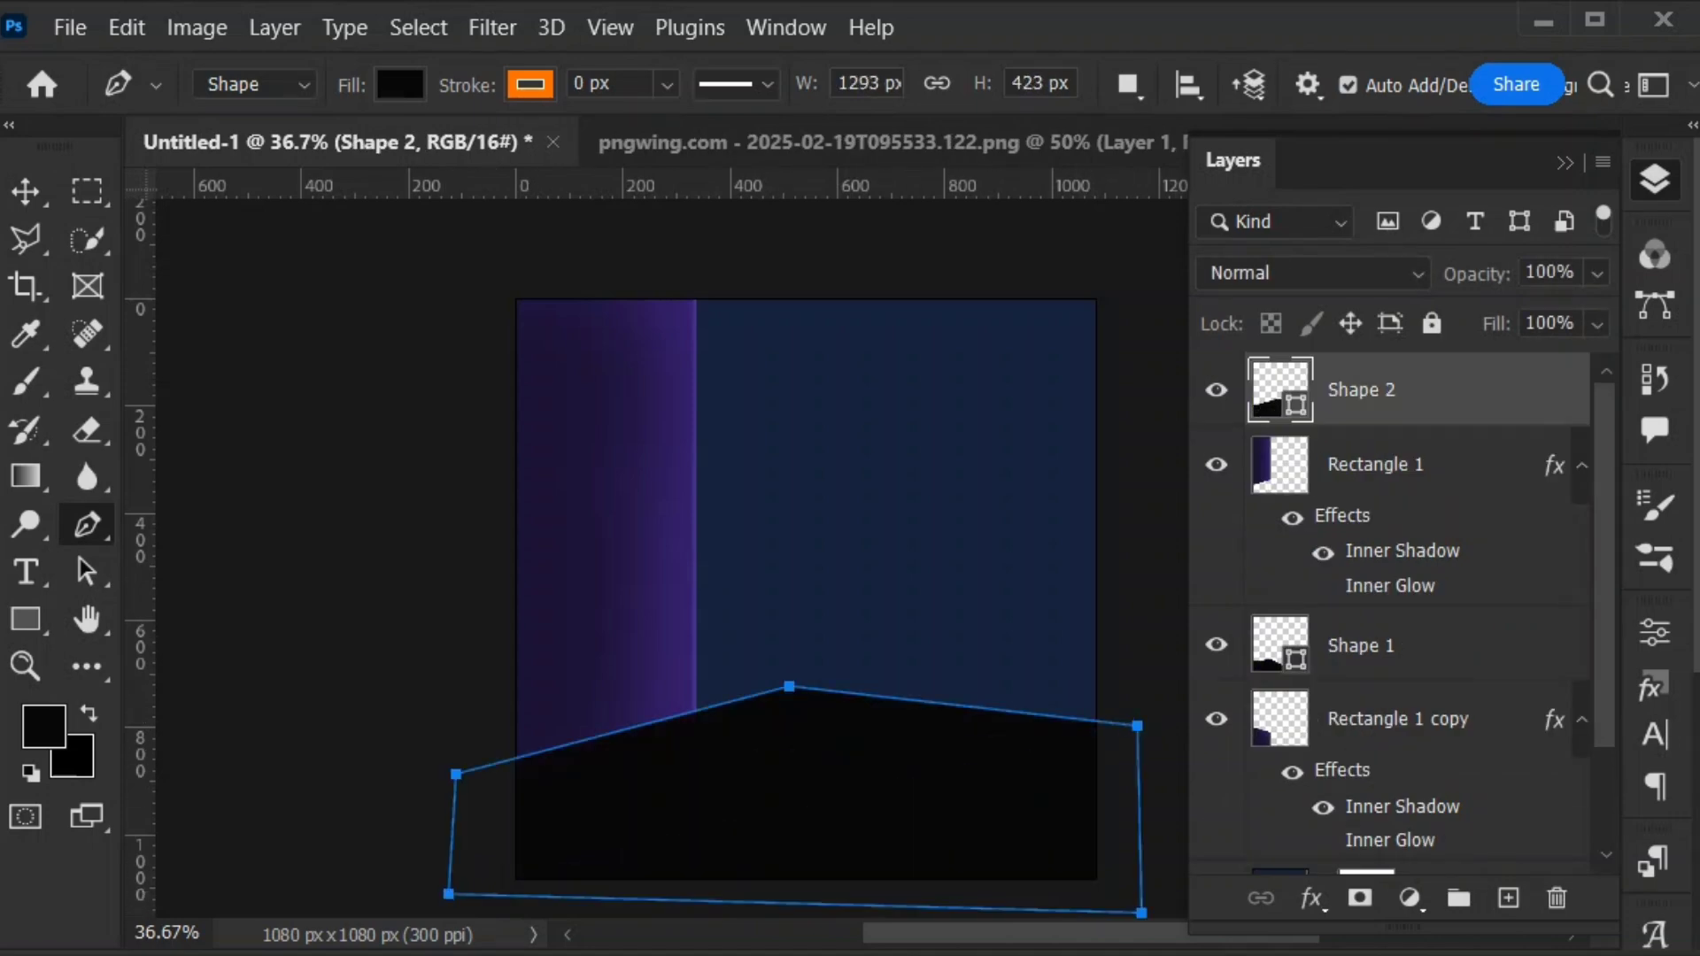
pyautogui.press('v')
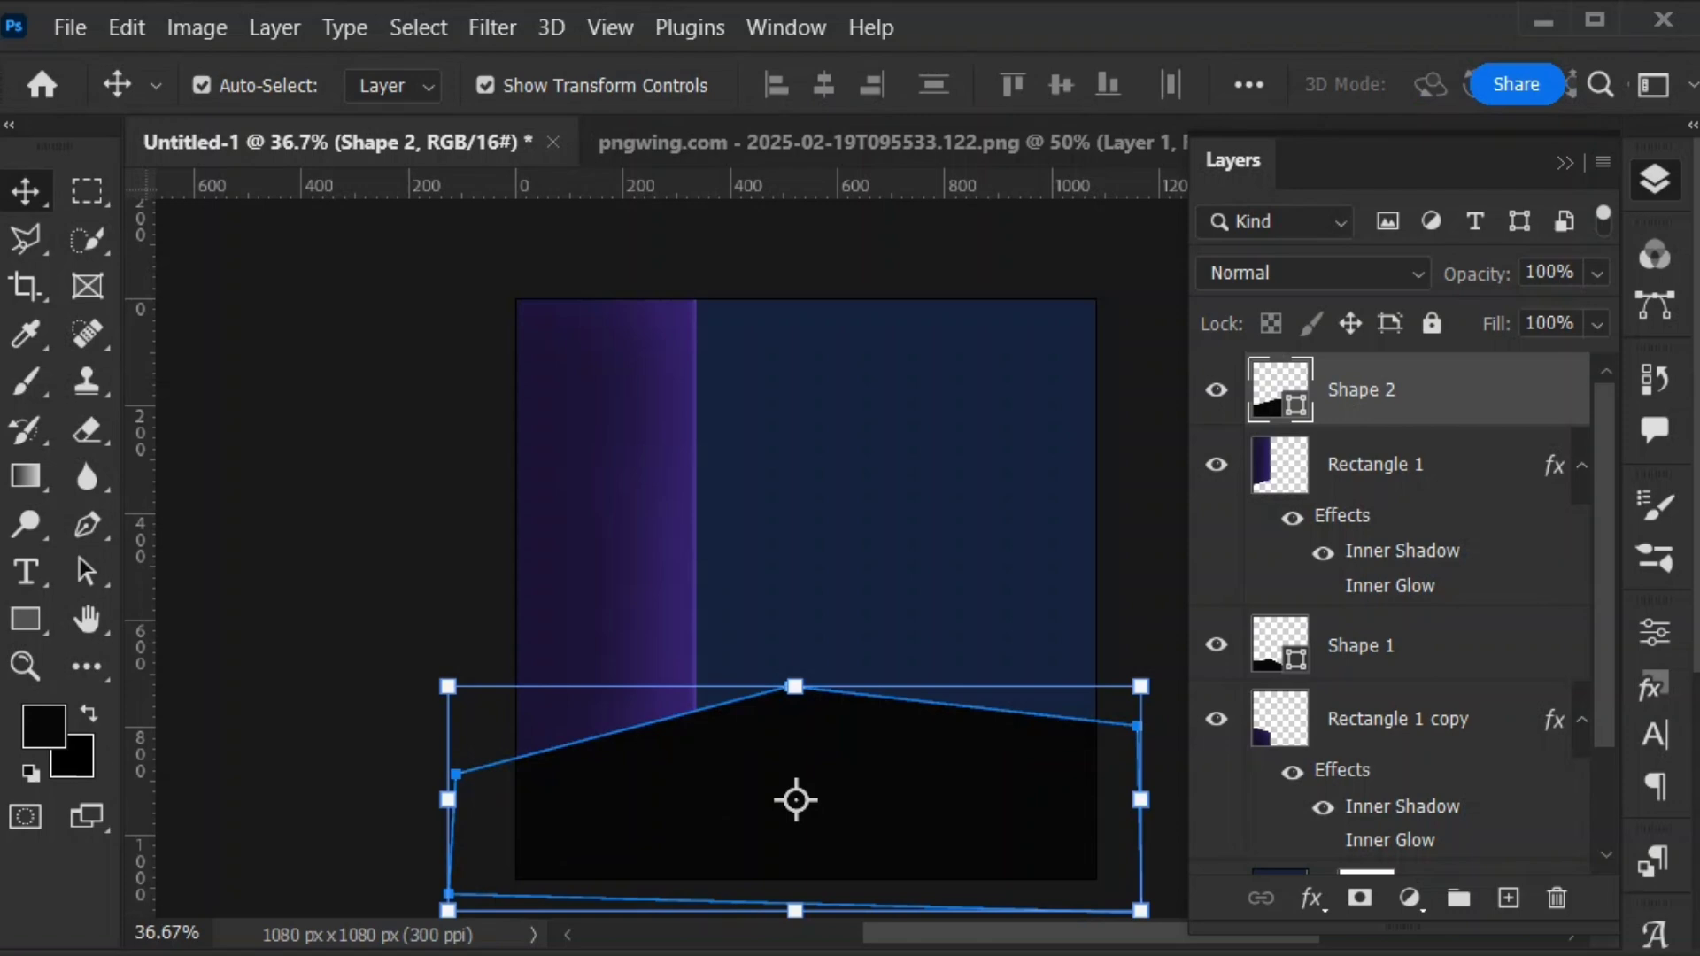
pyautogui.moveTo(1363, 390); pyautogui.dragTo(1363, 684)
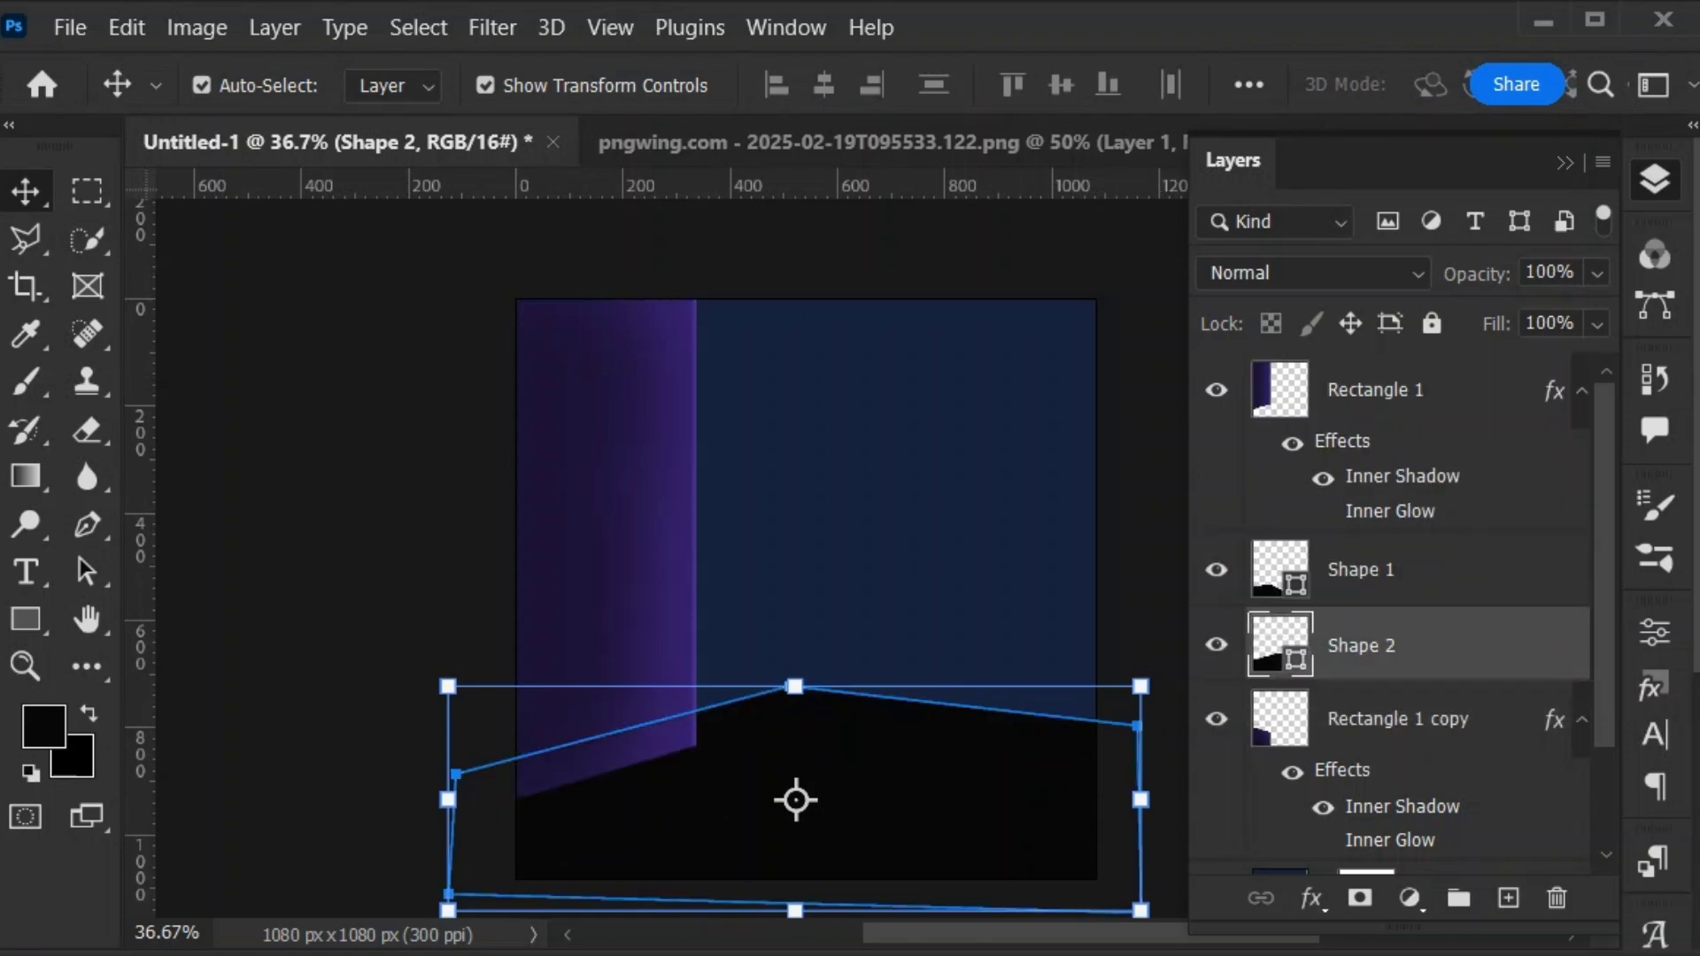
# Apply a Color Overlay to Shape 2 in purple sampled from the wall panel, with the blend mode set to Normal
pyautogui.doubleClick(1495, 645)
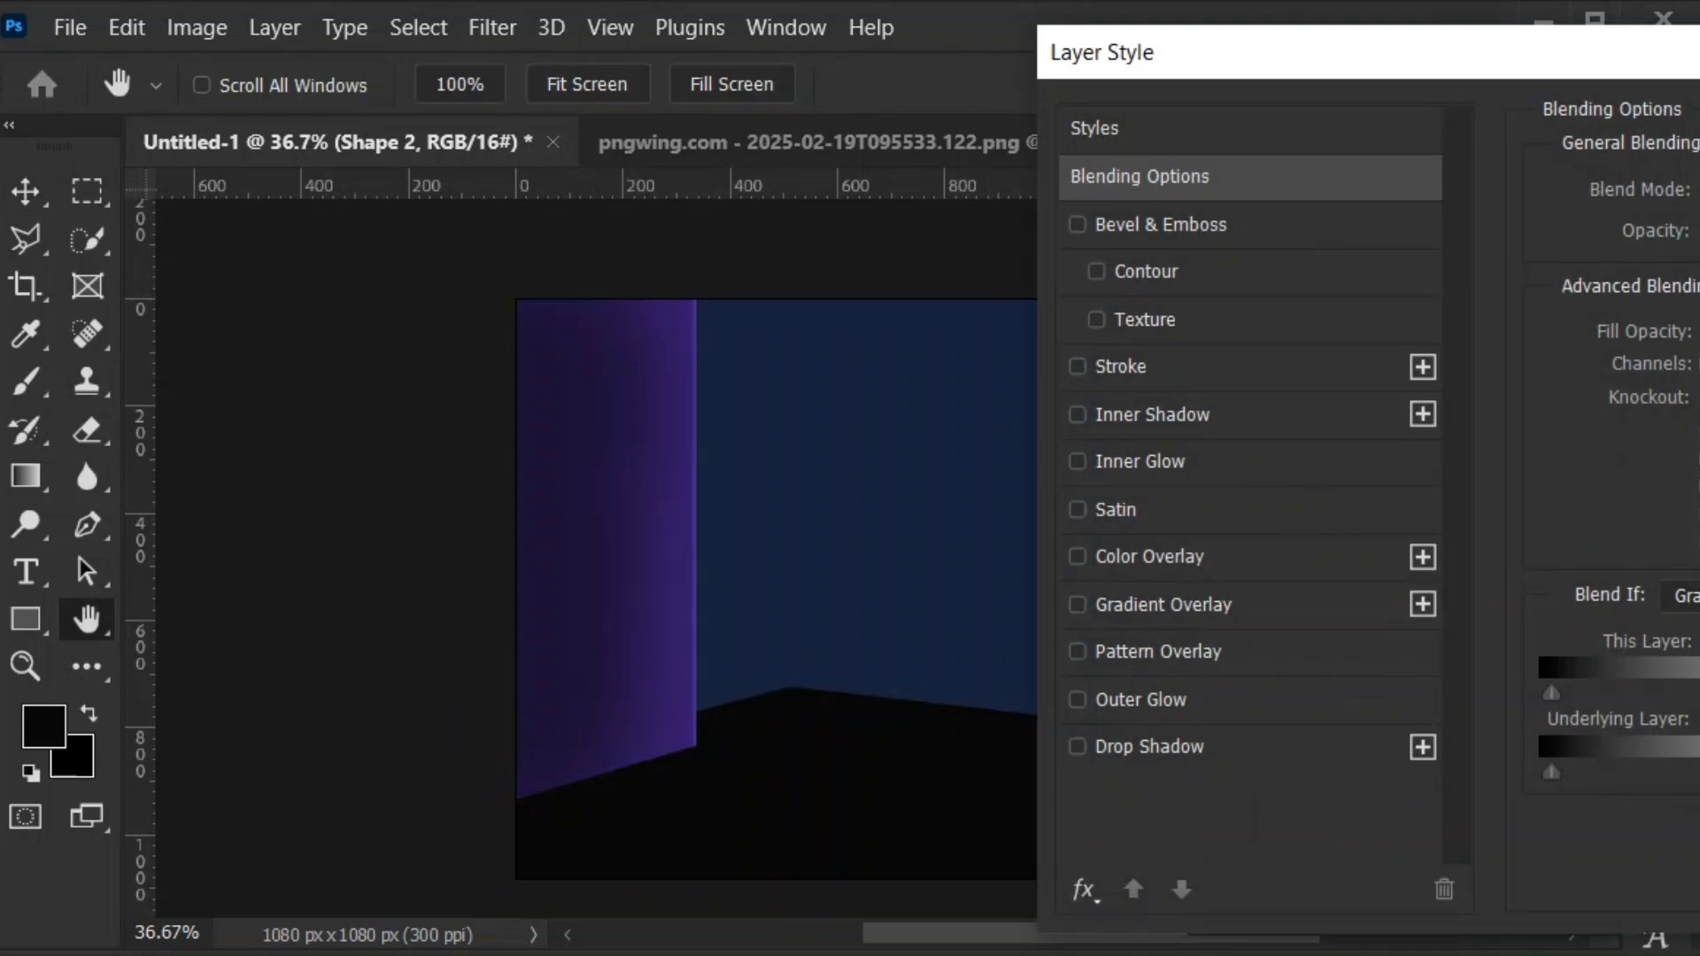
pyautogui.moveTo(1367, 52); pyautogui.dragTo(1316, 51)
pyautogui.click(1097, 555)
pyautogui.click(1693, 192)
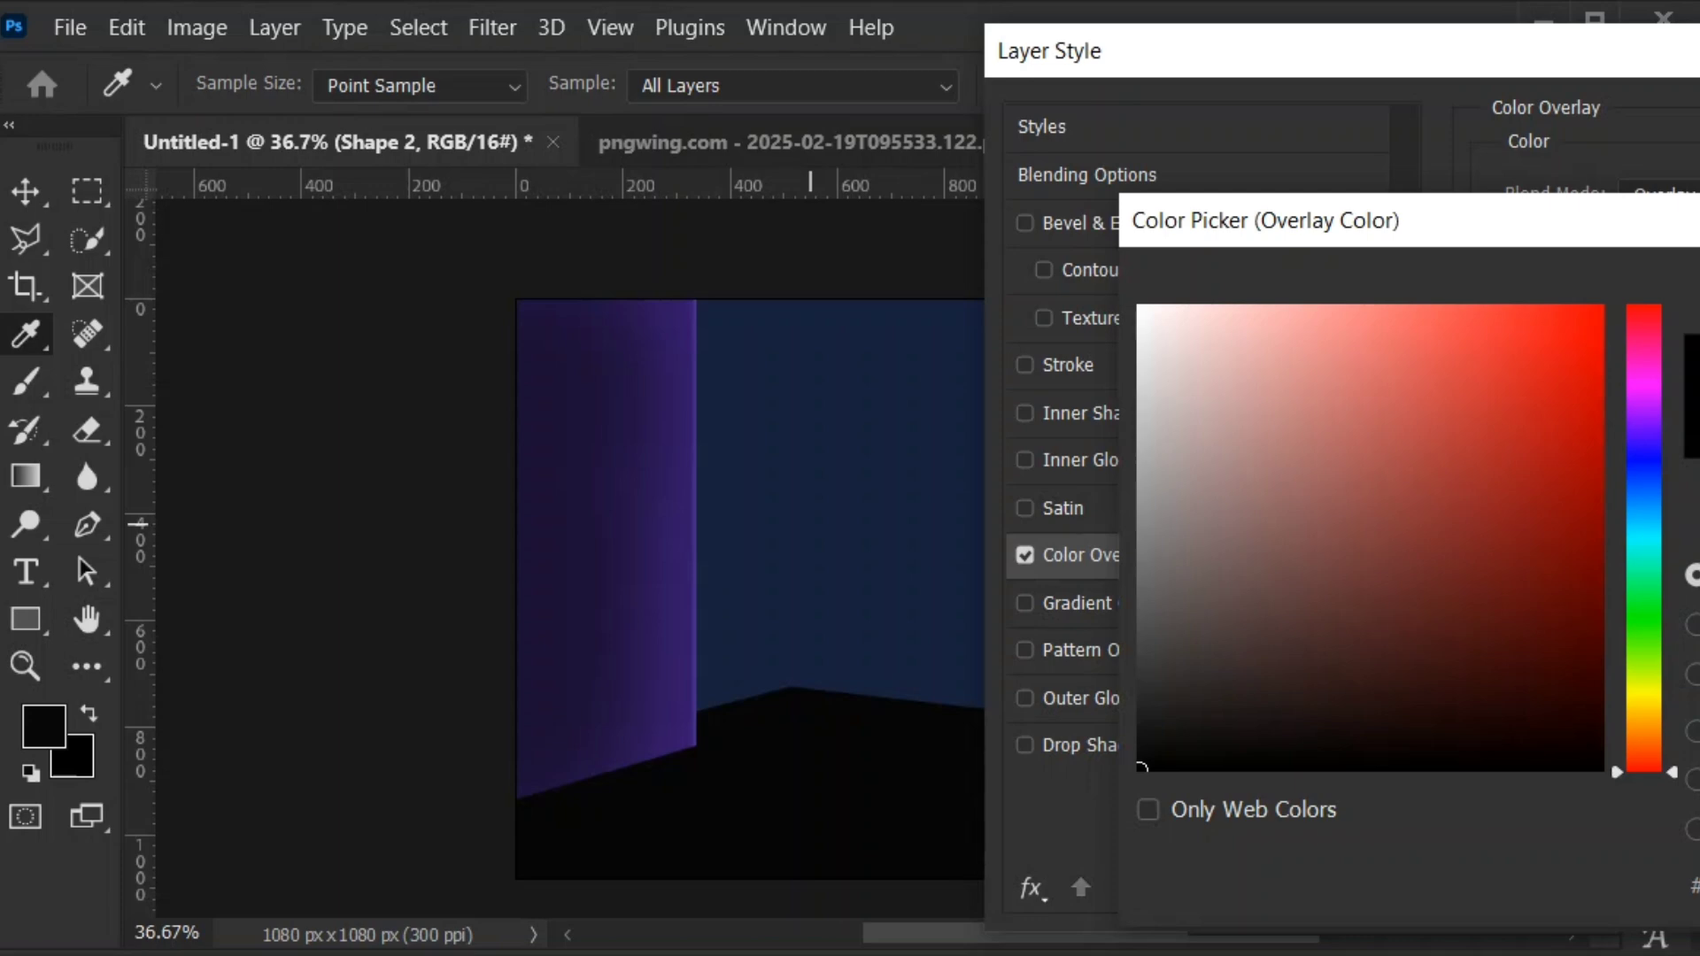
pyautogui.click(673, 522)
pyautogui.press('Return')
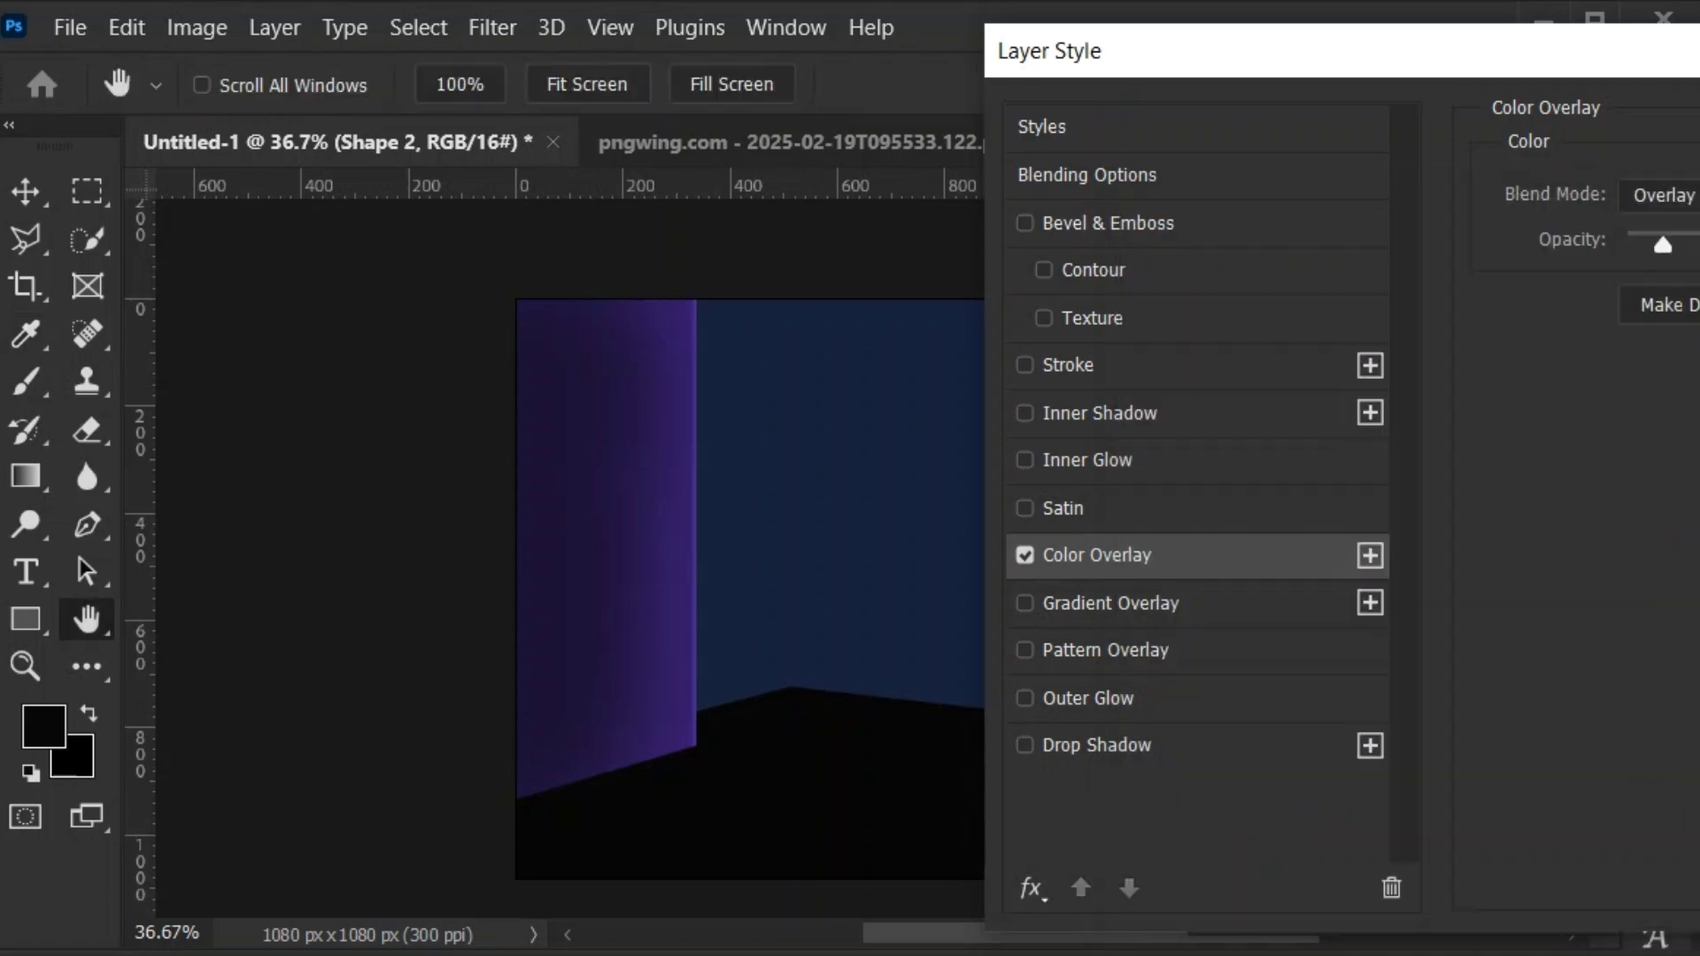
pyautogui.click(1664, 195)
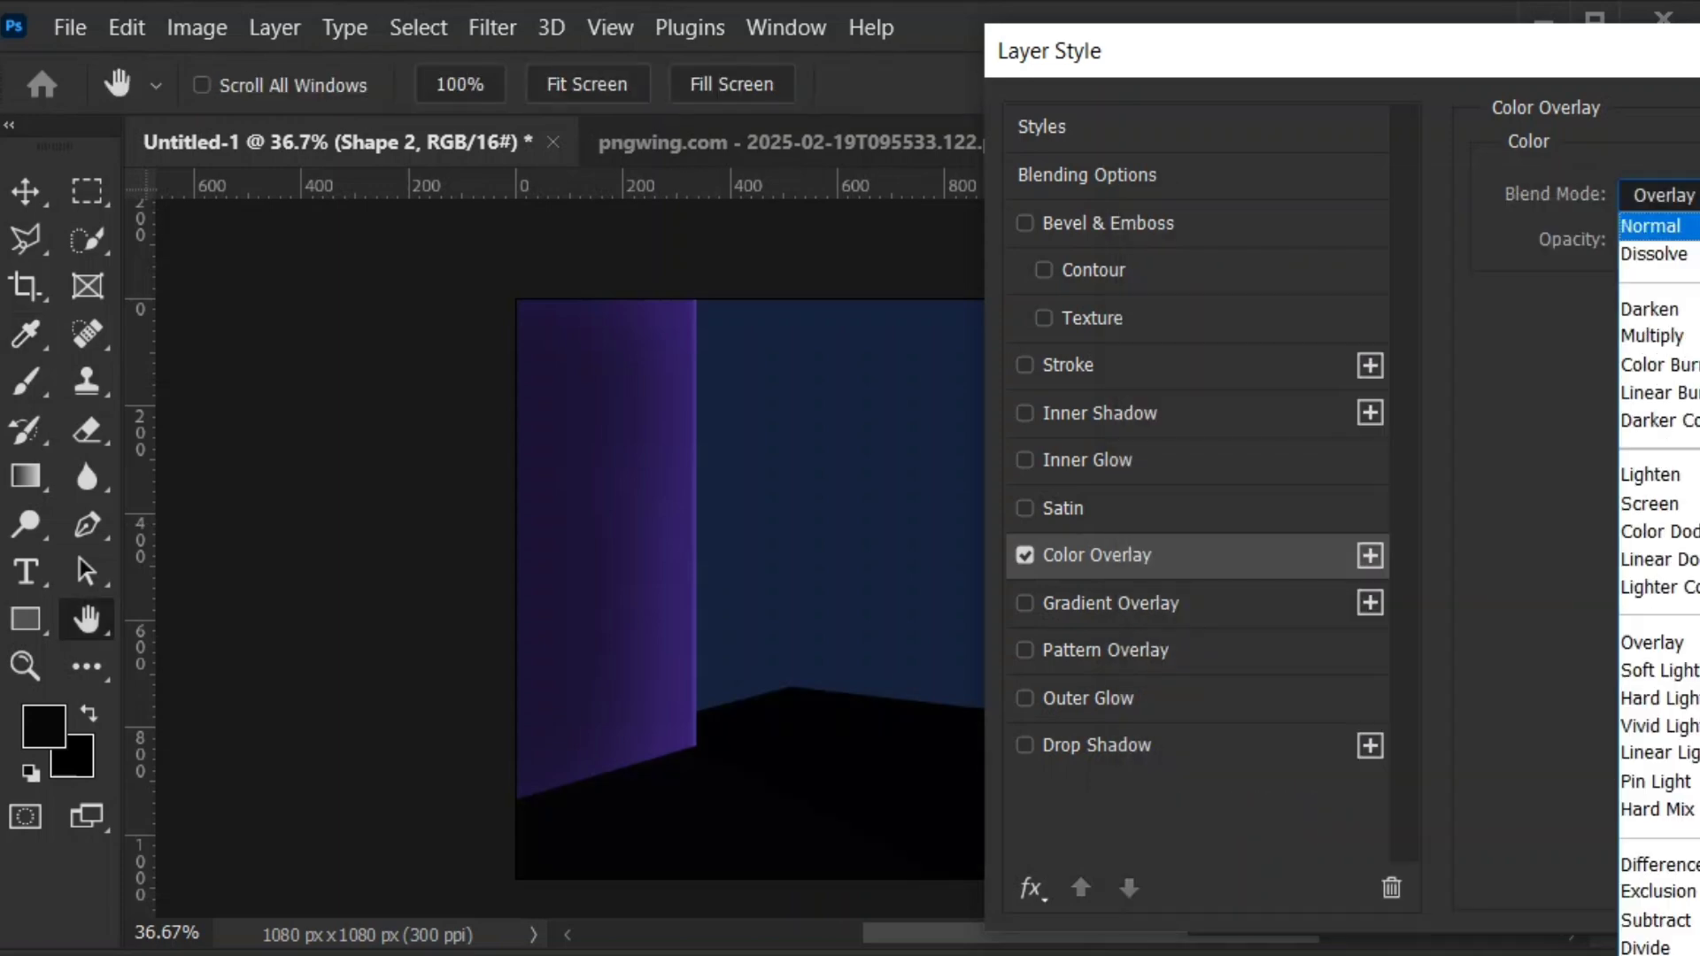
pyautogui.click(1659, 226)
pyautogui.press('Return')
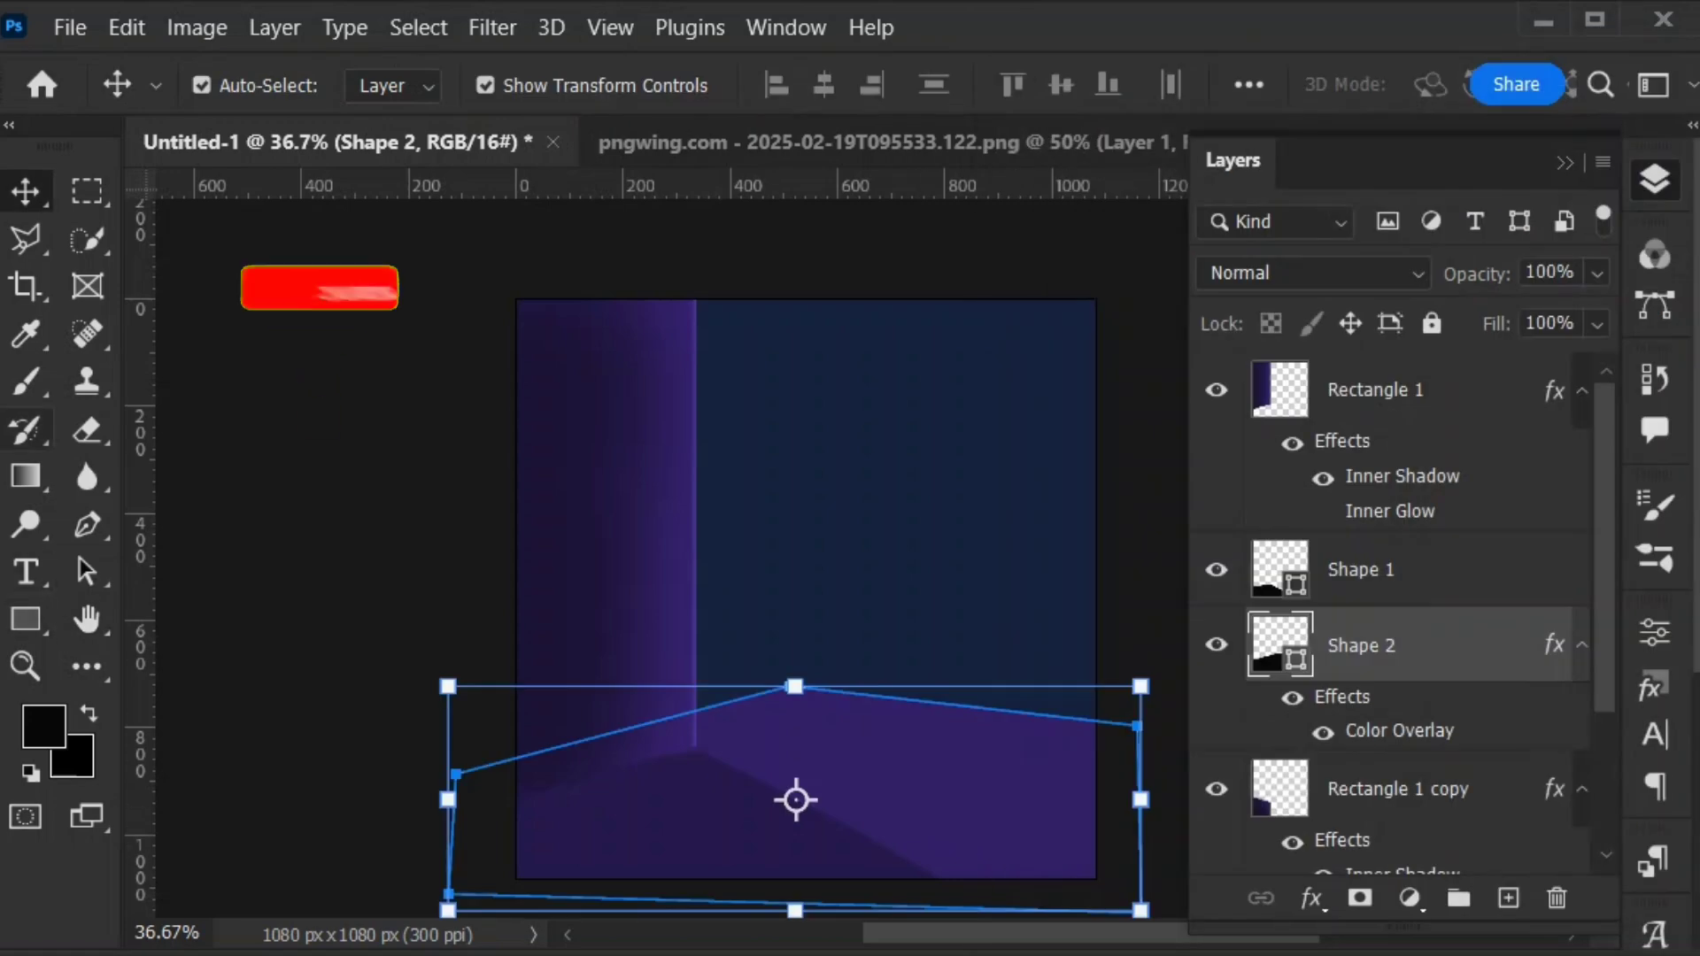
# Rasterize Shape 2 with its outline loaded as a selection and Auto-Select off, and move its layer below Rectangle 1 copy
pyautogui.click(201, 86)
pyautogui.keyDown('ctrl'); pyautogui.click(1279, 644); pyautogui.keyUp('ctrl')
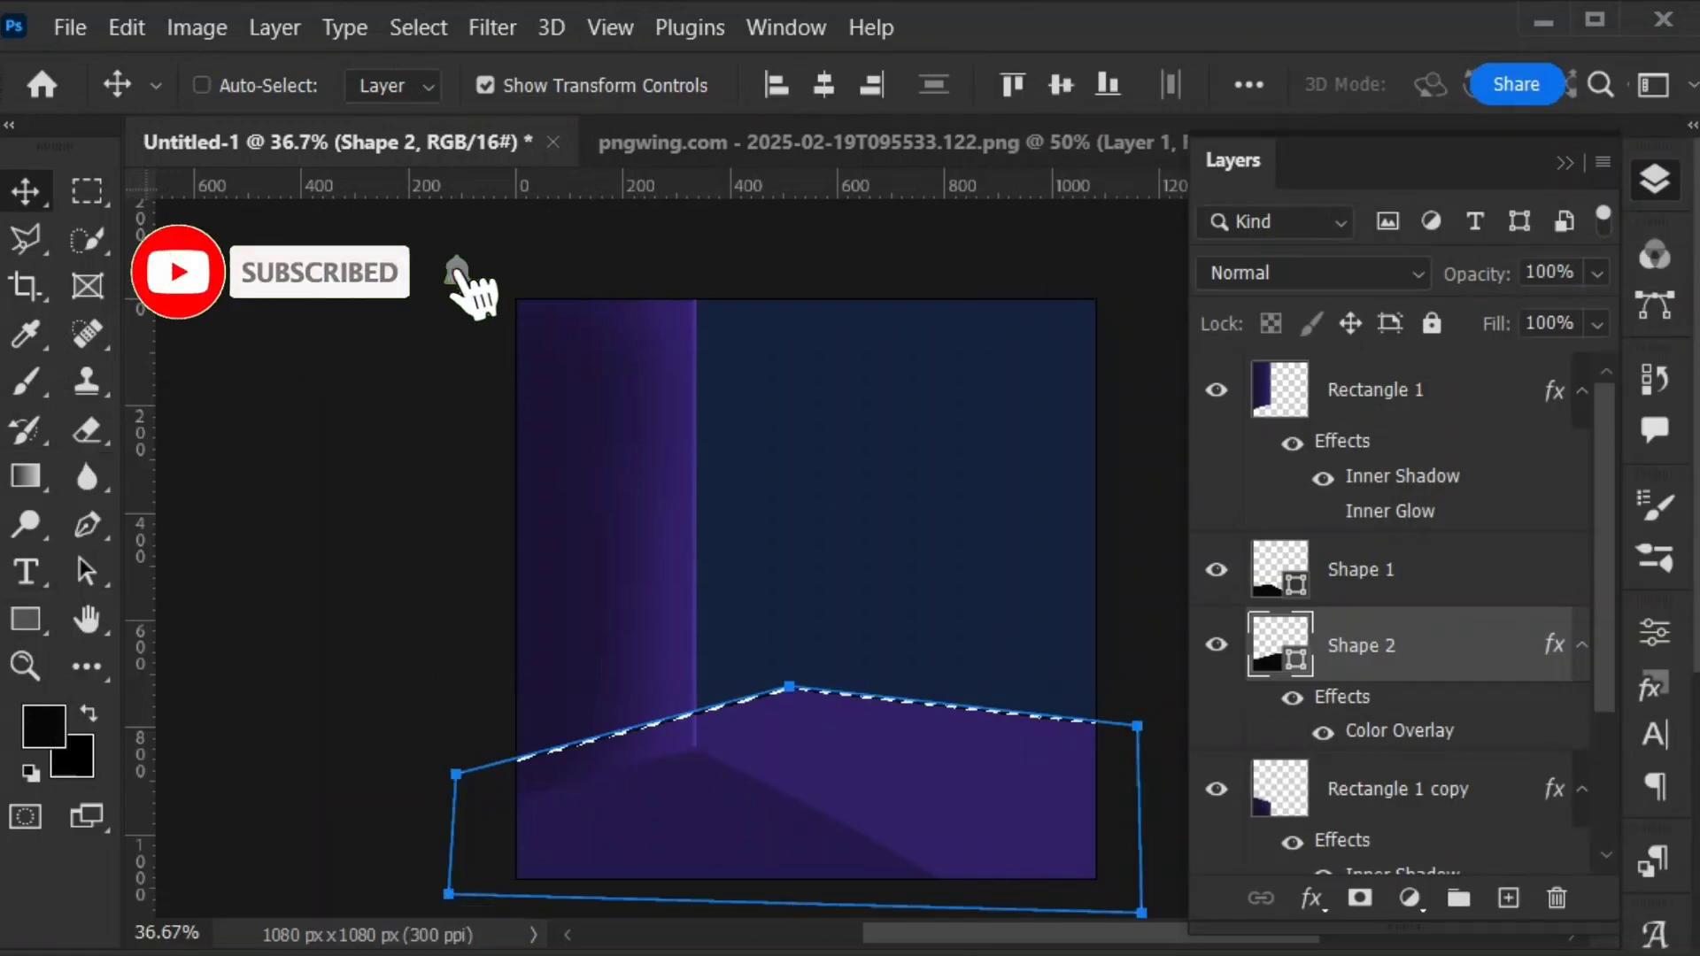
pyautogui.click(26, 382)
pyautogui.click(843, 848)
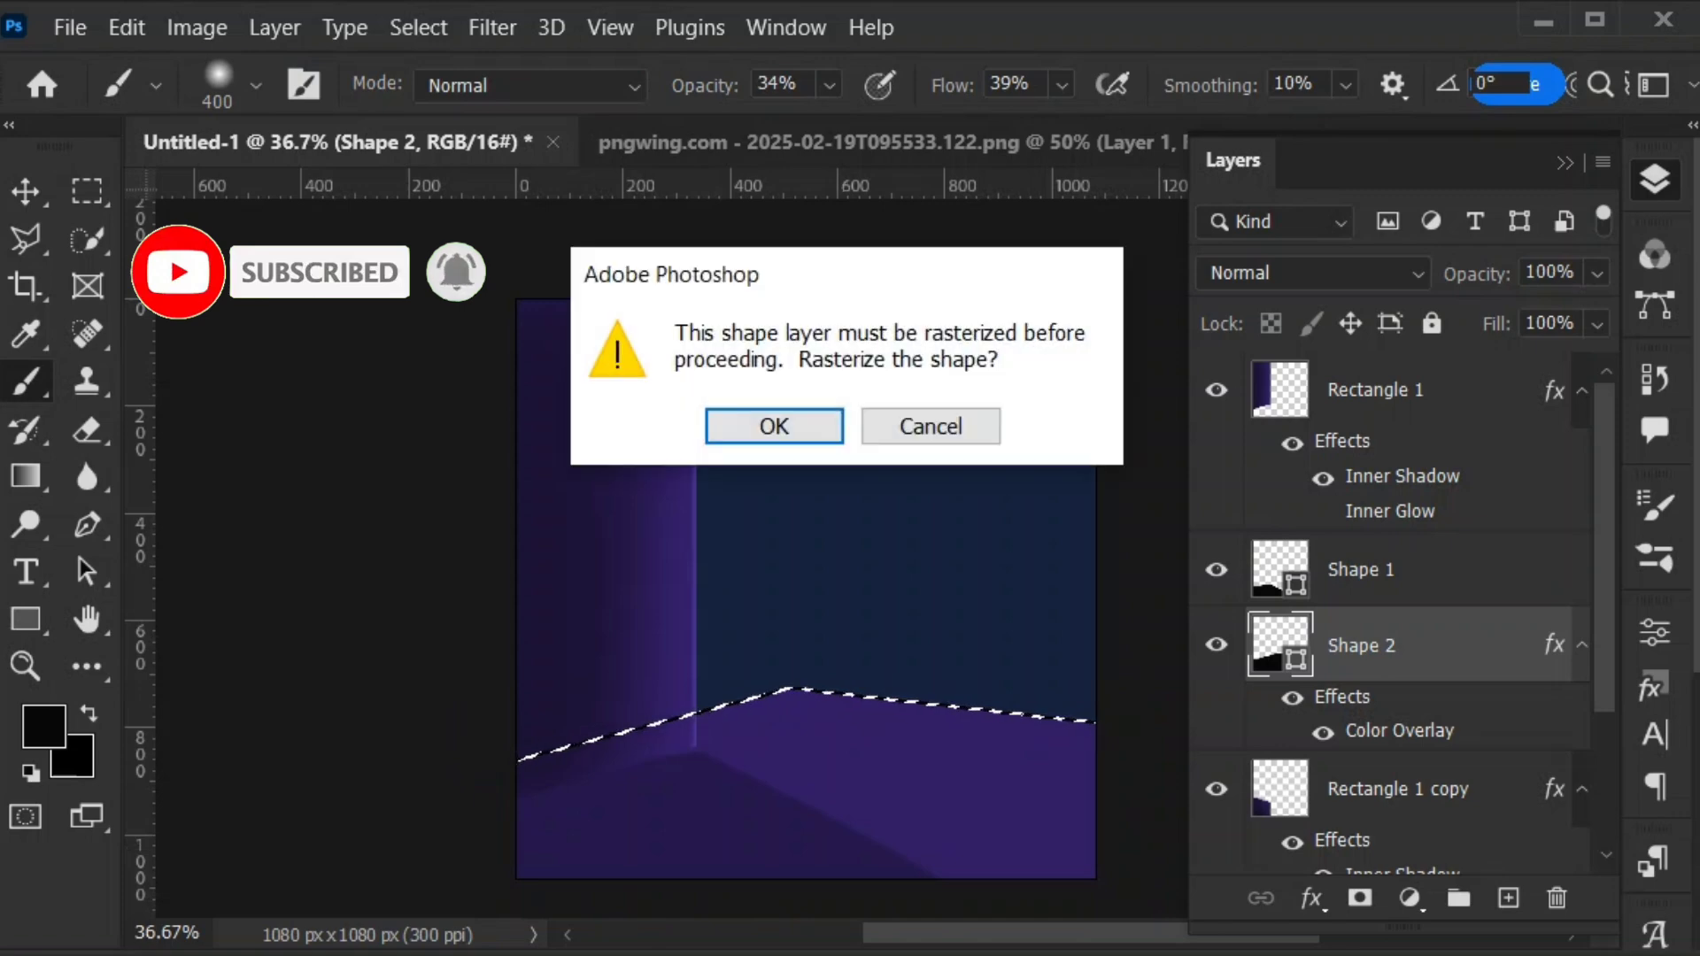
pyautogui.click(779, 425)
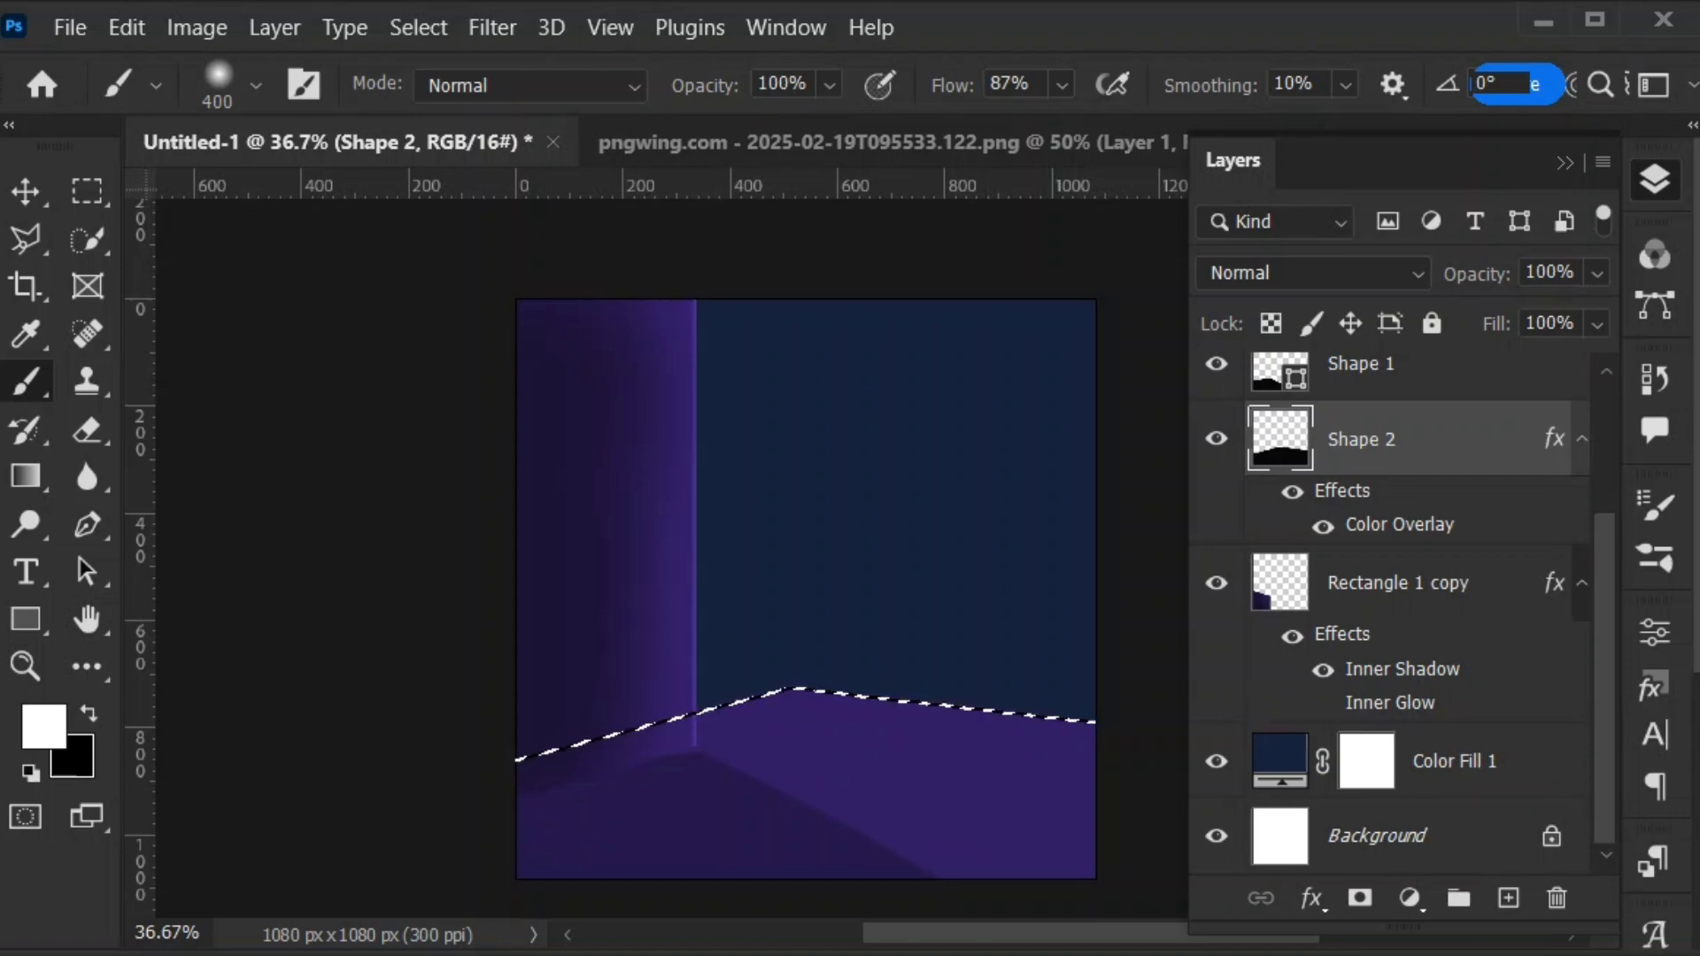
pyautogui.moveTo(1363, 439); pyautogui.dragTo(1367, 721)
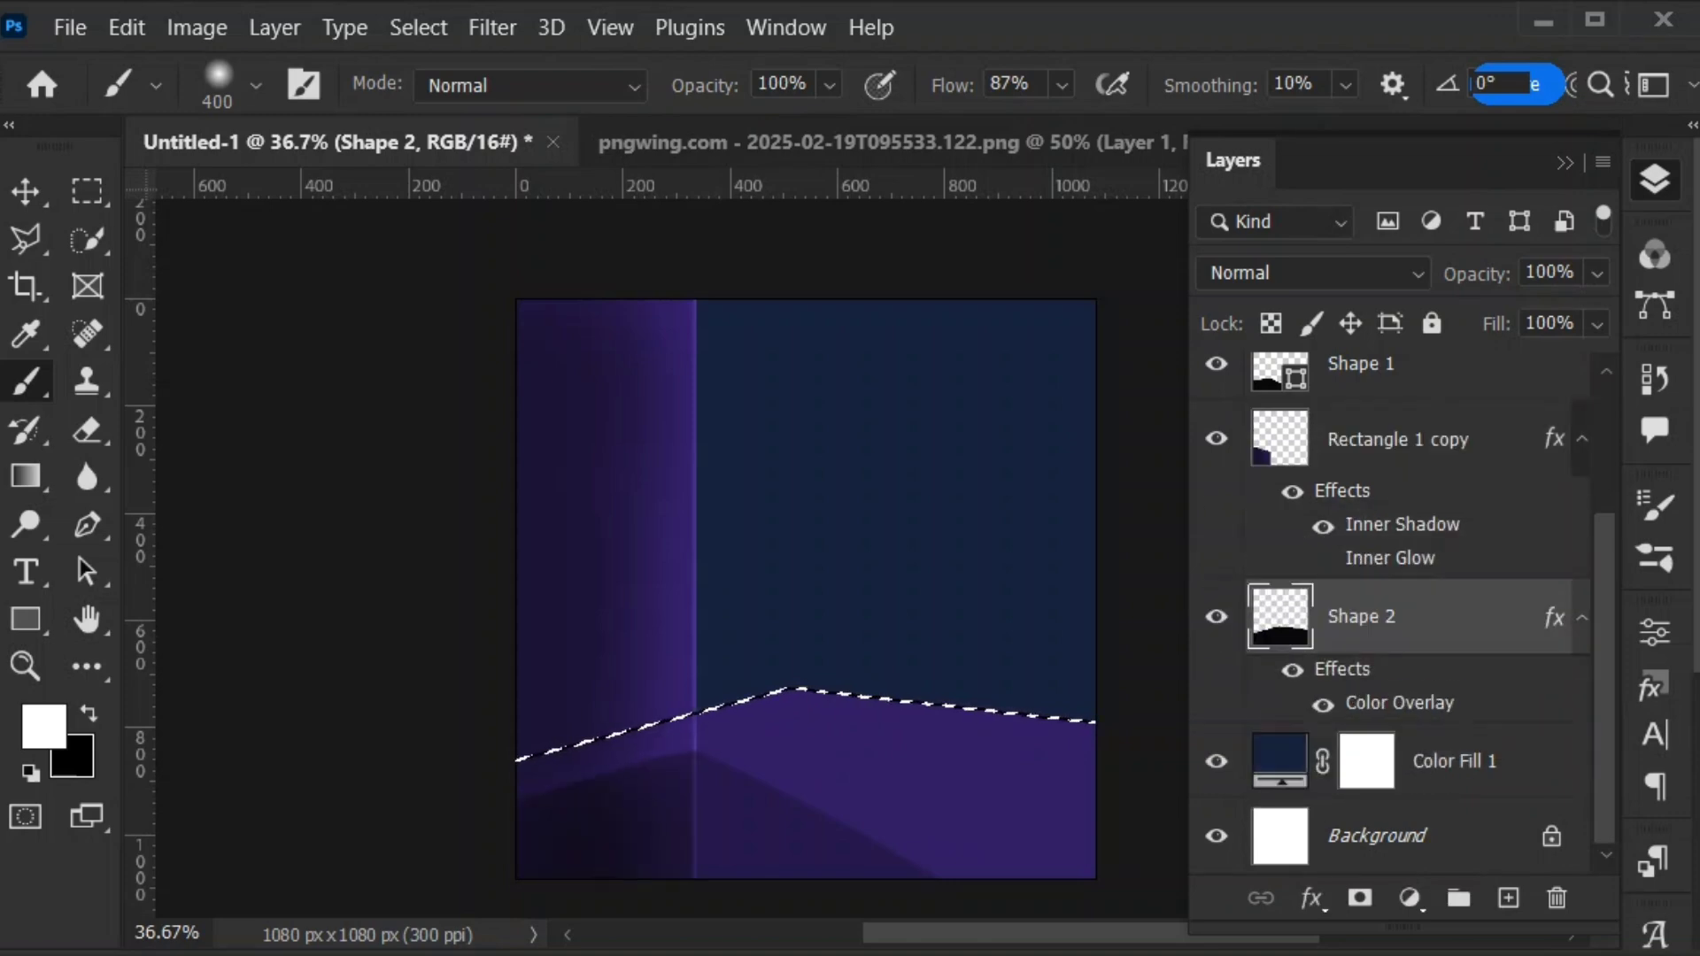
# Add a layer above Shape 2 and shade the floor's lower part with a soft black brush at 26% opacity and 25% flow
pyautogui.click(1507, 899)
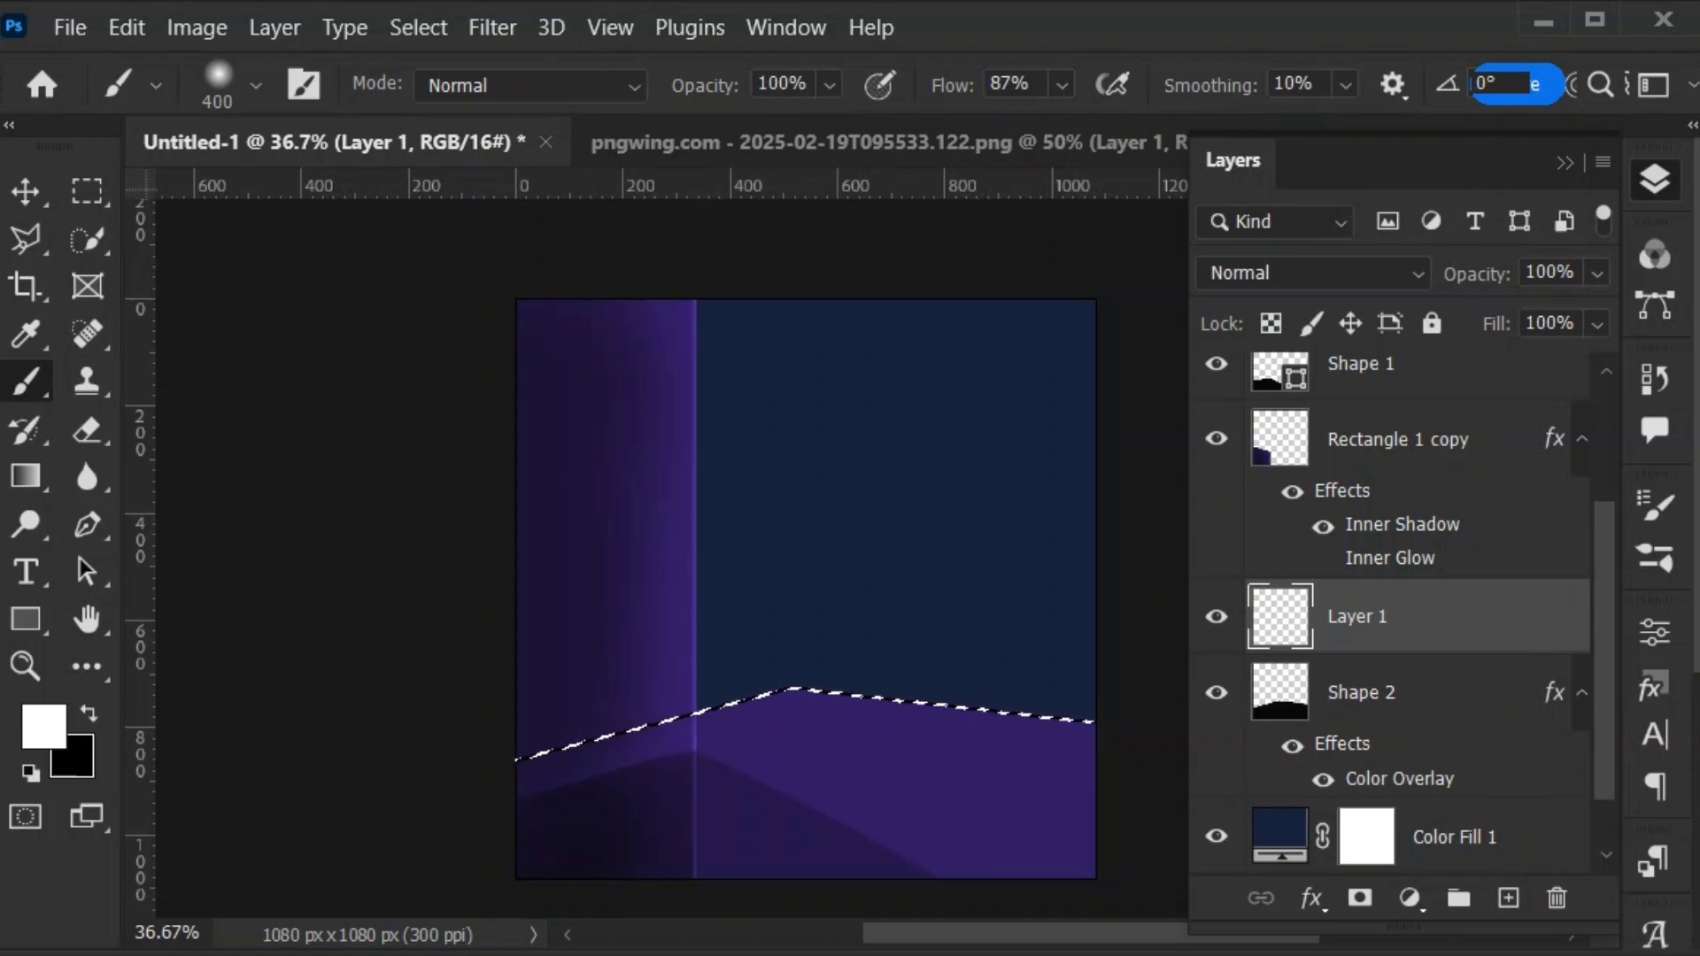
pyautogui.press('x')
pyautogui.click(829, 85)
pyautogui.moveTo(871, 125); pyautogui.dragTo(744, 127)
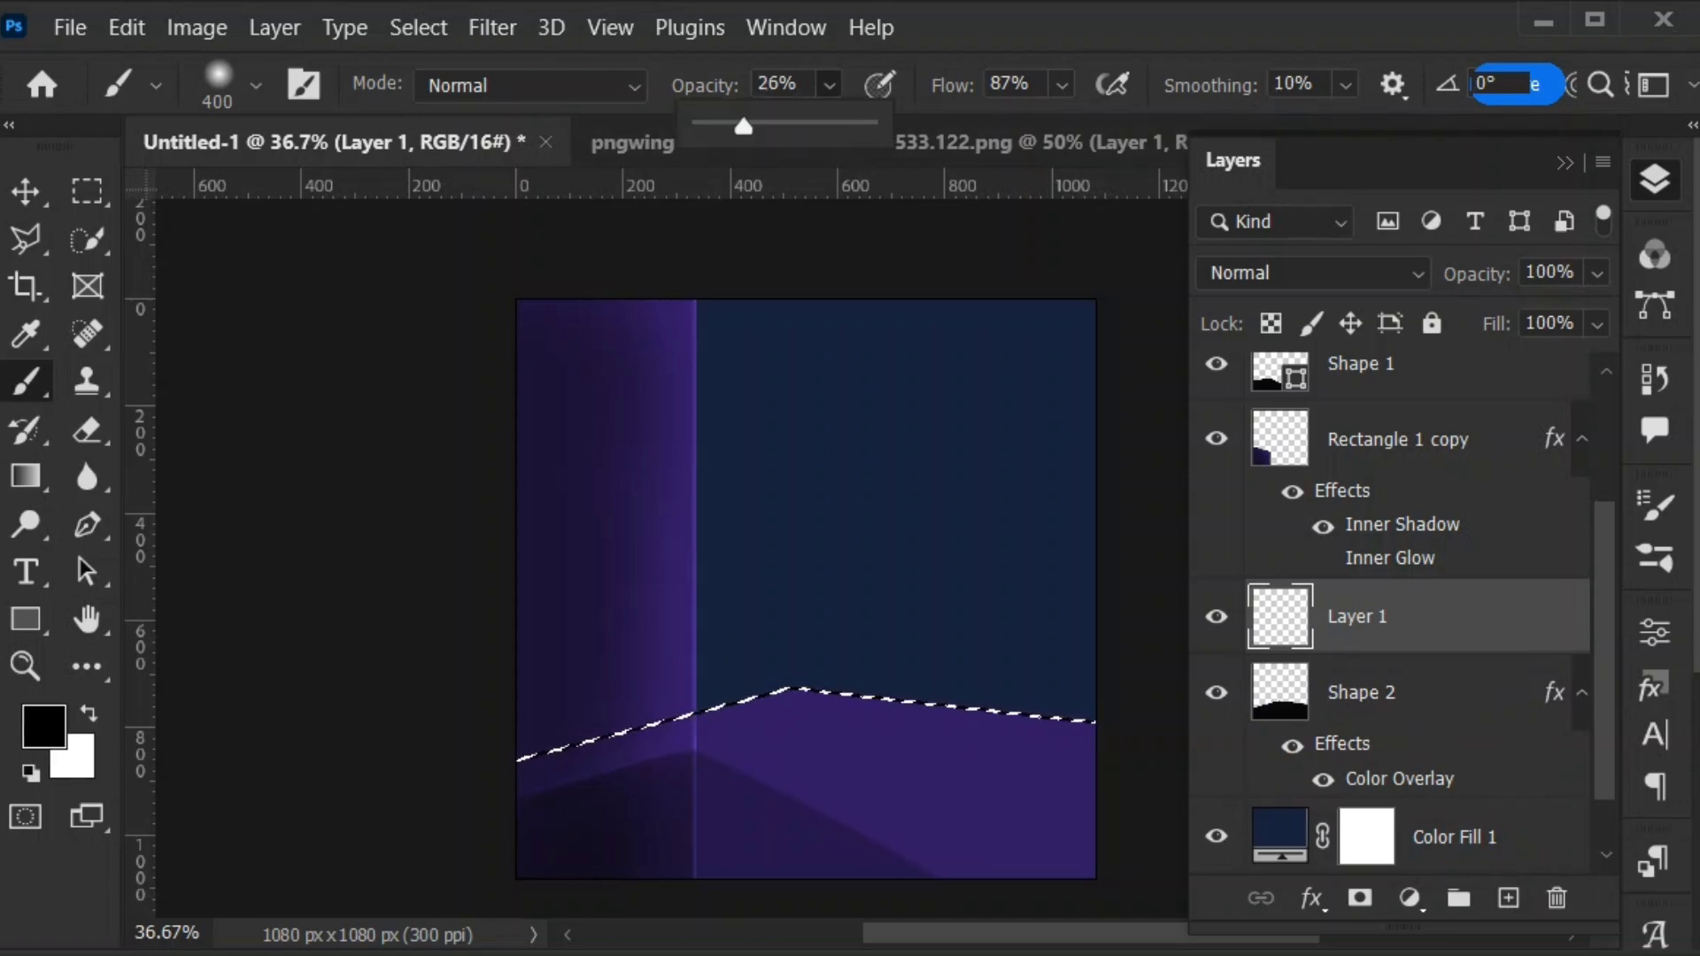
pyautogui.click(1061, 85)
pyautogui.moveTo(1096, 125); pyautogui.dragTo(991, 127)
pyautogui.moveTo(1049, 869); pyautogui.dragTo(903, 839)
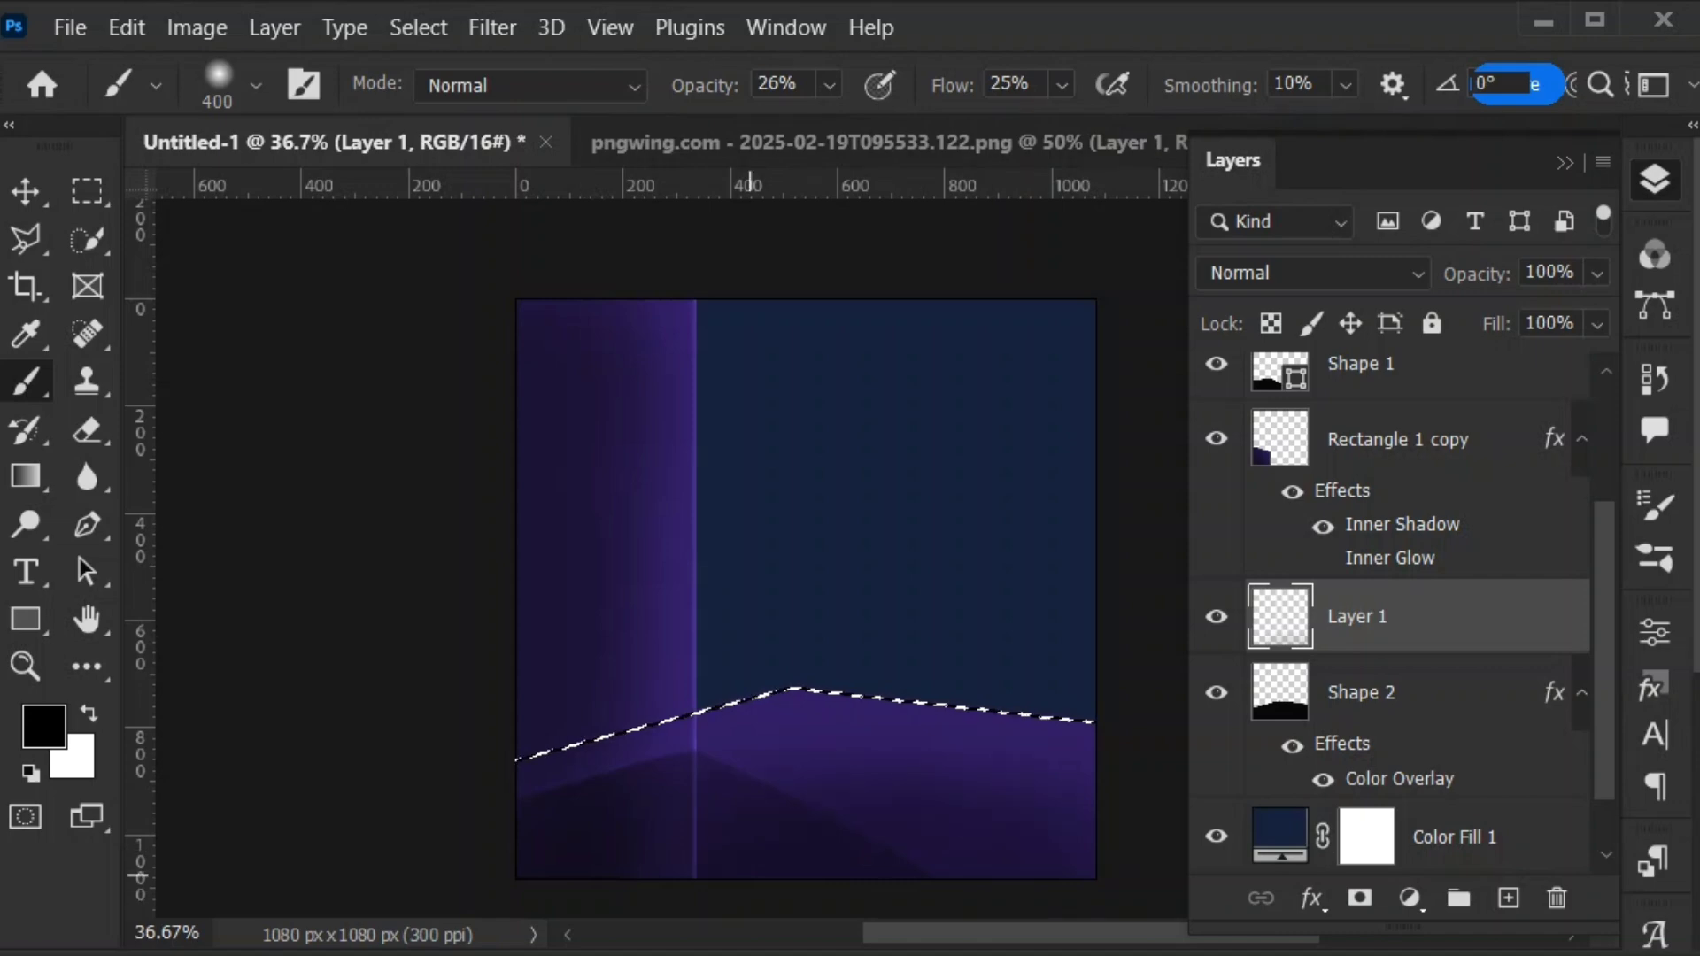
# Paint a soft white highlight along the floor's back corner on Layer 1 at 26% brush opacity
pyautogui.click(44, 725)
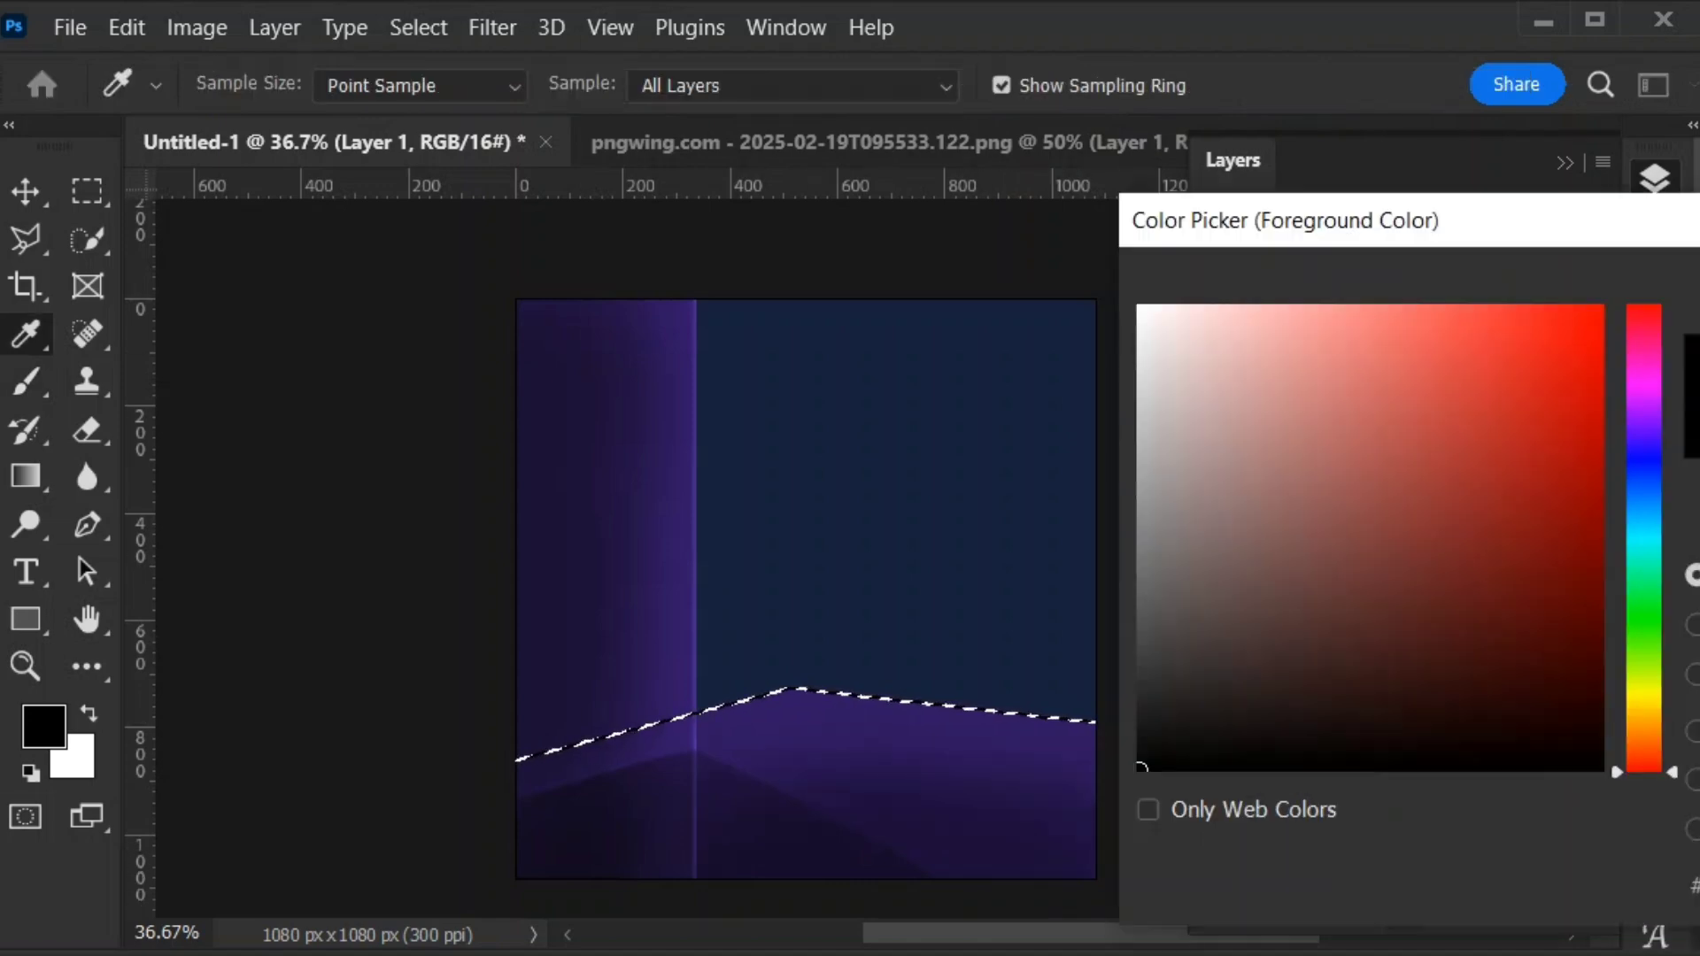
pyautogui.press('Escape')
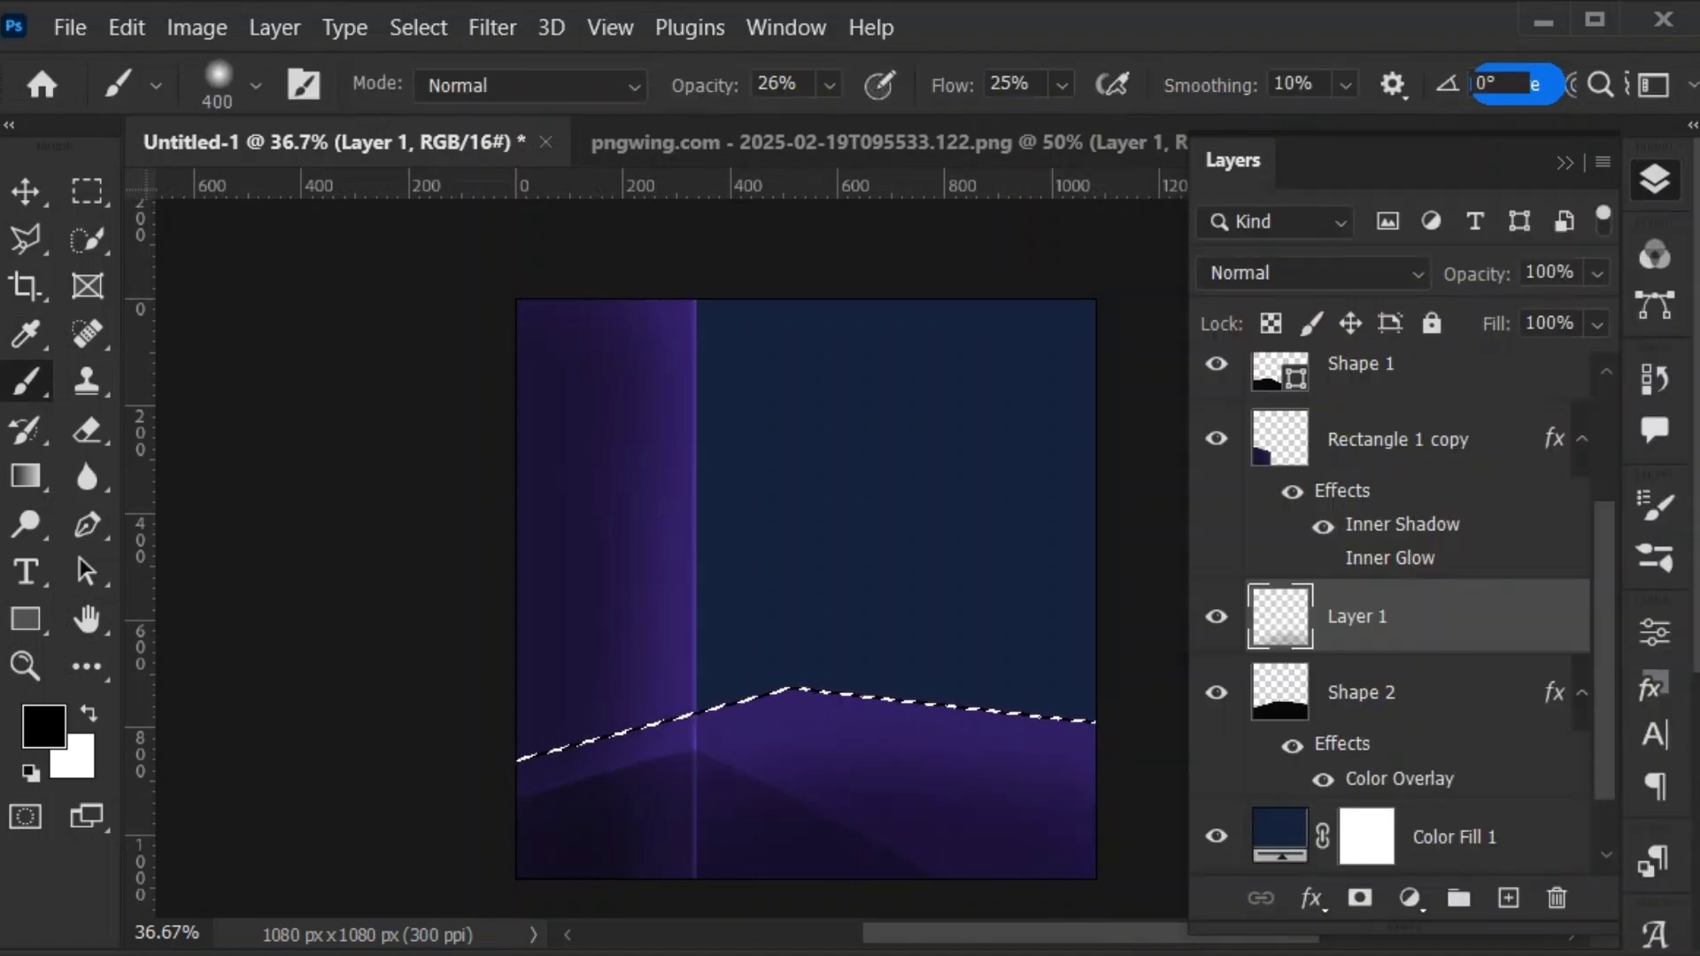
pyautogui.press('x')
pyautogui.press('v')
pyautogui.click(744, 633)
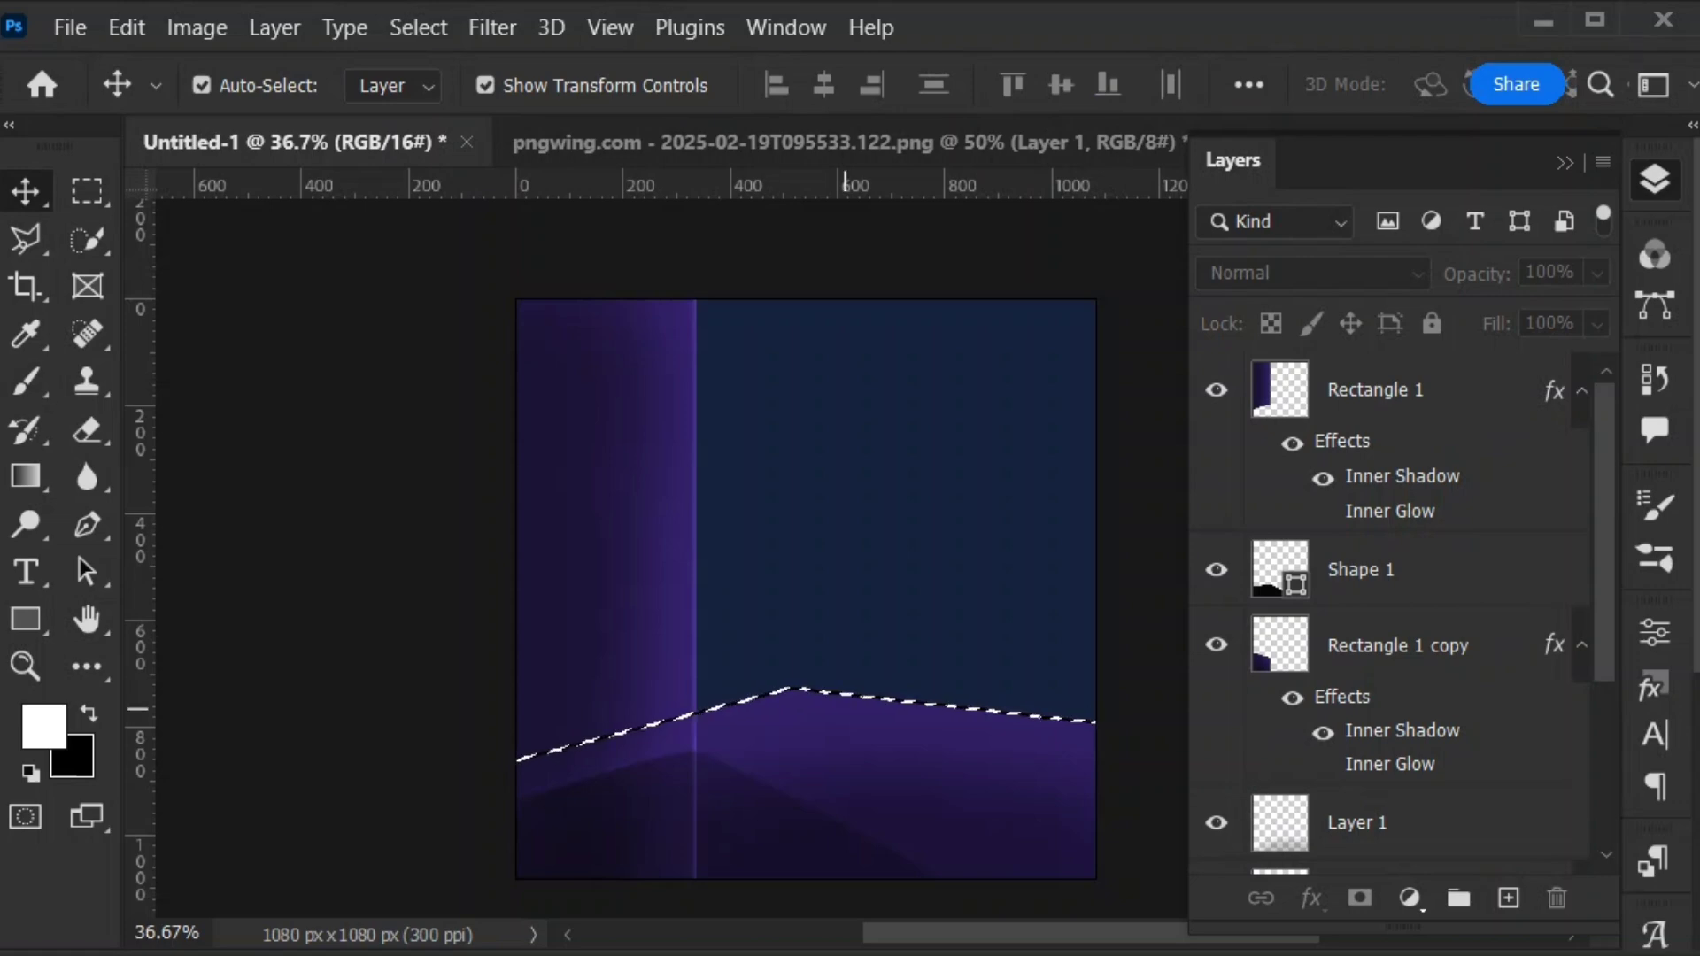
pyautogui.click(752, 731)
pyautogui.press('b')
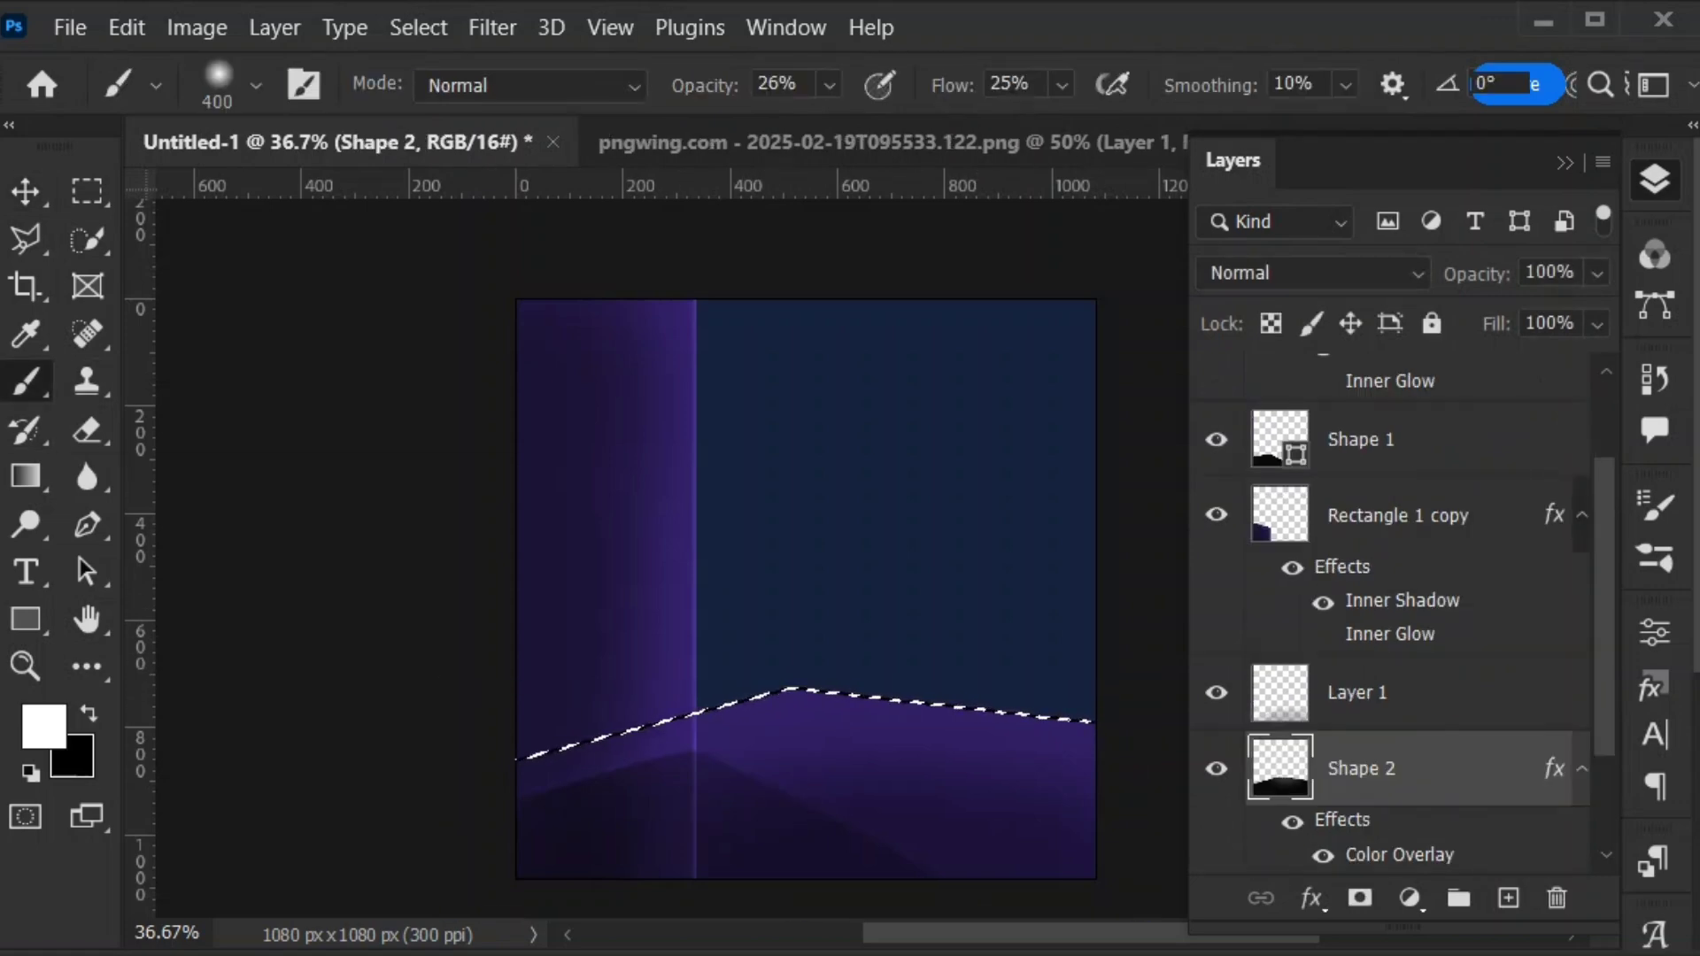
pyautogui.hotkey('alt', ']')
pyautogui.moveTo(732, 632)
pyautogui.mouseDown()
pyautogui.moveTo(898, 664)
pyautogui.moveTo(693, 655)
pyautogui.mouseUp()
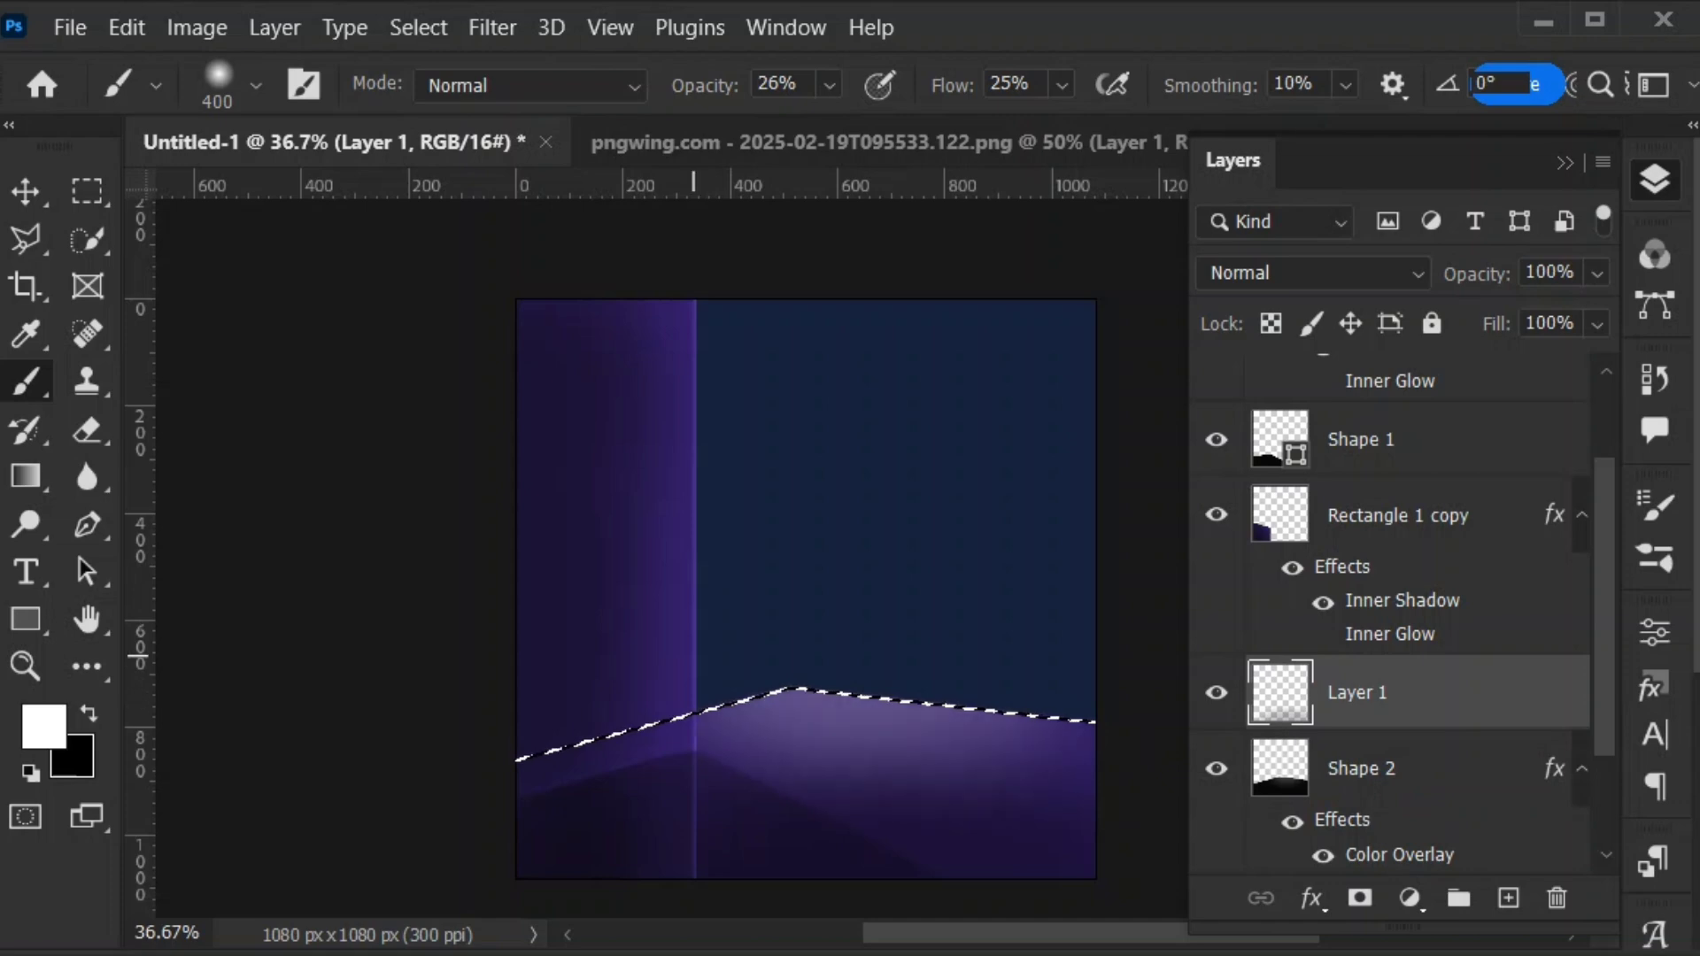
# Strengthen the white floor highlight with brush opacity 62% and 85%, and deselect the floor outline
pyautogui.click(830, 86)
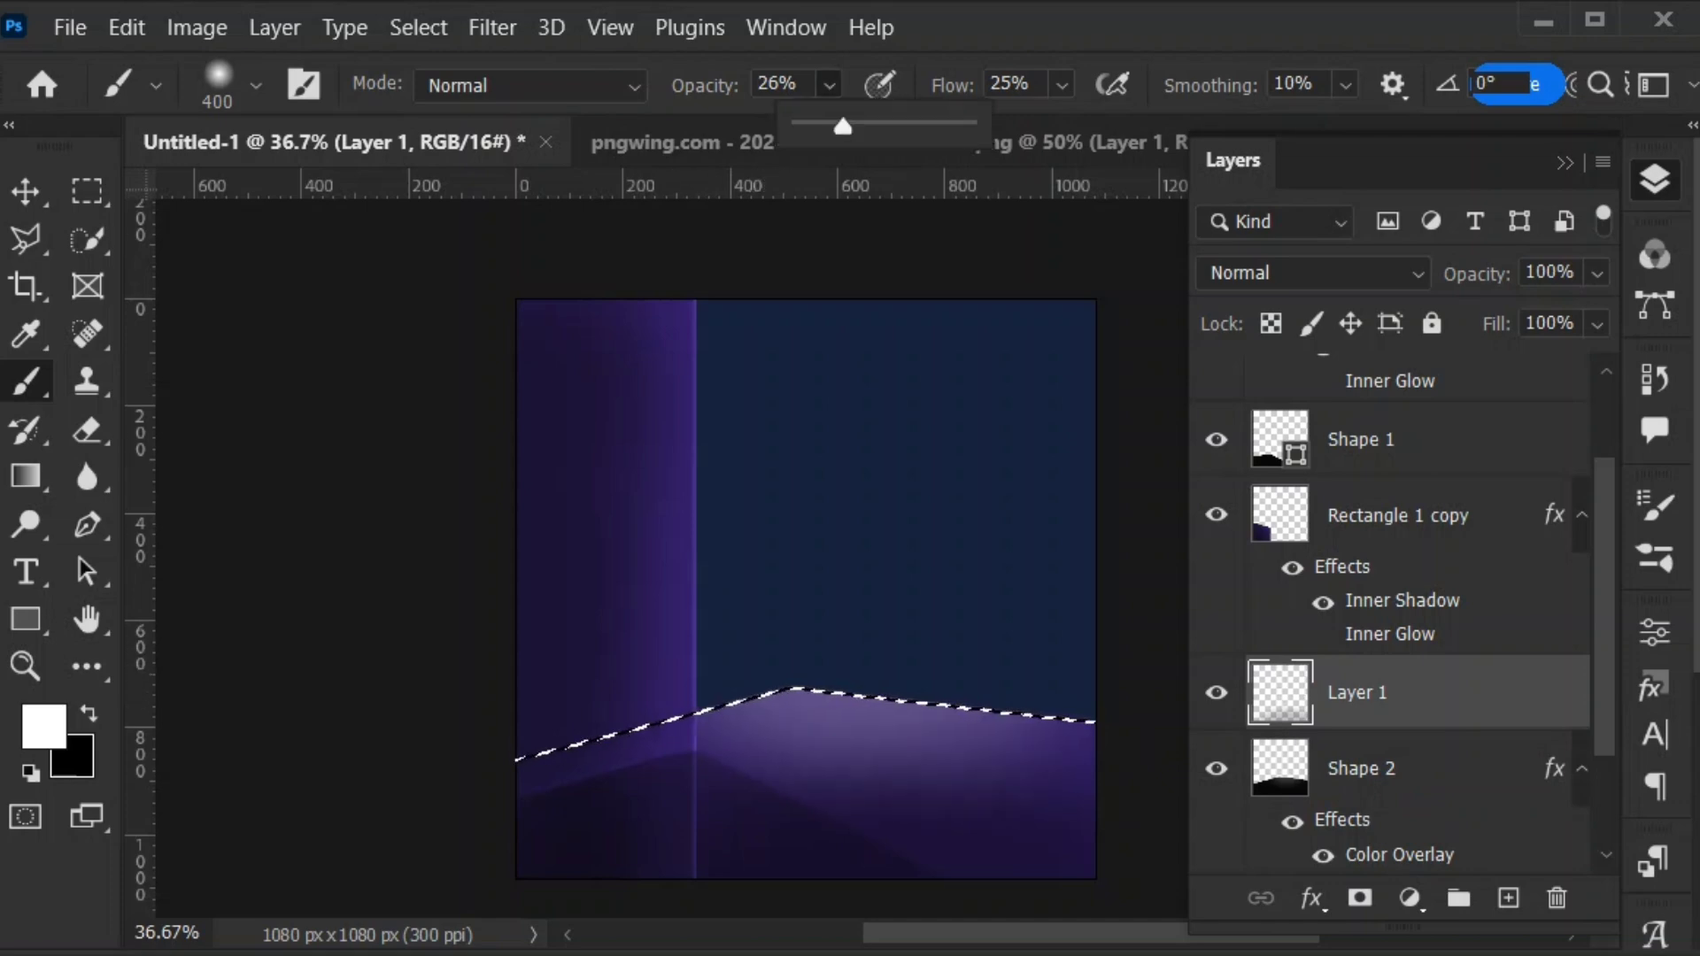
pyautogui.moveTo(842, 126); pyautogui.dragTo(903, 127)
pyautogui.moveTo(841, 651)
pyautogui.mouseDown()
pyautogui.moveTo(721, 652)
pyautogui.moveTo(816, 652)
pyautogui.mouseUp()
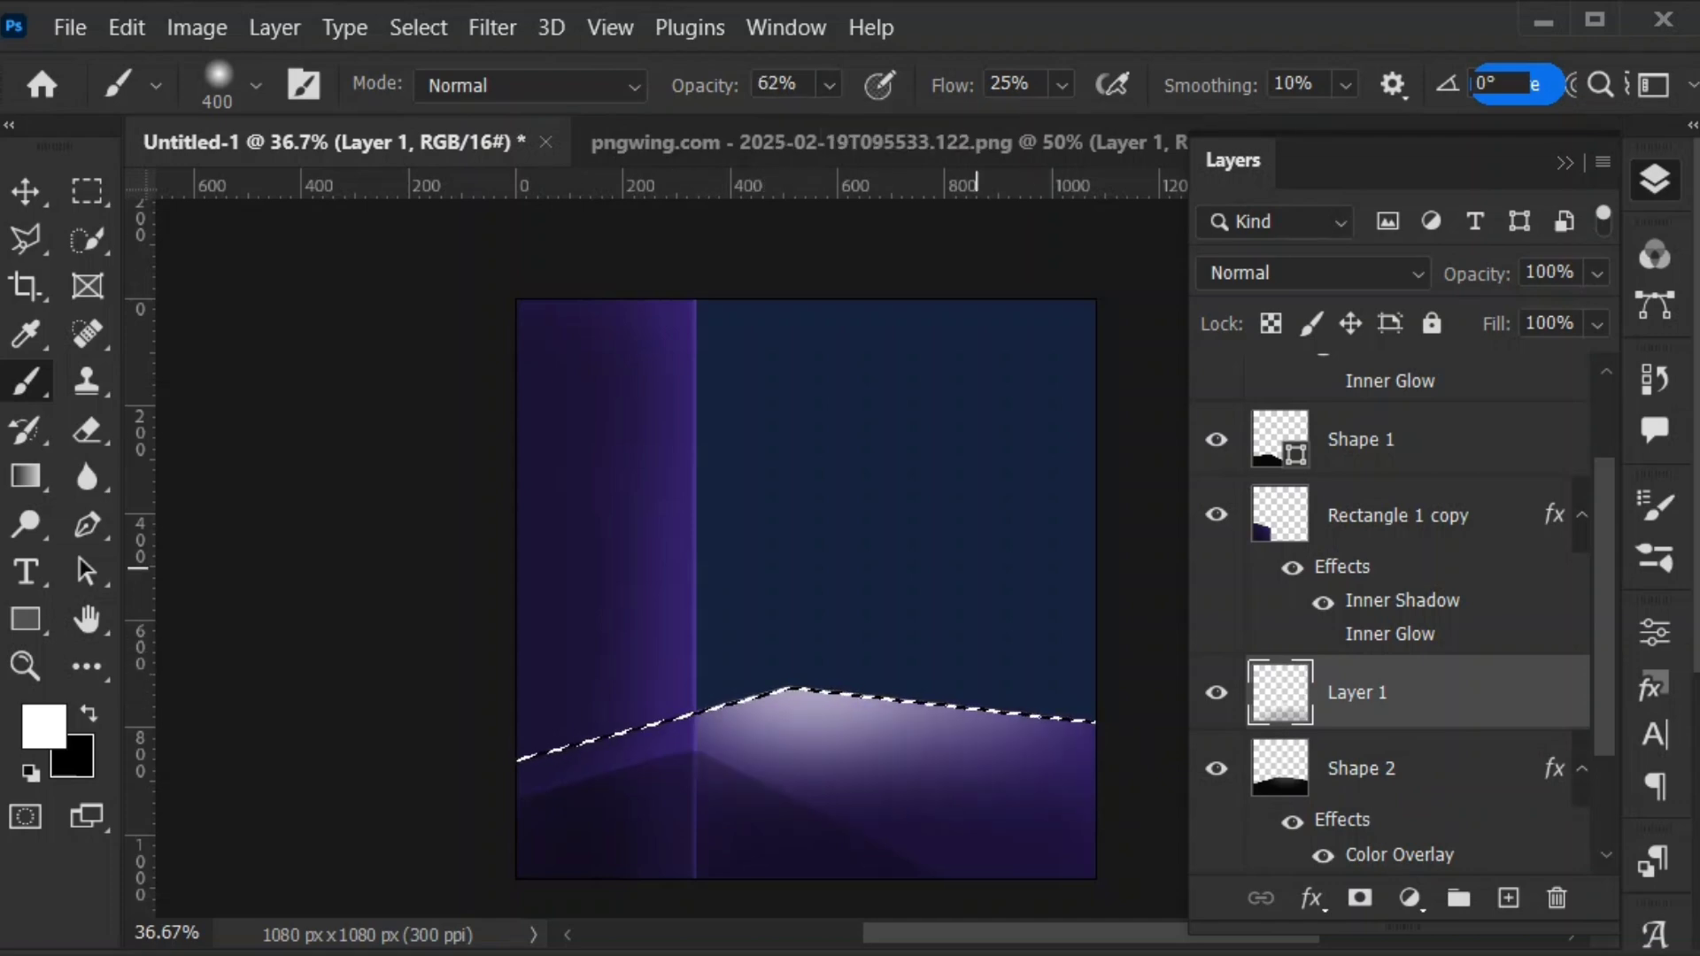
pyautogui.click(829, 86)
pyautogui.moveTo(856, 127); pyautogui.dragTo(893, 126)
pyautogui.click(802, 633)
pyautogui.moveTo(802, 633)
pyautogui.mouseDown()
pyautogui.moveTo(770, 633)
pyautogui.moveTo(828, 627)
pyautogui.mouseUp()
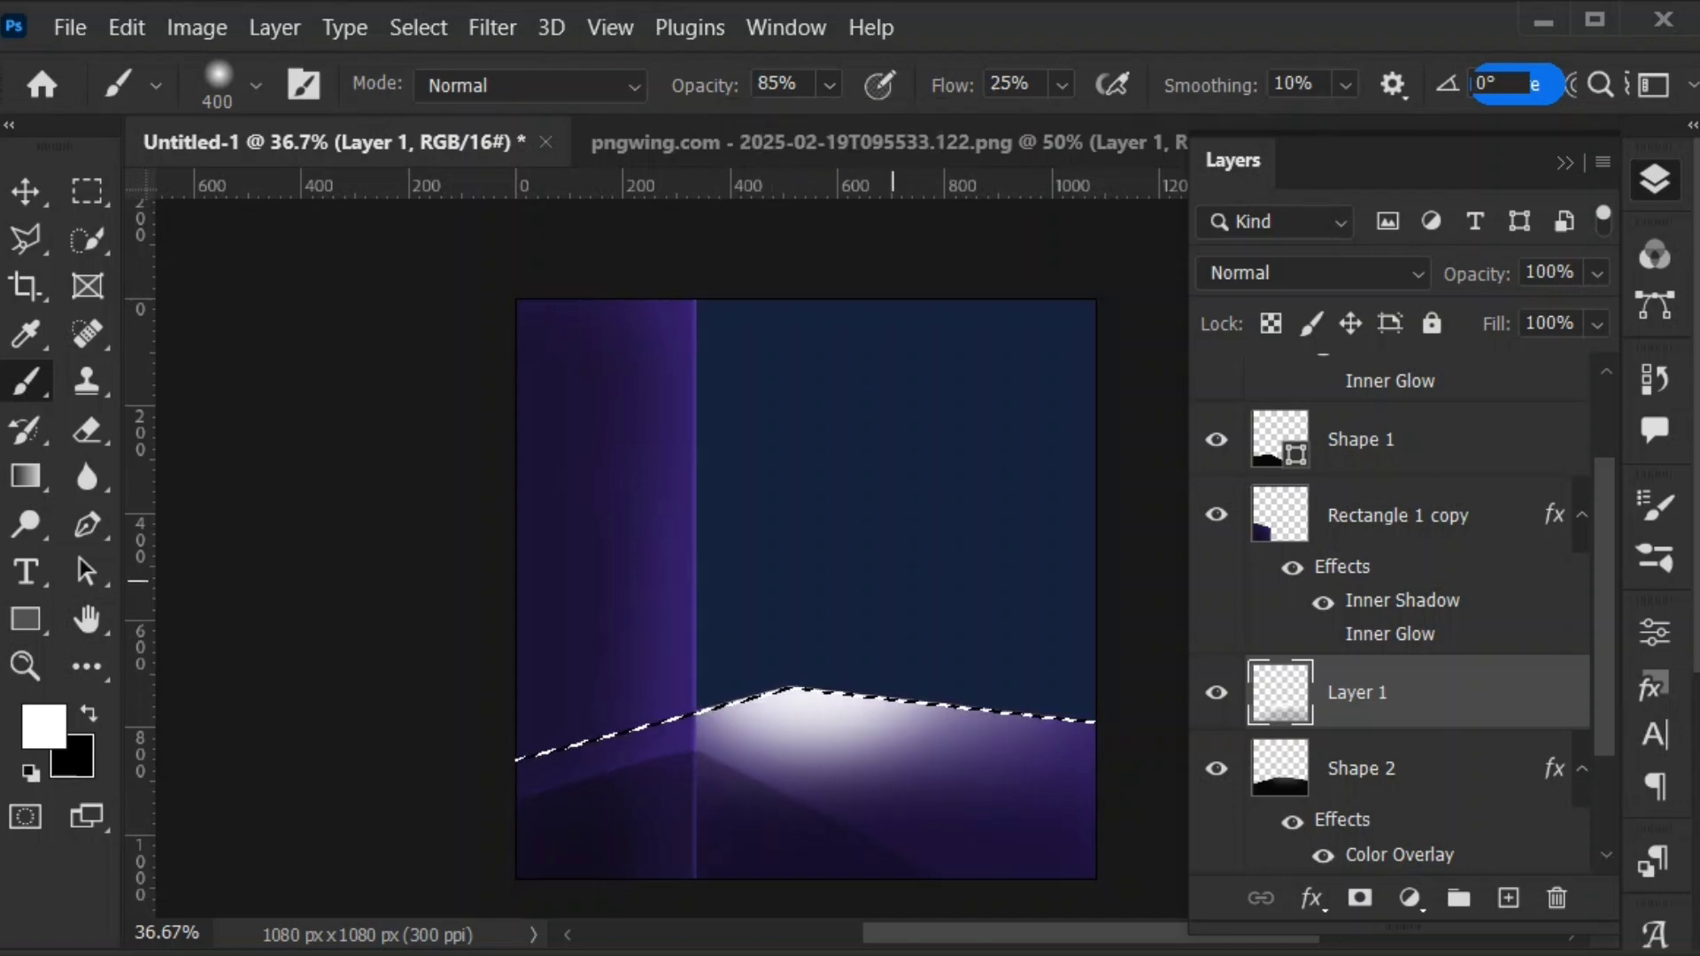
pyautogui.hotkey('ctrl', 'd')
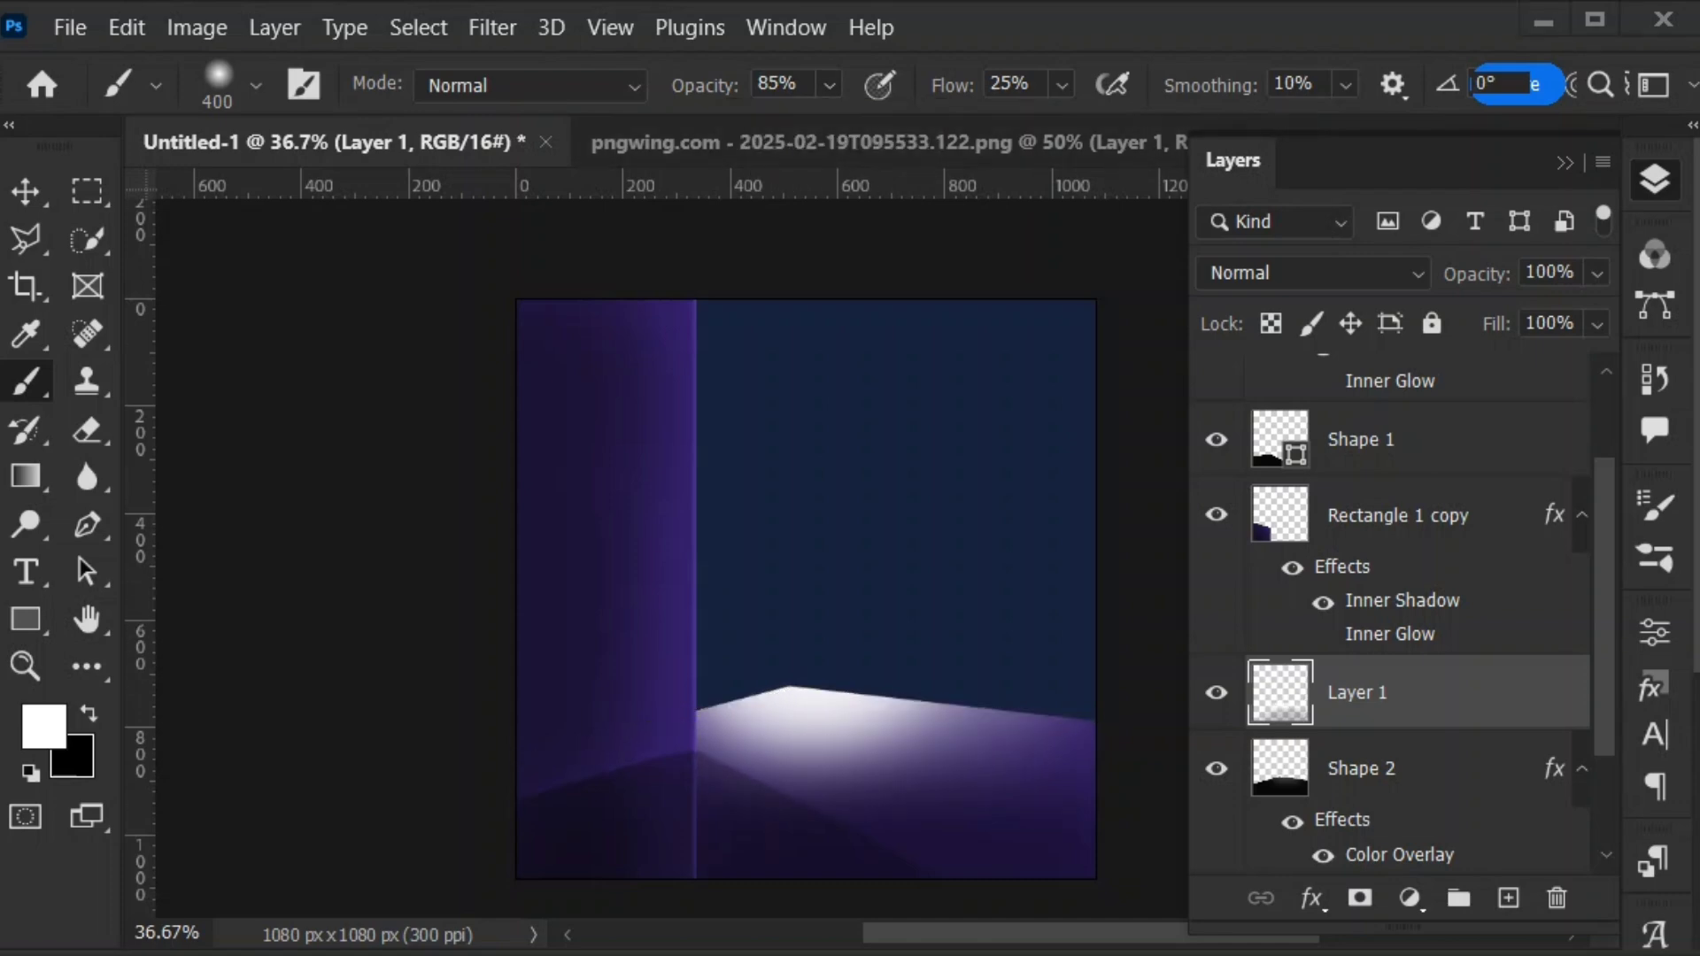
# Set the brush opacity to 49% and paint a soft white light strip down the blue wall beside the purple panel
pyautogui.click(830, 86)
pyautogui.moveTo(868, 127); pyautogui.dragTo(802, 126)
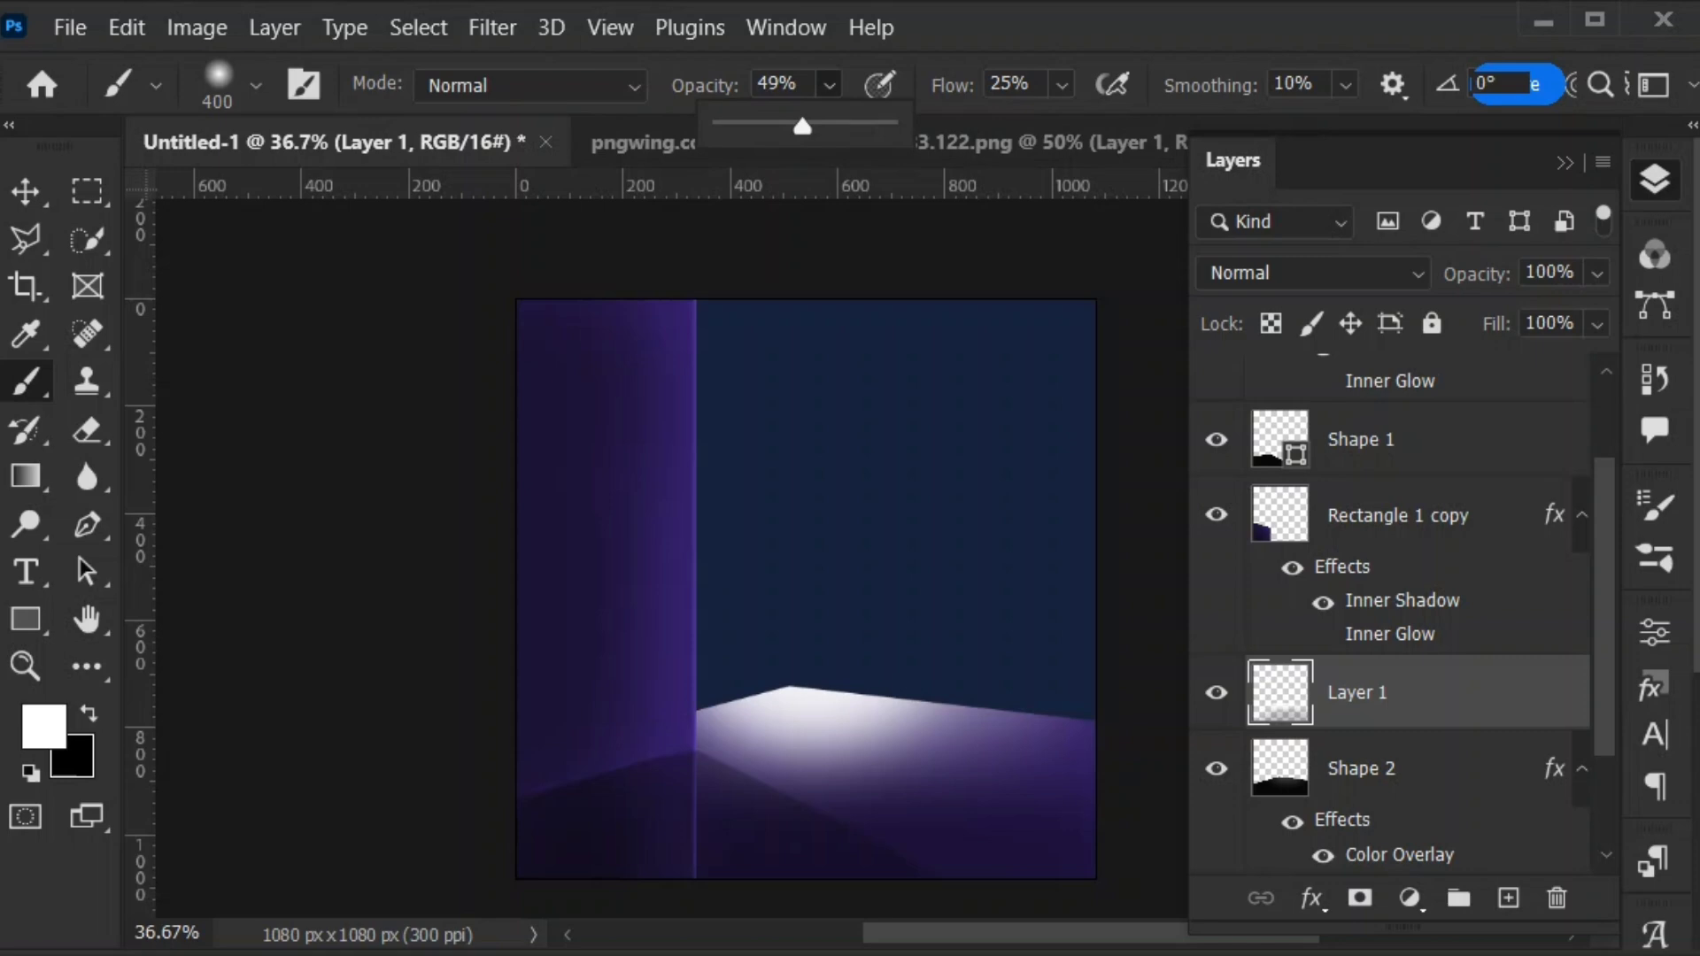
pyautogui.moveTo(634, 310); pyautogui.dragTo(627, 750)
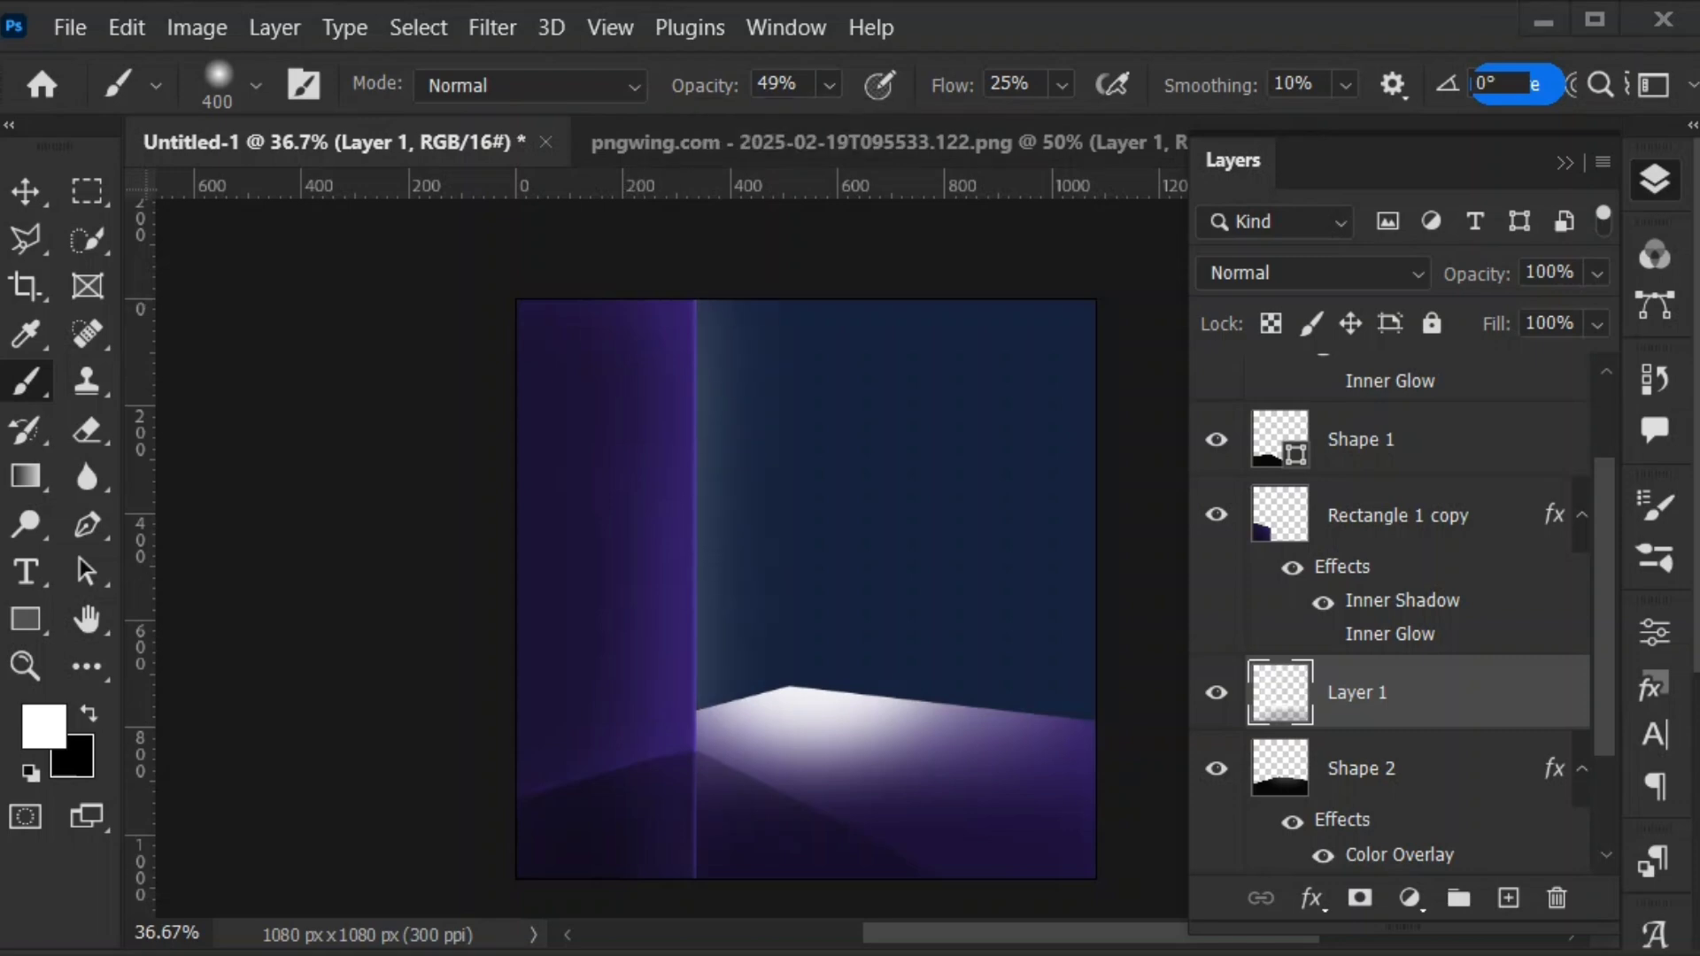
# Darken the outer edge of the blue wall and floor with a soft 800 px black brush at 49% opacity
pyautogui.press('x')
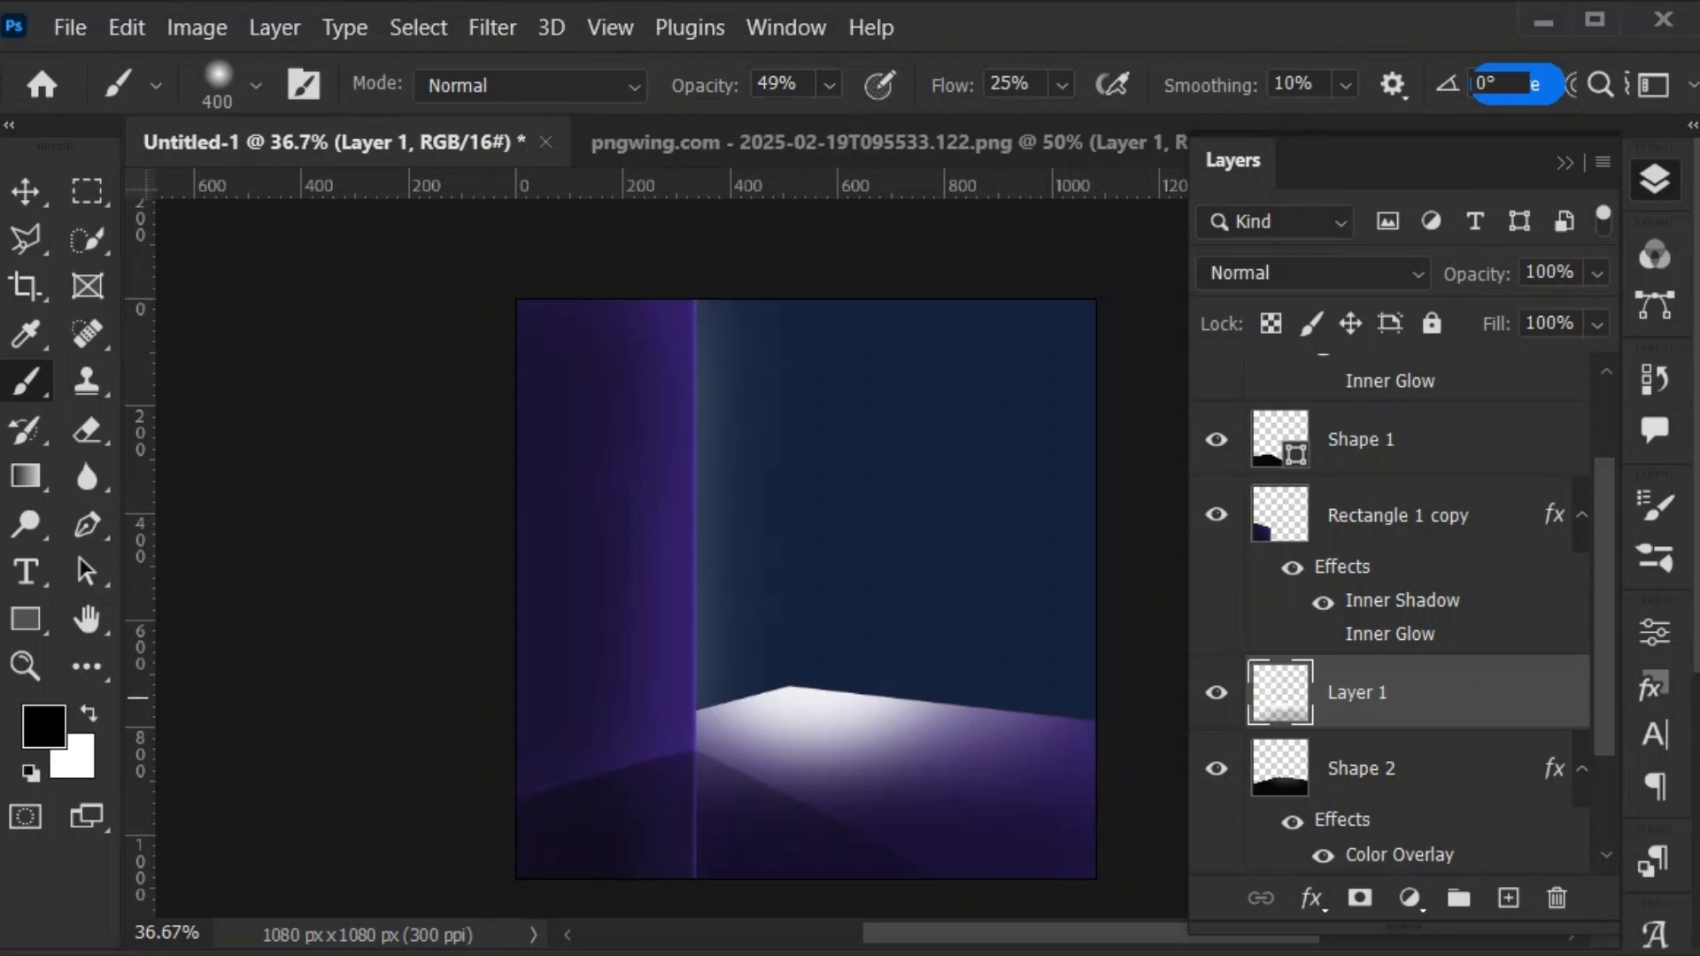
pyautogui.moveTo(1064, 306); pyautogui.dragTo(1122, 841)
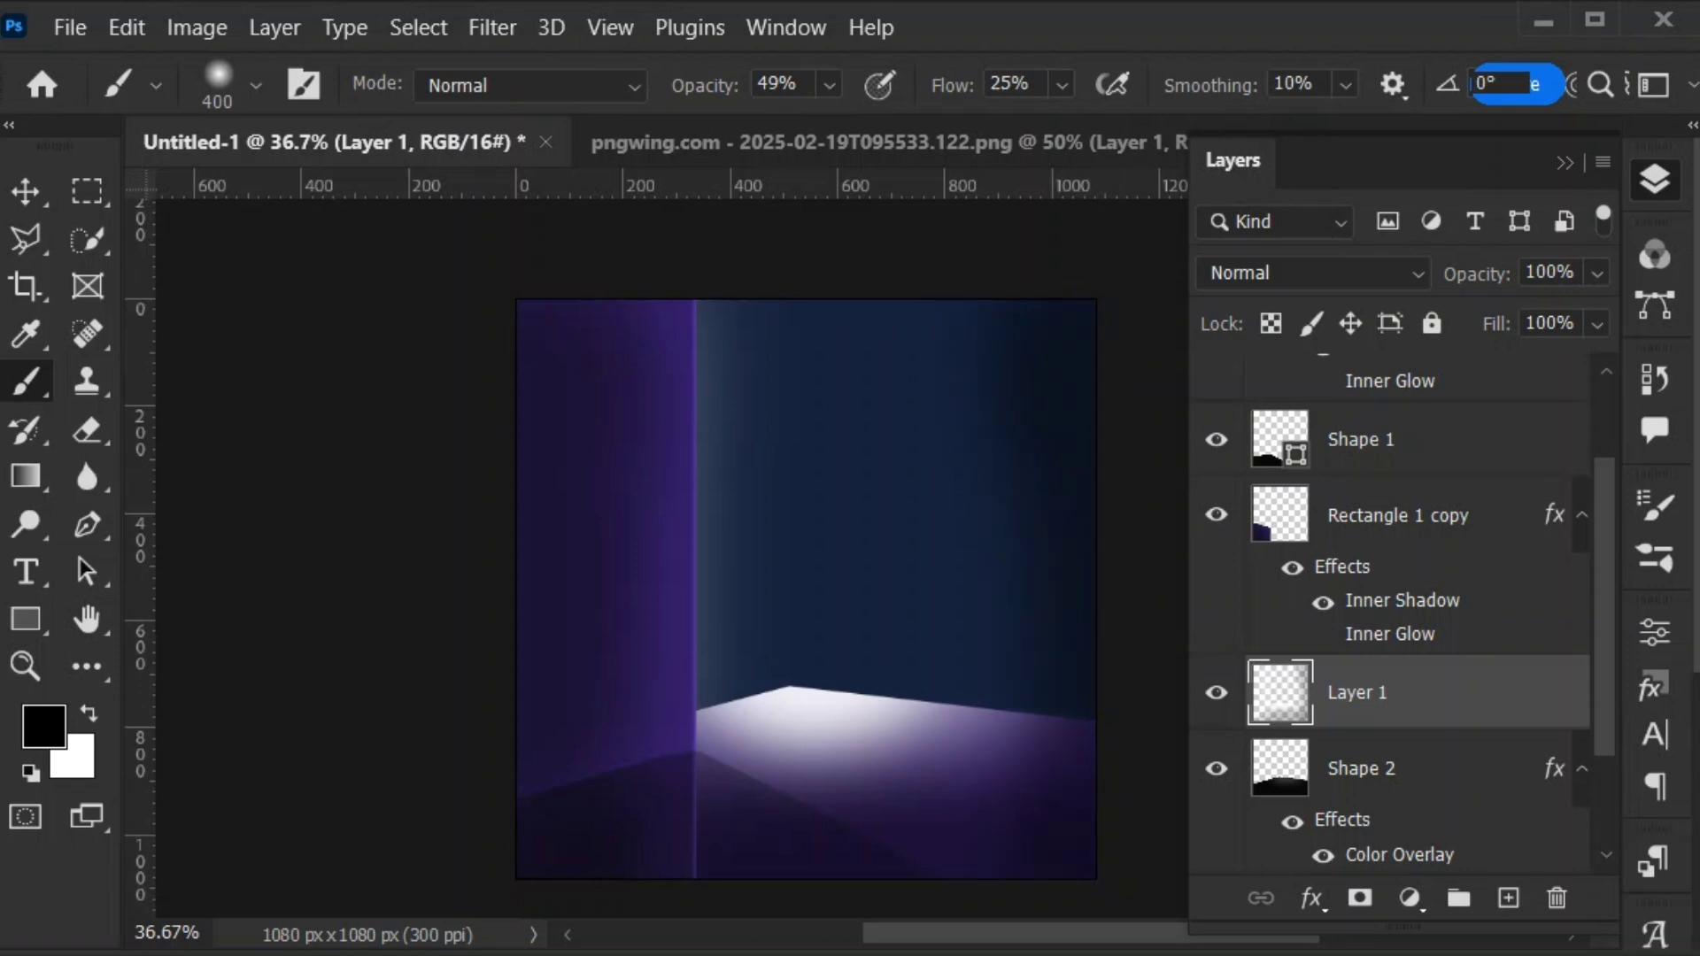
pyautogui.hotkey('ctrl', 'z')
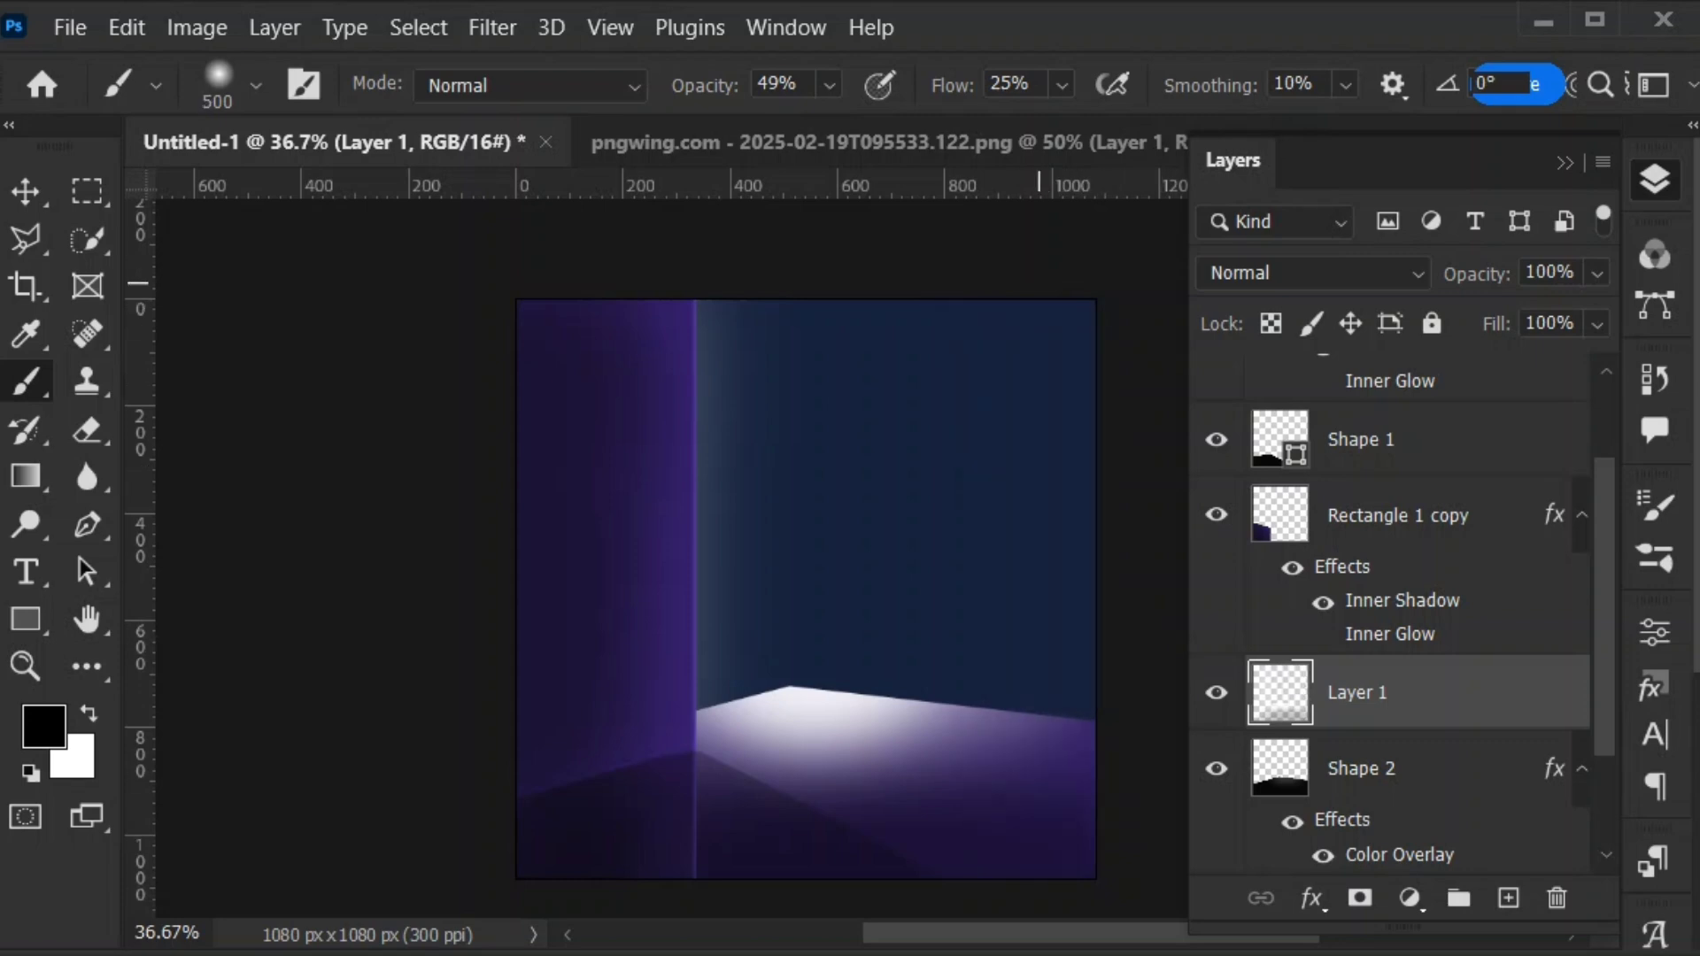
pyautogui.moveTo(1161, 331); pyautogui.dragTo(1132, 502)
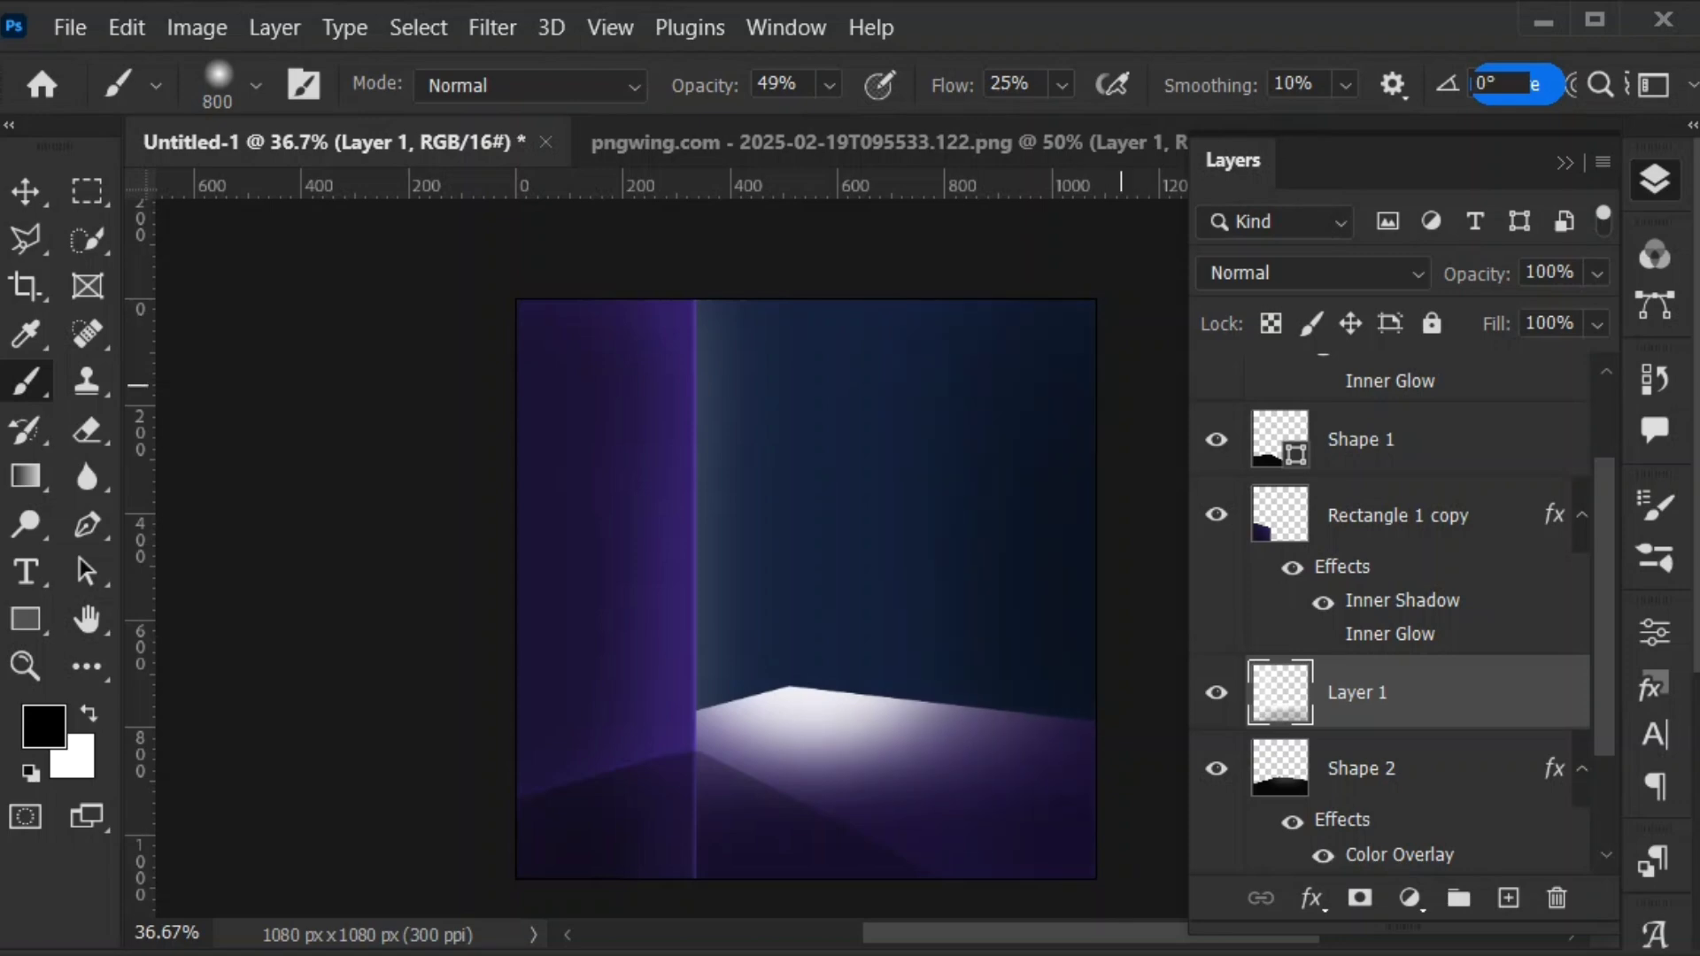
# Paste the perfume bottle, scale it to about 44.48% × 48.24% and place it on the floor highlight
pyautogui.press('v')
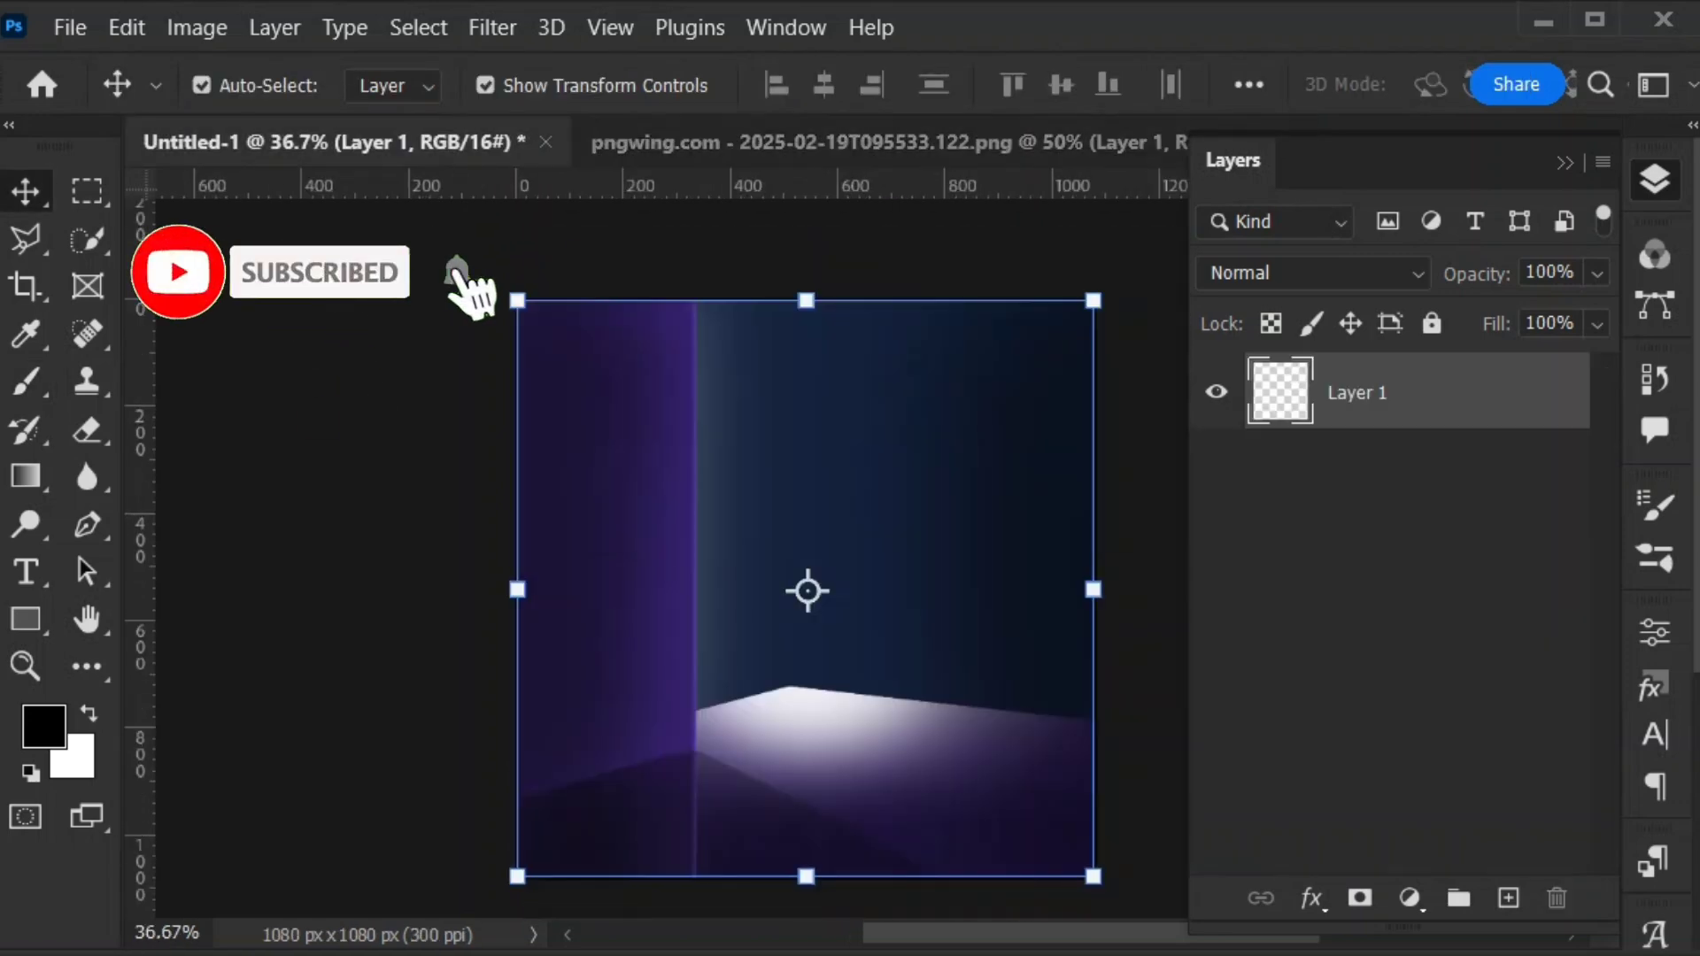
pyautogui.hotkey('ctrl', 'v')
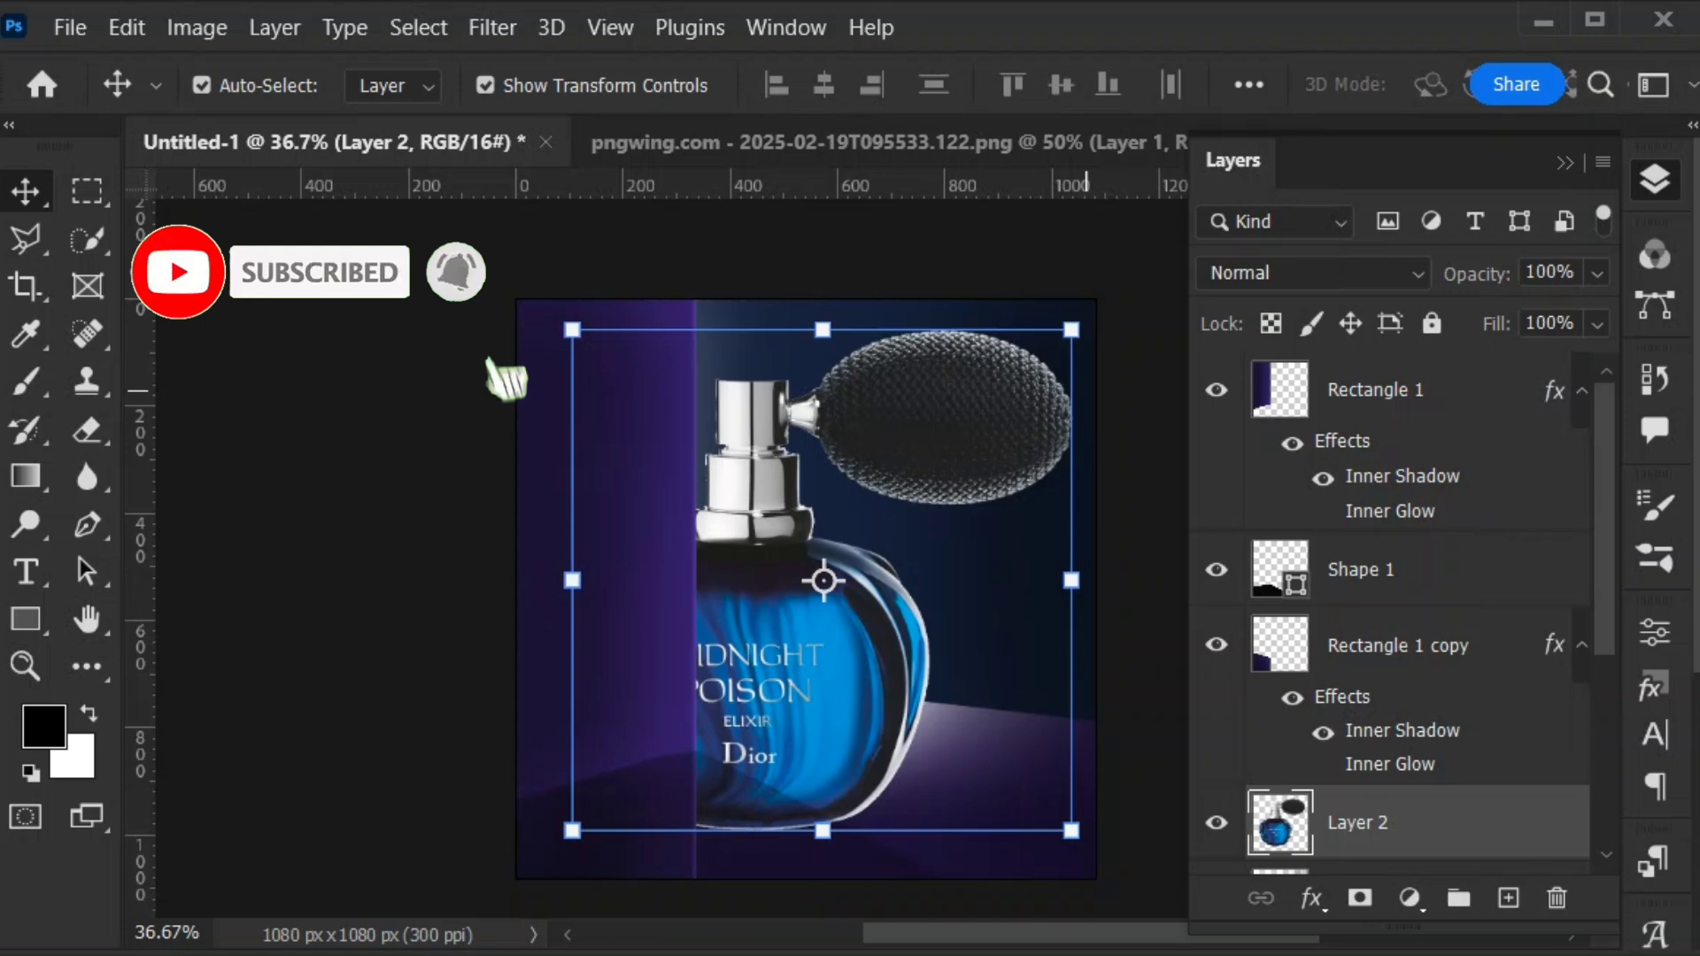
pyautogui.moveTo(1092, 298); pyautogui.dragTo(794, 589)
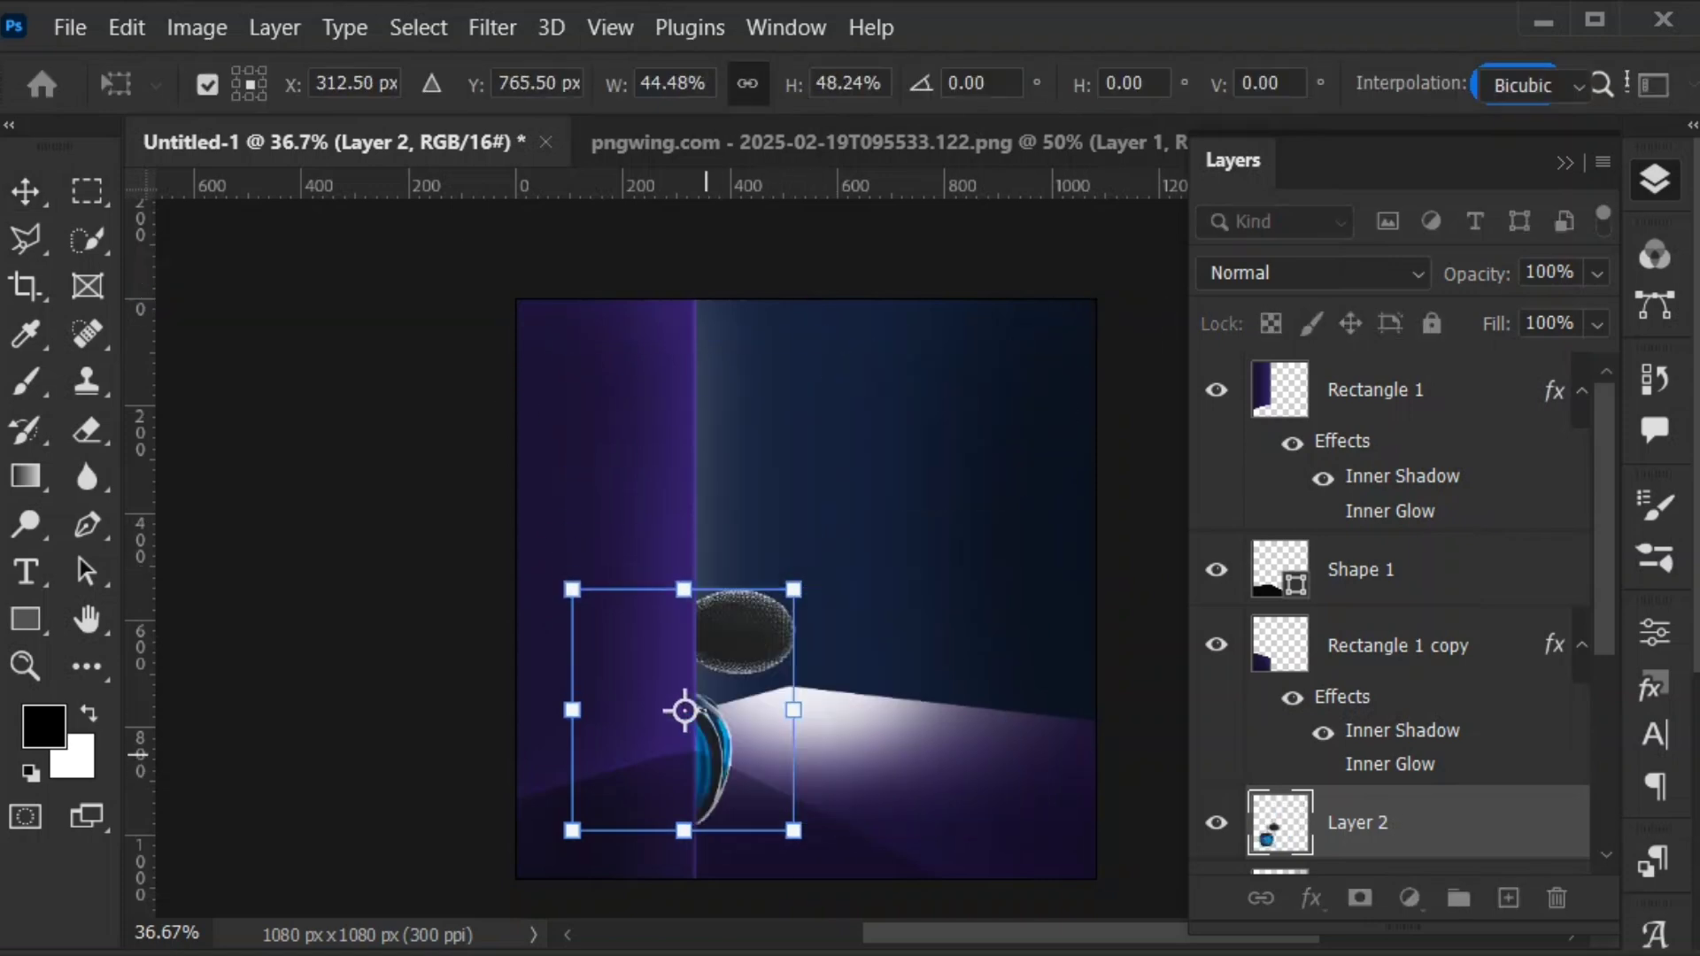
pyautogui.moveTo(713, 768); pyautogui.dragTo(901, 674)
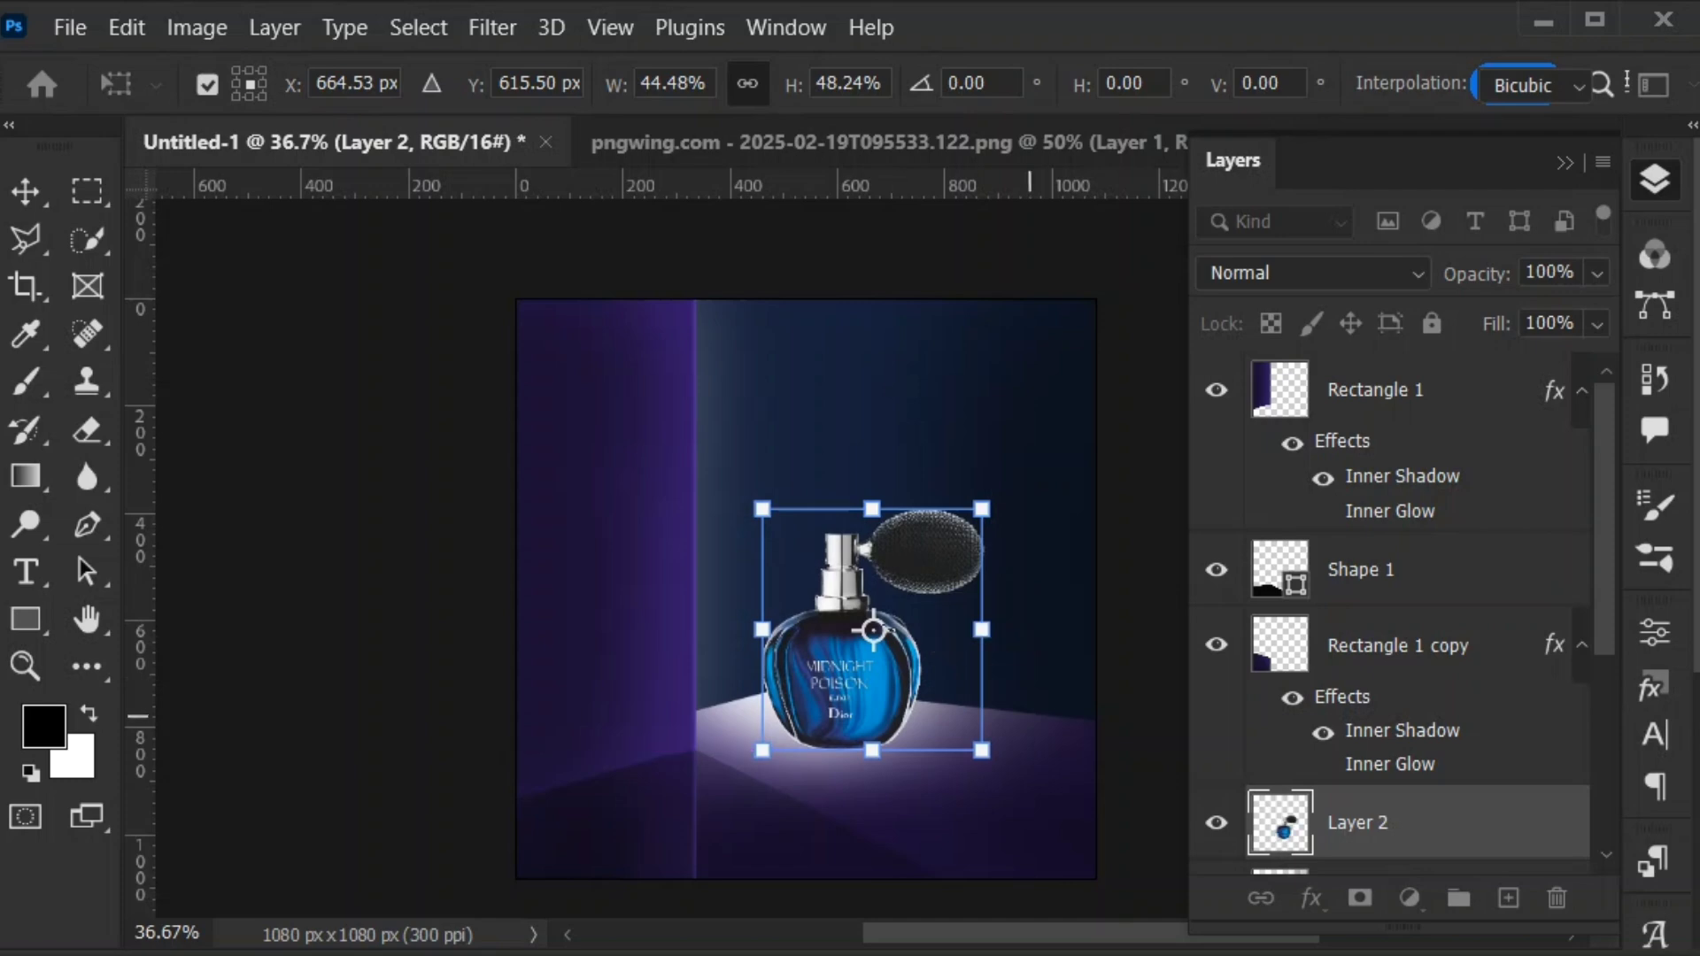
pyautogui.press('Return')
pyautogui.click(1077, 711)
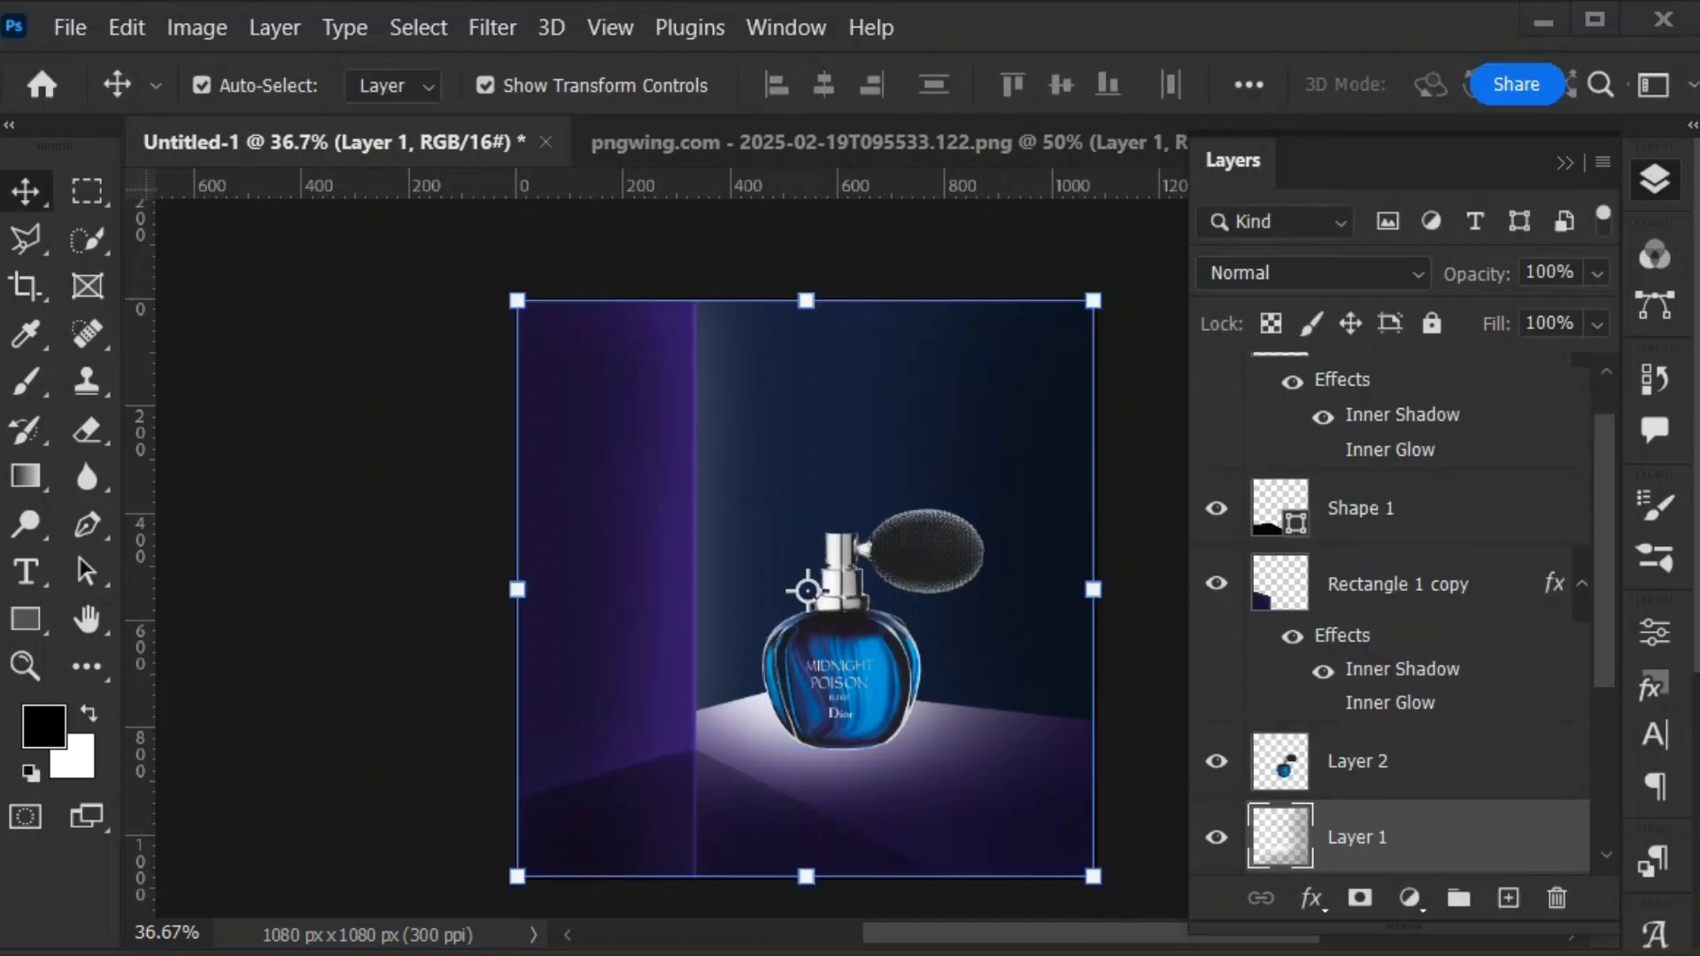
# Duplicate the bottle layer, flip the copy vertically and place it directly beneath the bottle as a reflection
pyautogui.click(872, 665)
pyautogui.hotkey('ctrl', 'j')
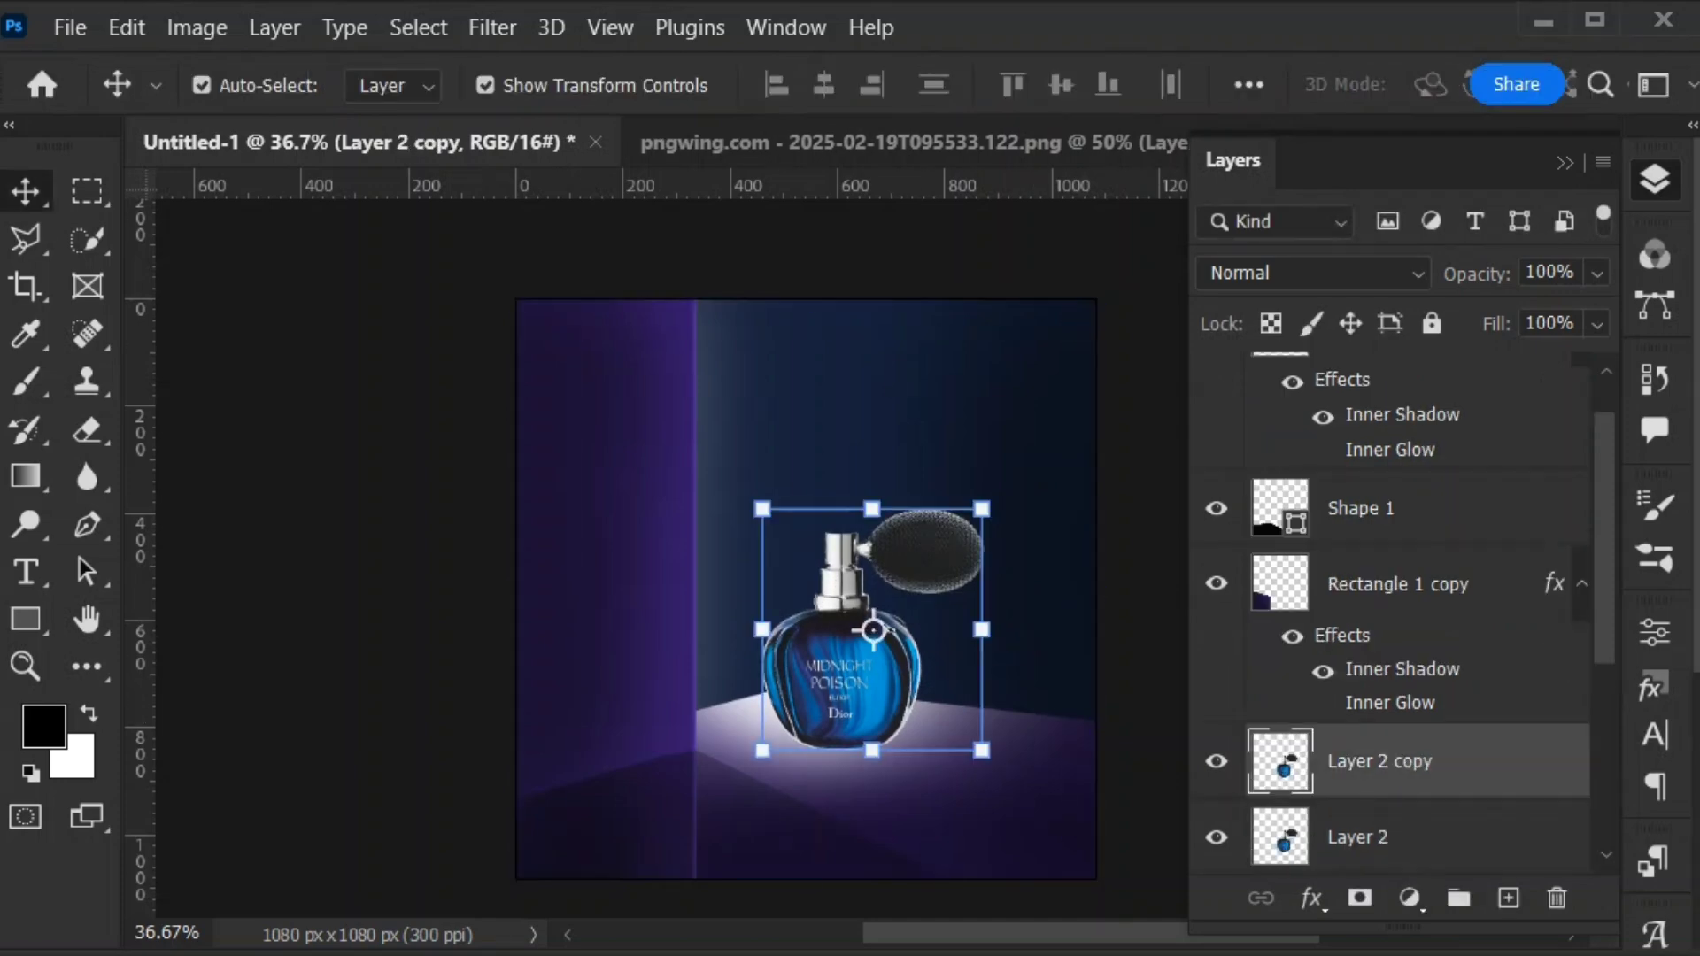
pyautogui.click(127, 28)
pyautogui.moveTo(203, 818)
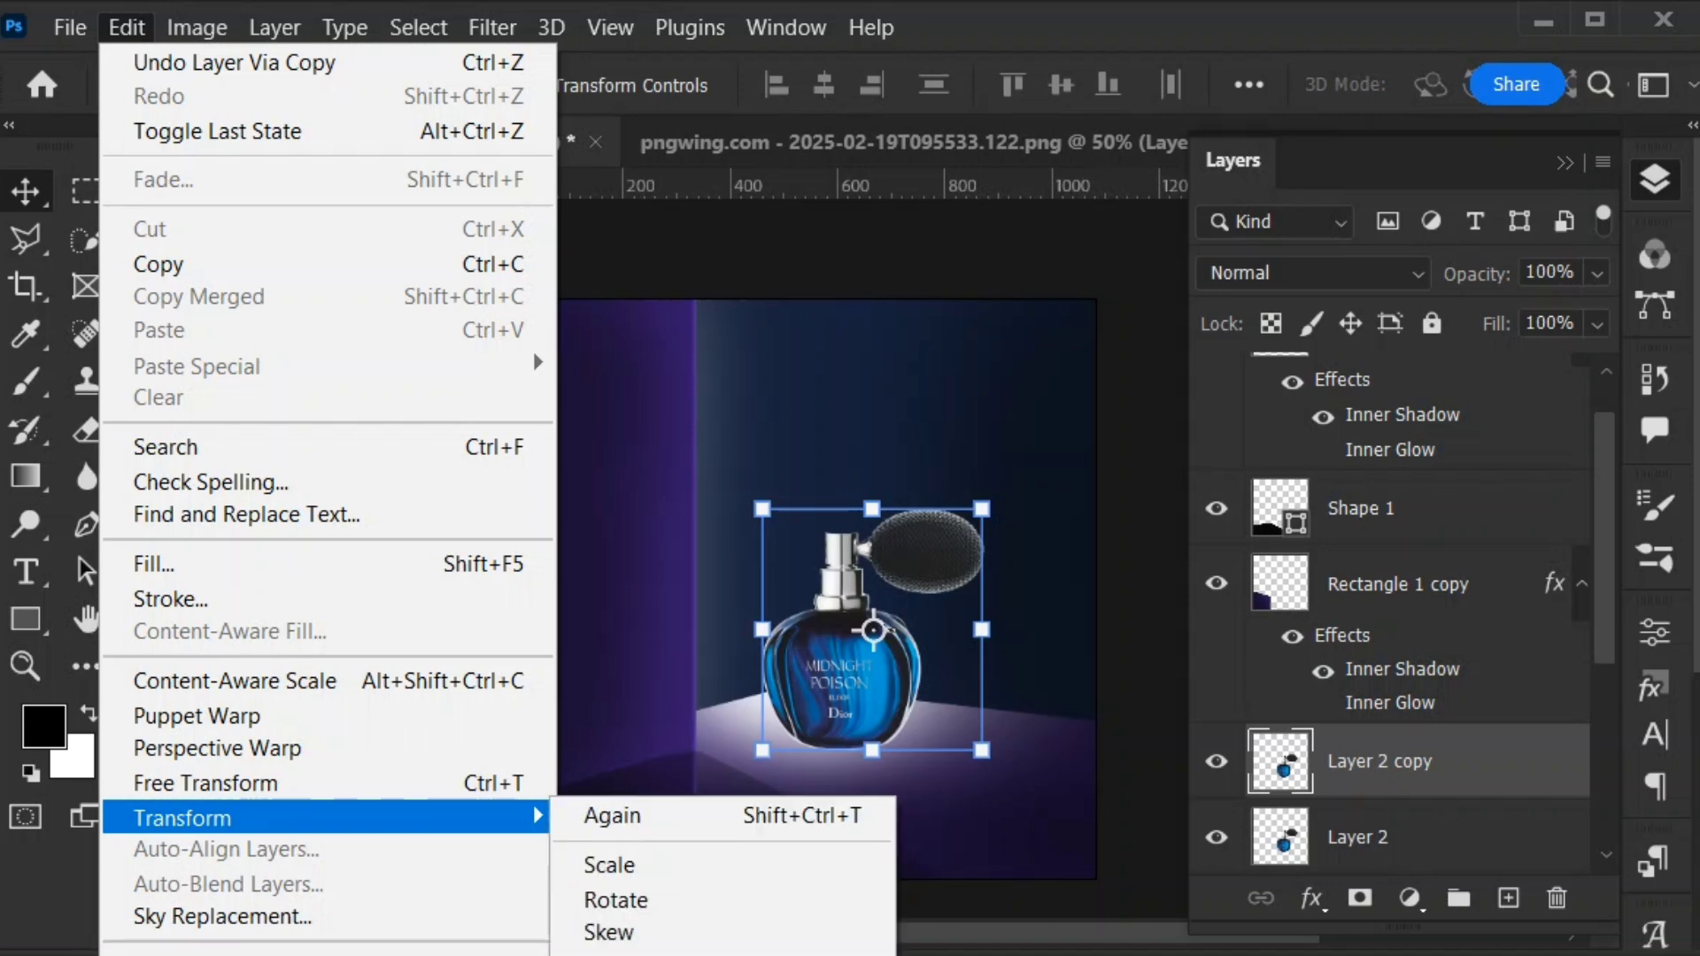
pyautogui.click(634, 953)
pyautogui.moveTo(832, 575); pyautogui.dragTo(837, 816)
pyautogui.moveTo(872, 872); pyautogui.dragTo(872, 872)
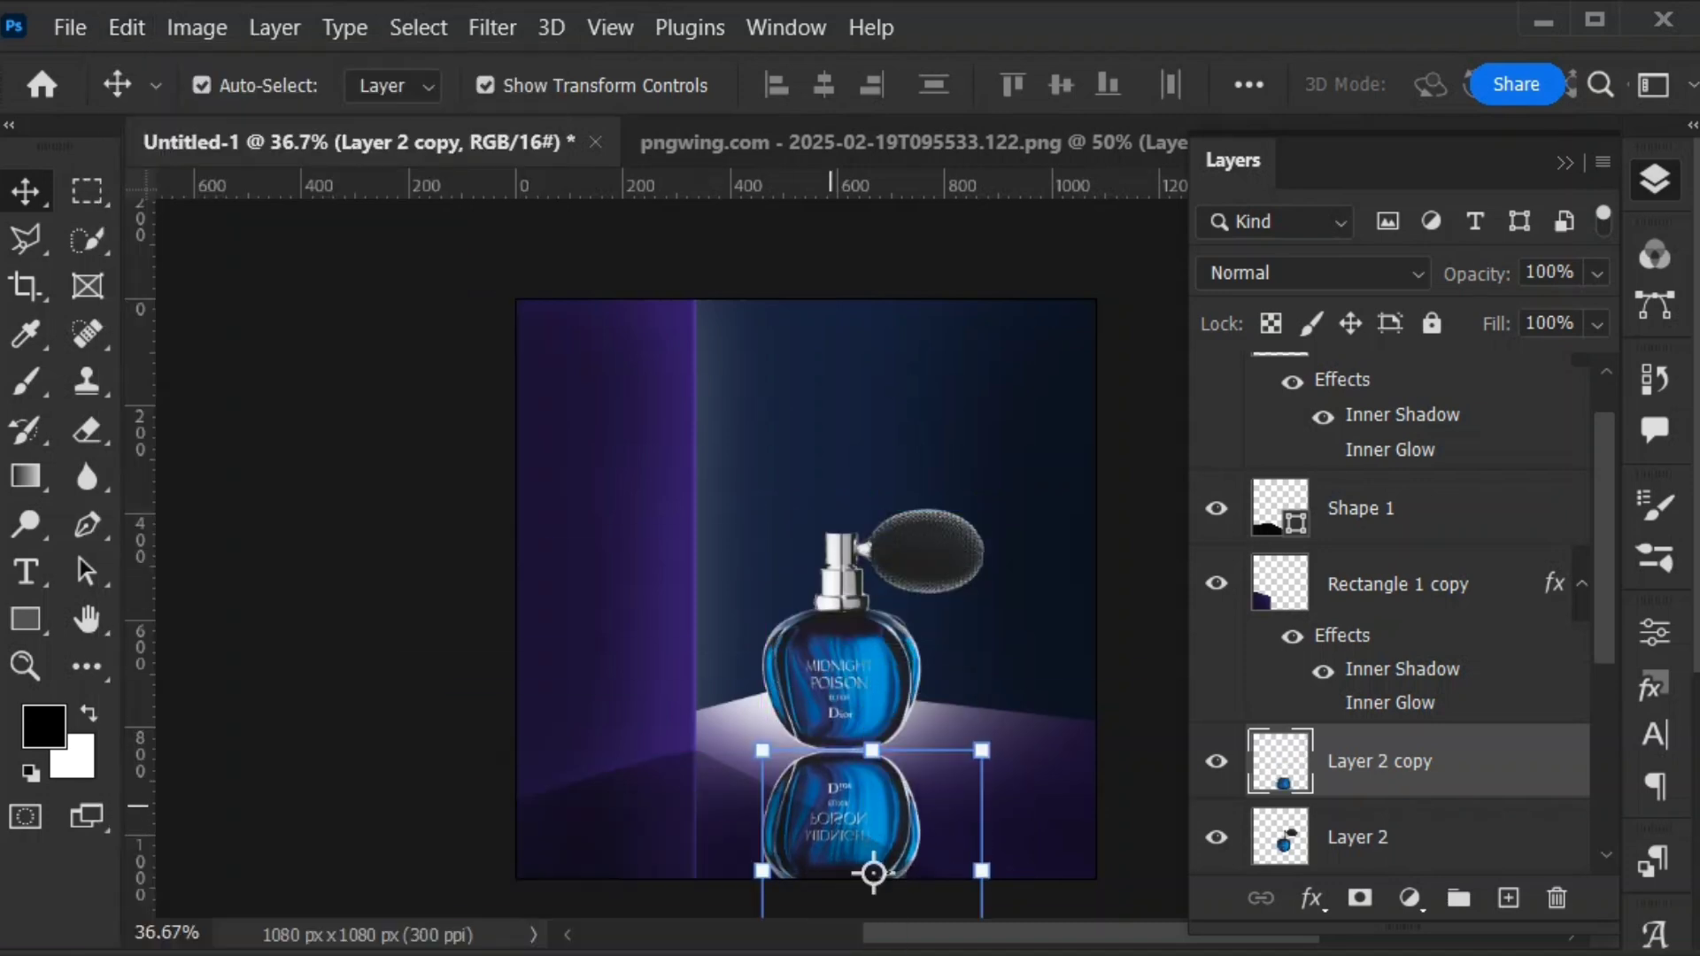
# Fade the bottle's reflection with a 400 px Soft Round eraser at 35% opacity
pyautogui.press('e')
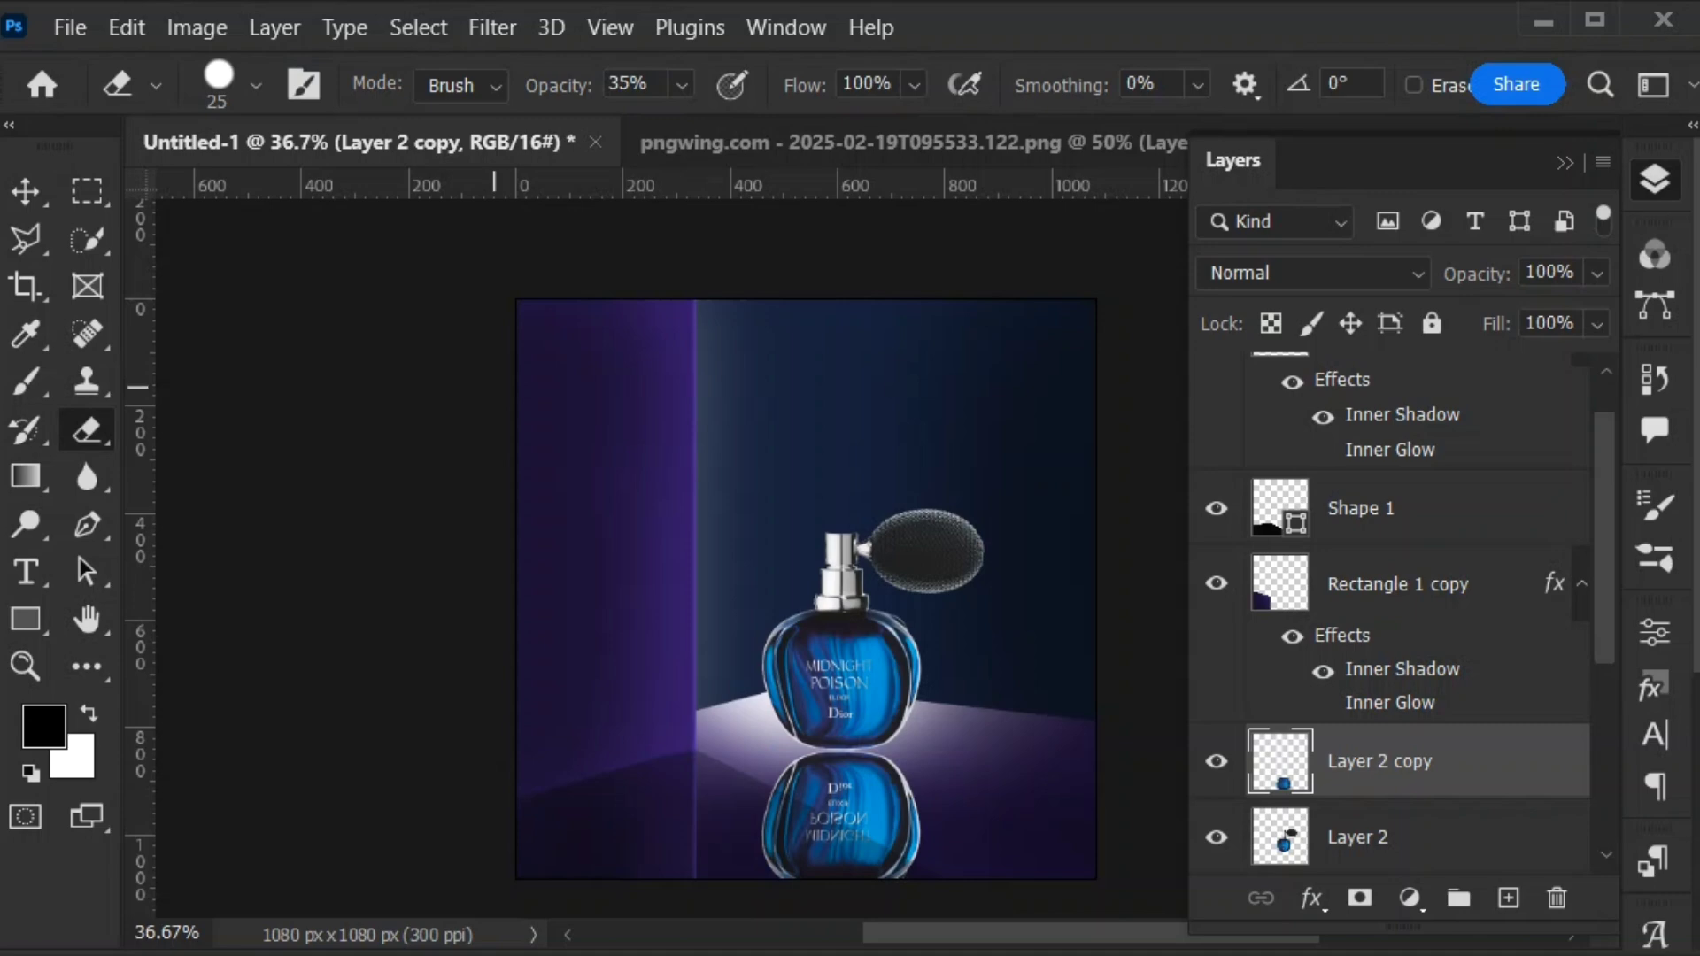
pyautogui.press(']')
pyautogui.press(']')
pyautogui.press(']')
pyautogui.press(']')
pyautogui.click(256, 85)
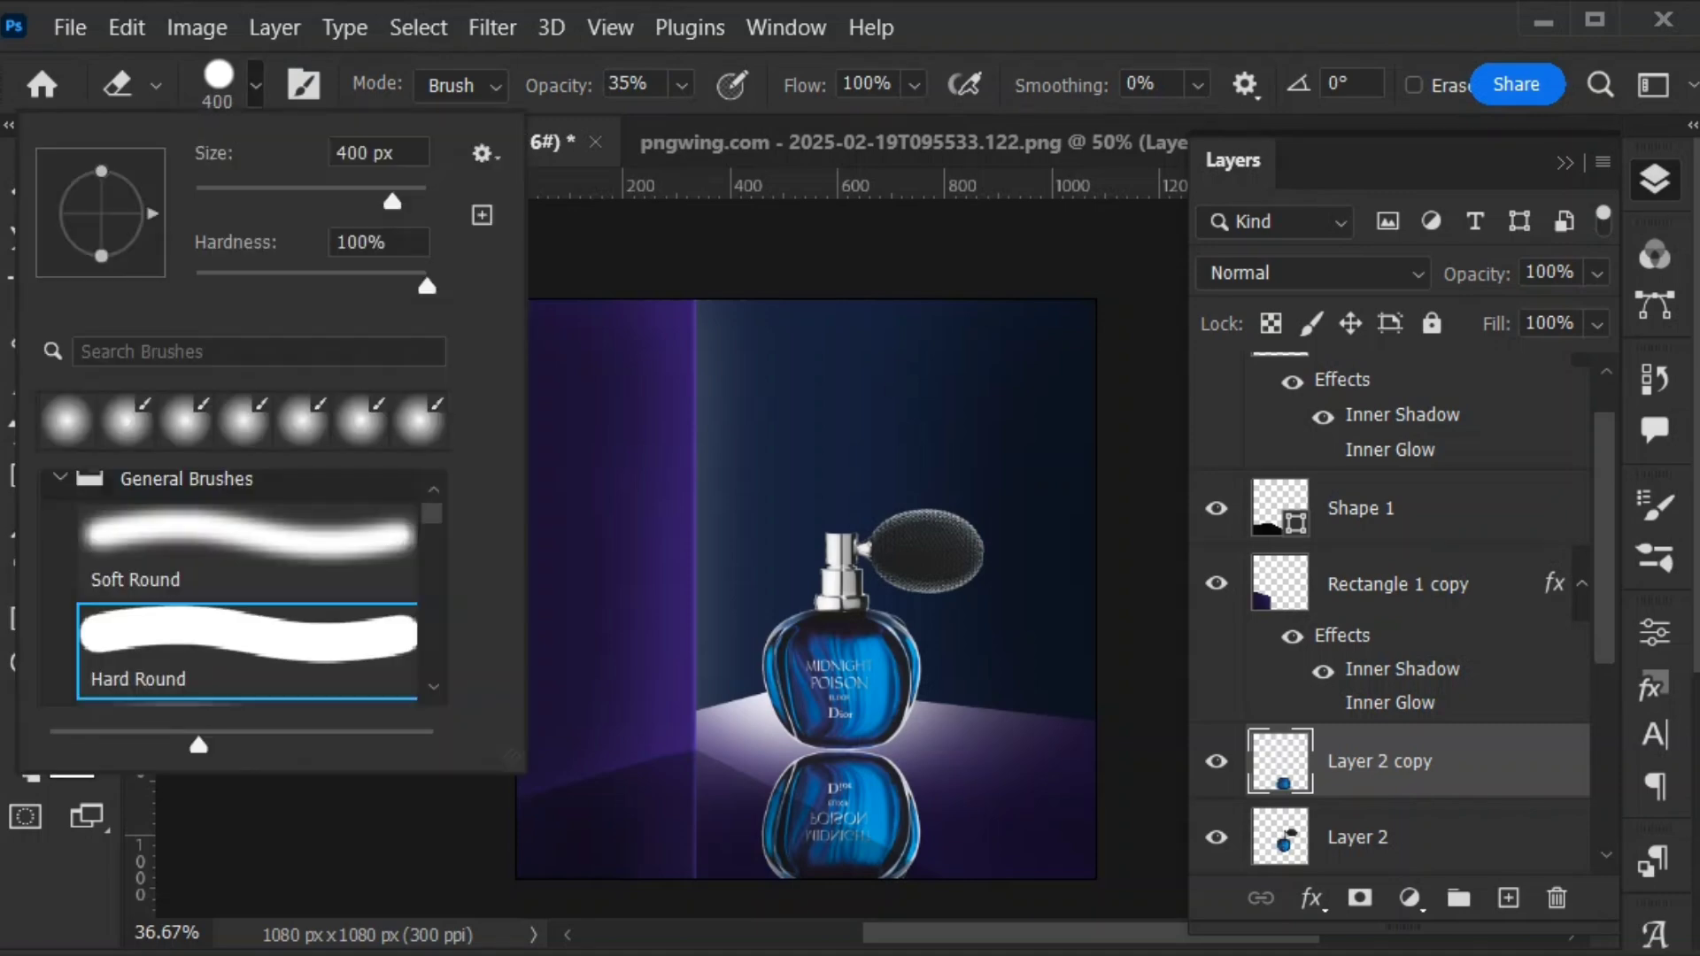
pyautogui.click(246, 551)
pyautogui.click(890, 890)
pyautogui.moveTo(890, 933)
pyautogui.mouseDown()
pyautogui.moveTo(764, 889)
pyautogui.moveTo(863, 863)
pyautogui.moveTo(706, 872)
pyautogui.moveTo(1054, 860)
pyautogui.mouseUp()
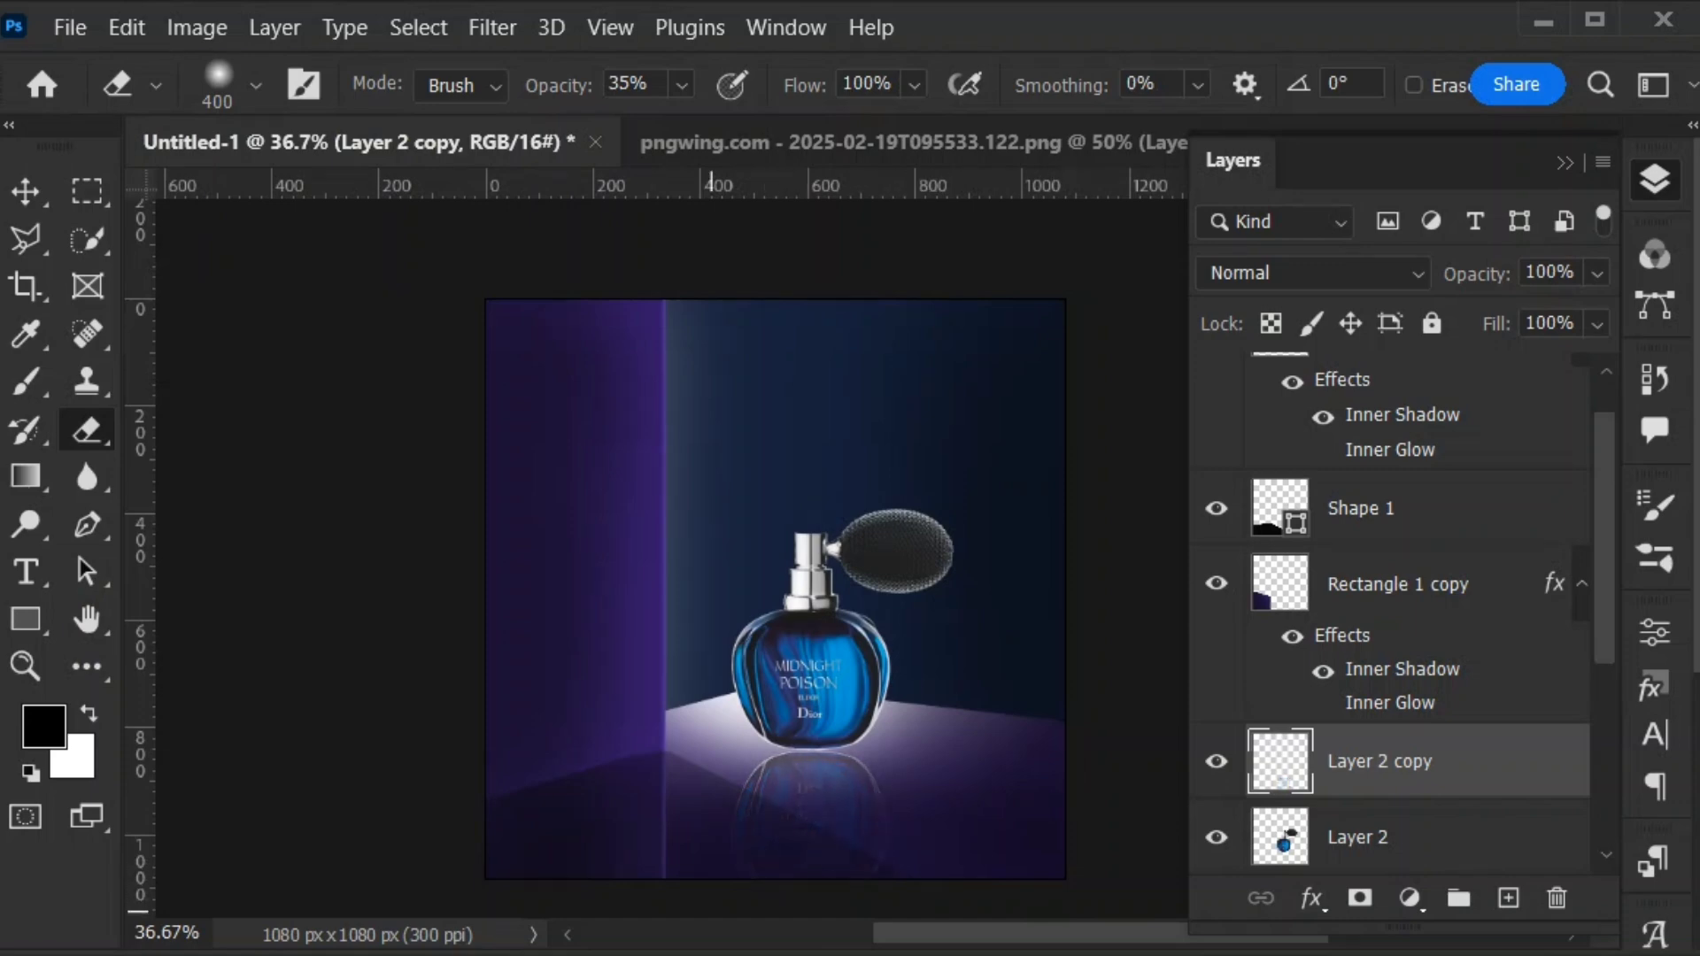
pyautogui.moveTo(826, 875); pyautogui.dragTo(722, 872)
pyautogui.click(26, 192)
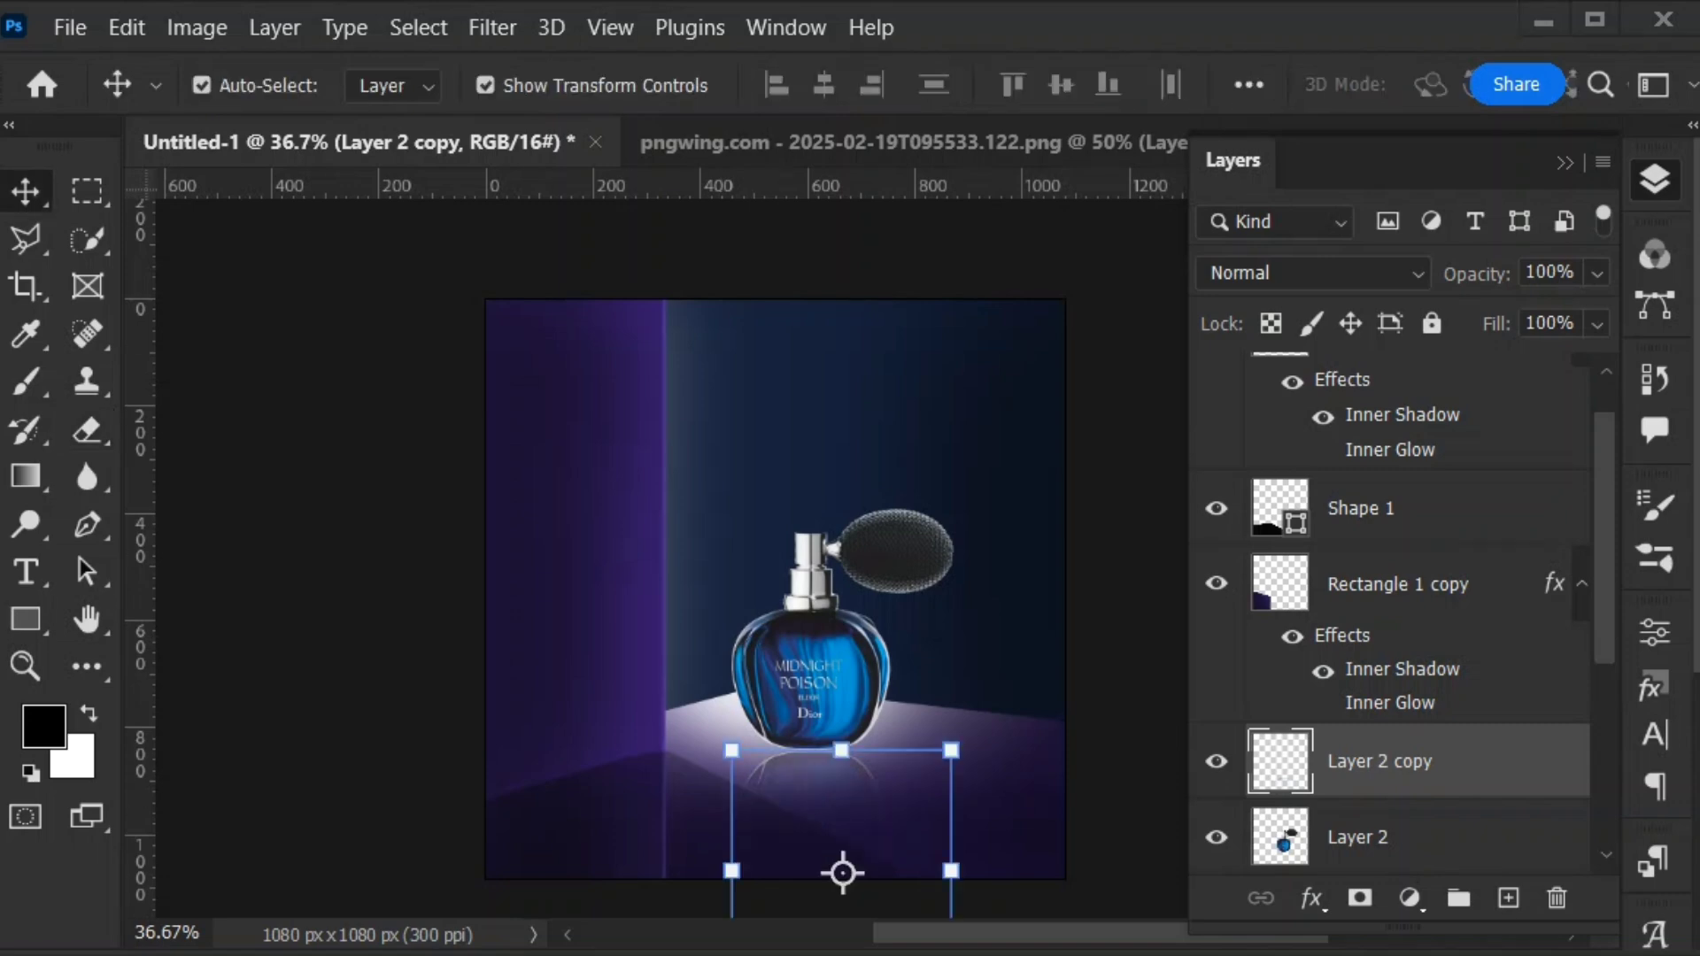
# Draw a thin black ellipse about 318 × 23 px with no stroke on the wall above the bottle
pyautogui.click(1655, 632)
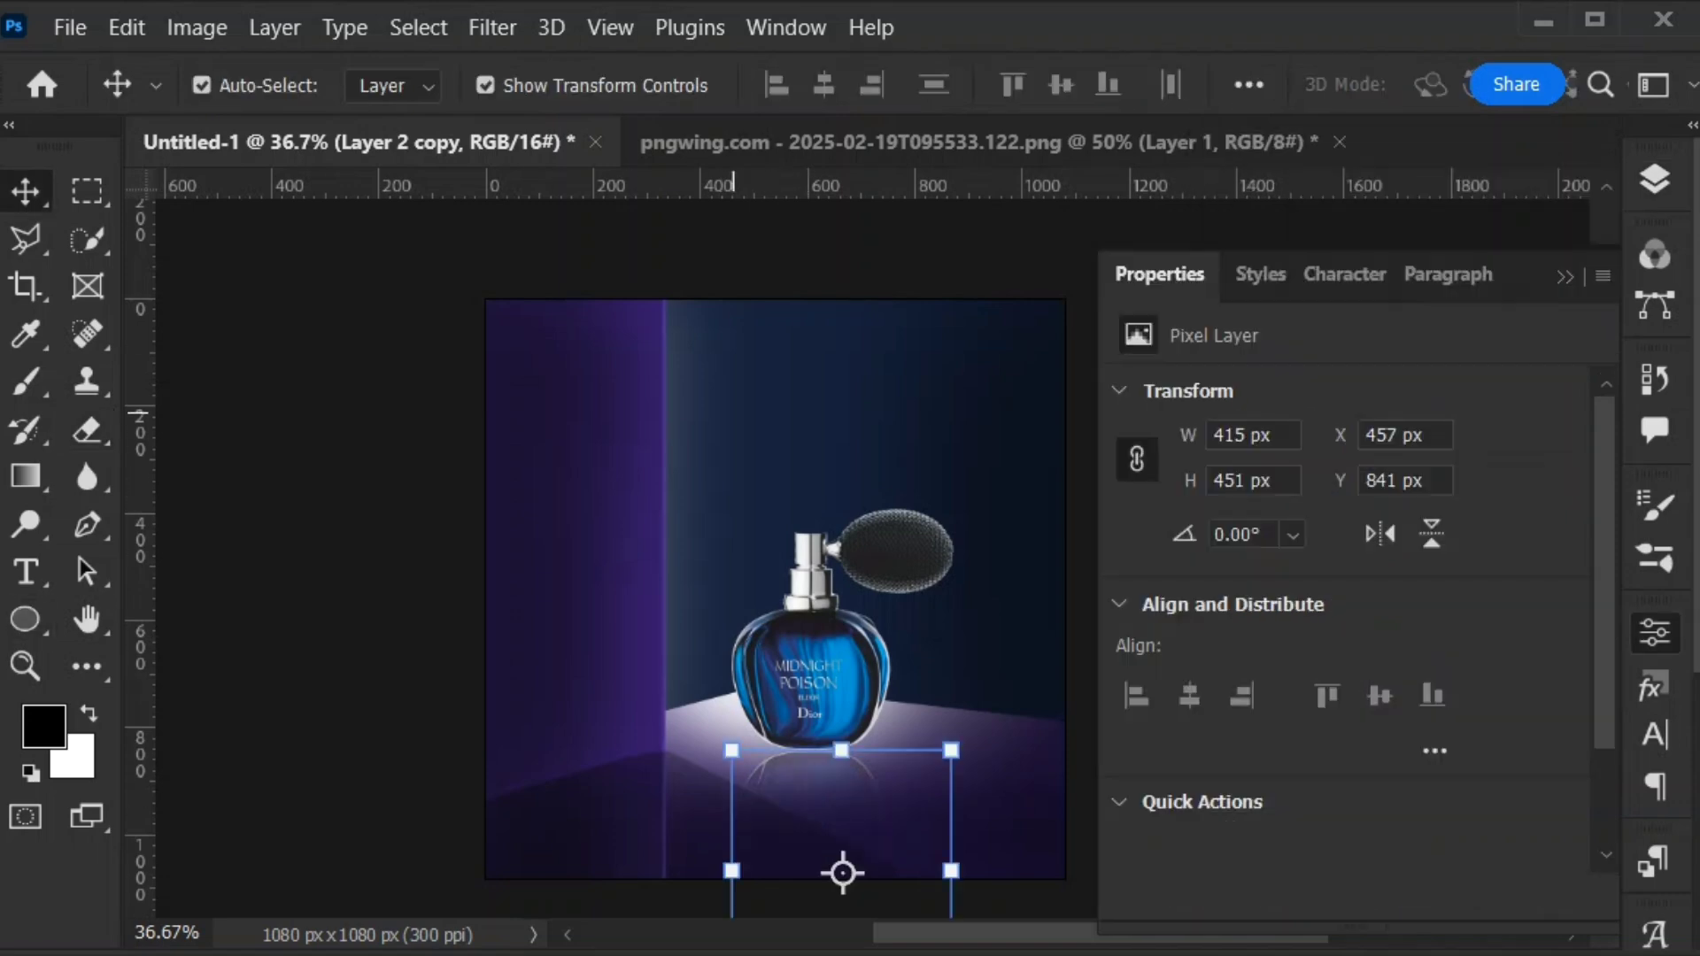
pyautogui.click(733, 410)
pyautogui.click(26, 619)
pyautogui.moveTo(745, 393); pyautogui.dragTo(916, 405)
pyautogui.press('v')
# Move the black ellipse under the bottle's base and place its layer between Layer 2 and Layer 1
pyautogui.scroll(4, 856, 665)
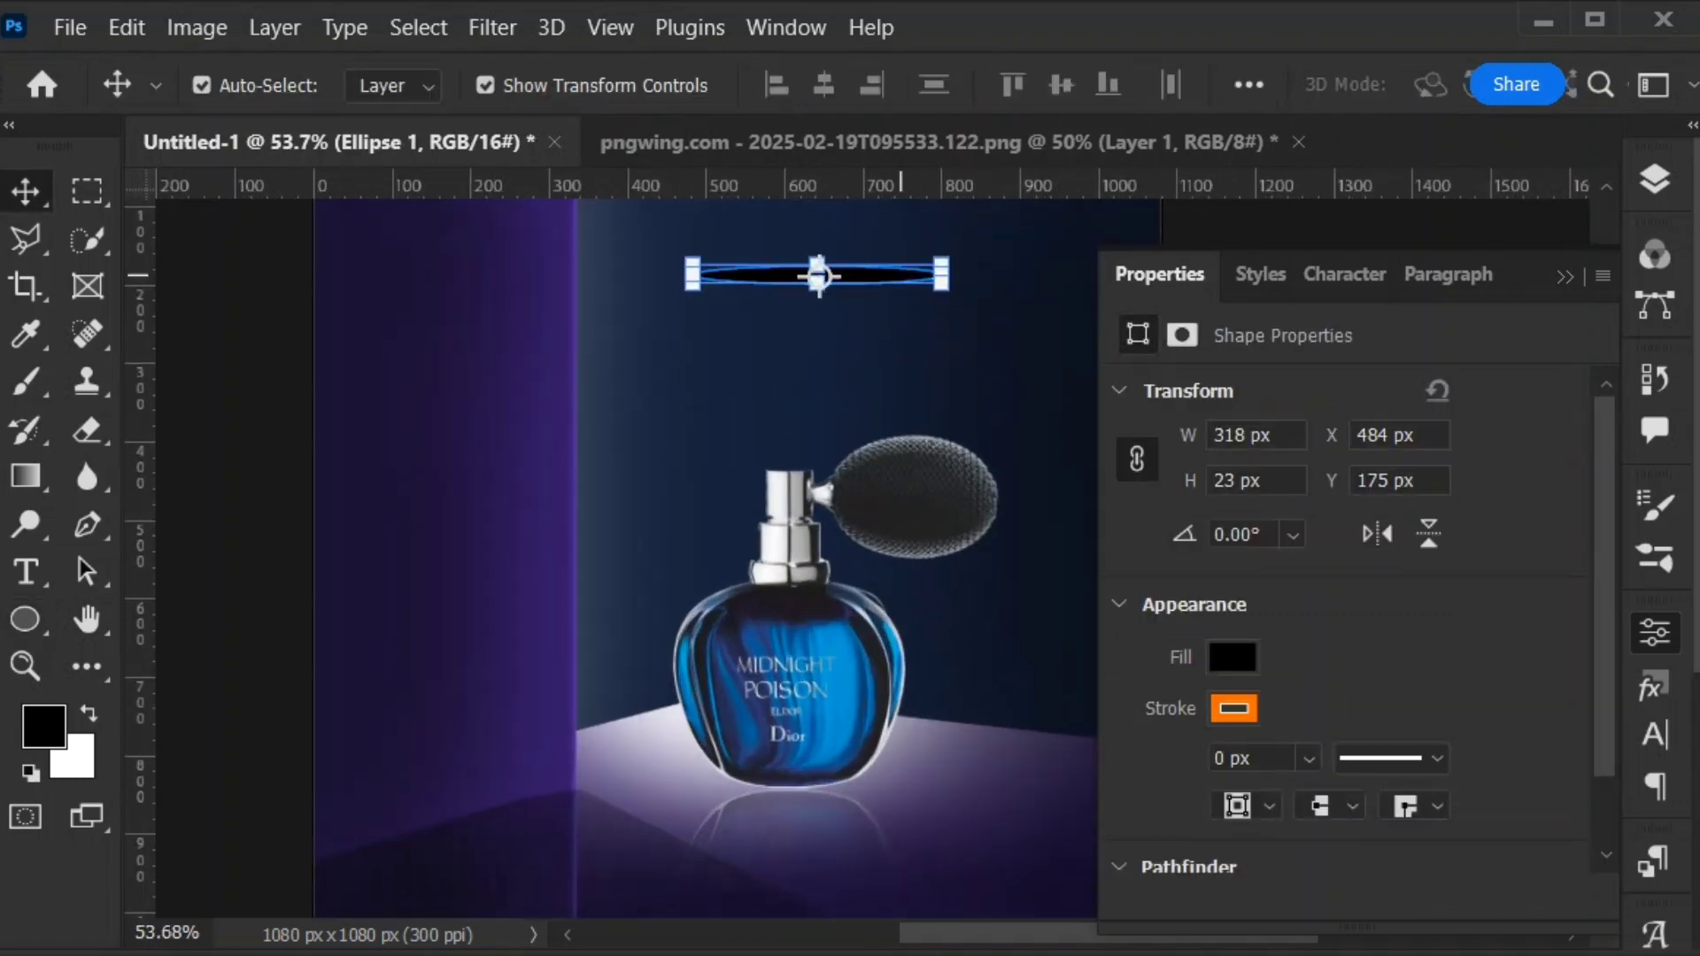
pyautogui.moveTo(907, 281); pyautogui.dragTo(916, 734)
pyautogui.hotkey('ctrl', 'z')
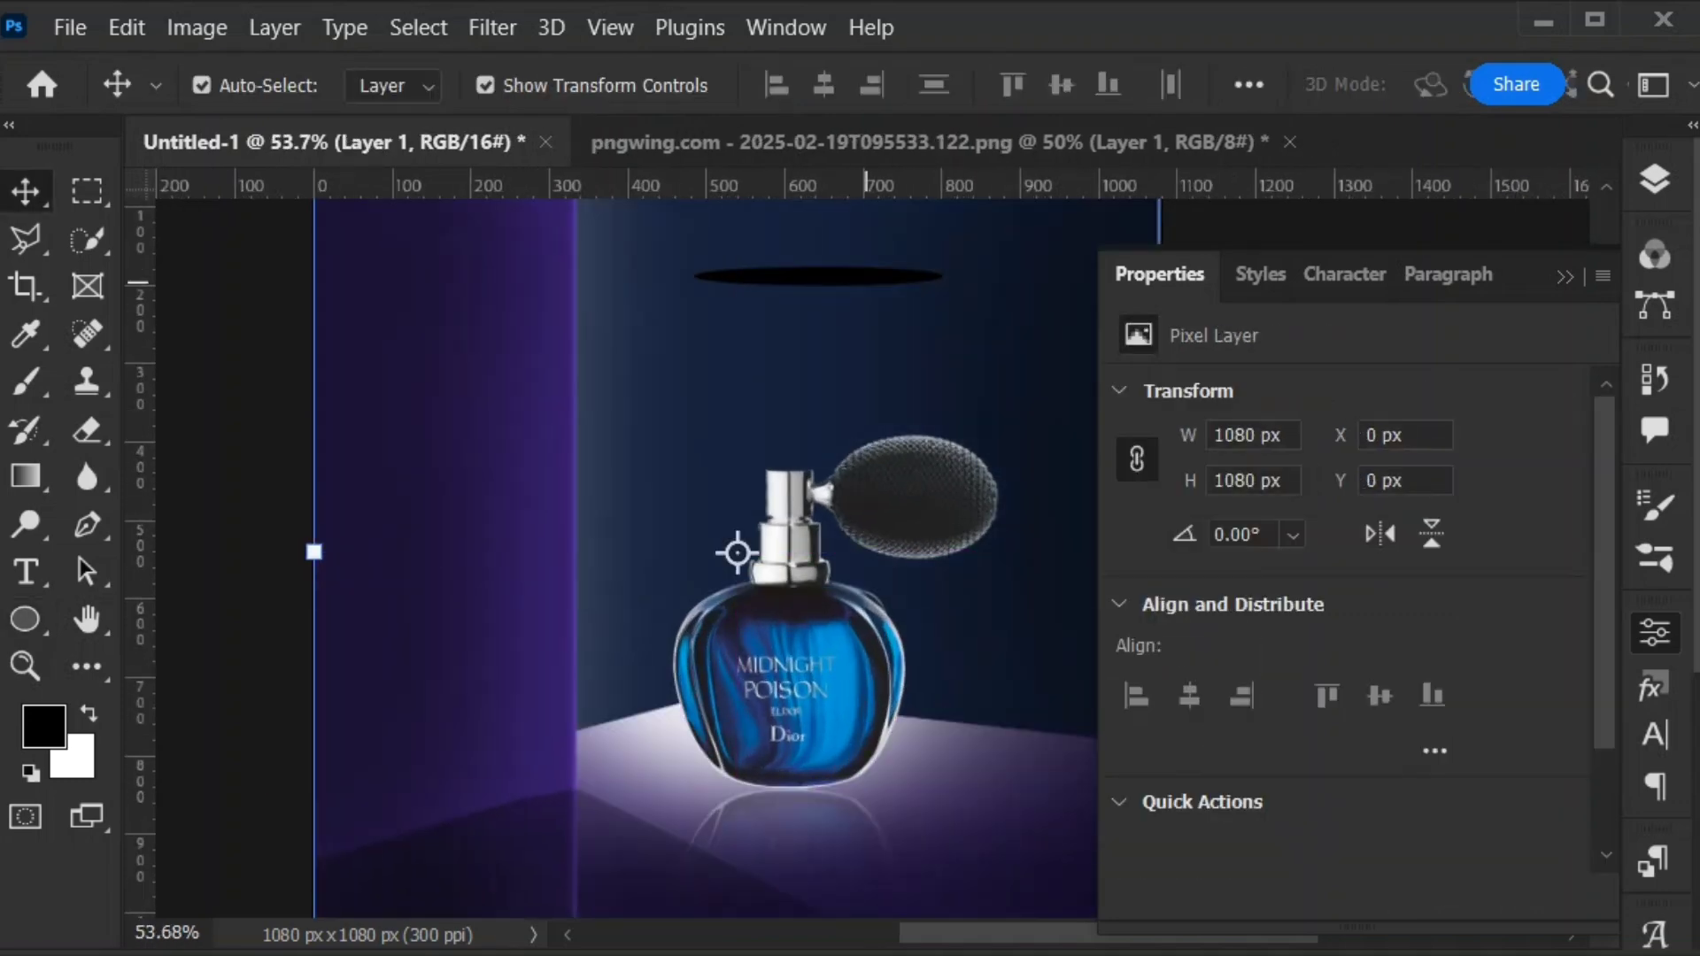
pyautogui.moveTo(819, 276); pyautogui.dragTo(797, 781)
pyautogui.press('F7')
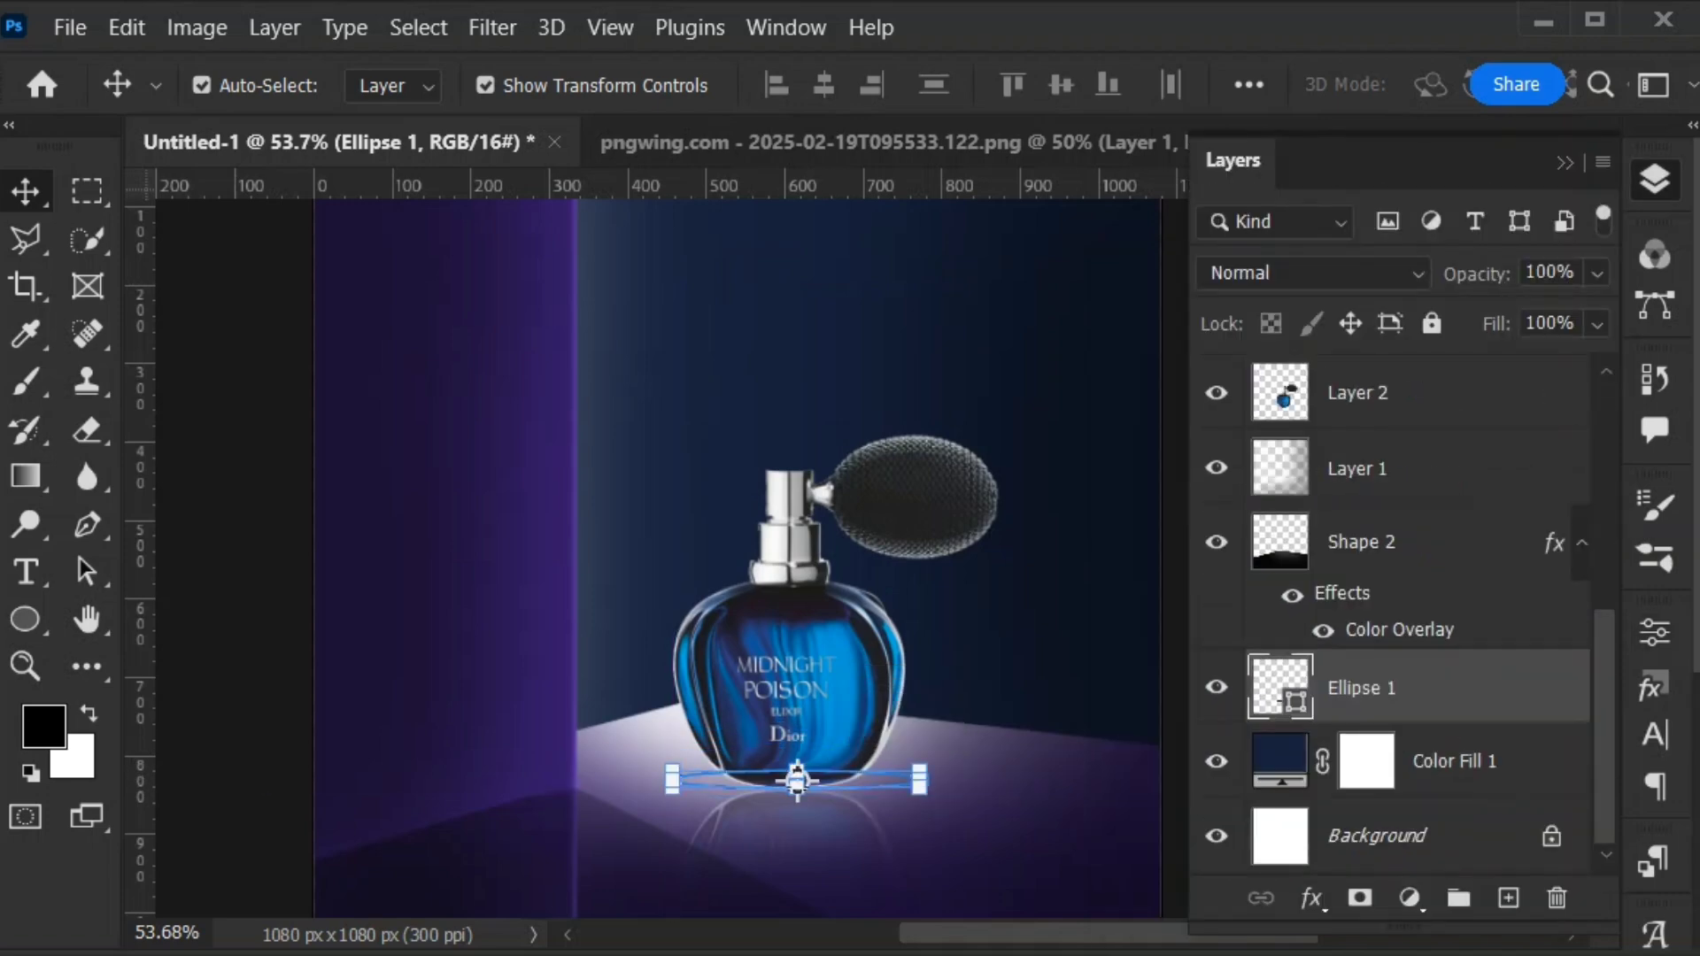
pyautogui.hotkey('ctrl', ']')
pyautogui.hotkey('ctrl', ']')
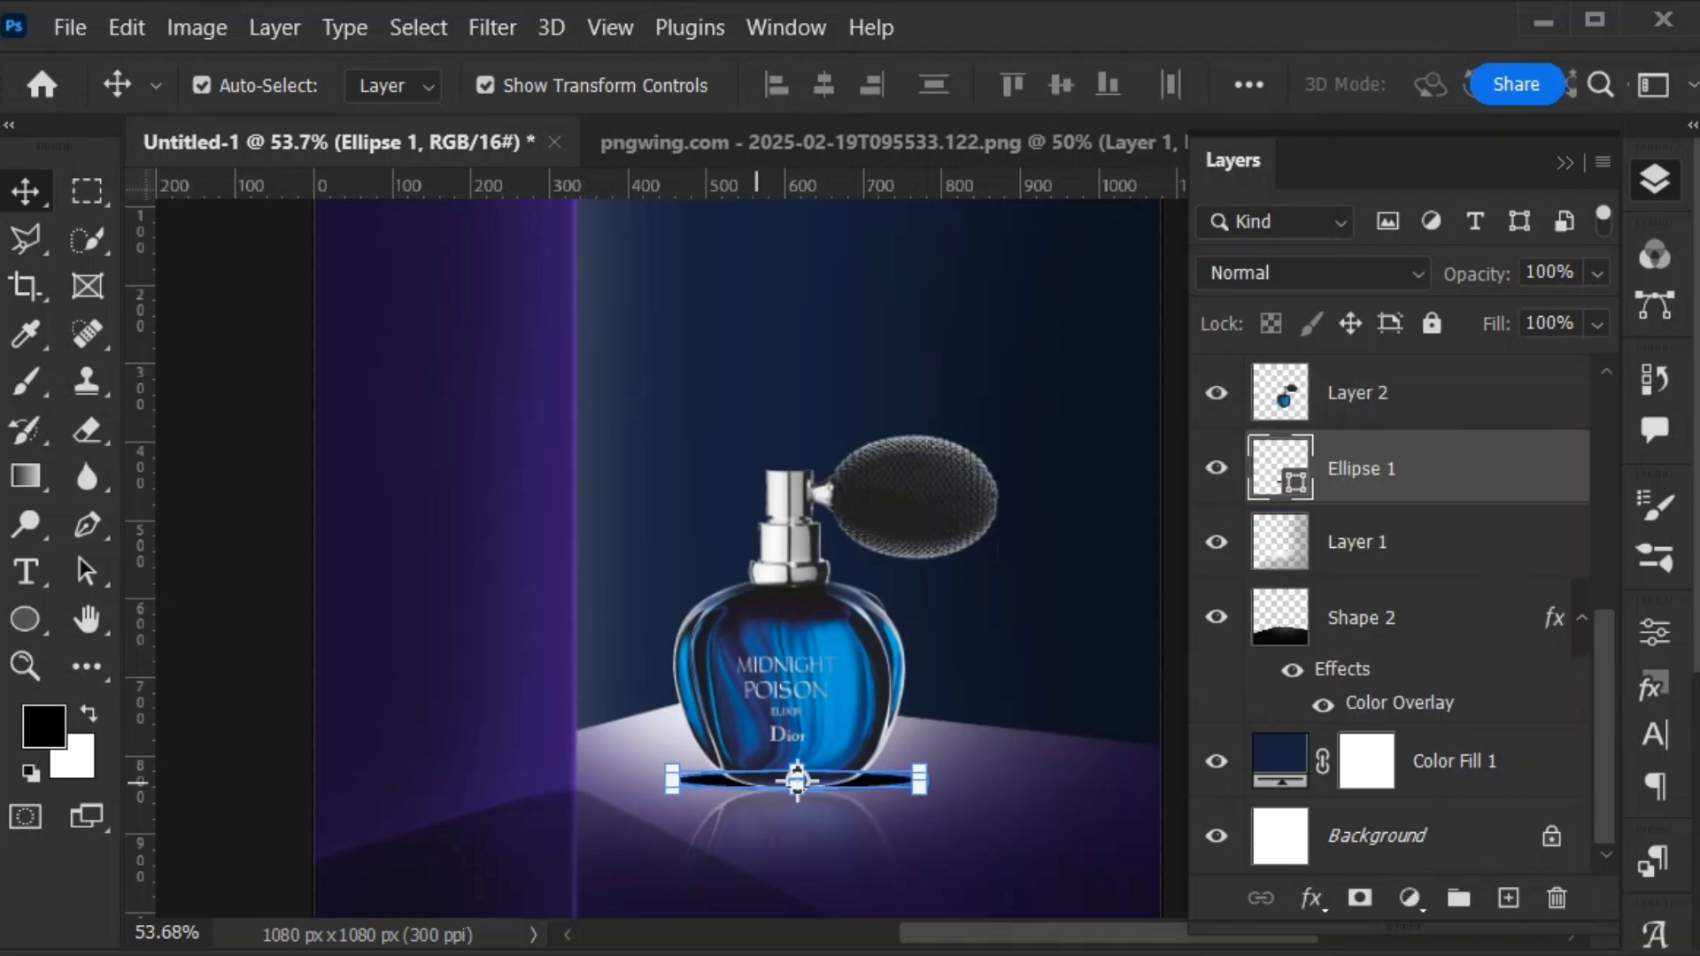
# Scale the black ellipse to about 72% and centre it directly beneath the bottle's base
pyautogui.scroll(10, 757, 783)
pyautogui.moveTo(645, 775); pyautogui.dragTo(623, 802)
pyautogui.scroll(6, 867, 836)
pyautogui.moveTo(843, 806); pyautogui.dragTo(827, 757)
pyautogui.scroll(-3, 800, 759)
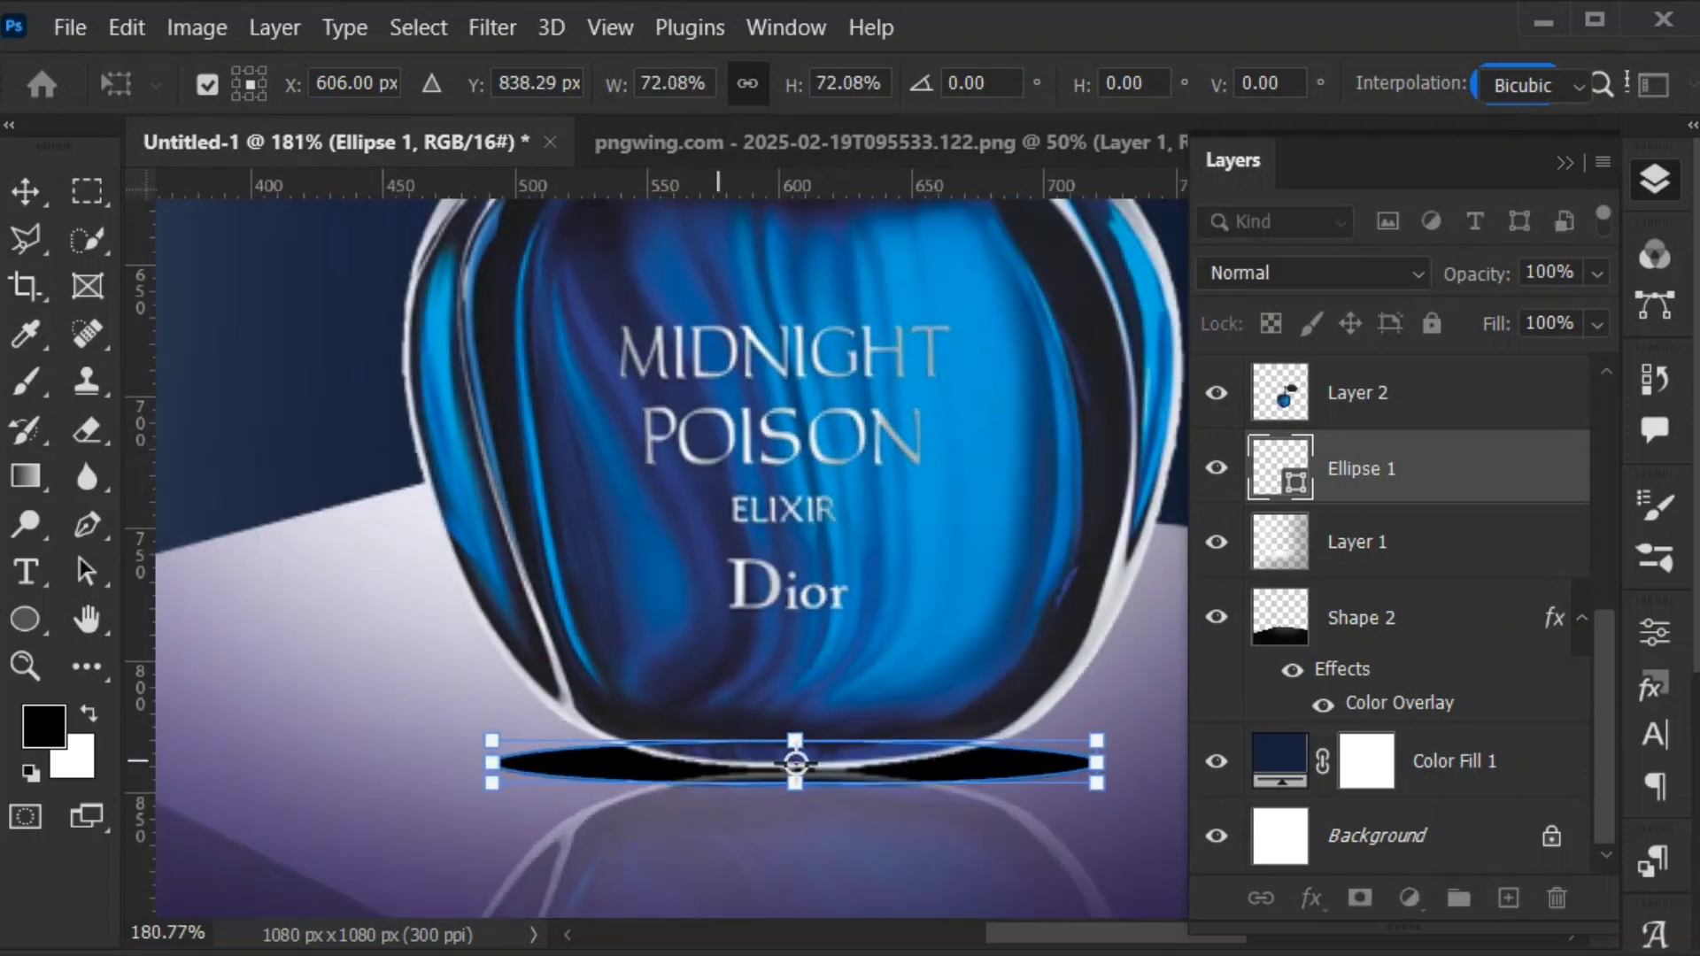
pyautogui.press('Return')
# Rasterize the ellipse and fade both of its ends with a soft eraser of 80 px at 35% opacity
pyautogui.press('e')
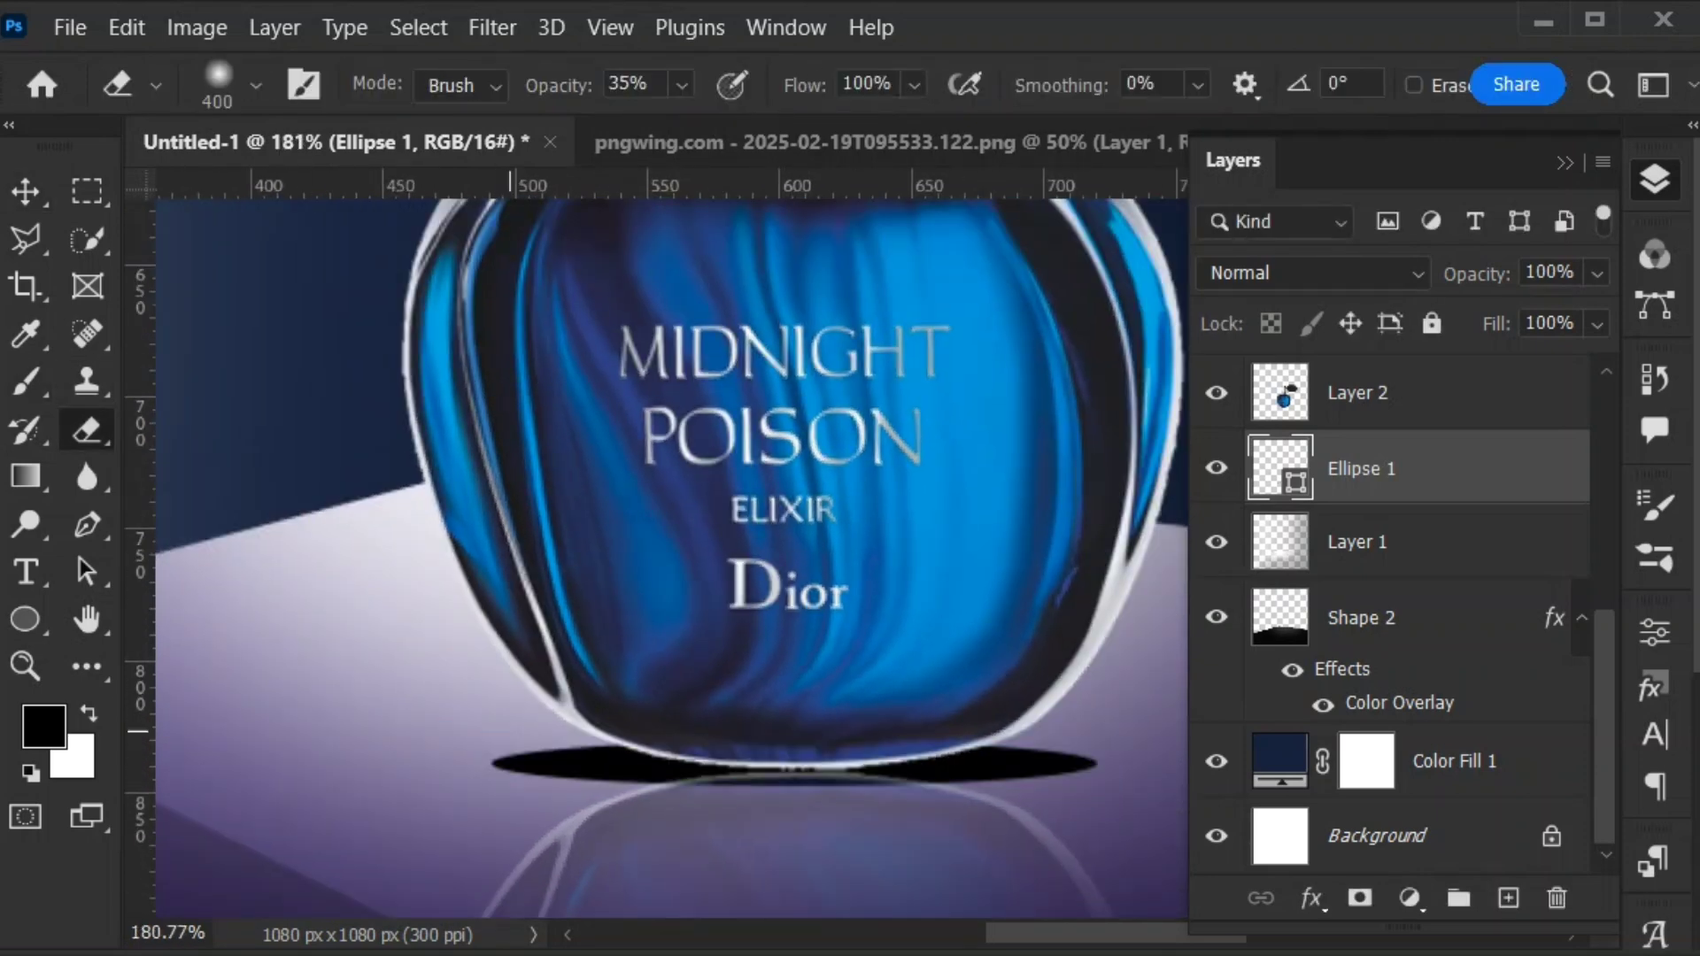
pyautogui.click(542, 731)
pyautogui.click(773, 425)
pyautogui.press('[')
pyautogui.press('[')
pyautogui.press('[')
pyautogui.press('[')
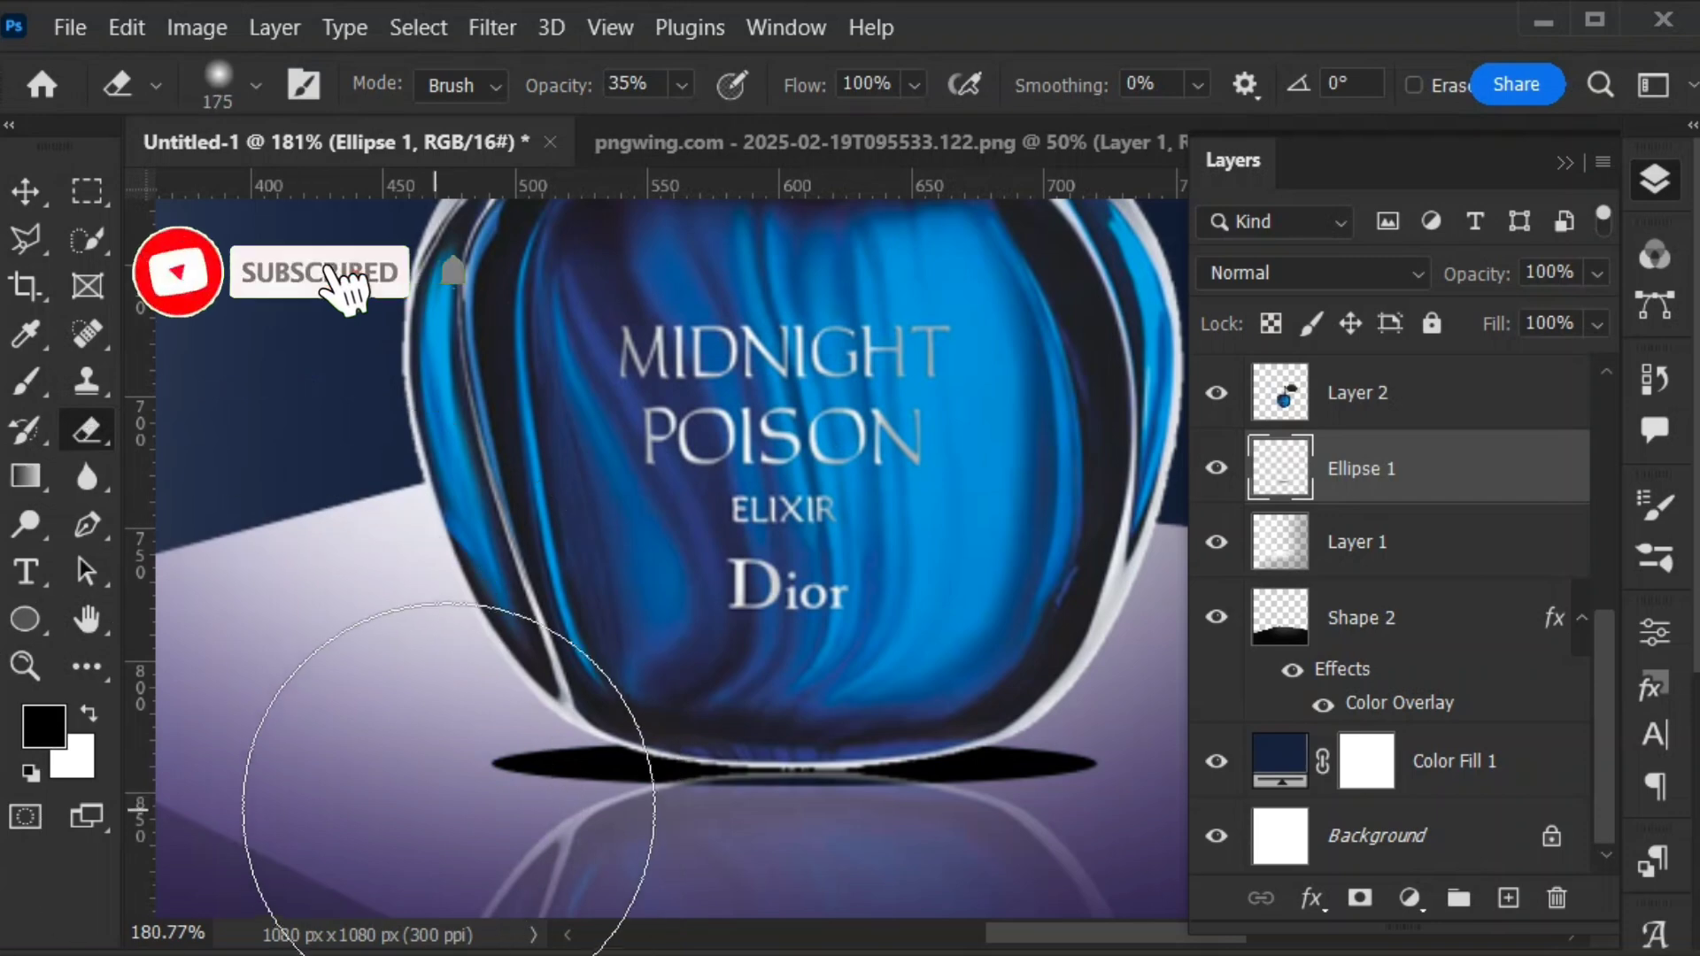
pyautogui.press('[')
pyautogui.press('[')
pyautogui.press('[')
pyautogui.press('[')
pyautogui.press('[')
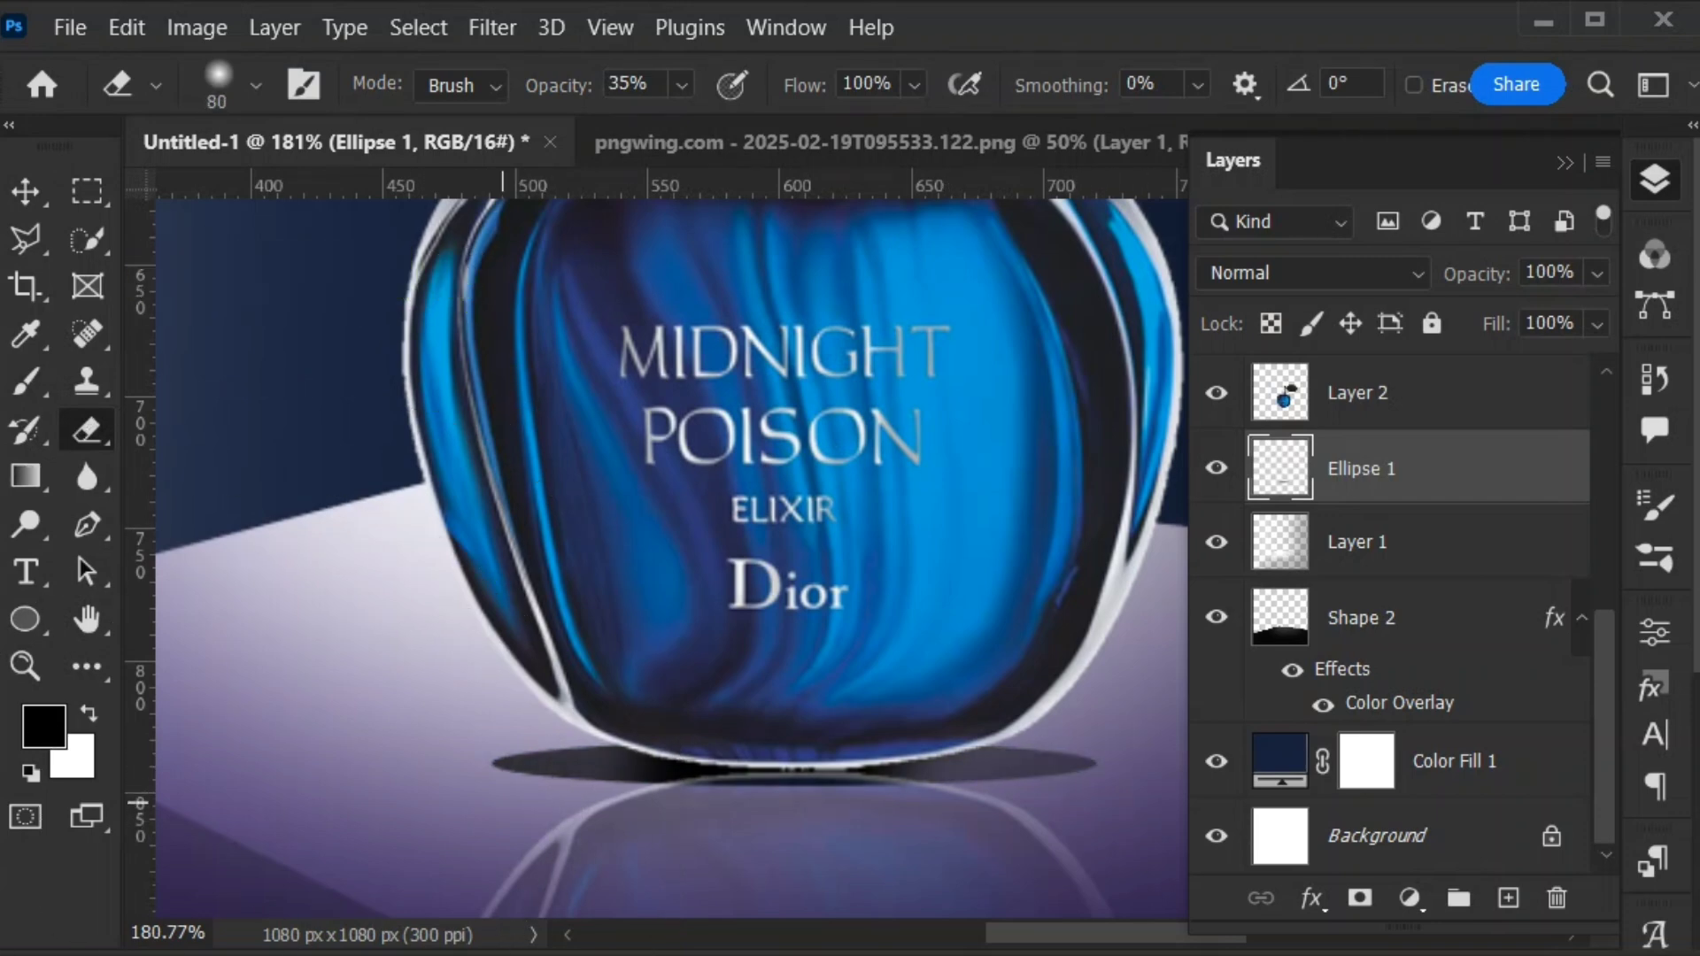
pyautogui.moveTo(503, 803)
pyautogui.mouseDown()
pyautogui.moveTo(399, 779)
pyautogui.moveTo(549, 801)
pyautogui.mouseUp()
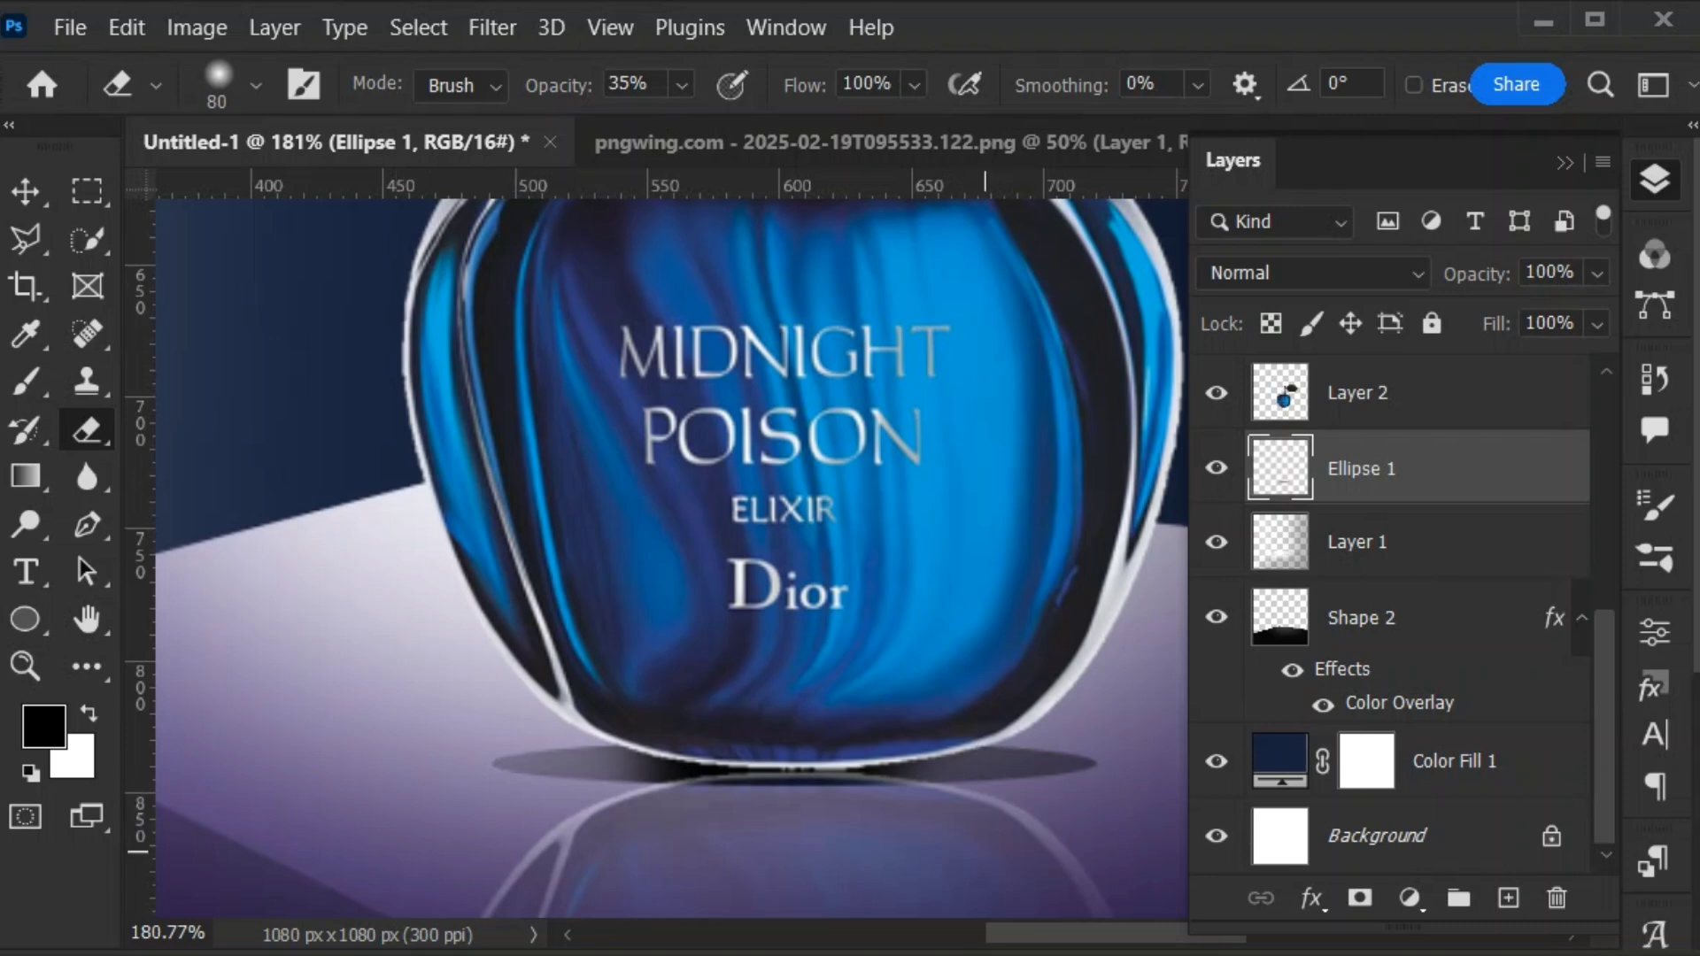
pyautogui.moveTo(1127, 779); pyautogui.dragTo(1054, 801)
pyautogui.click(464, 801)
pyautogui.scroll(-5, 789, 799)
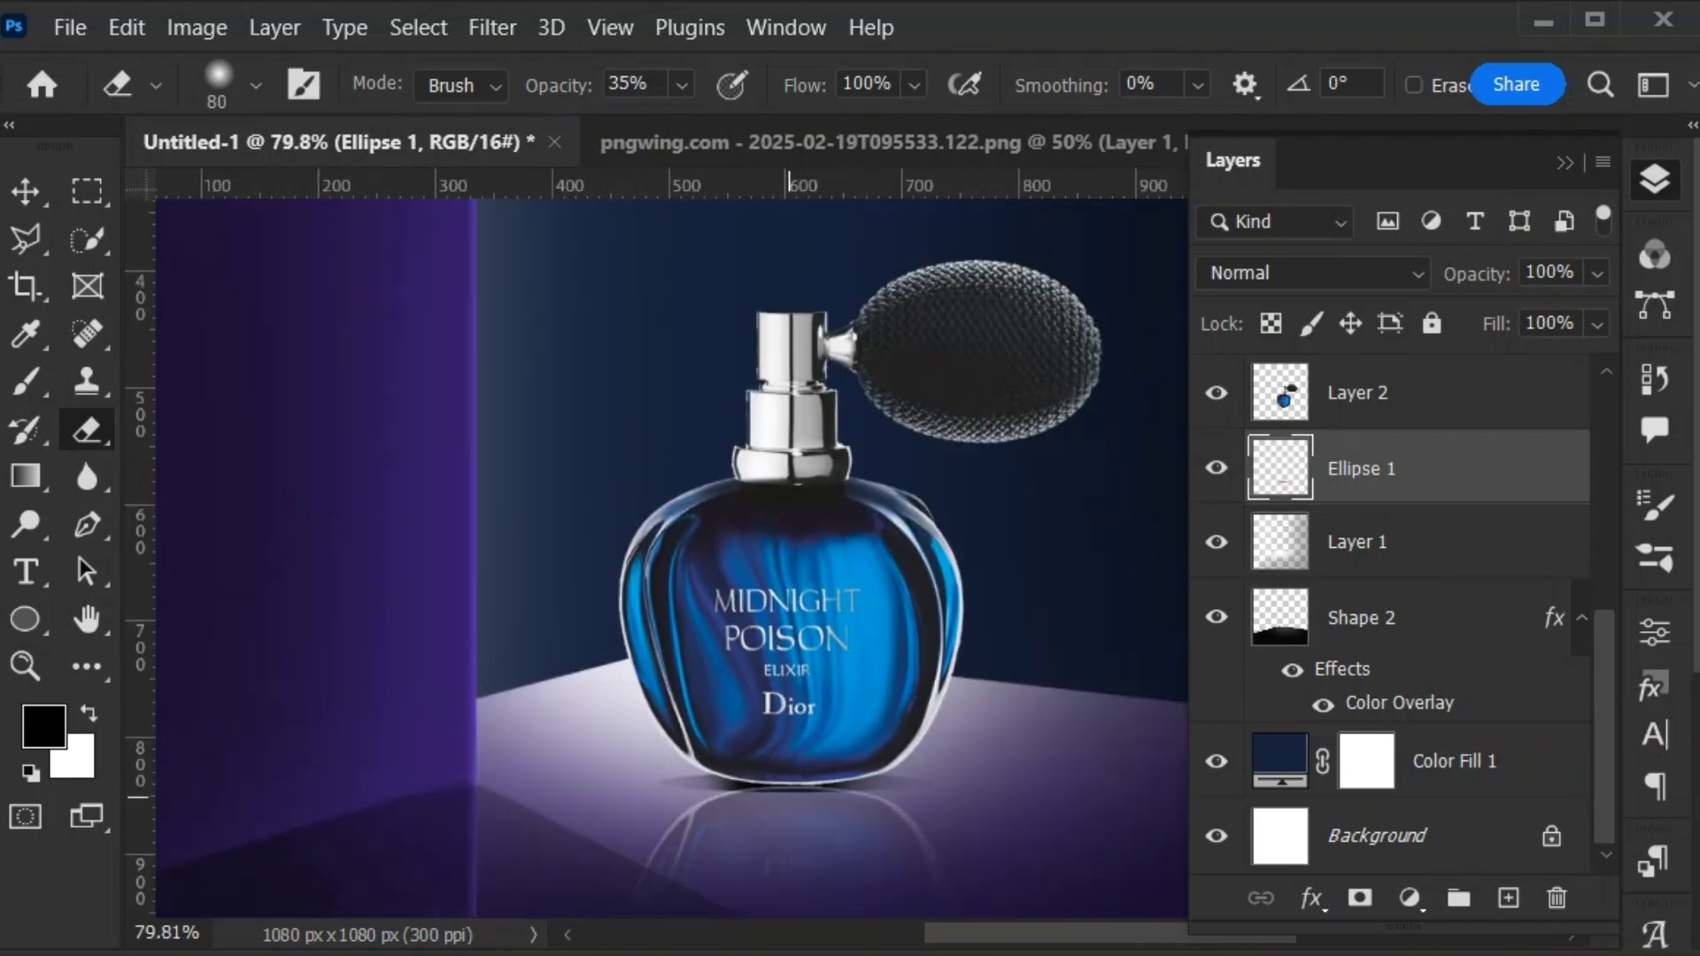
# Draw a closed black shadow shape with the Pen tool, running from the bottle's base diagonally past the canvas's lower-right corner
pyautogui.click(26, 192)
pyautogui.scroll(-1, 790, 793)
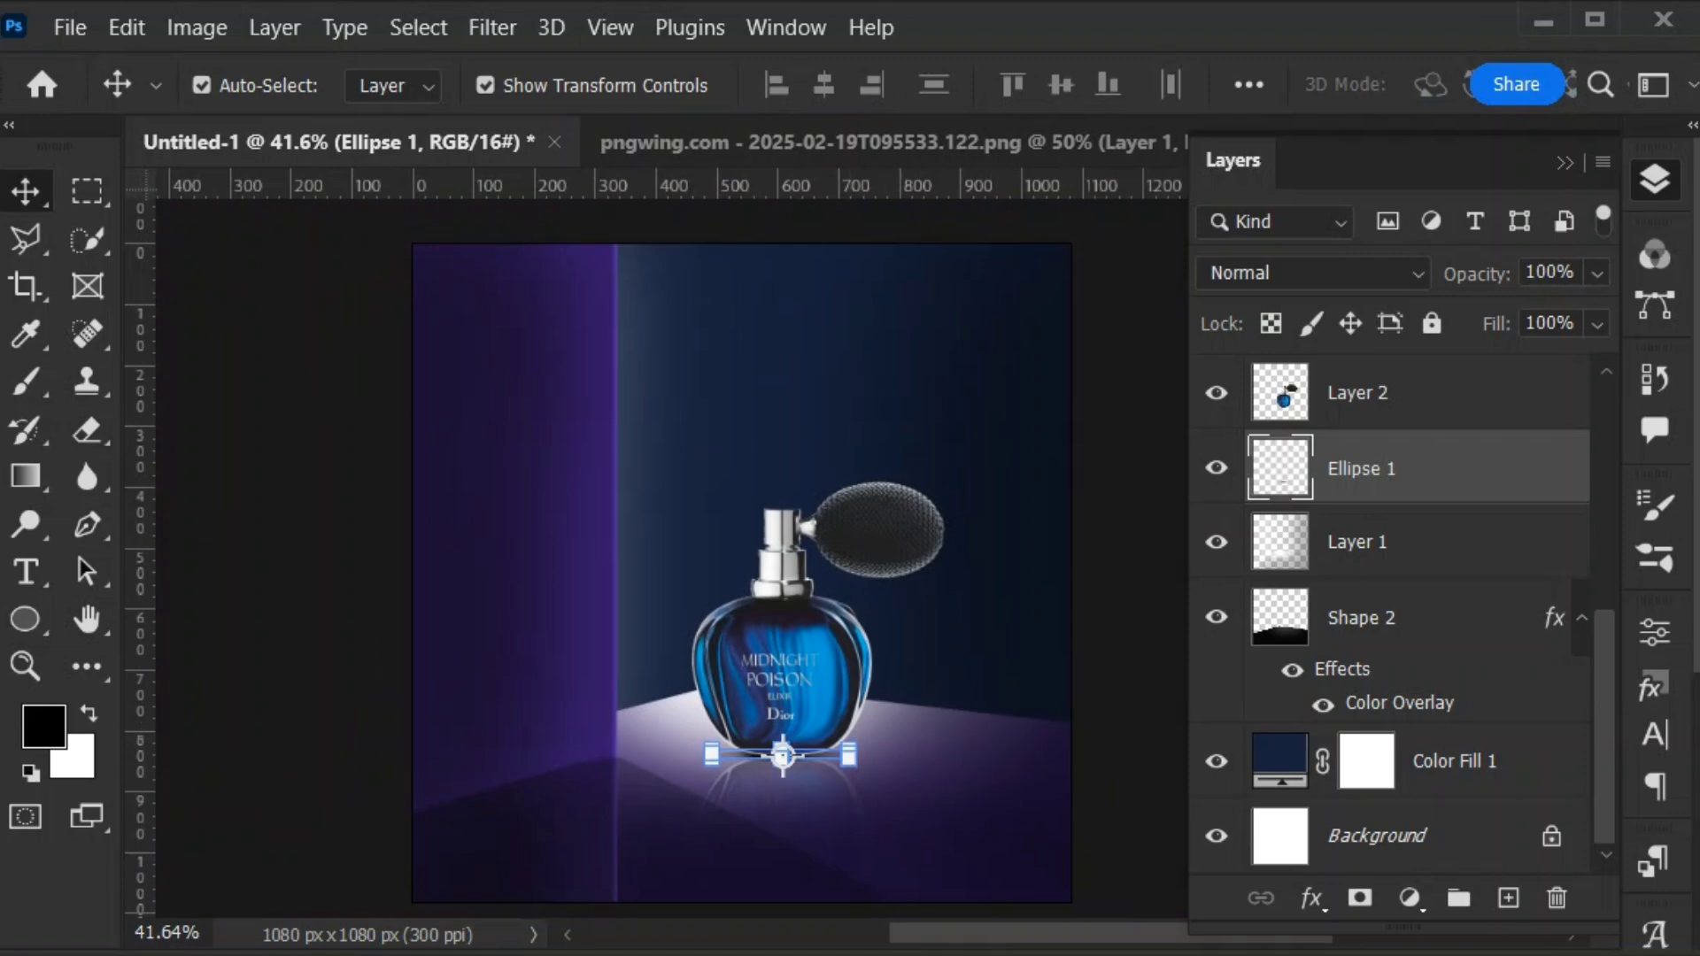
pyautogui.click(265, 424)
pyautogui.click(87, 524)
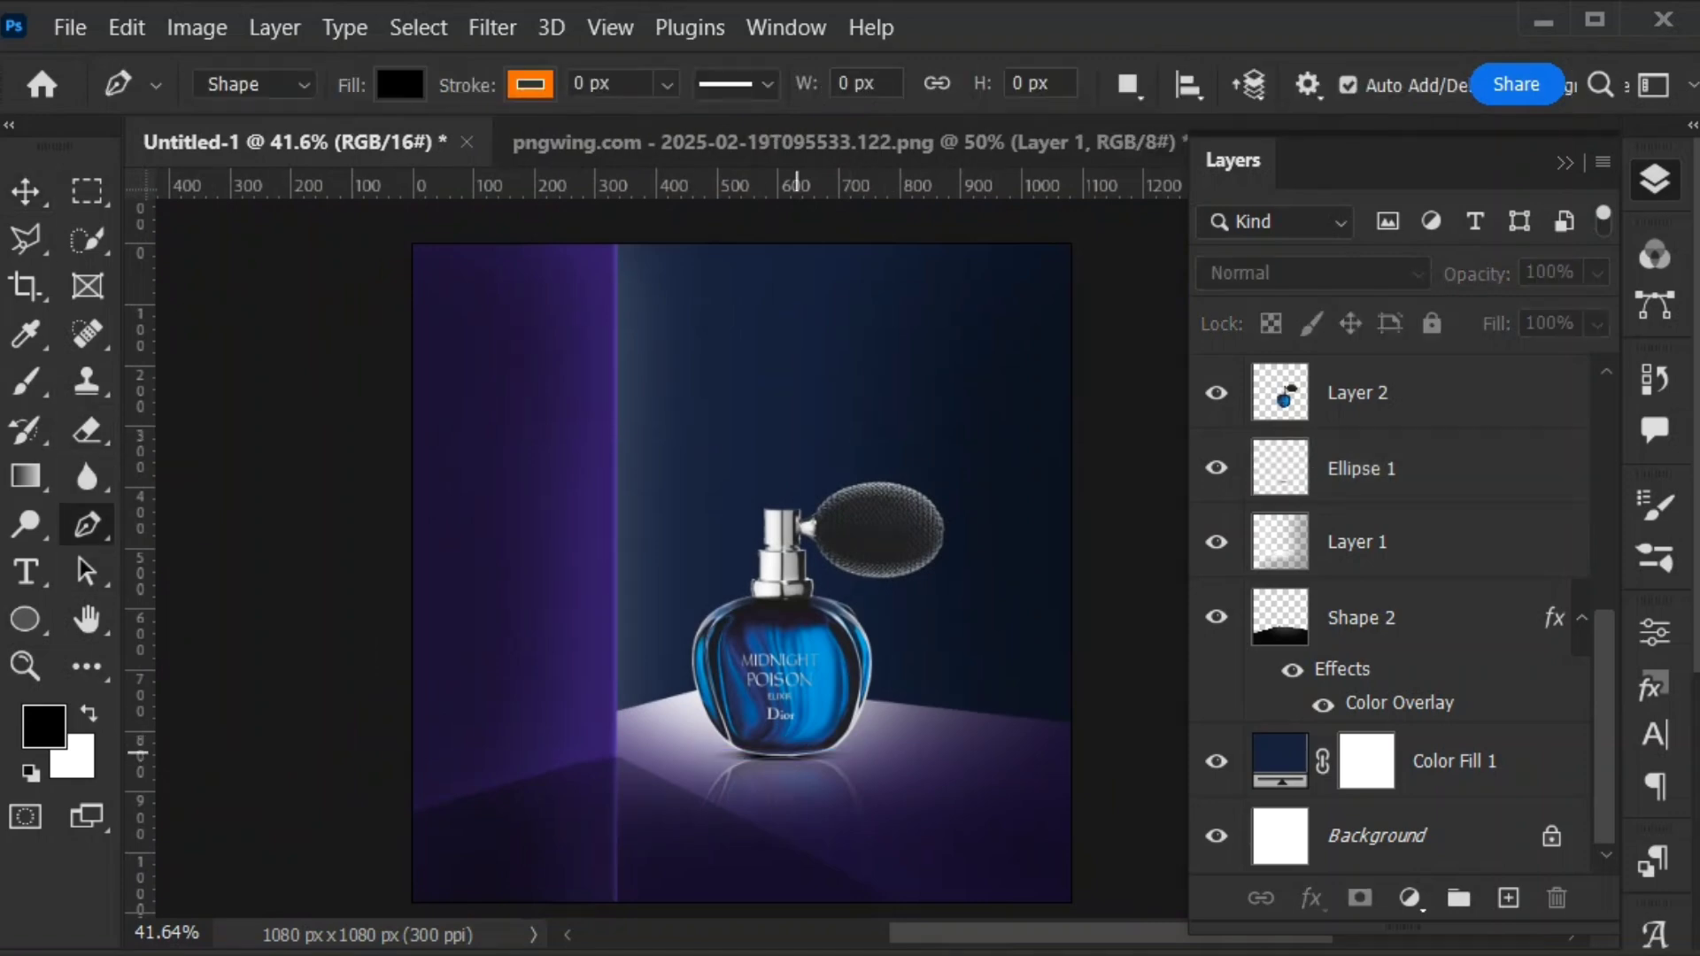
pyautogui.click(839, 737)
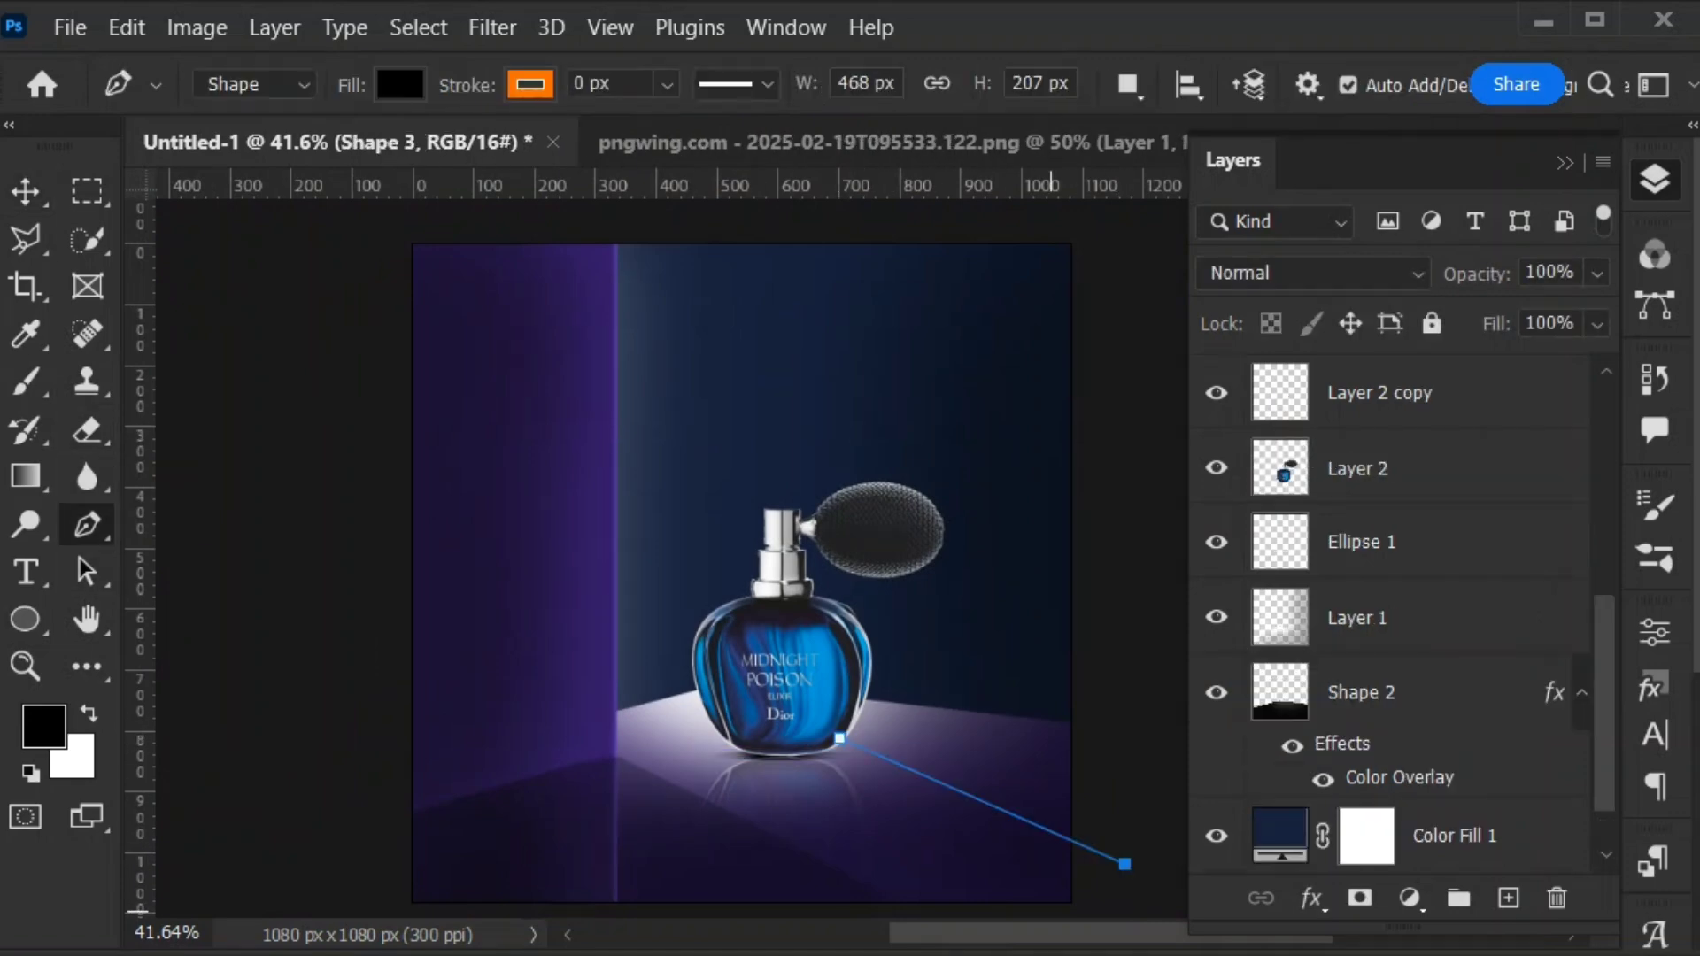
pyautogui.click(1051, 911)
pyautogui.click(908, 911)
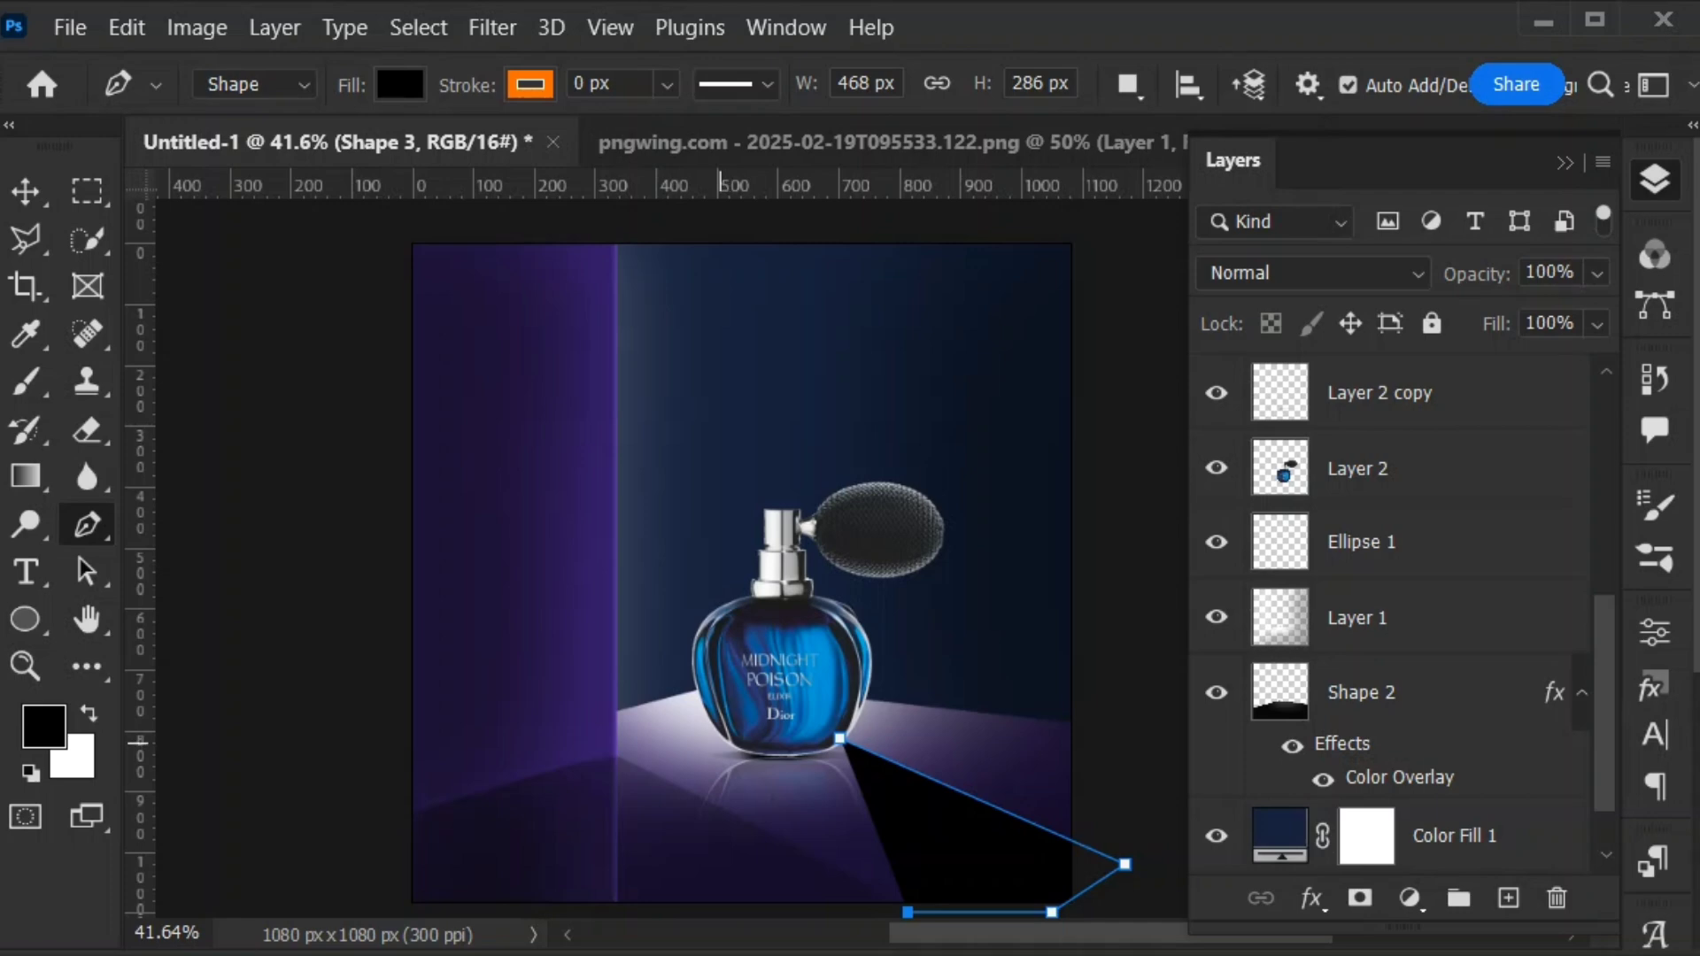
pyautogui.click(719, 743)
pyautogui.click(839, 737)
pyautogui.click(25, 191)
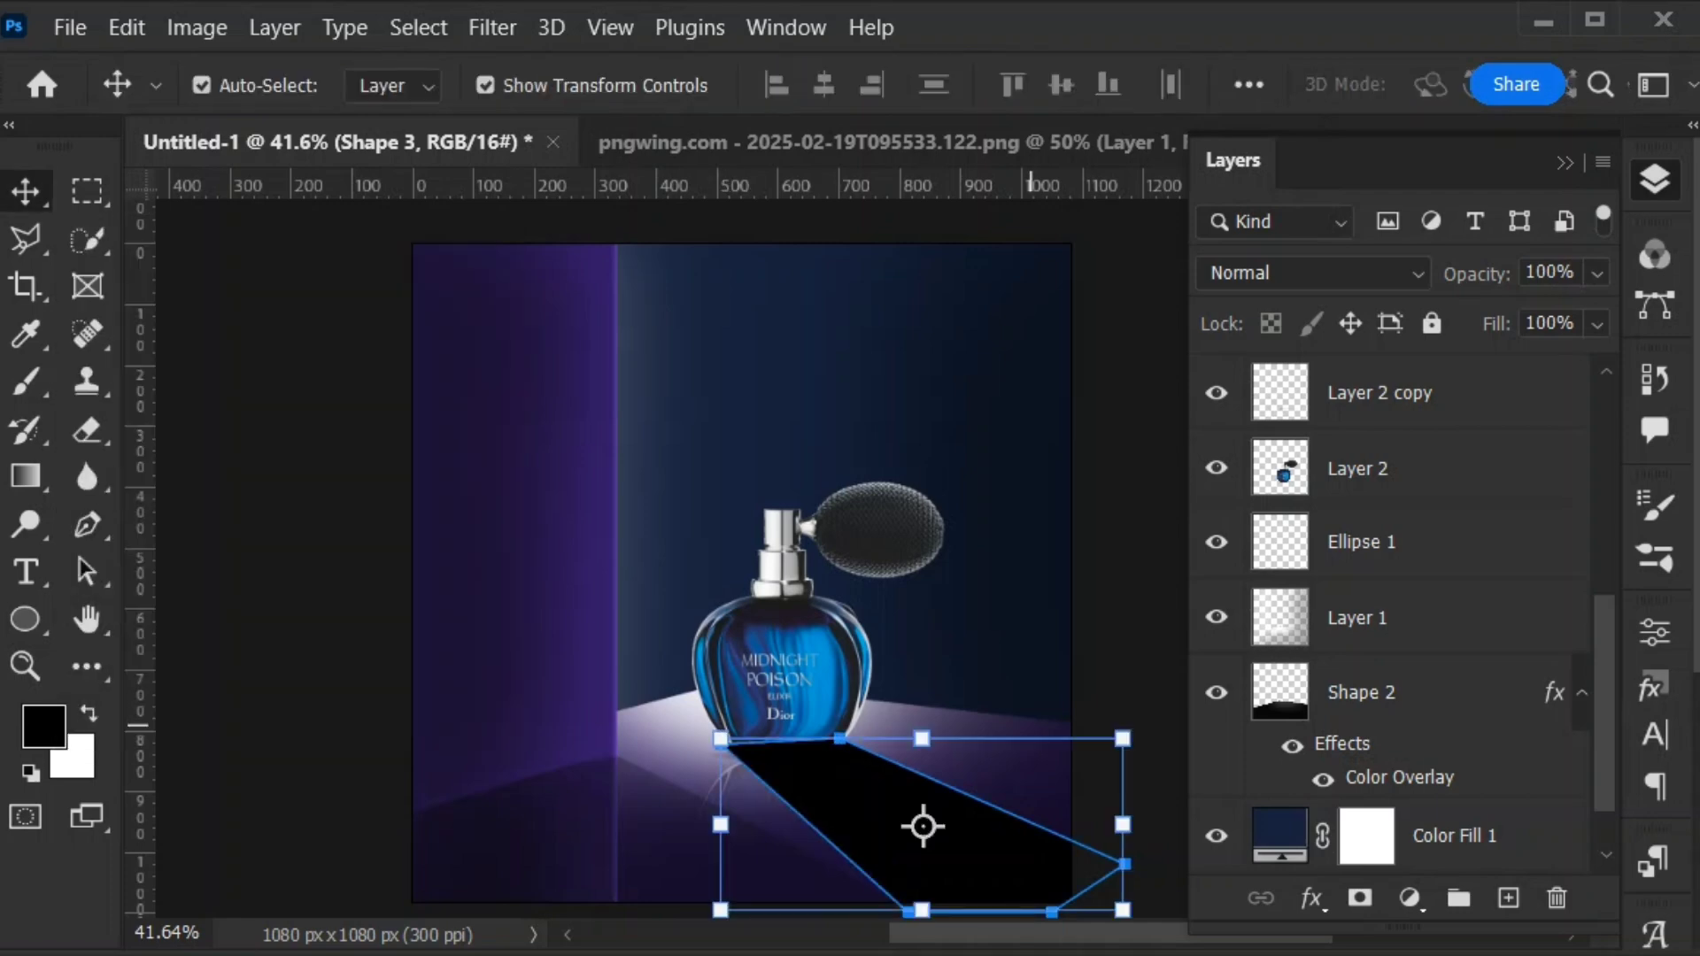
# Set the black shadow shape's fill to 95% and return its opacity to 100% after trying 52%
pyautogui.click(1596, 274)
pyautogui.moveTo(1602, 315); pyautogui.dragTo(1512, 315)
pyautogui.click(1596, 324)
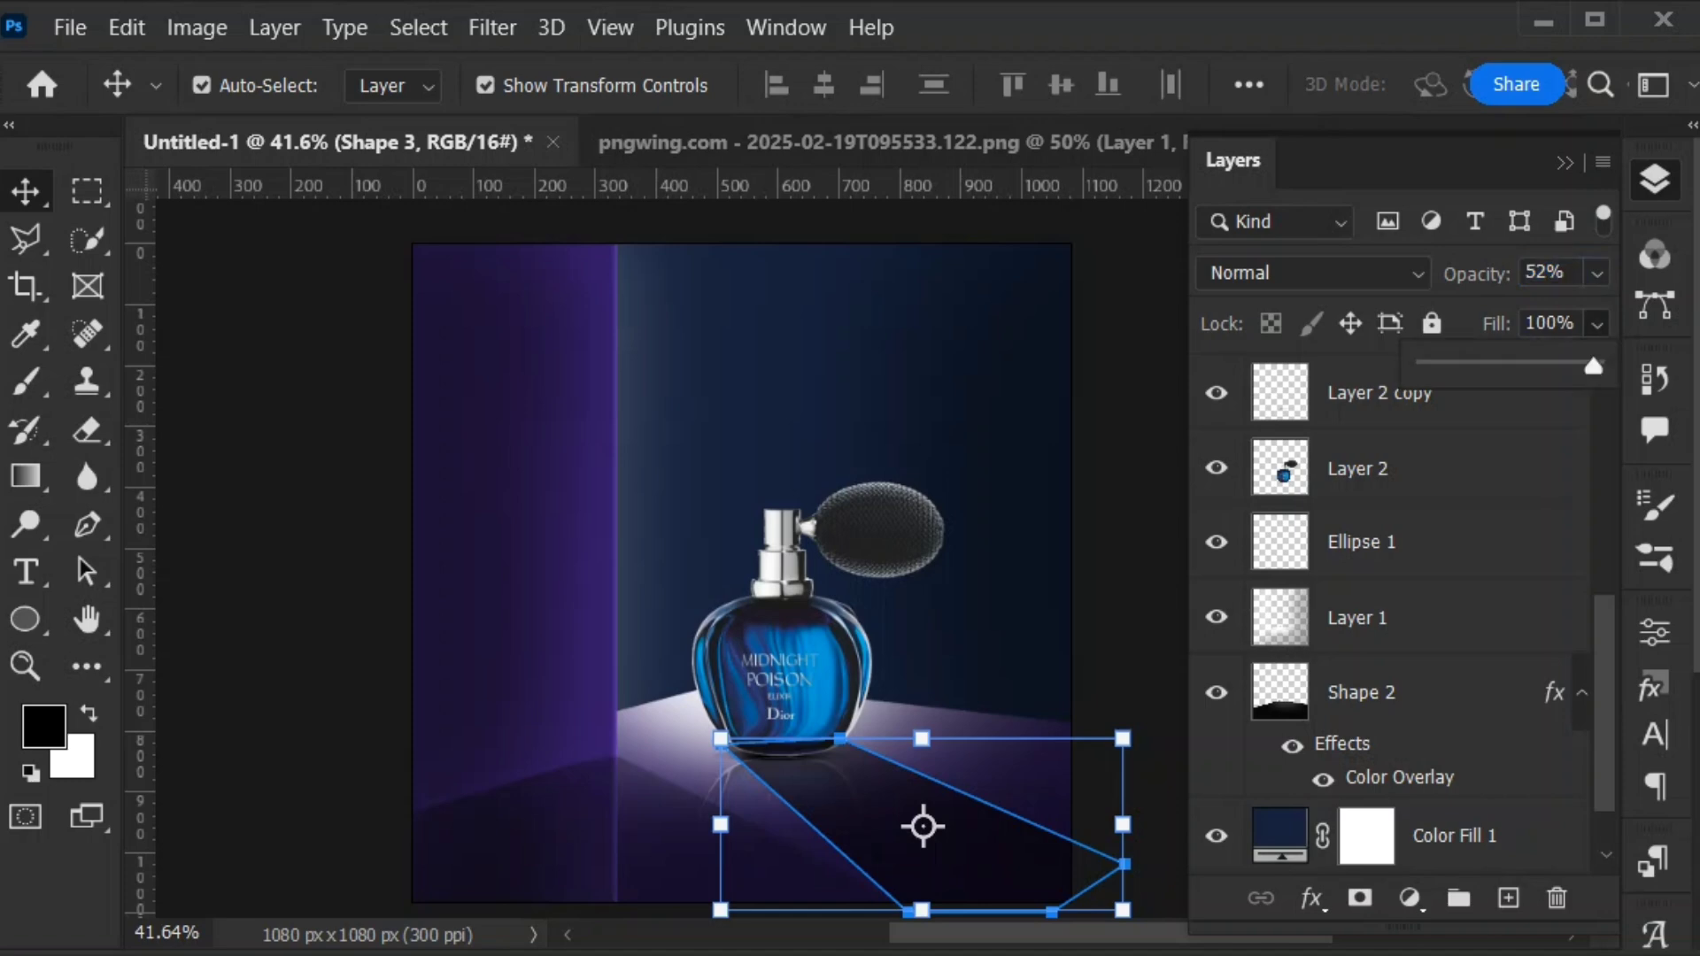
pyautogui.moveTo(1603, 365)
pyautogui.mouseDown()
pyautogui.moveTo(1534, 365)
pyautogui.moveTo(1583, 366)
pyautogui.mouseUp()
pyautogui.click(1596, 274)
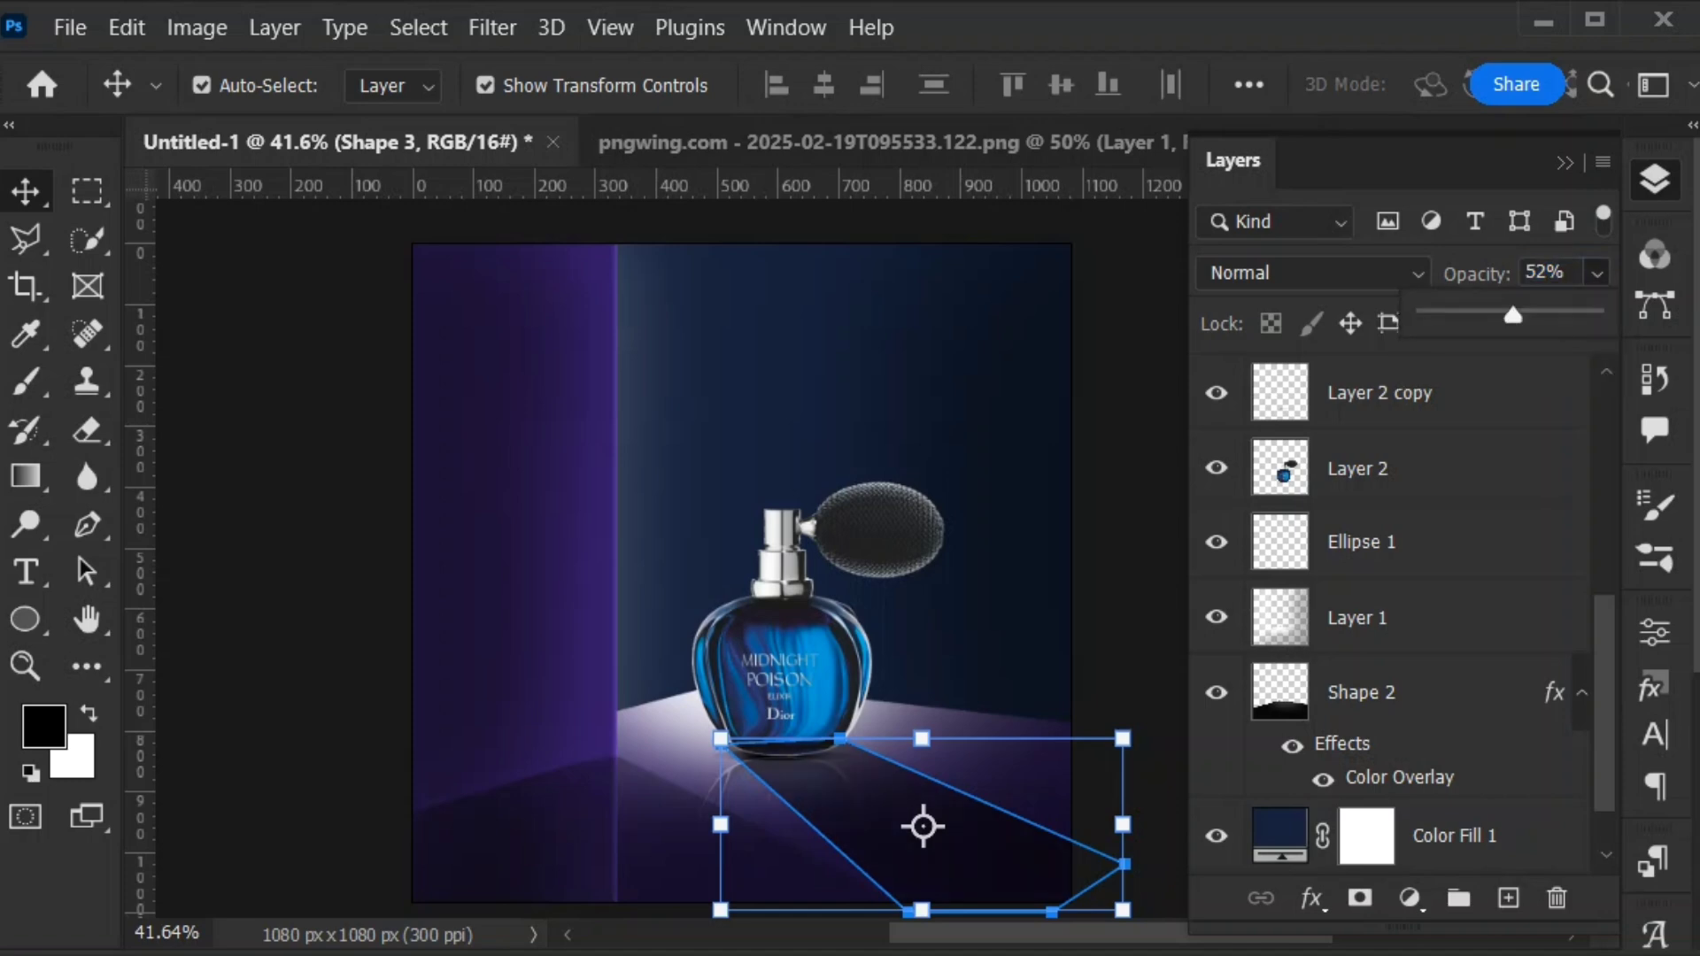
pyautogui.moveTo(1512, 315); pyautogui.dragTo(1593, 315)
# Rasterize the shadow shape and fade it across the floor with a soft eraser of up to 400 px at 35% opacity
pyautogui.click(87, 431)
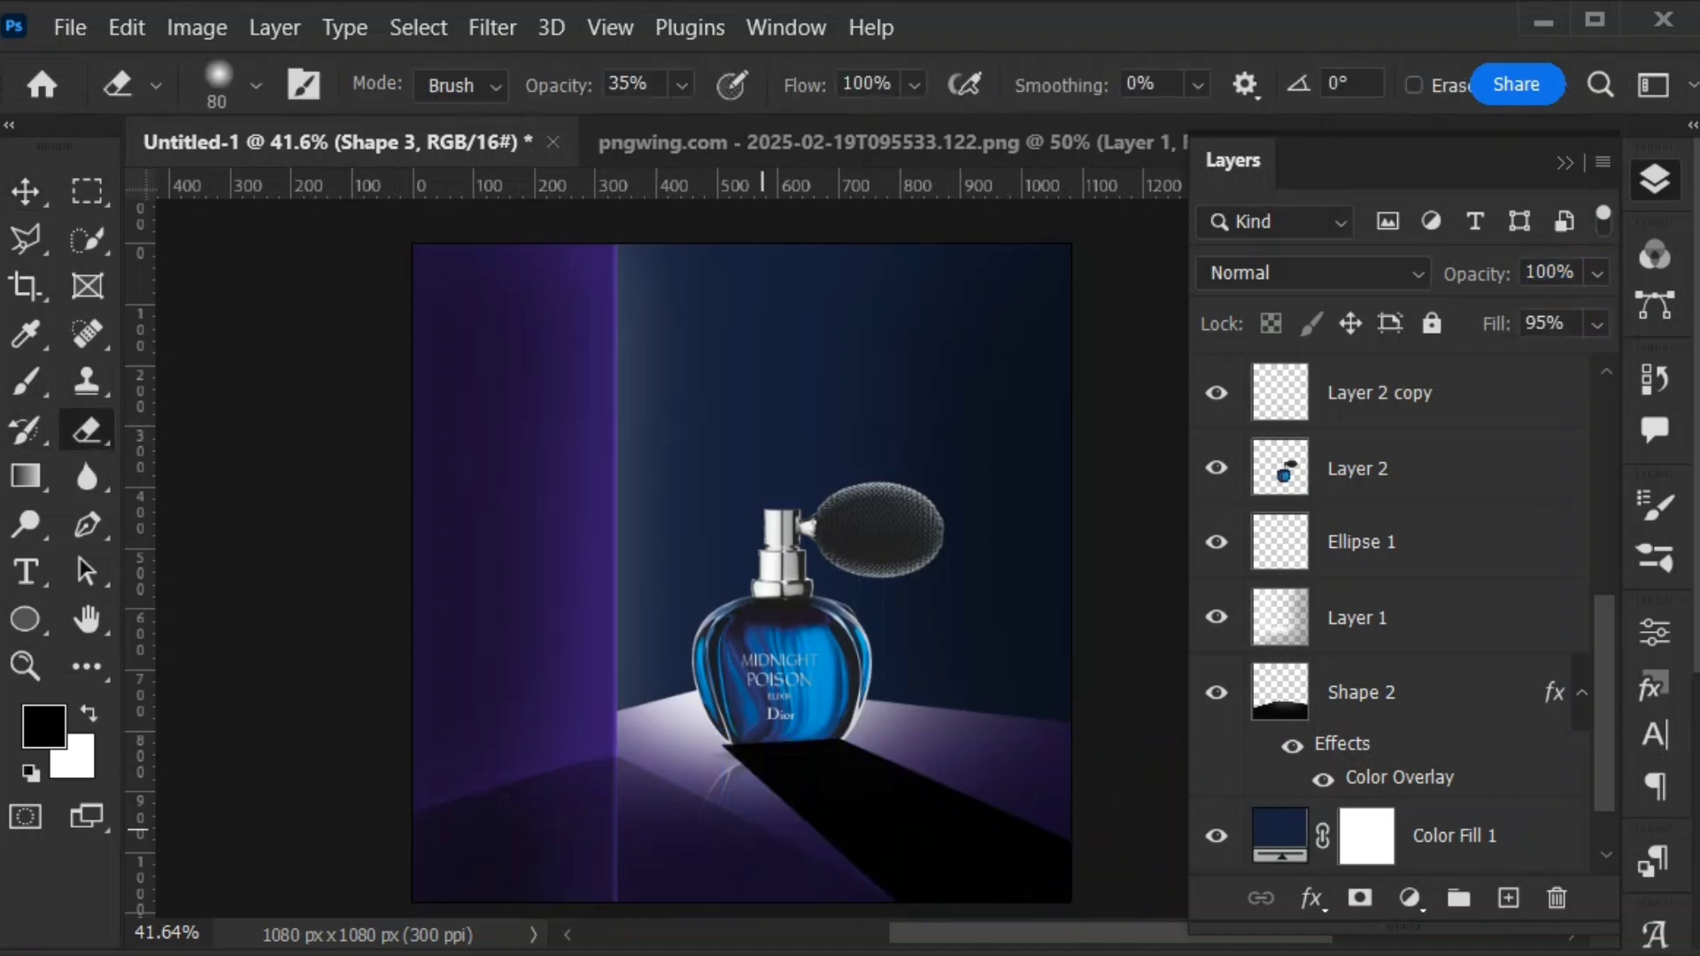
pyautogui.click(763, 627)
pyautogui.press('Return')
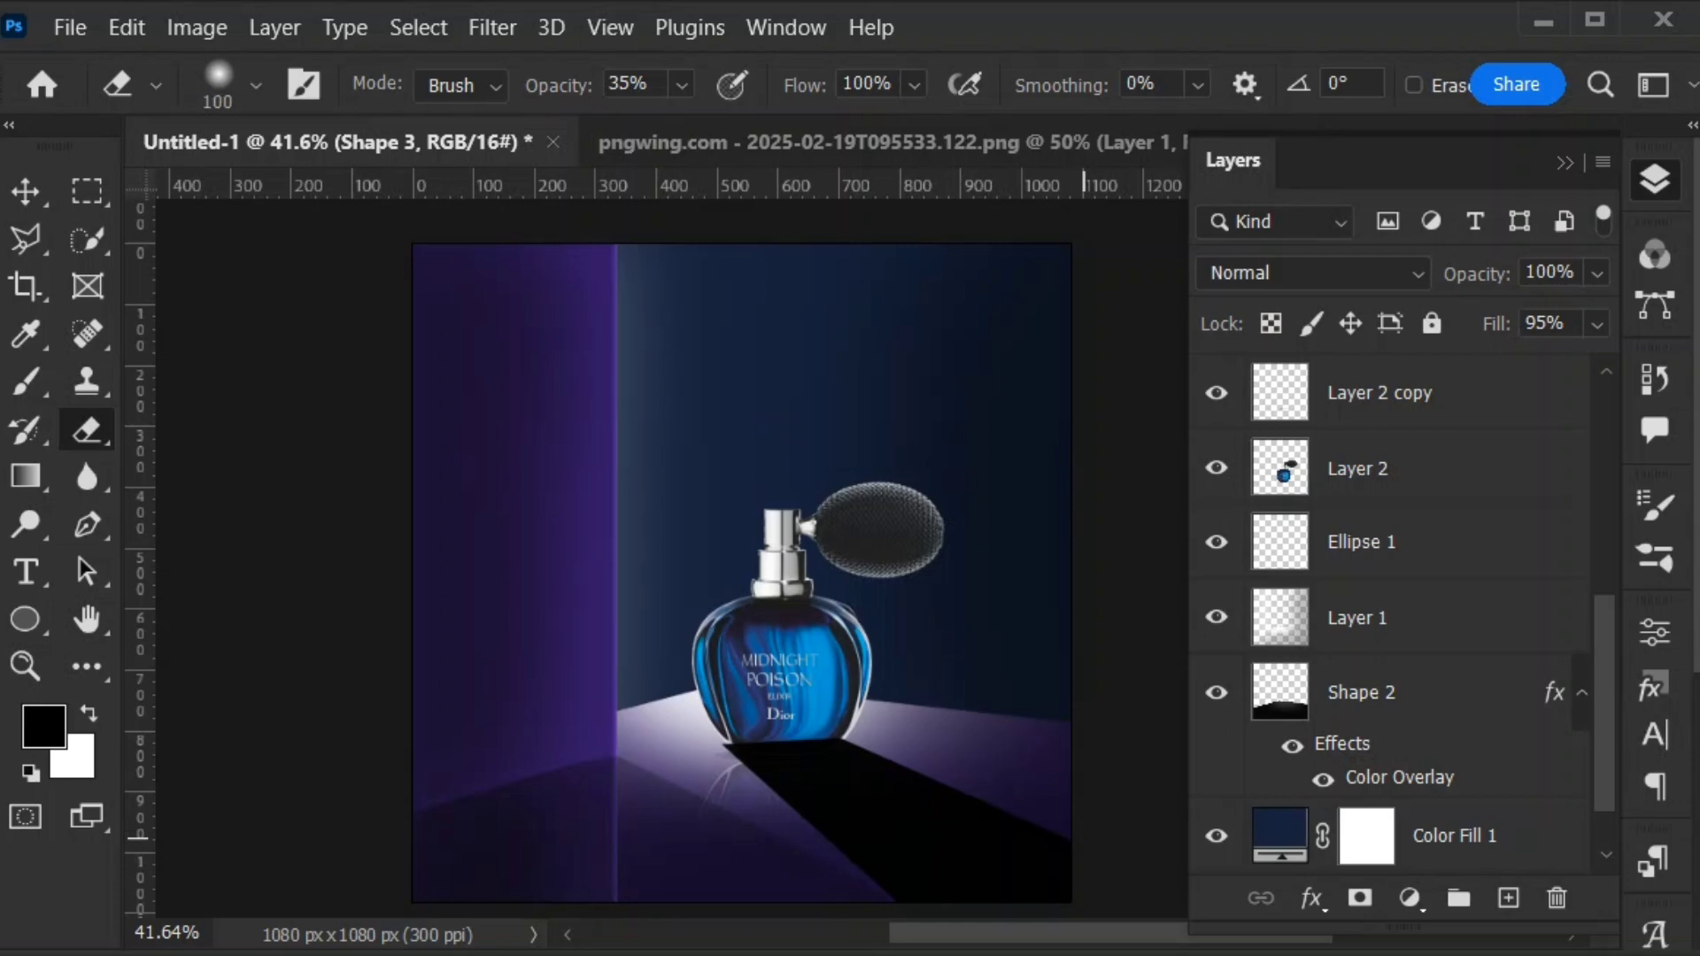
pyautogui.moveTo(900, 900)
pyautogui.mouseDown()
pyautogui.moveTo(989, 885)
pyautogui.moveTo(1004, 819)
pyautogui.moveTo(1068, 847)
pyautogui.mouseUp()
pyautogui.moveTo(964, 859); pyautogui.dragTo(832, 766)
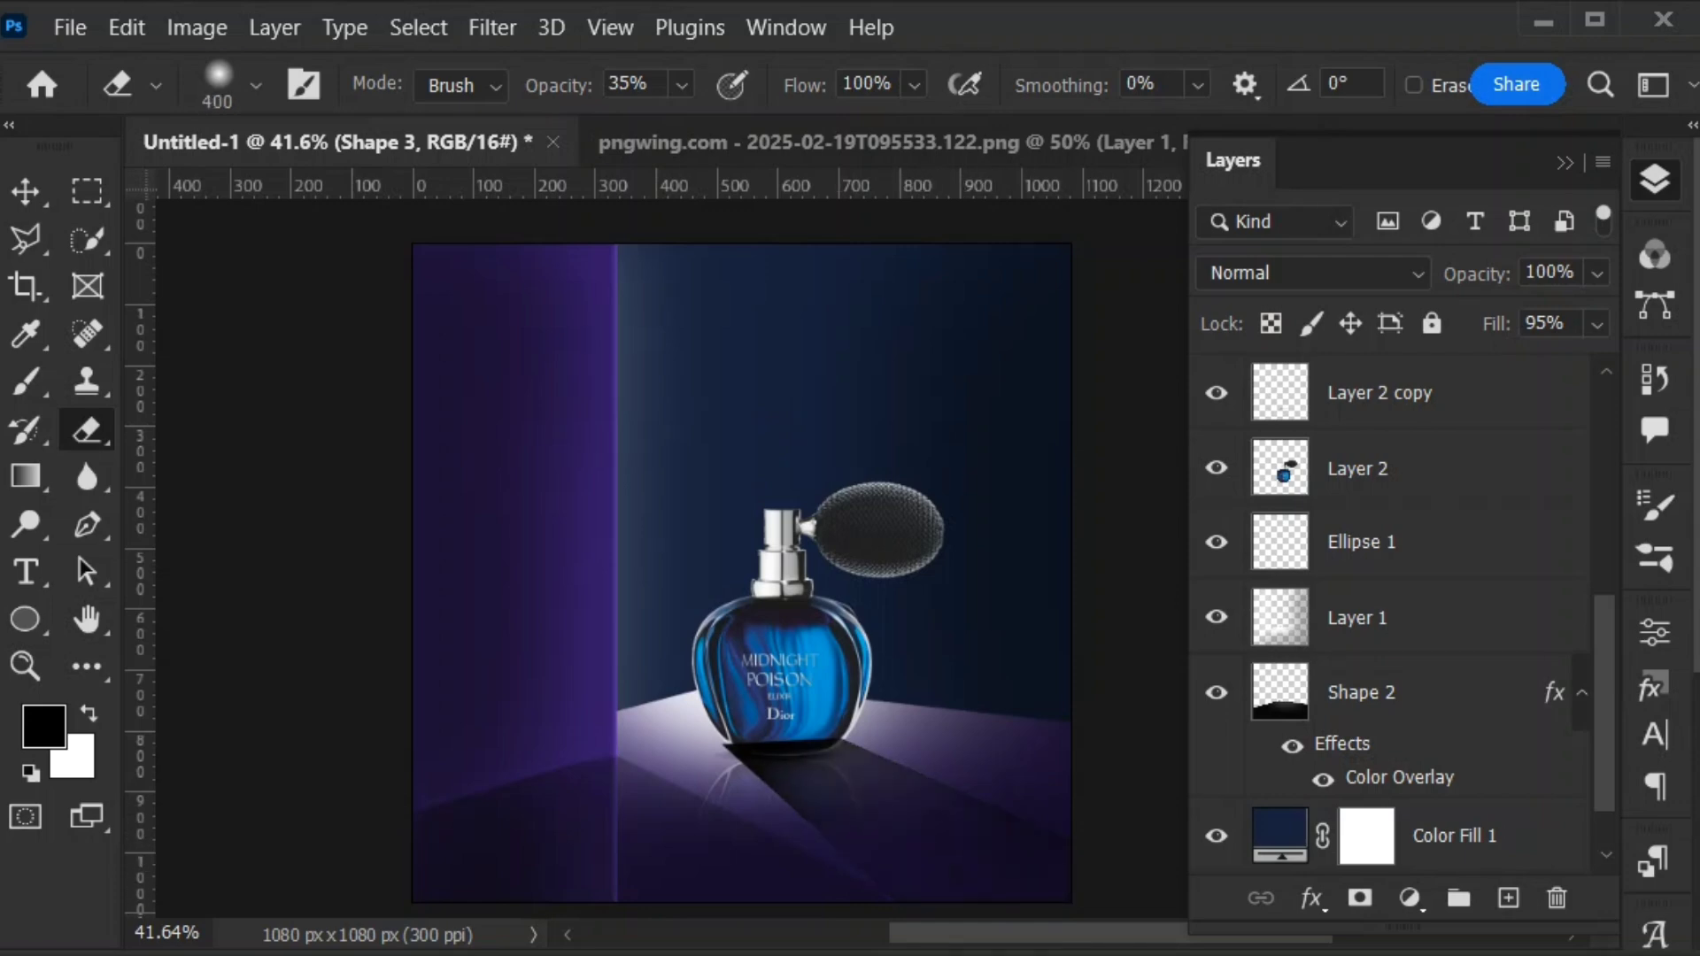
# Move the Shape 3 shadow layer between Layer 2 and Ellipse 1, then deselect it
pyautogui.press('v')
pyautogui.scroll(1, 1408, 611)
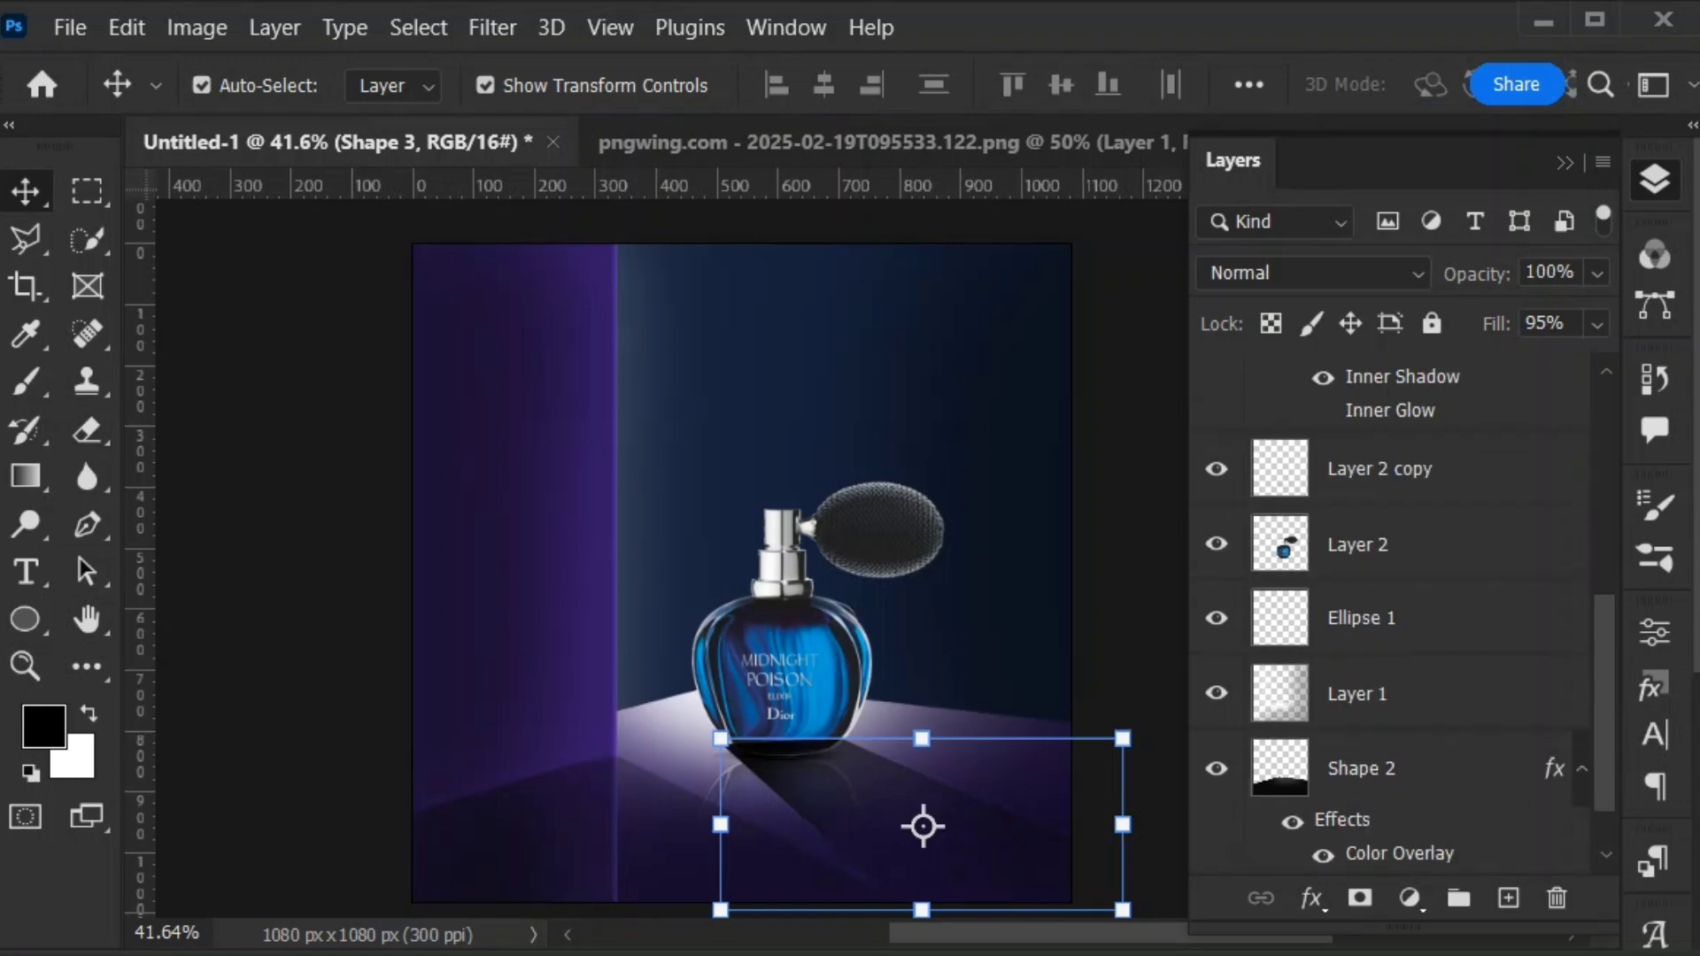
pyautogui.scroll(-2, 1408, 610)
pyautogui.scroll(4, 1408, 610)
pyautogui.moveTo(1408, 391); pyautogui.dragTo(1408, 854)
pyautogui.scroll(-3, 1407, 833)
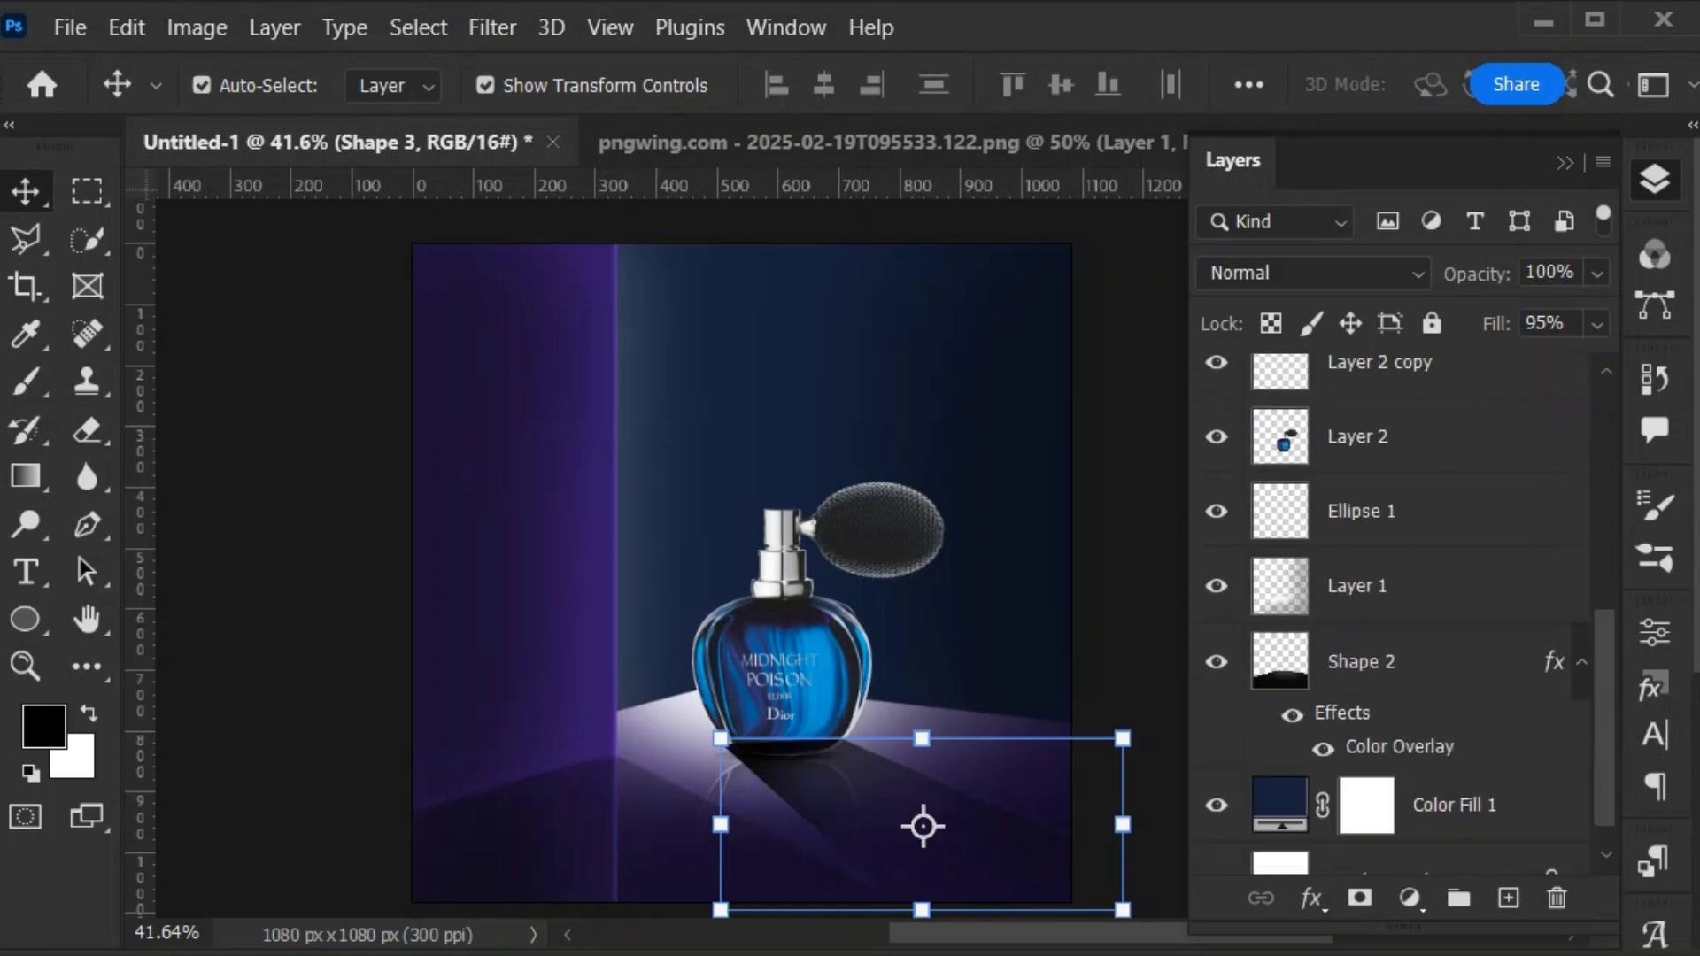
pyautogui.scroll(2, 1407, 832)
pyautogui.moveTo(1408, 644); pyautogui.dragTo(1408, 814)
pyautogui.scroll(-2, 1407, 810)
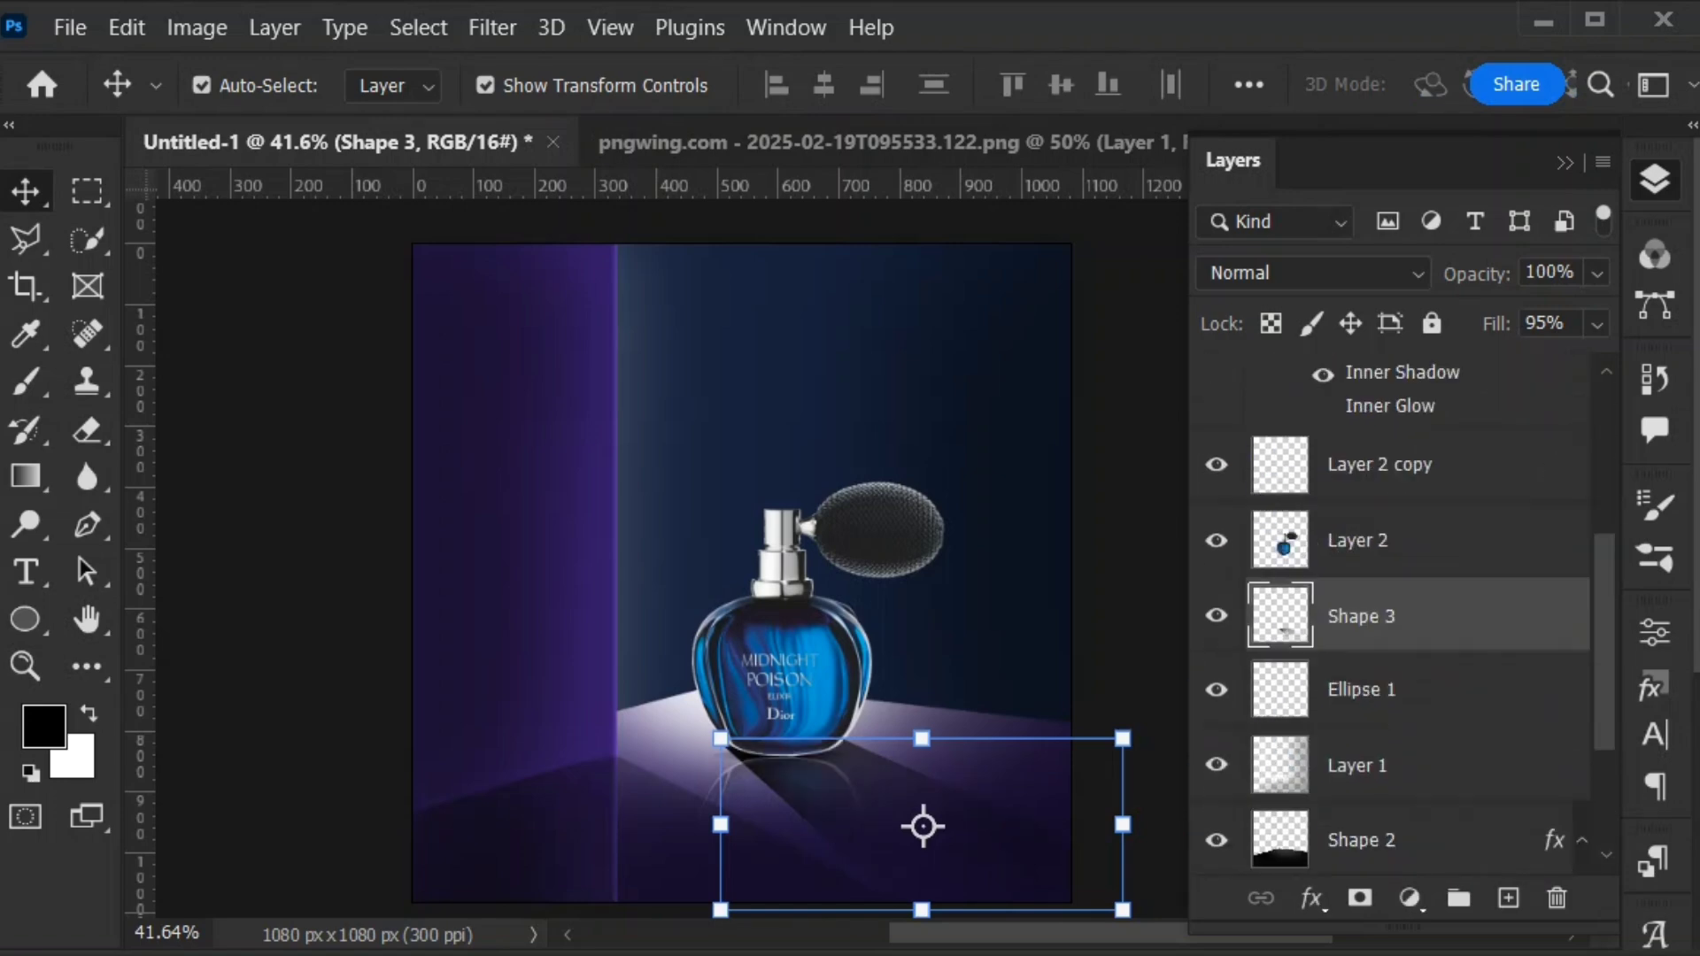
pyautogui.click(1147, 660)
# Erase the stray dark shadow corner at the bottle base's left edge on Shape 3 with a 30 px soft eraser
pyautogui.scroll(2, 868, 761)
pyautogui.scroll(-4, 823, 713)
pyautogui.scroll(7, 806, 753)
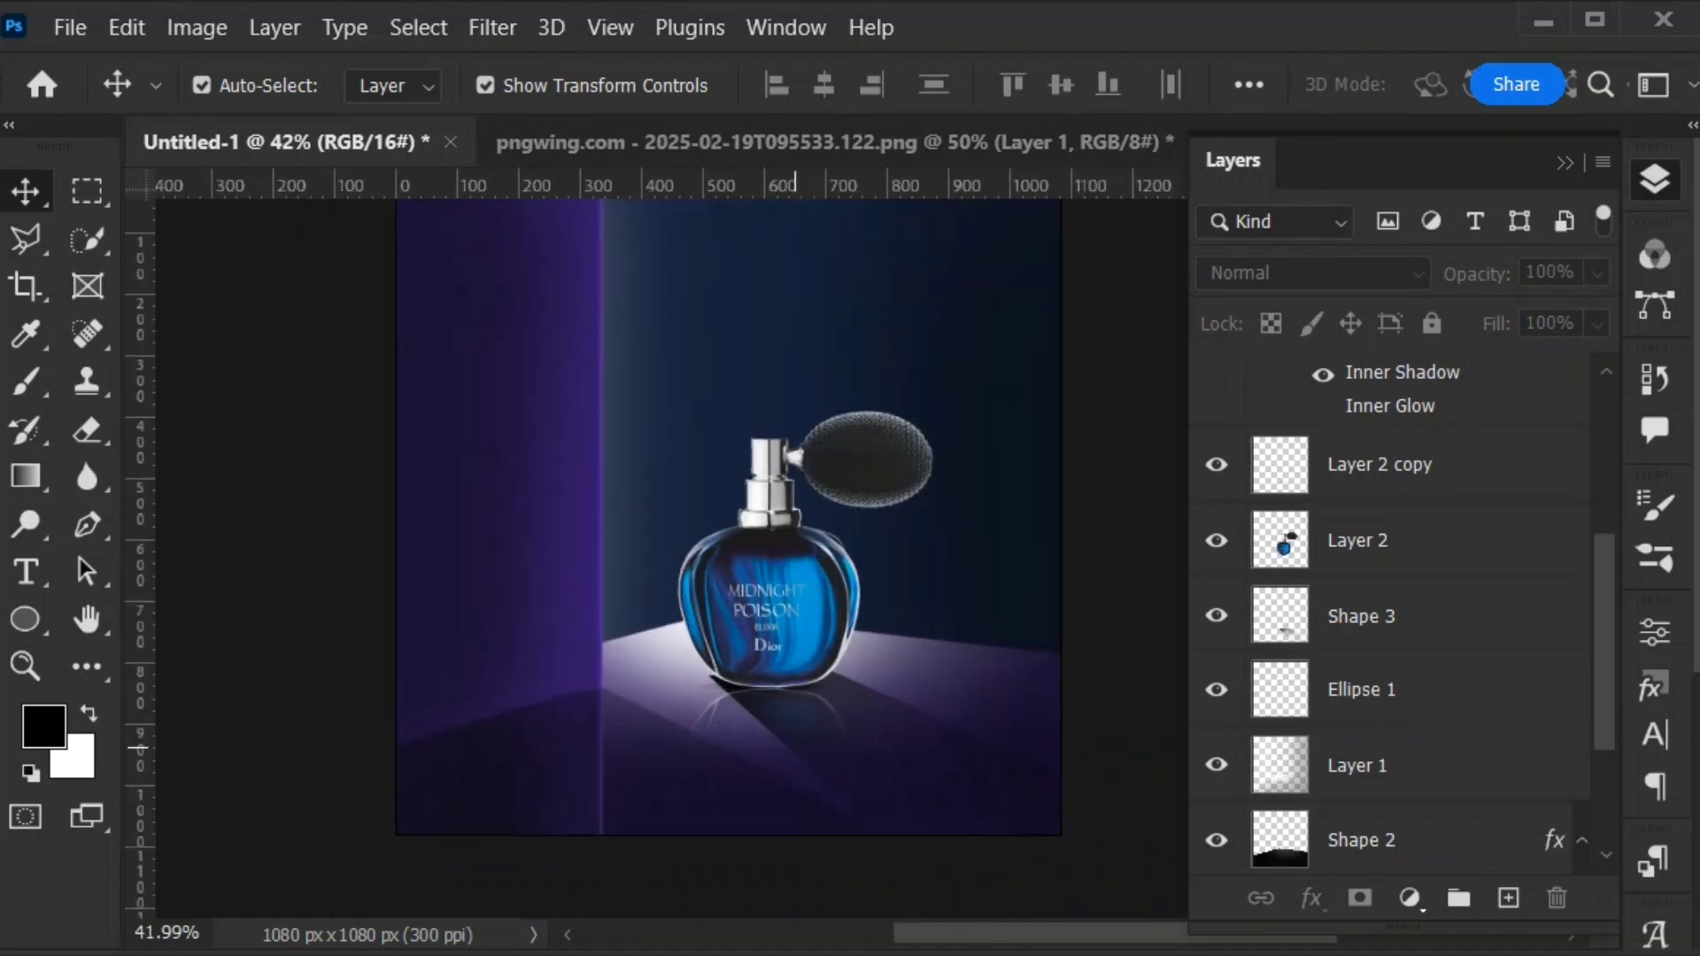
pyautogui.press('e')
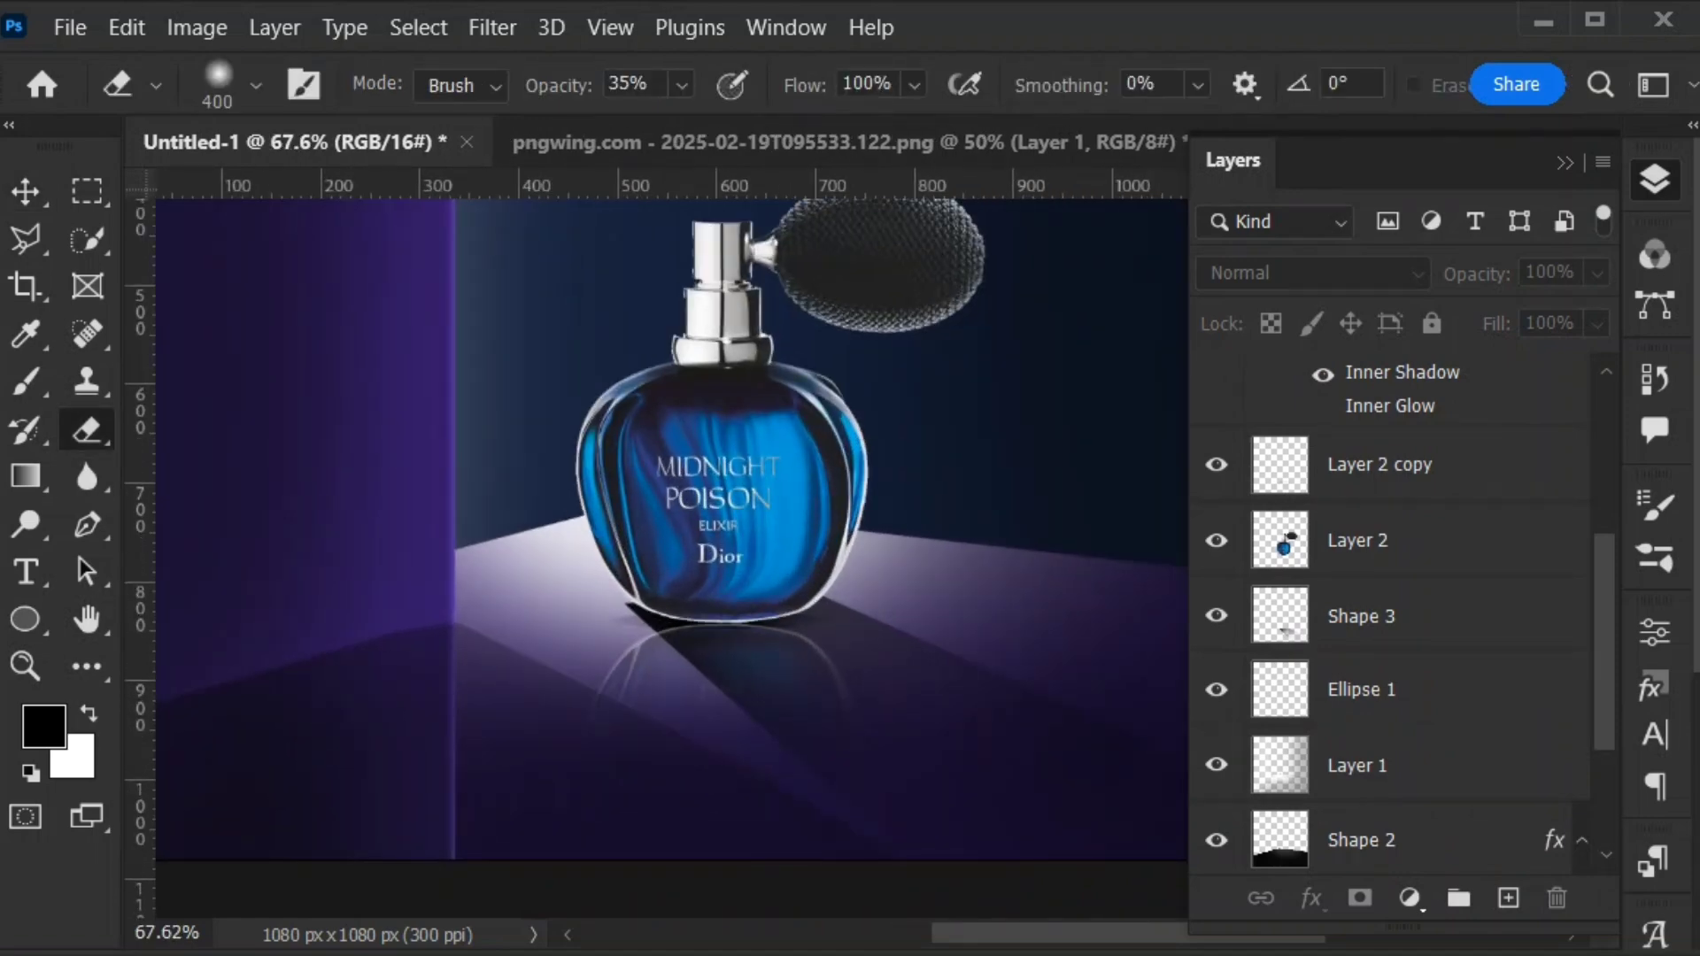
pyautogui.scroll(-3, 1416, 752)
pyautogui.scroll(4, 1416, 752)
pyautogui.click(1417, 752)
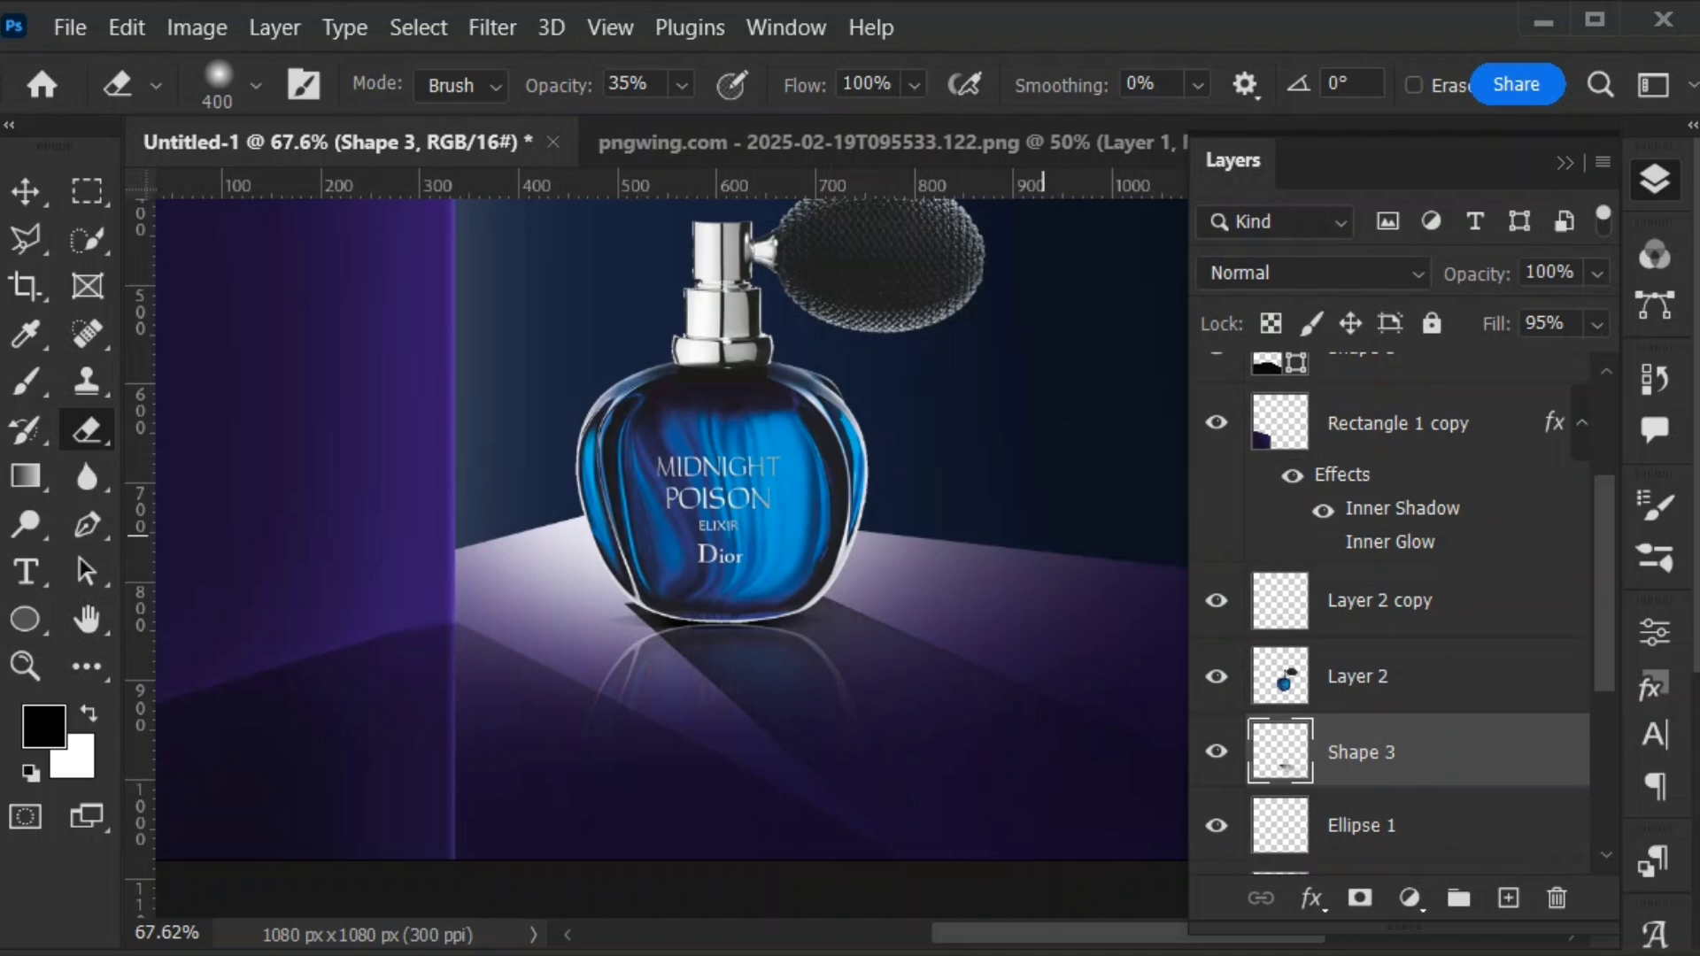
pyautogui.scroll(10, 575, 656)
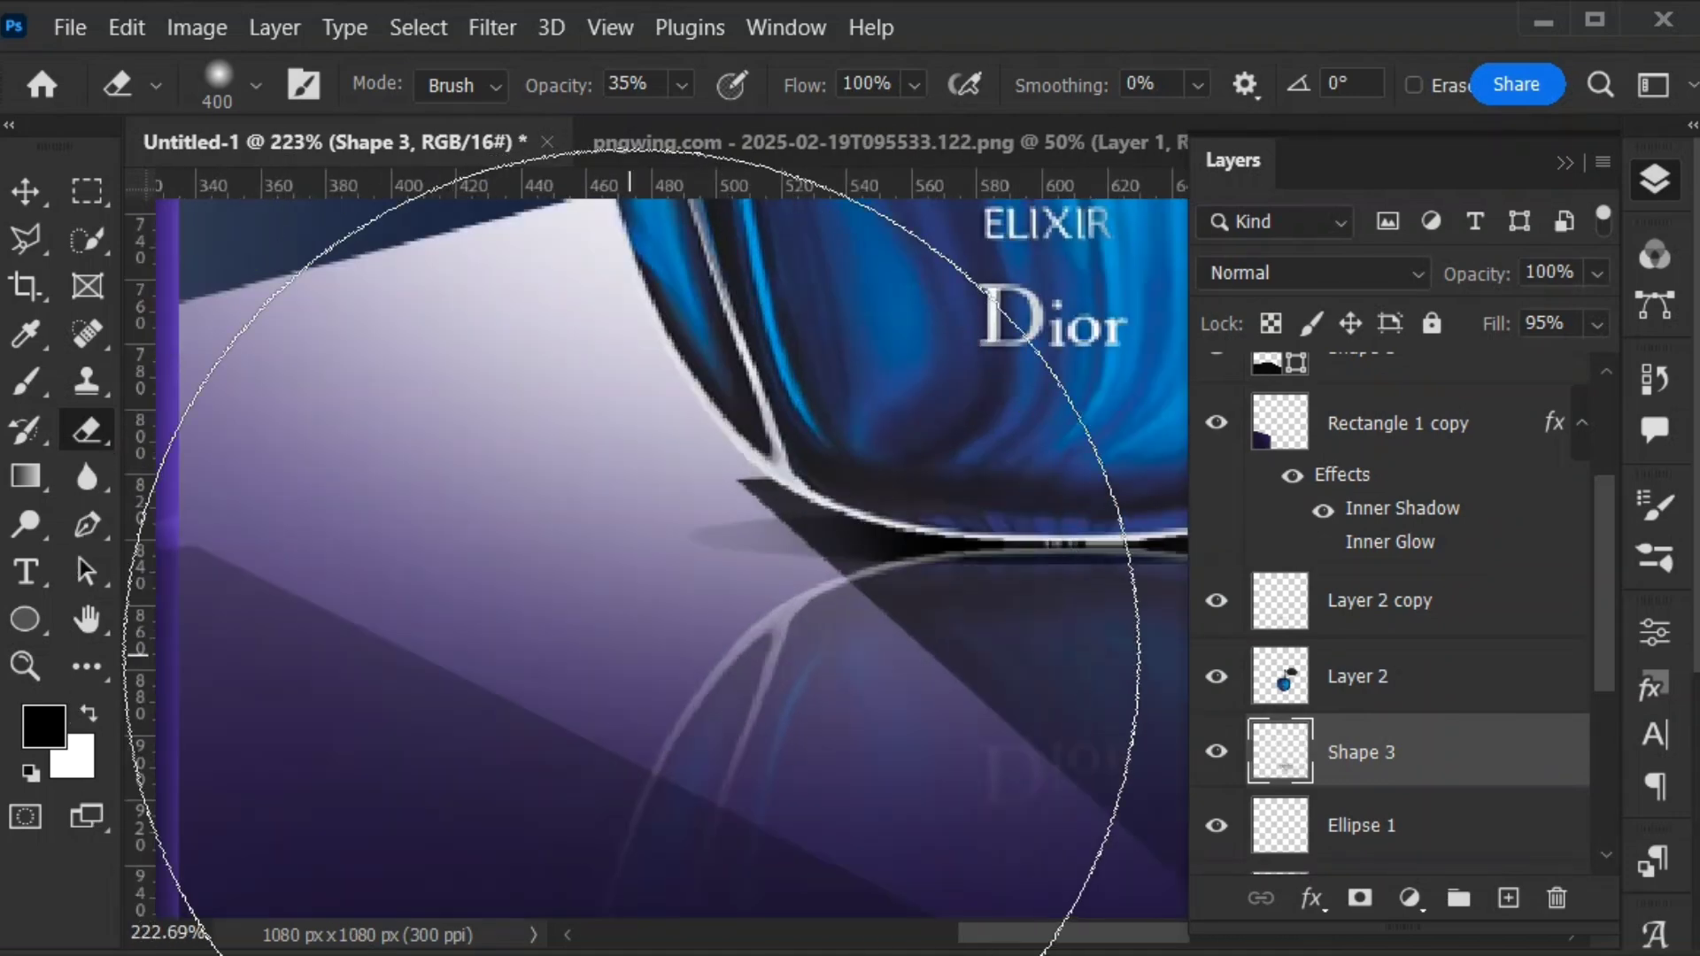
pyautogui.press('[')
pyautogui.press('[')
pyautogui.press('[')
pyautogui.press('[')
pyautogui.press('[')
pyautogui.press('[')
pyautogui.press('[')
pyautogui.press('[')
pyautogui.press('[')
pyautogui.press('[')
pyautogui.press('[')
pyautogui.press('[')
pyautogui.press('[')
pyautogui.press('[')
pyautogui.moveTo(762, 502)
pyautogui.mouseDown()
pyautogui.moveTo(823, 555)
pyautogui.moveTo(862, 559)
pyautogui.moveTo(768, 500)
pyautogui.mouseUp()
pyautogui.scroll(-14, 645, 624)
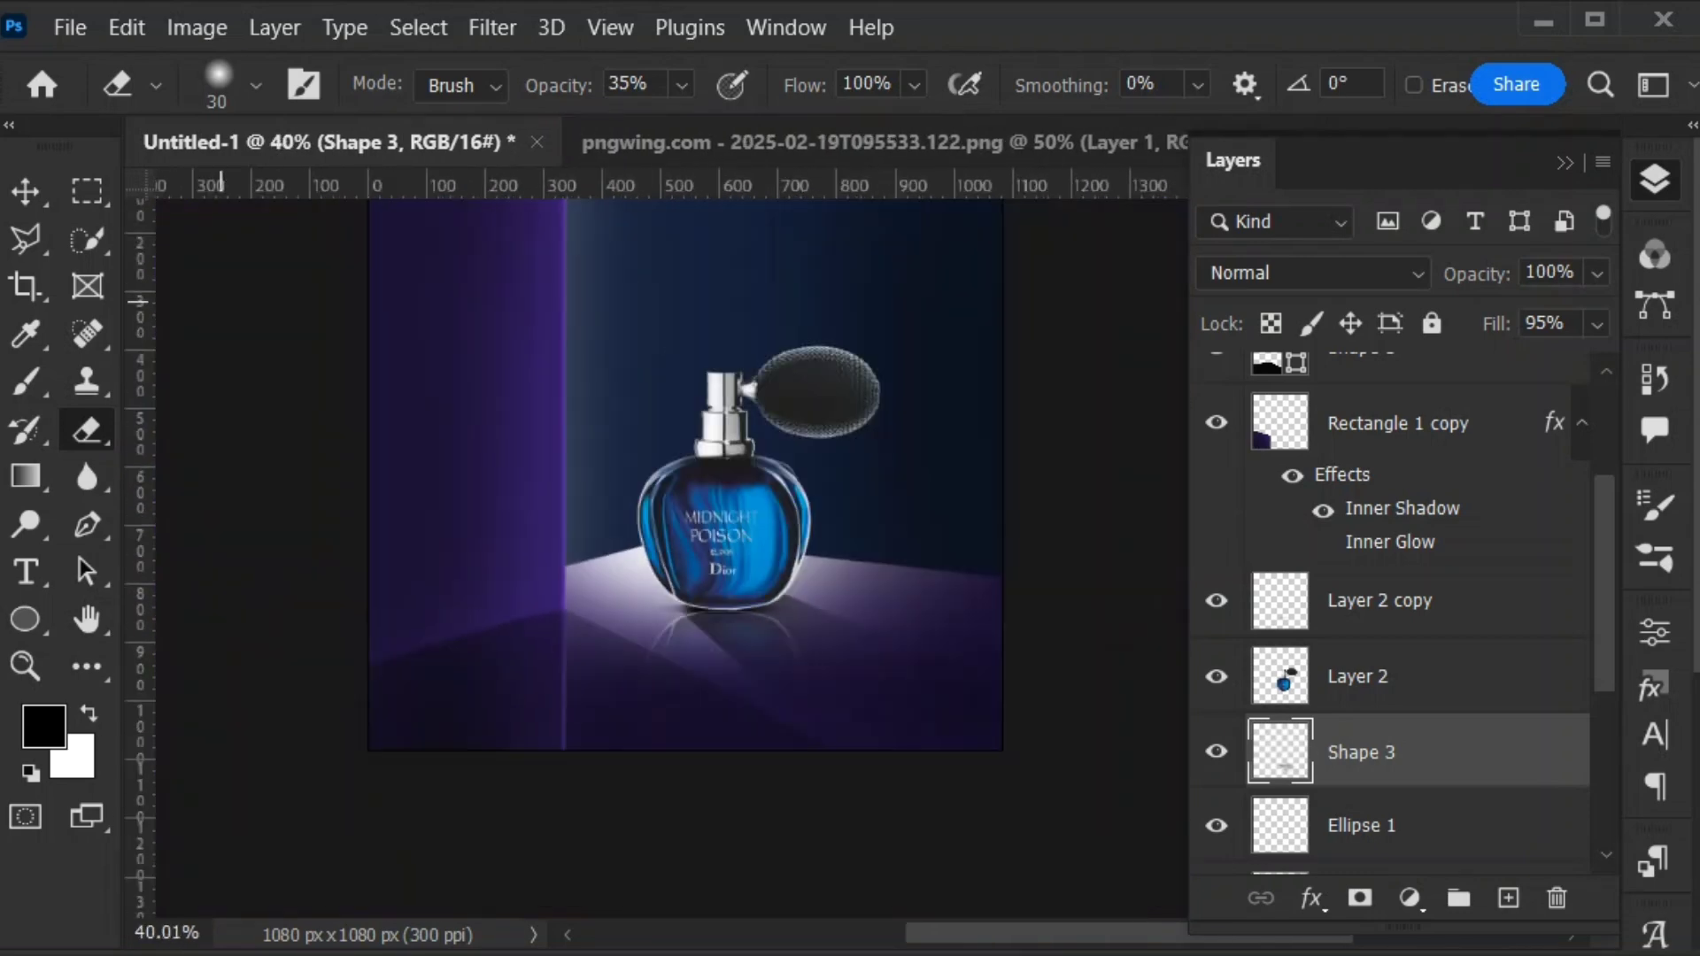
pyautogui.click(25, 192)
pyautogui.click(275, 826)
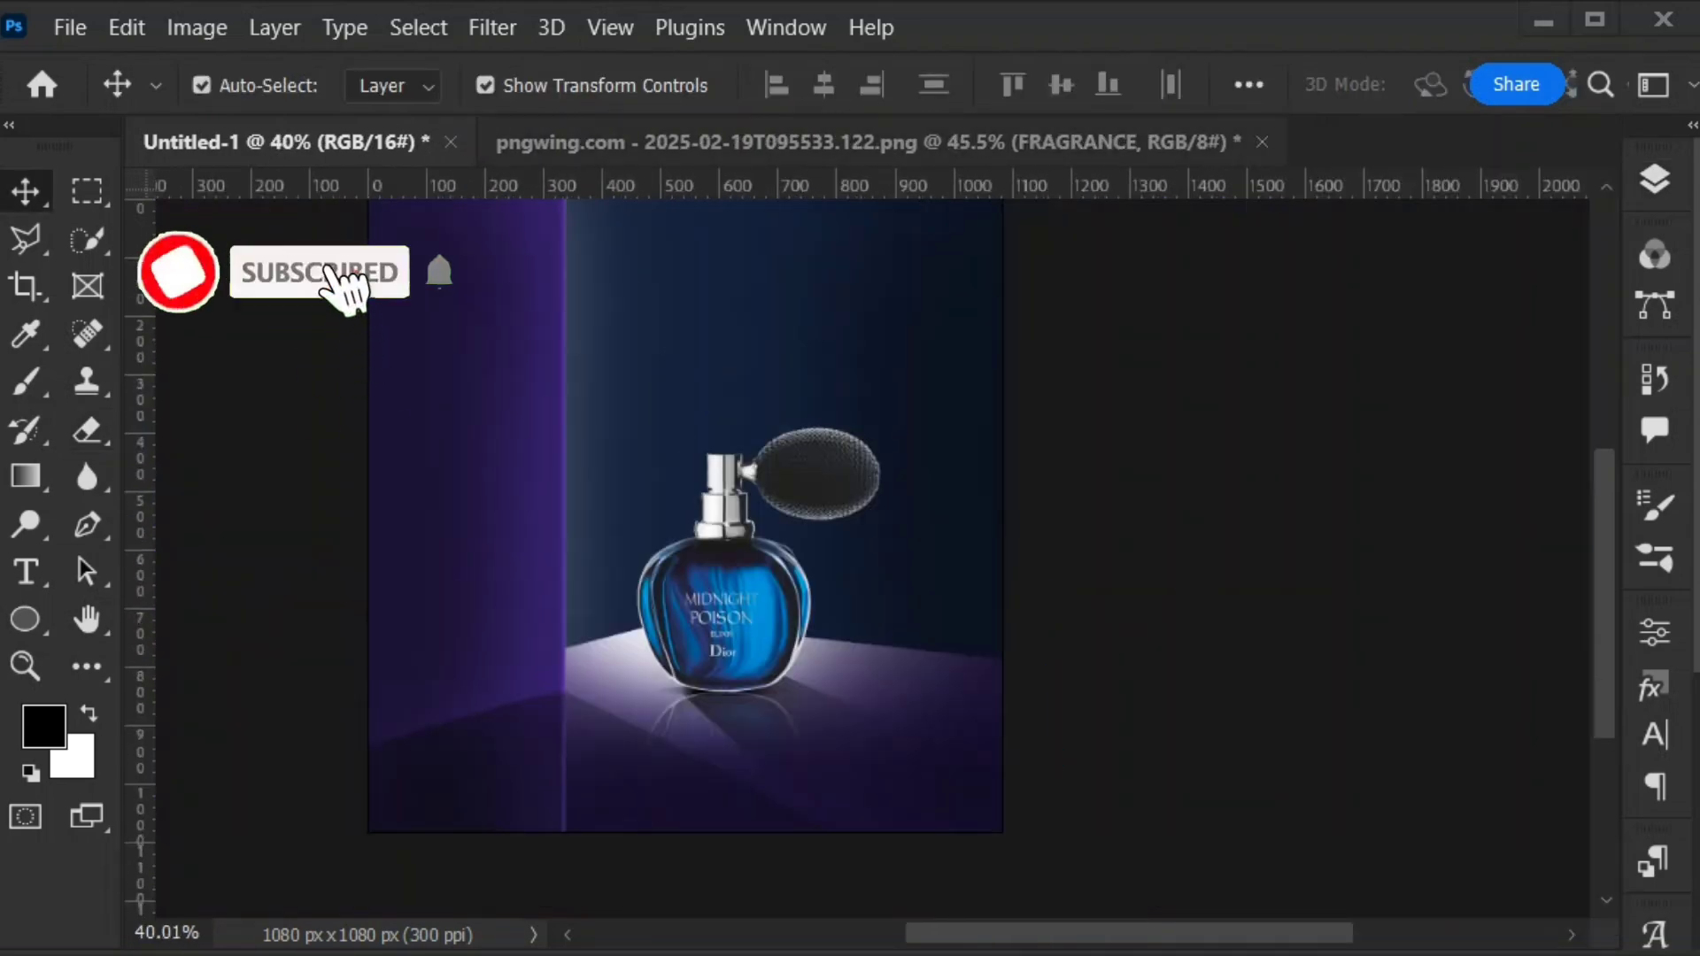
# Bring the vertical FRAGRANCE text from the pngwing document into the design and place it on the purple wall
pyautogui.scroll(2, 1083, 620)
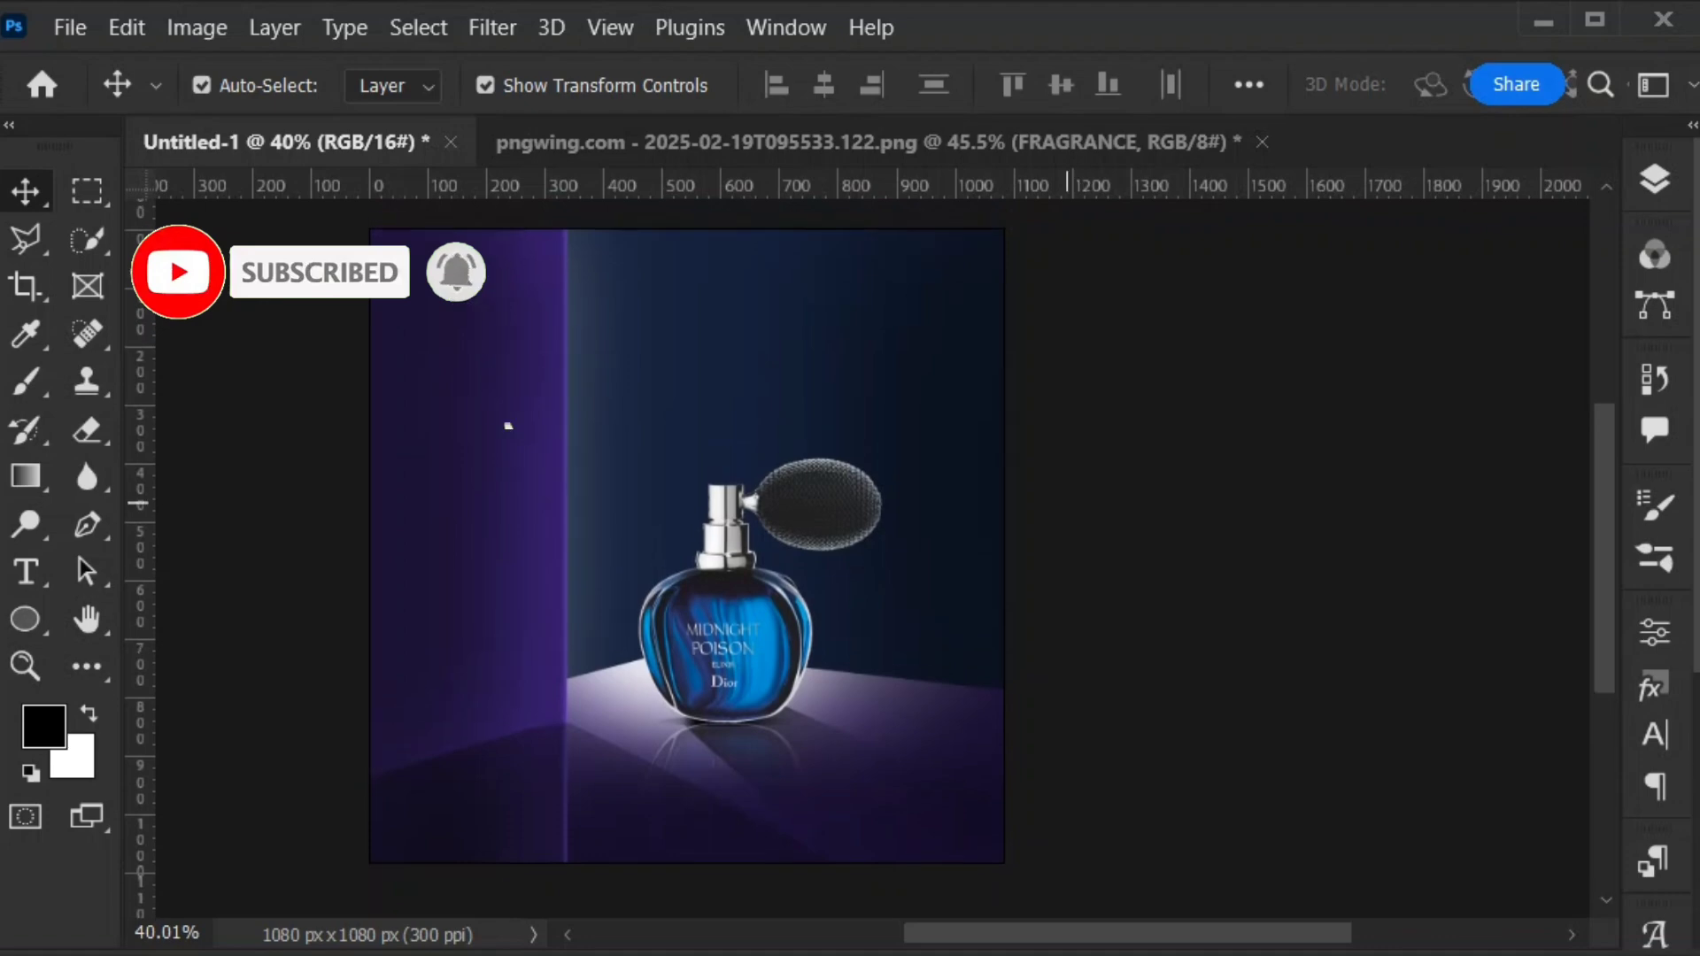
pyautogui.click(709, 142)
pyautogui.moveTo(743, 658); pyautogui.dragTo(535, 549)
pyautogui.scroll(-1, 812, 719)
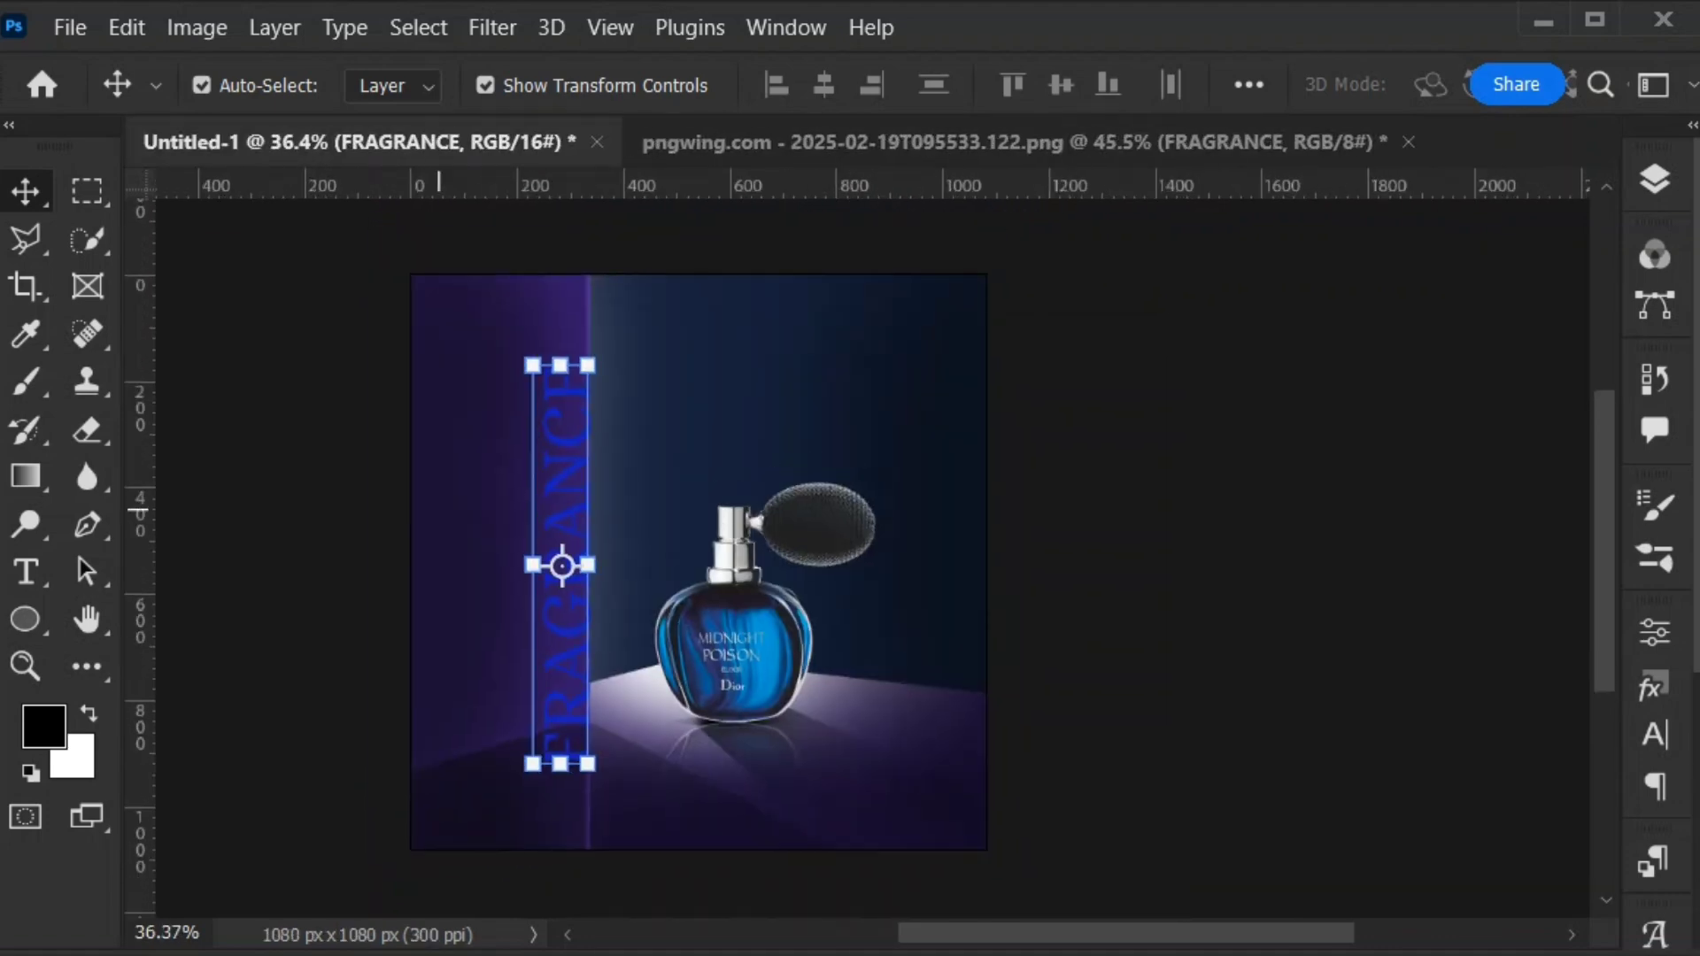
pyautogui.scroll(2, 479, 463)
pyautogui.moveTo(584, 478); pyautogui.dragTo(509, 416)
# Change the FRAGRANCE text colour to a dark navy blue
pyautogui.click(1654, 632)
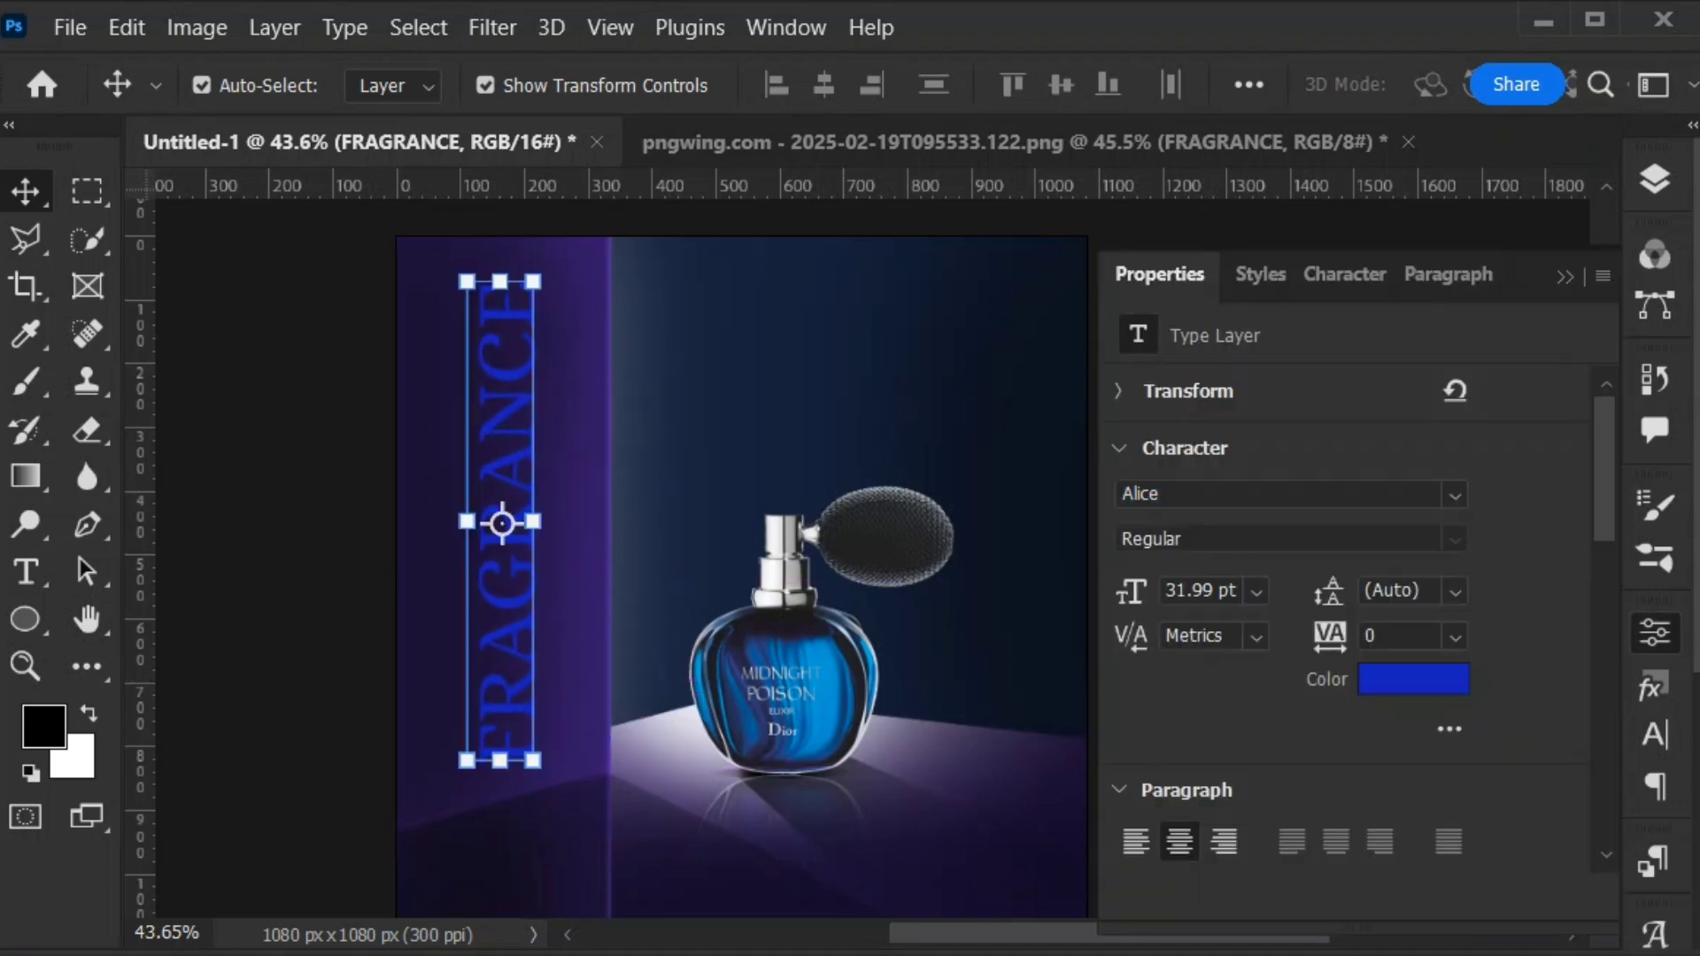
pyautogui.click(1404, 680)
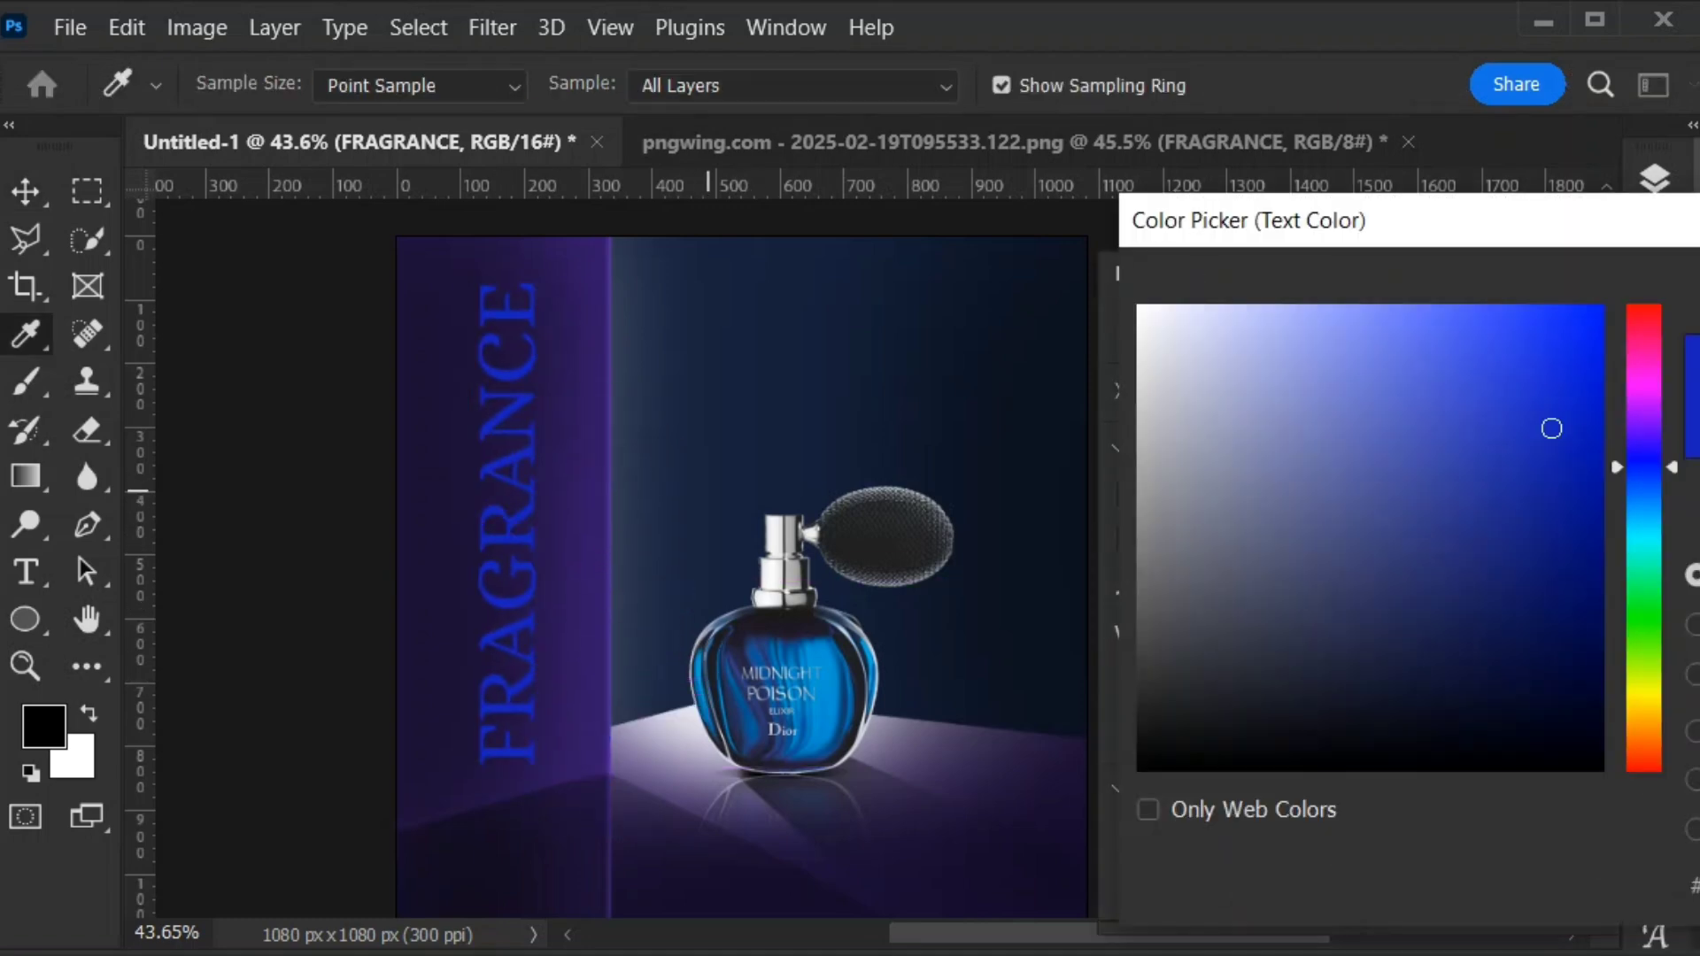
pyautogui.click(1432, 660)
pyautogui.press('Return')
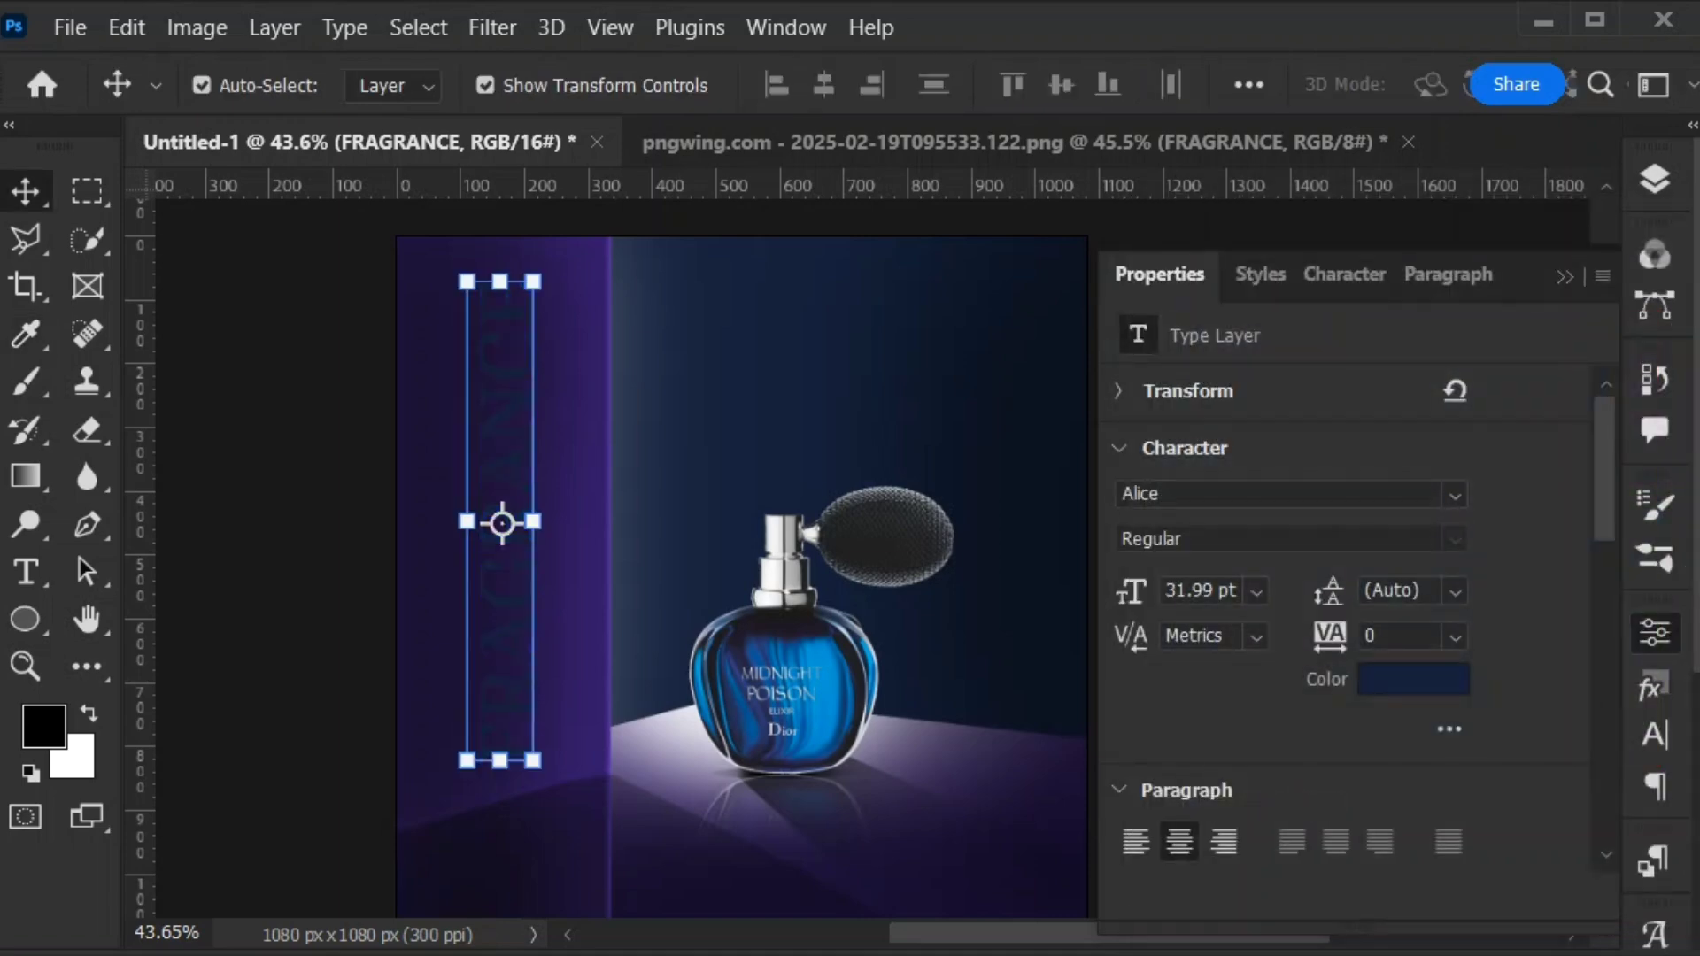
# Recolour the FRAGRANCE text with the purple sampled from the wall beside it
pyautogui.click(1413, 680)
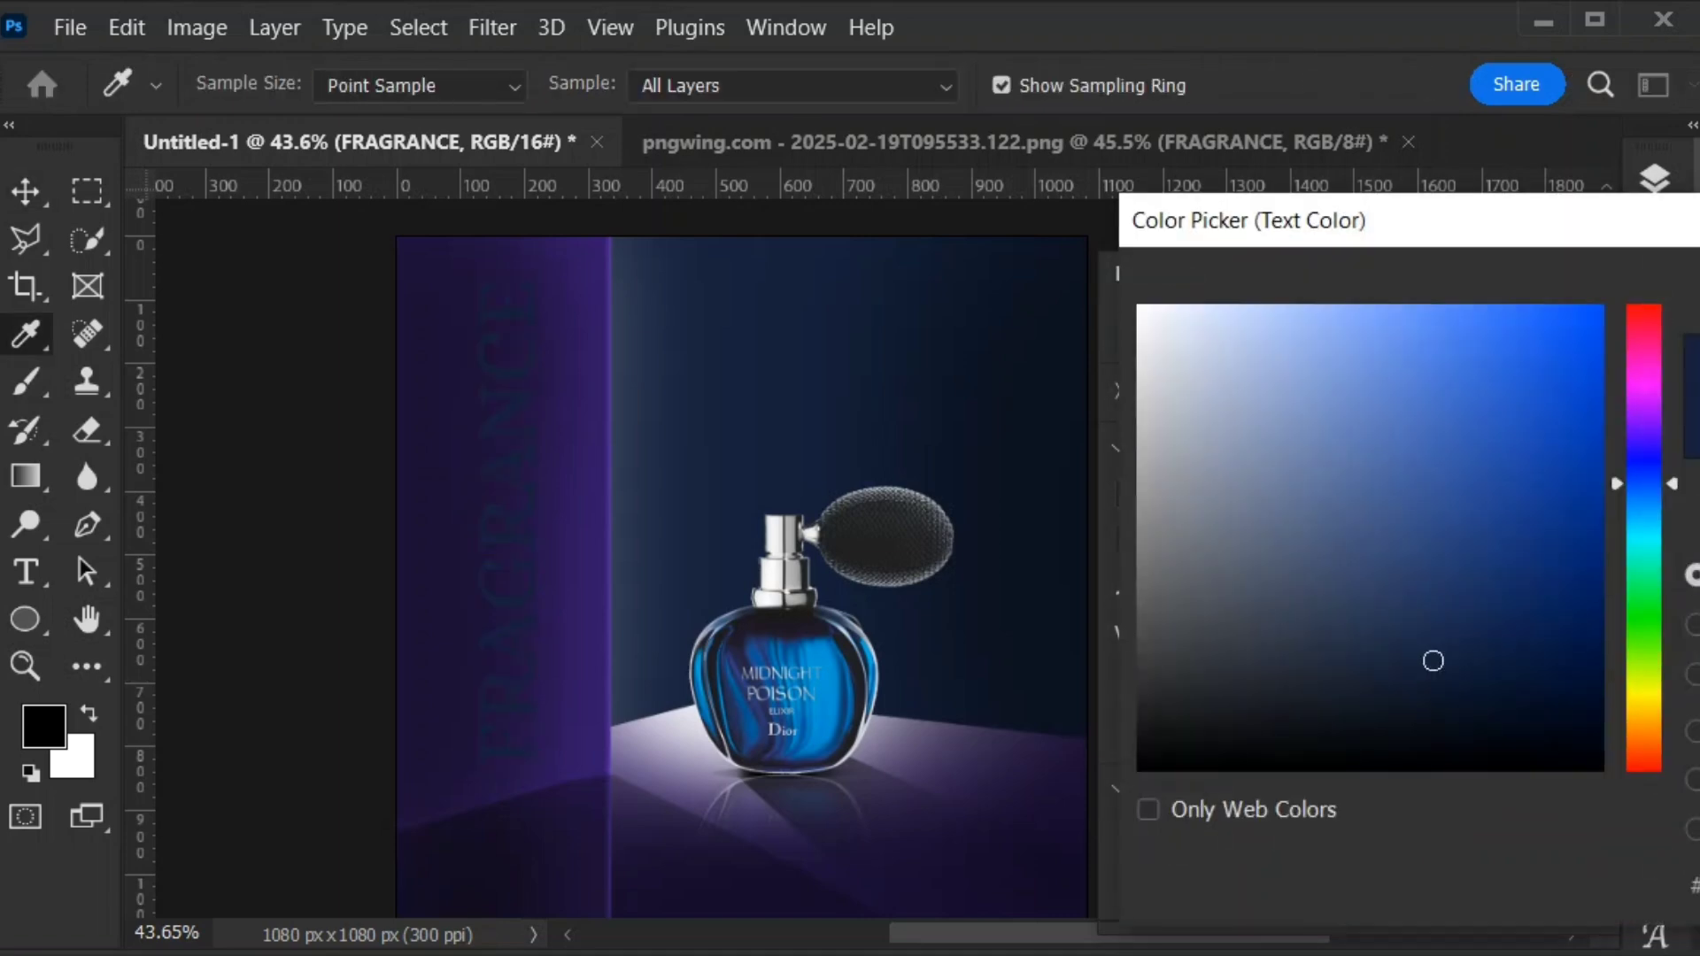
pyautogui.click(581, 571)
pyautogui.press('Return')
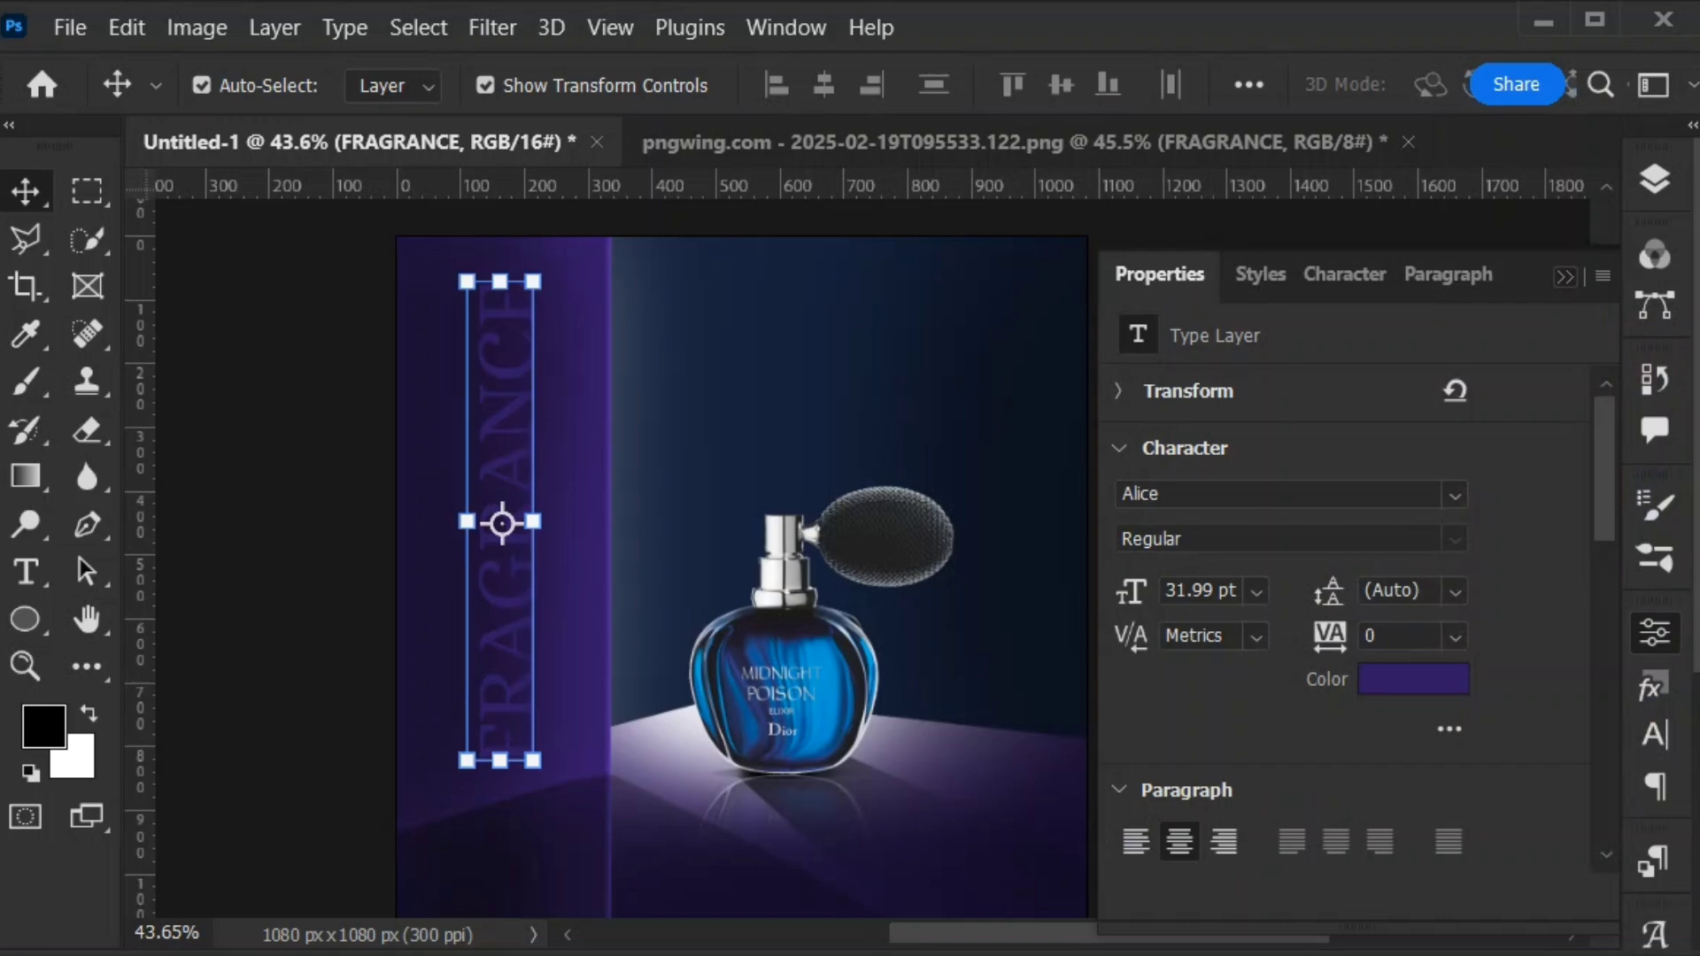
# Duplicate the FRAGRANCE text layer and flip the copy
pyautogui.click(1655, 180)
pyautogui.hotkey('ctrl', 'j')
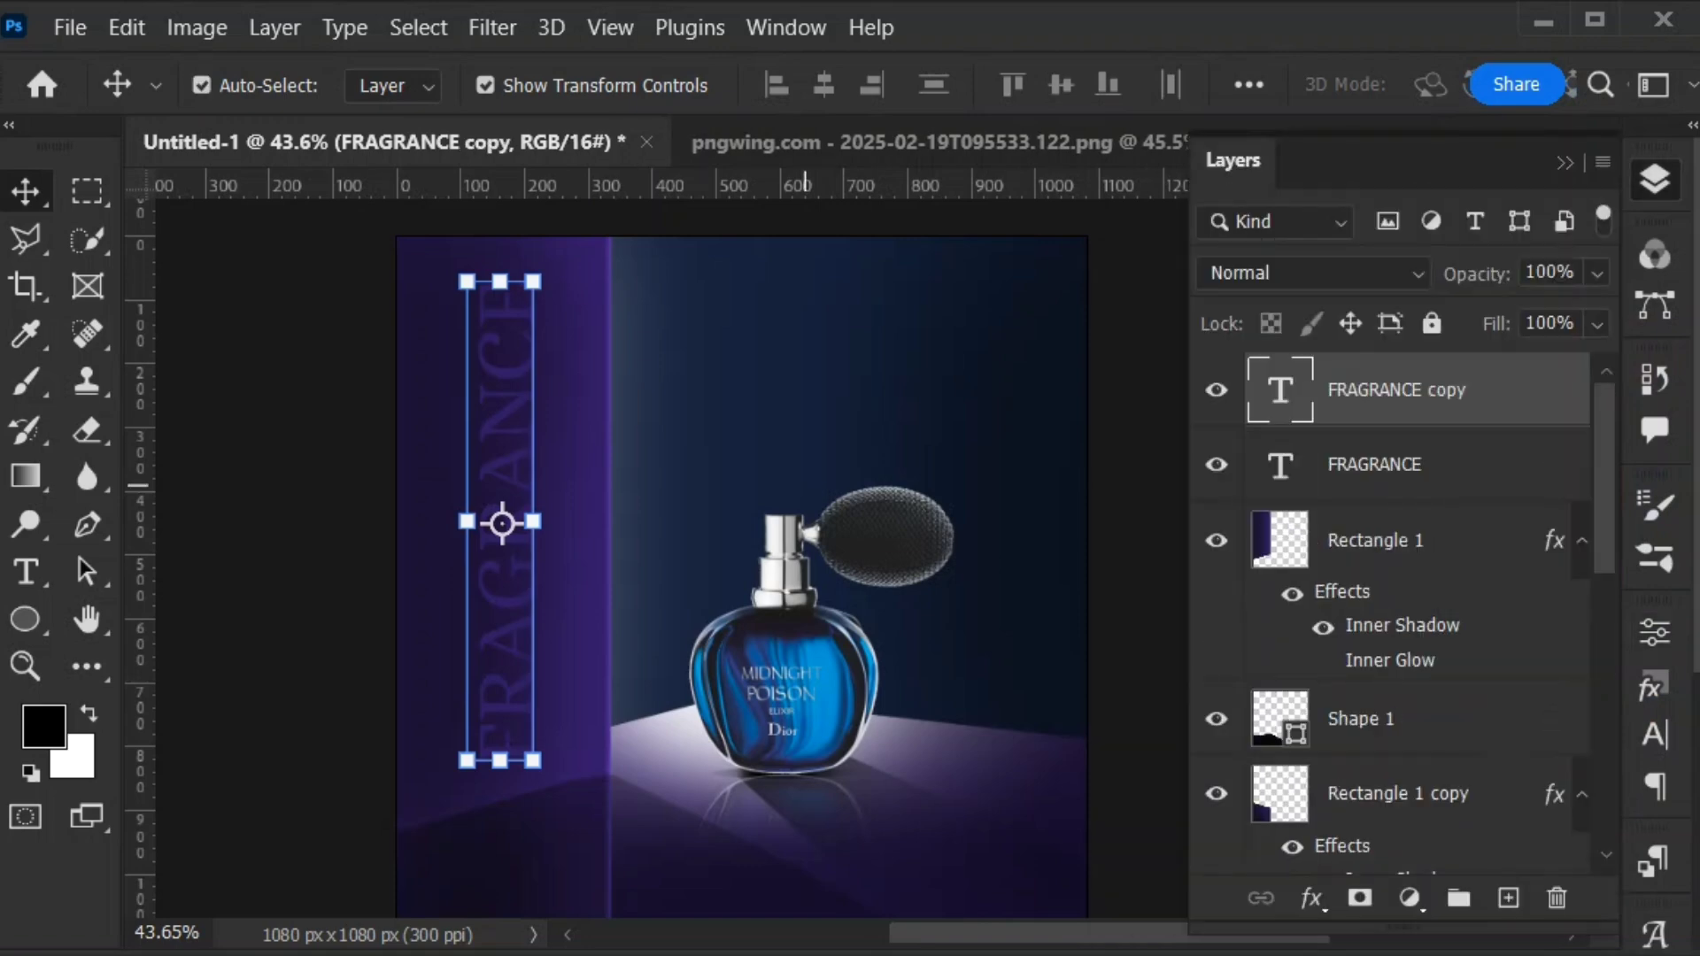
pyautogui.click(126, 28)
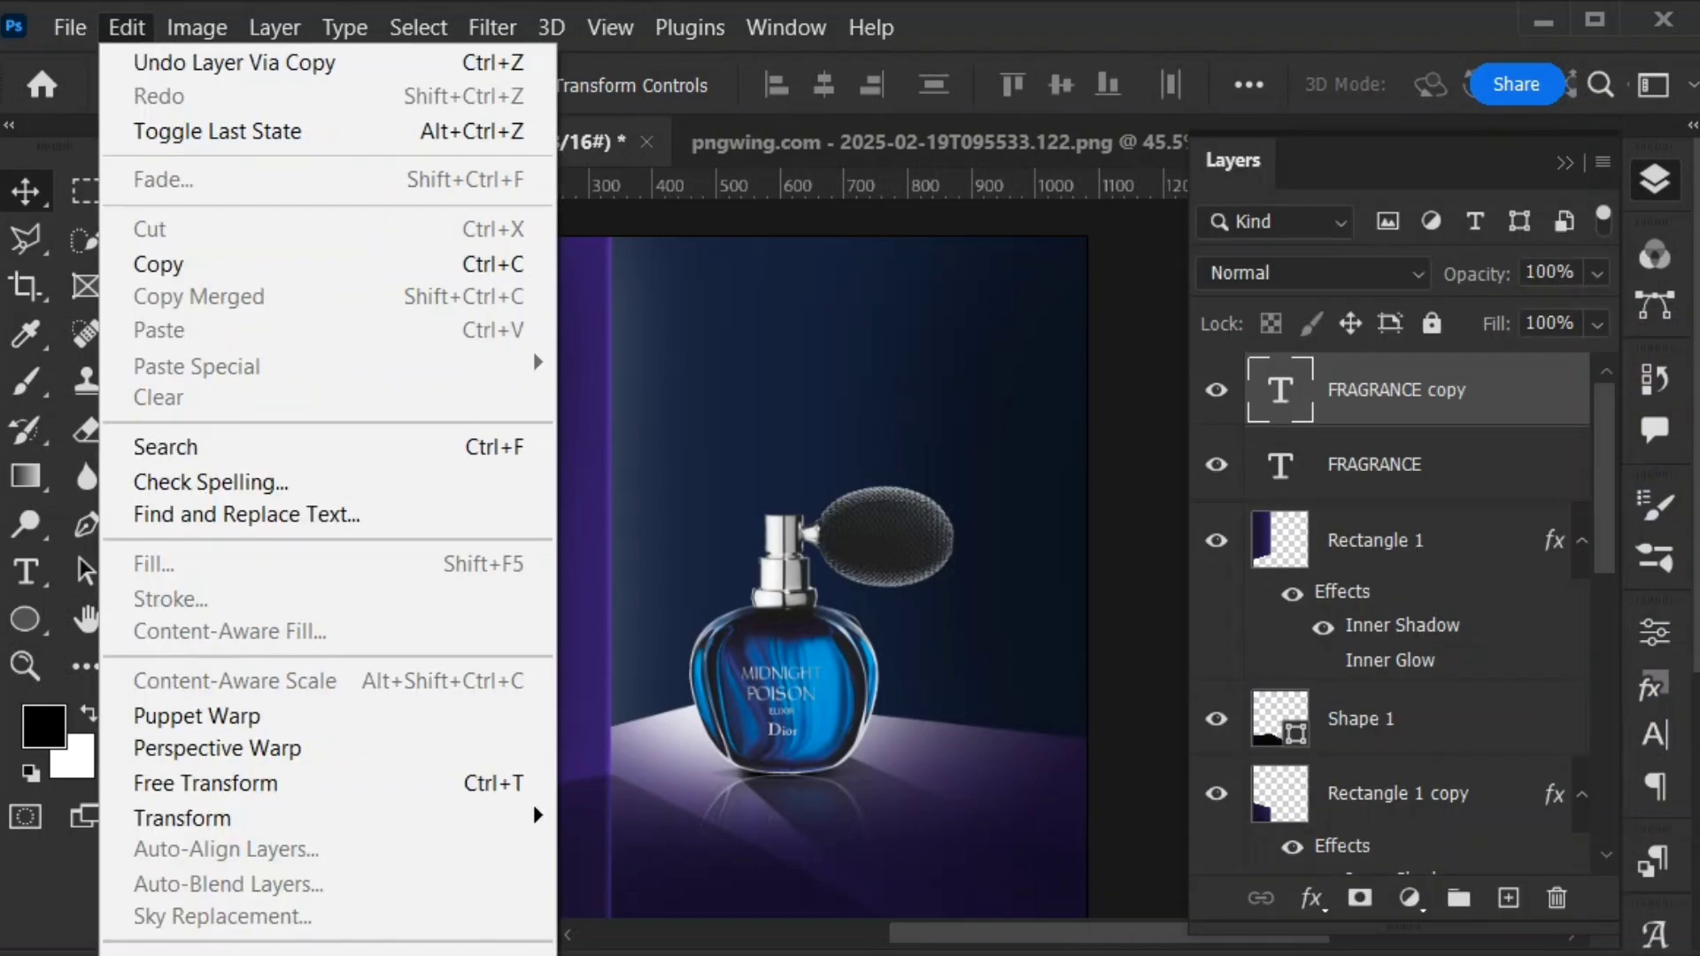
pyautogui.moveTo(252, 817)
pyautogui.click(650, 954)
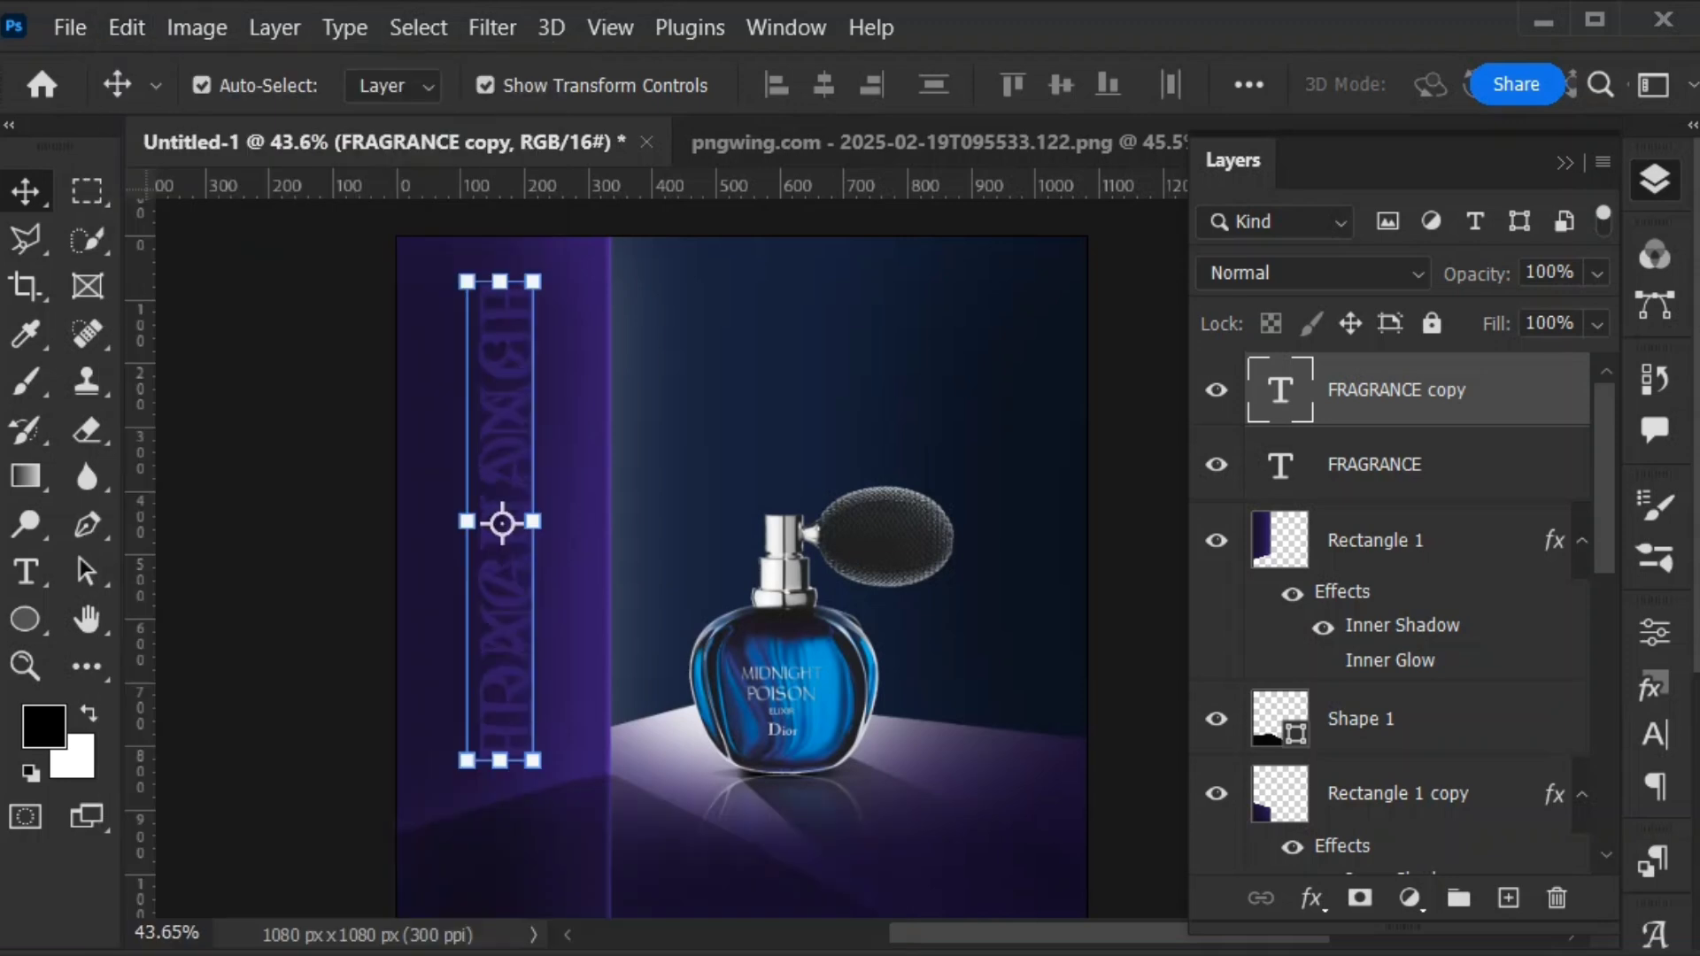
# Undo the copy's vertical flip, mirror the FRAGRANCE copy horizontally and place it directly below the original lettering
pyautogui.hotkey('ctrl', 'z')
pyautogui.click(127, 27)
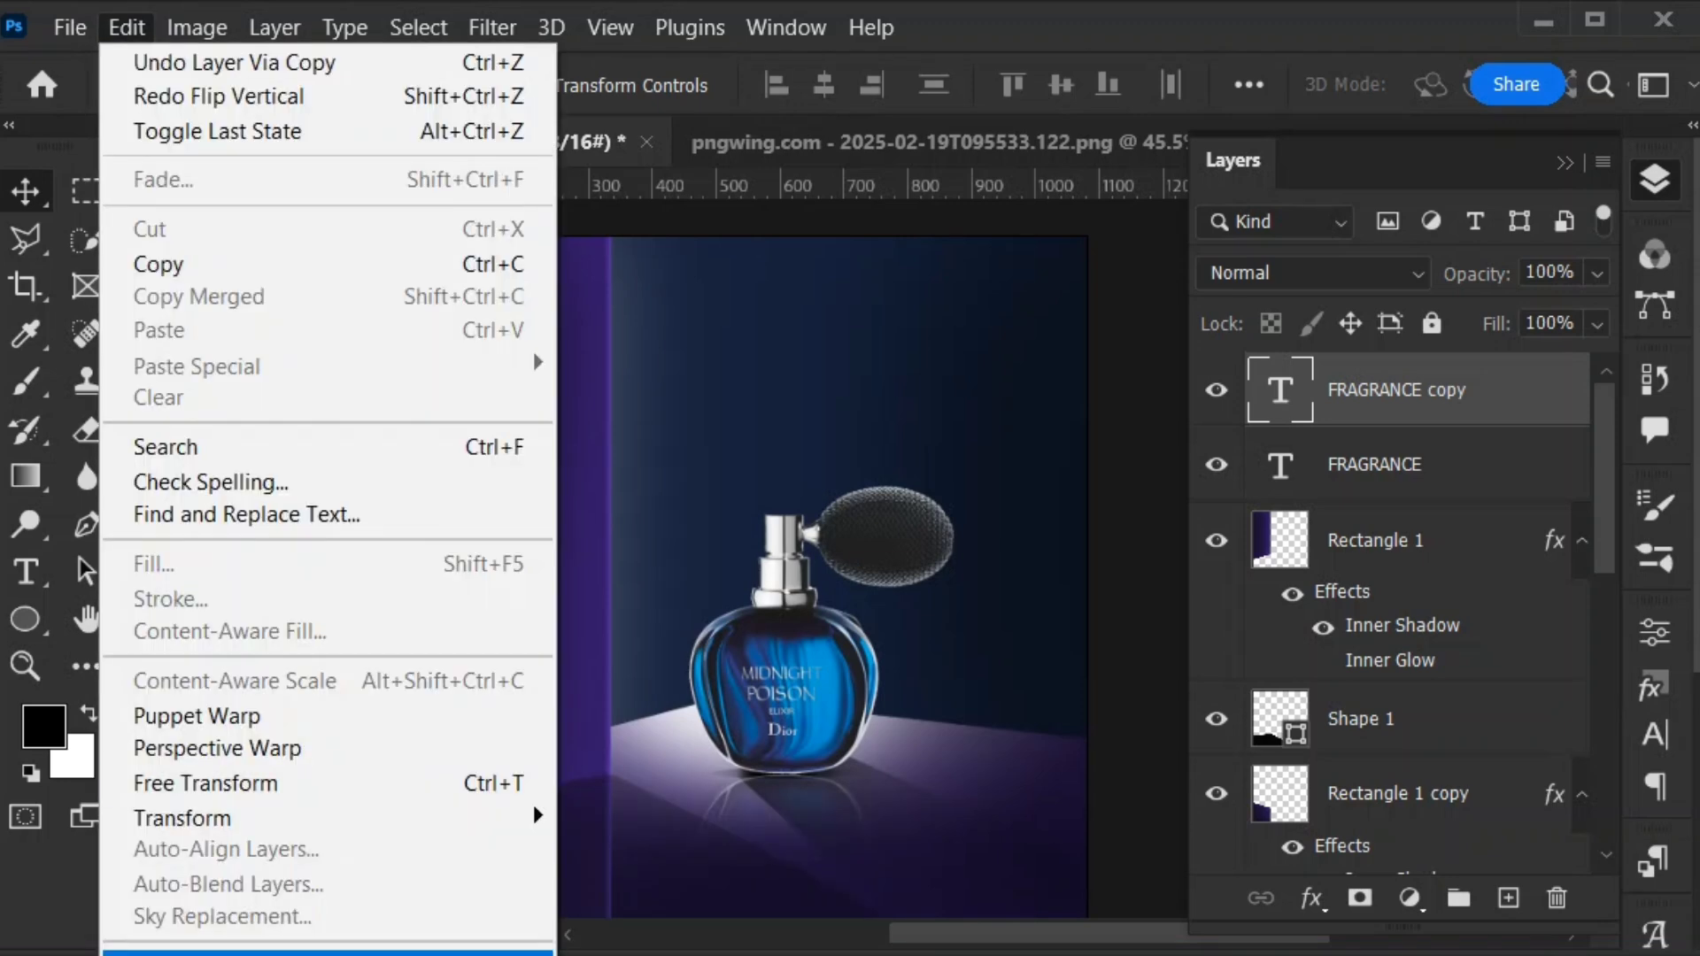
pyautogui.moveTo(251, 817)
pyautogui.click(651, 955)
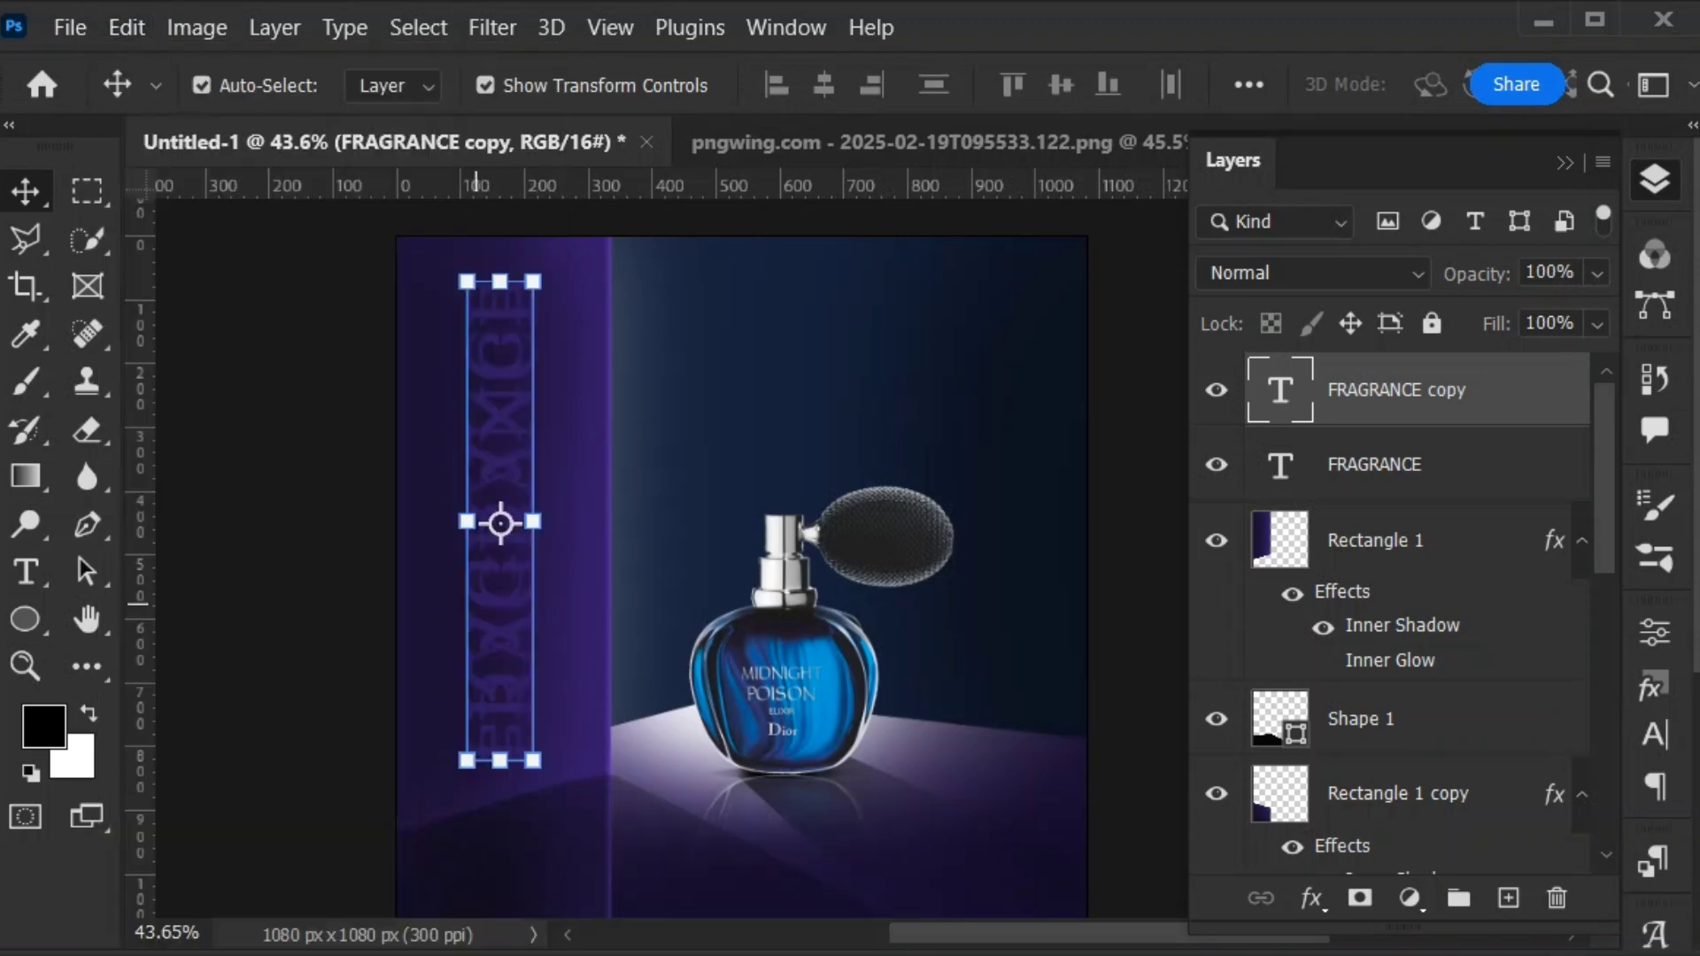
pyautogui.moveTo(476, 604)
pyautogui.mouseDown()
pyautogui.moveTo(475, 664)
pyautogui.moveTo(475, 532)
pyautogui.moveTo(475, 576)
pyautogui.mouseUp()
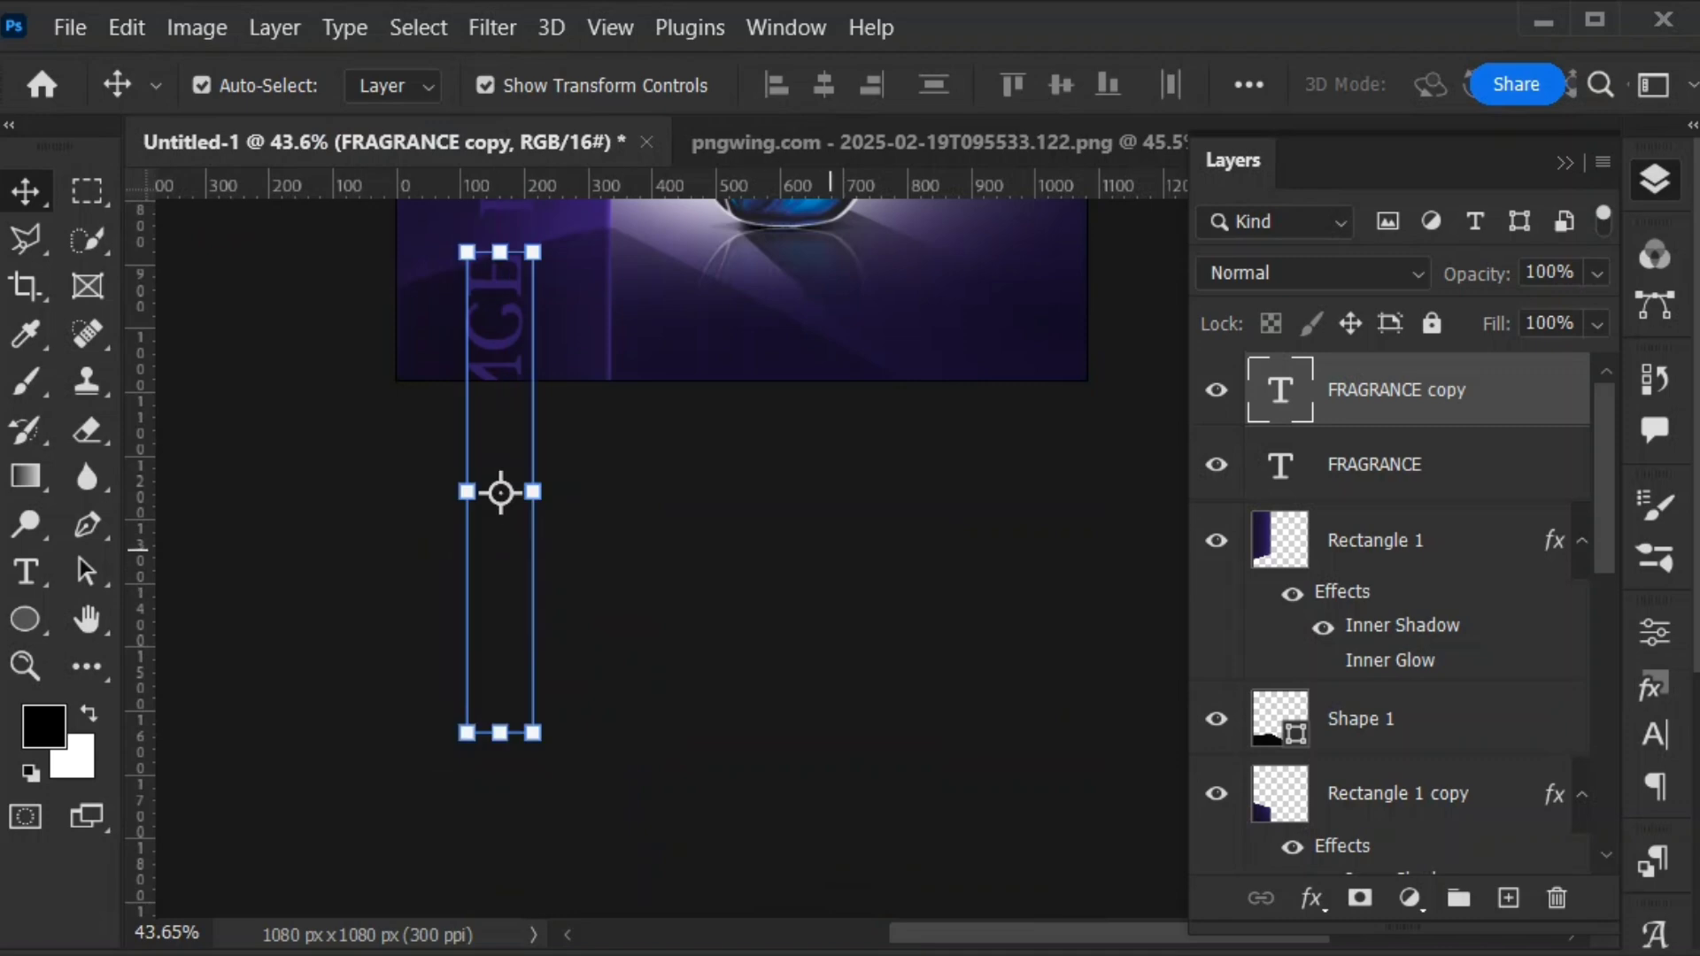
pyautogui.moveTo(830, 549); pyautogui.dragTo(843, 907)
pyautogui.moveTo(496, 585); pyautogui.dragTo(514, 588)
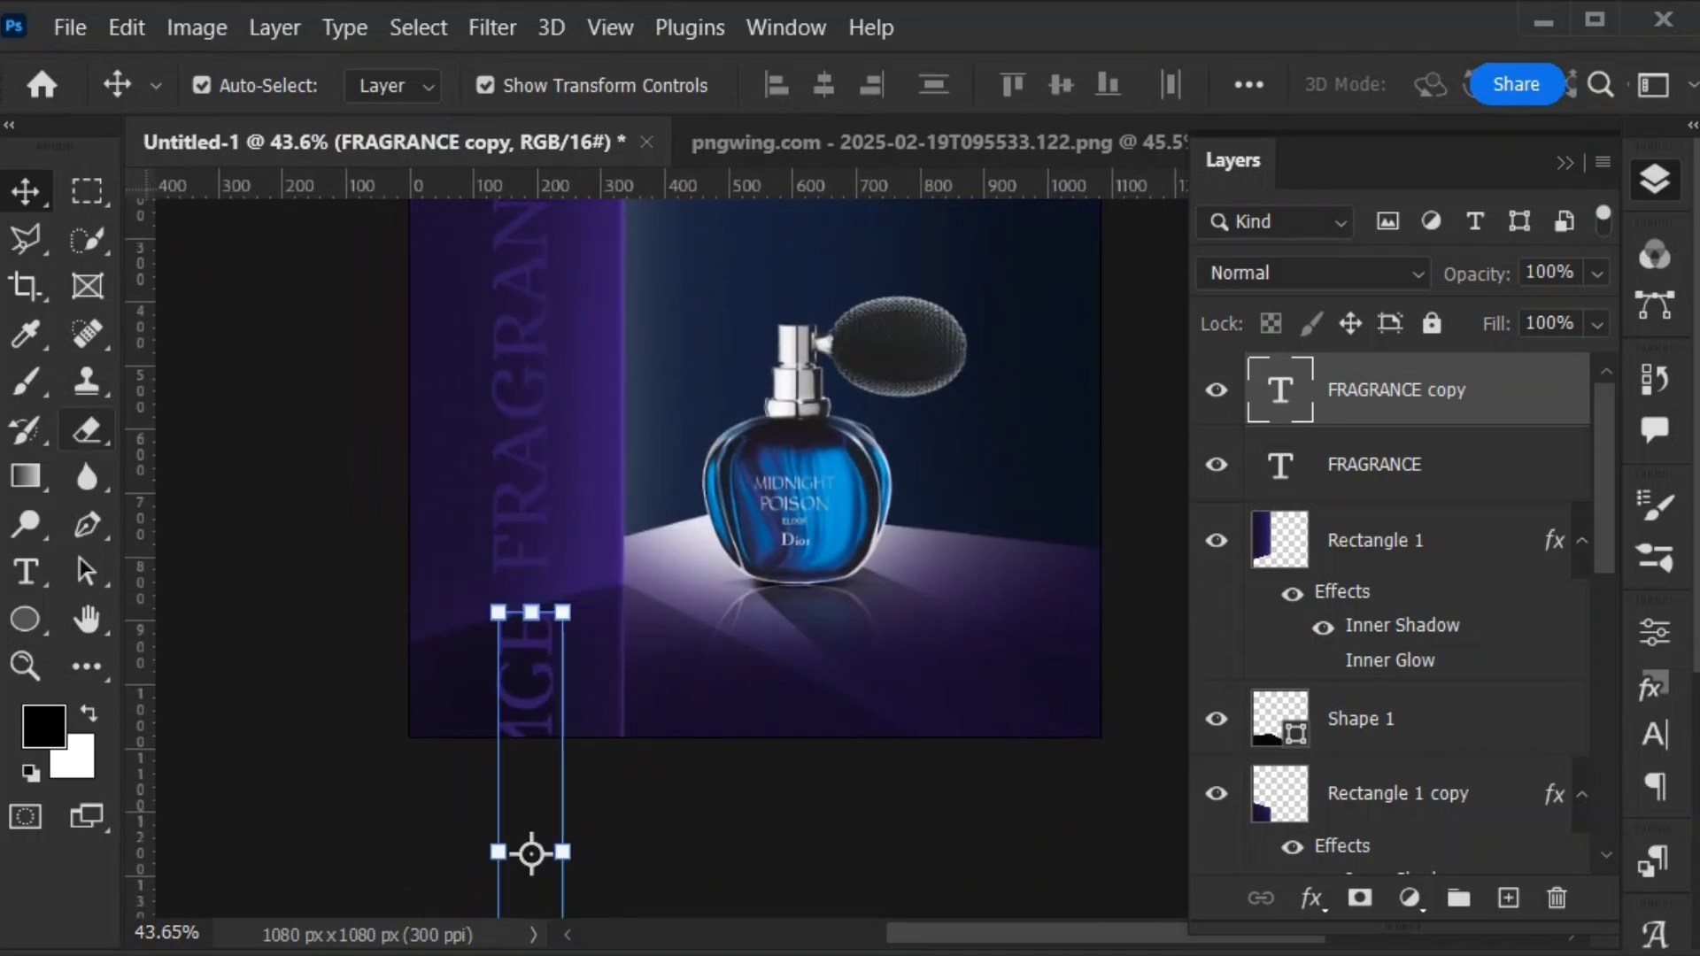
# Rasterize the FRAGRANCE copy and fade it near the canvas's lower edge using a soft 400 px Eraser at 35% opacity
pyautogui.click(87, 431)
pyautogui.click(510, 665)
pyautogui.press('Return')
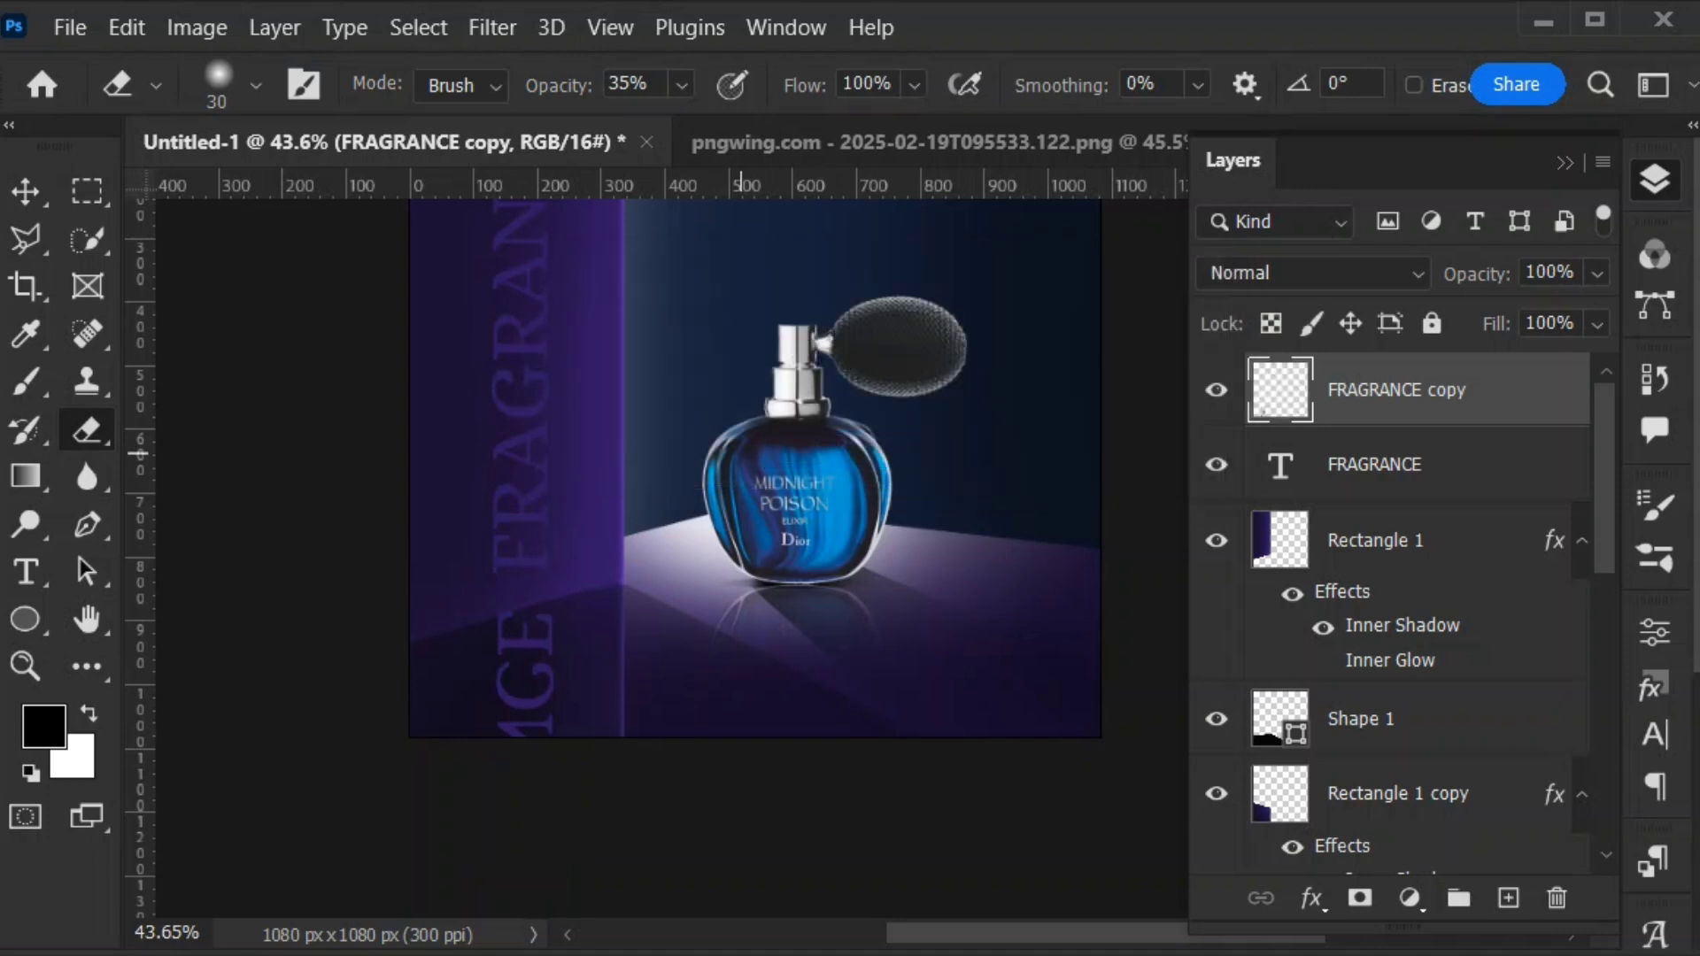
pyautogui.scroll(-2, 617, 569)
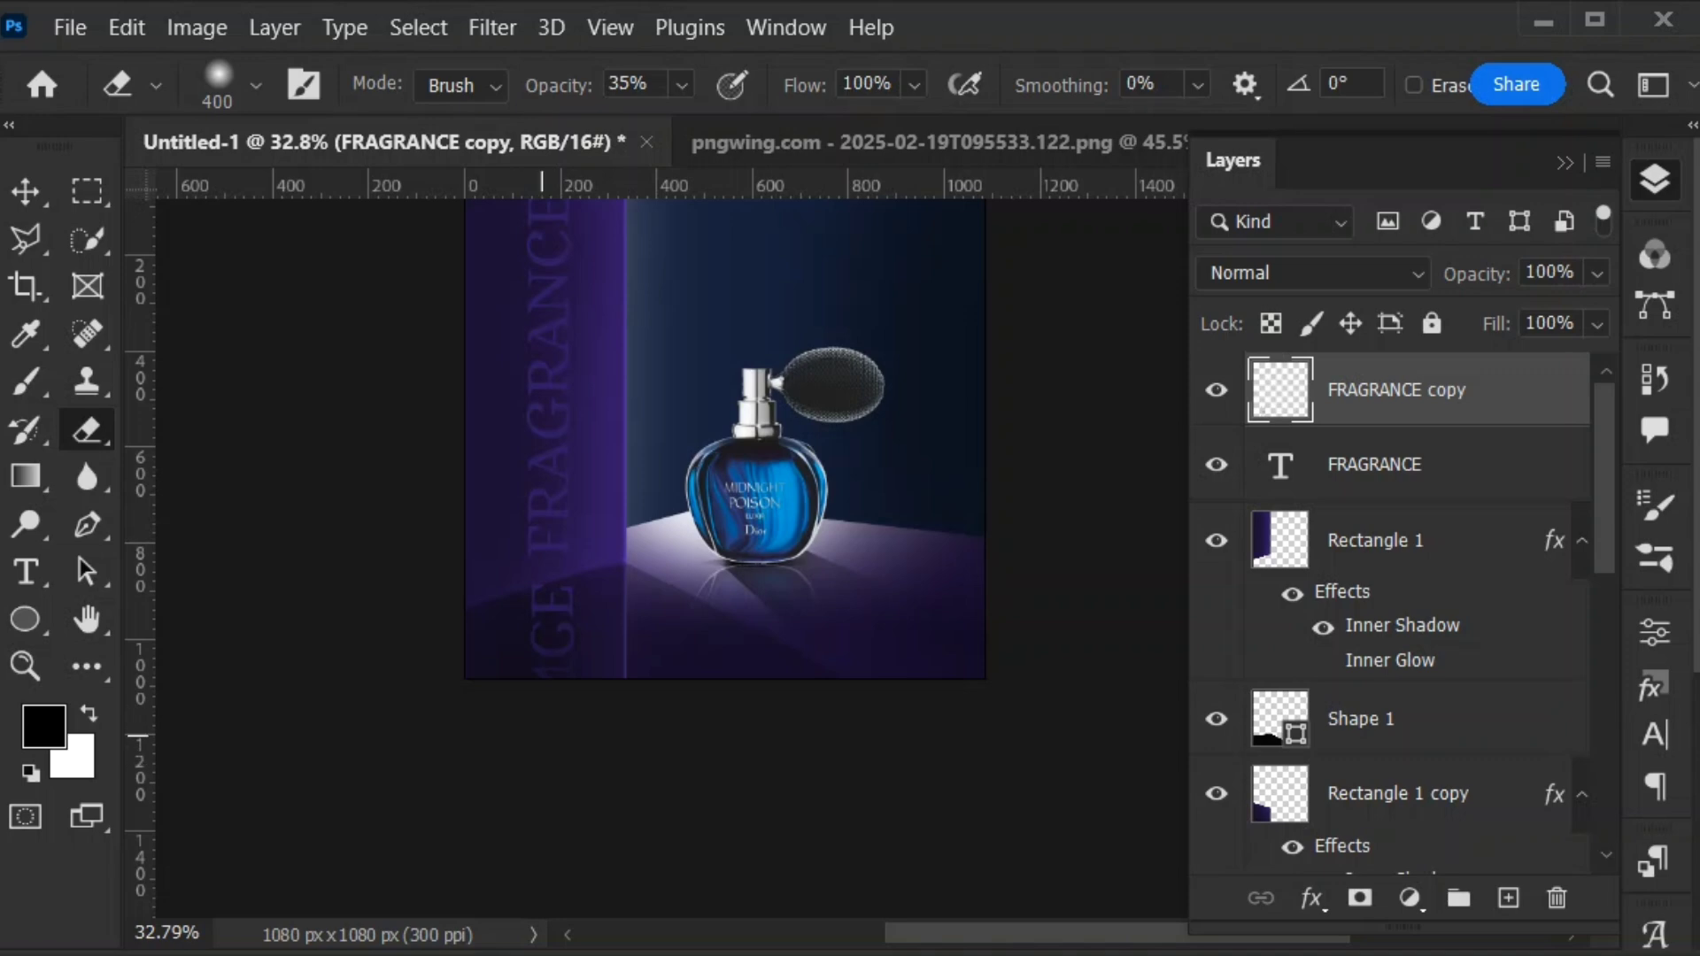
# Nudge the faded FRAGRANCE copy into line beneath the original lettering and deselect it
pyautogui.press('v')
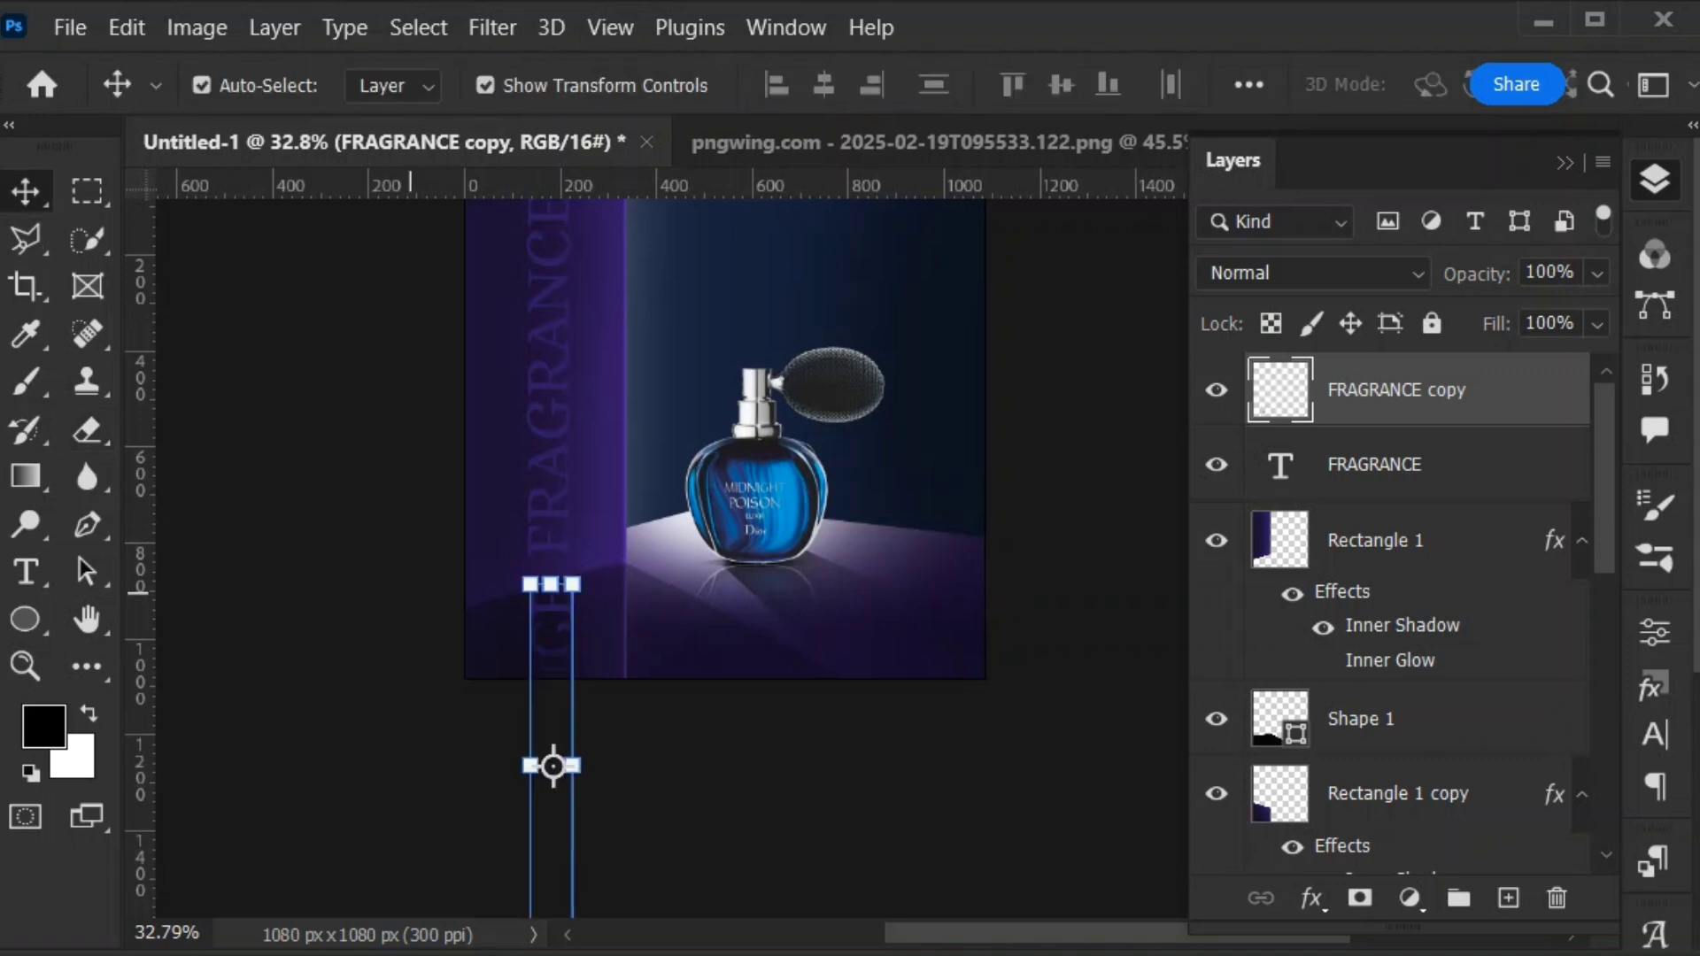
pyautogui.moveTo(553, 765); pyautogui.dragTo(552, 774)
pyautogui.moveTo(1065, 383); pyautogui.dragTo(1089, 523)
pyautogui.scroll(2, 839, 571)
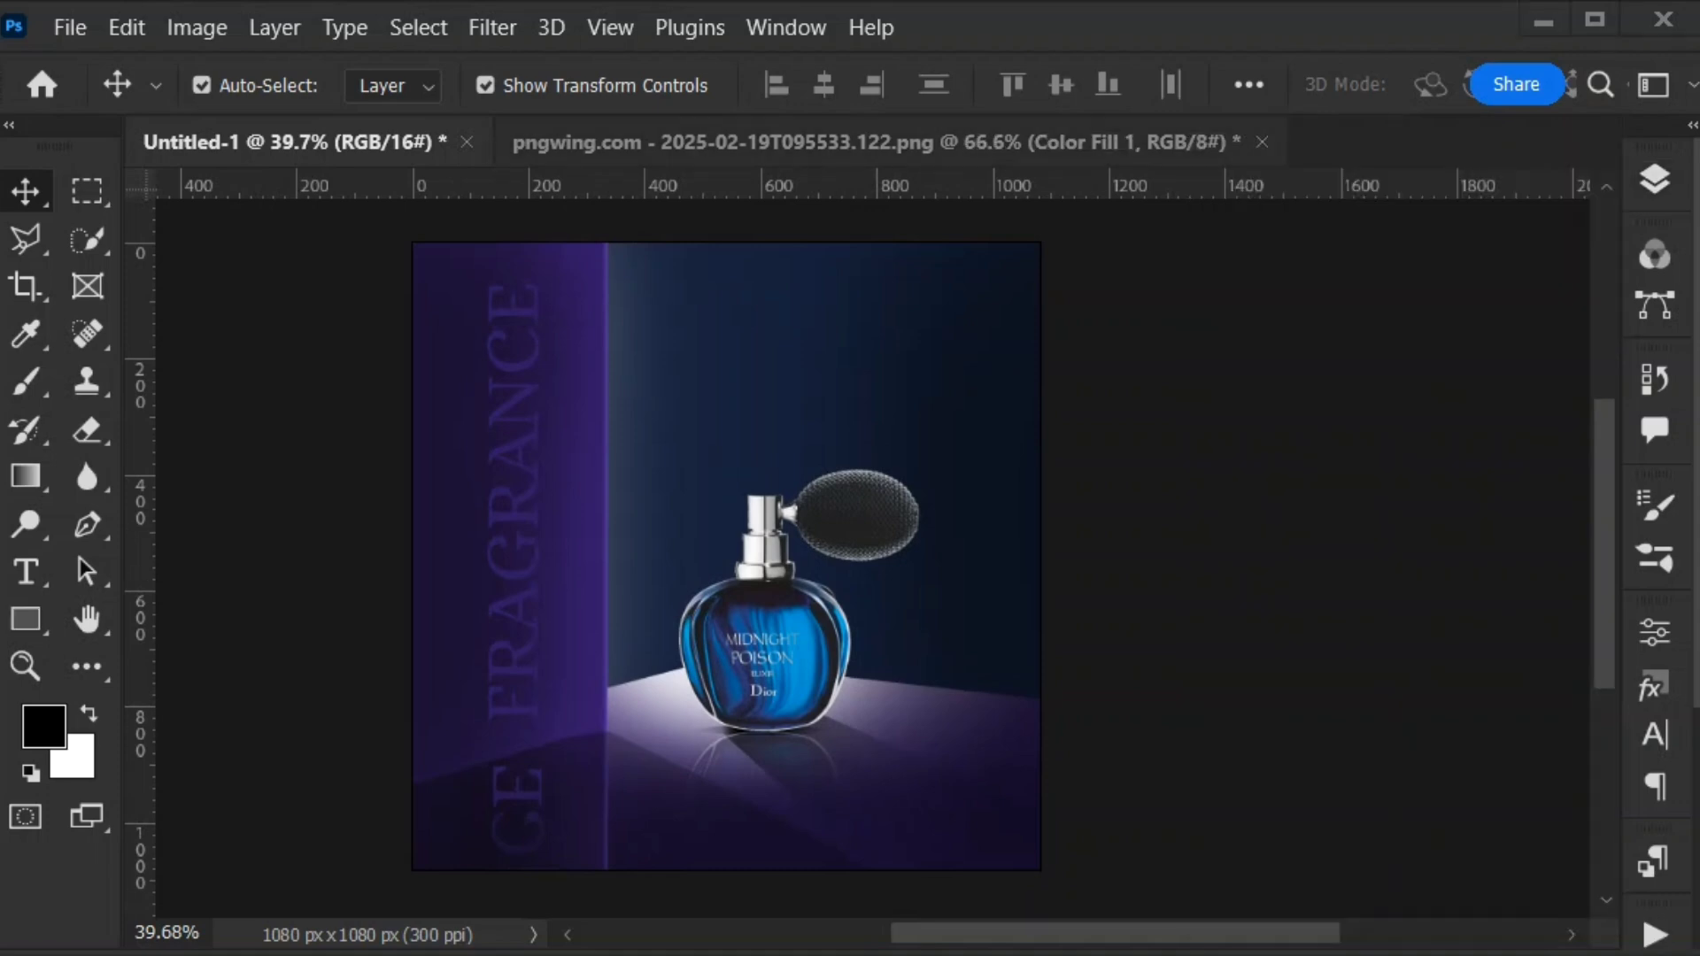
# Bring the LUXURY FOR YOUR SOUL and BUY IT @ ₹1,999 texts from the pngwing document into the design, with the price text in white
pyautogui.click(849, 143)
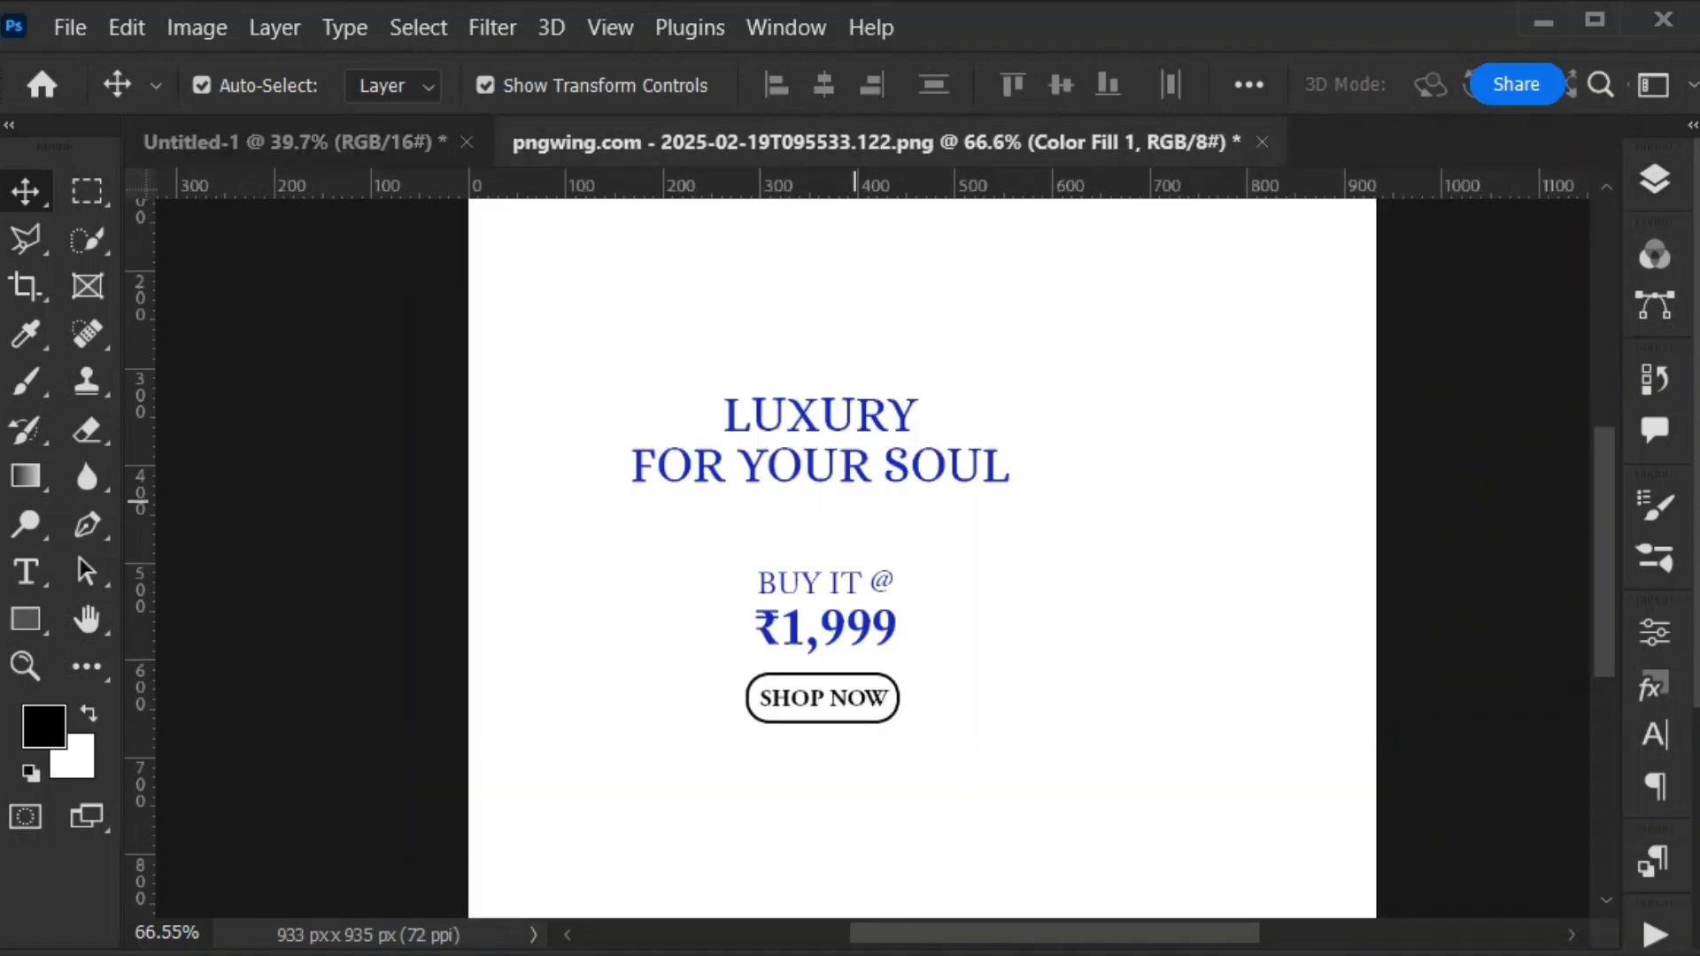
pyautogui.moveTo(856, 467); pyautogui.dragTo(935, 409)
pyautogui.scroll(2, 1006, 426)
pyautogui.click(947, 626)
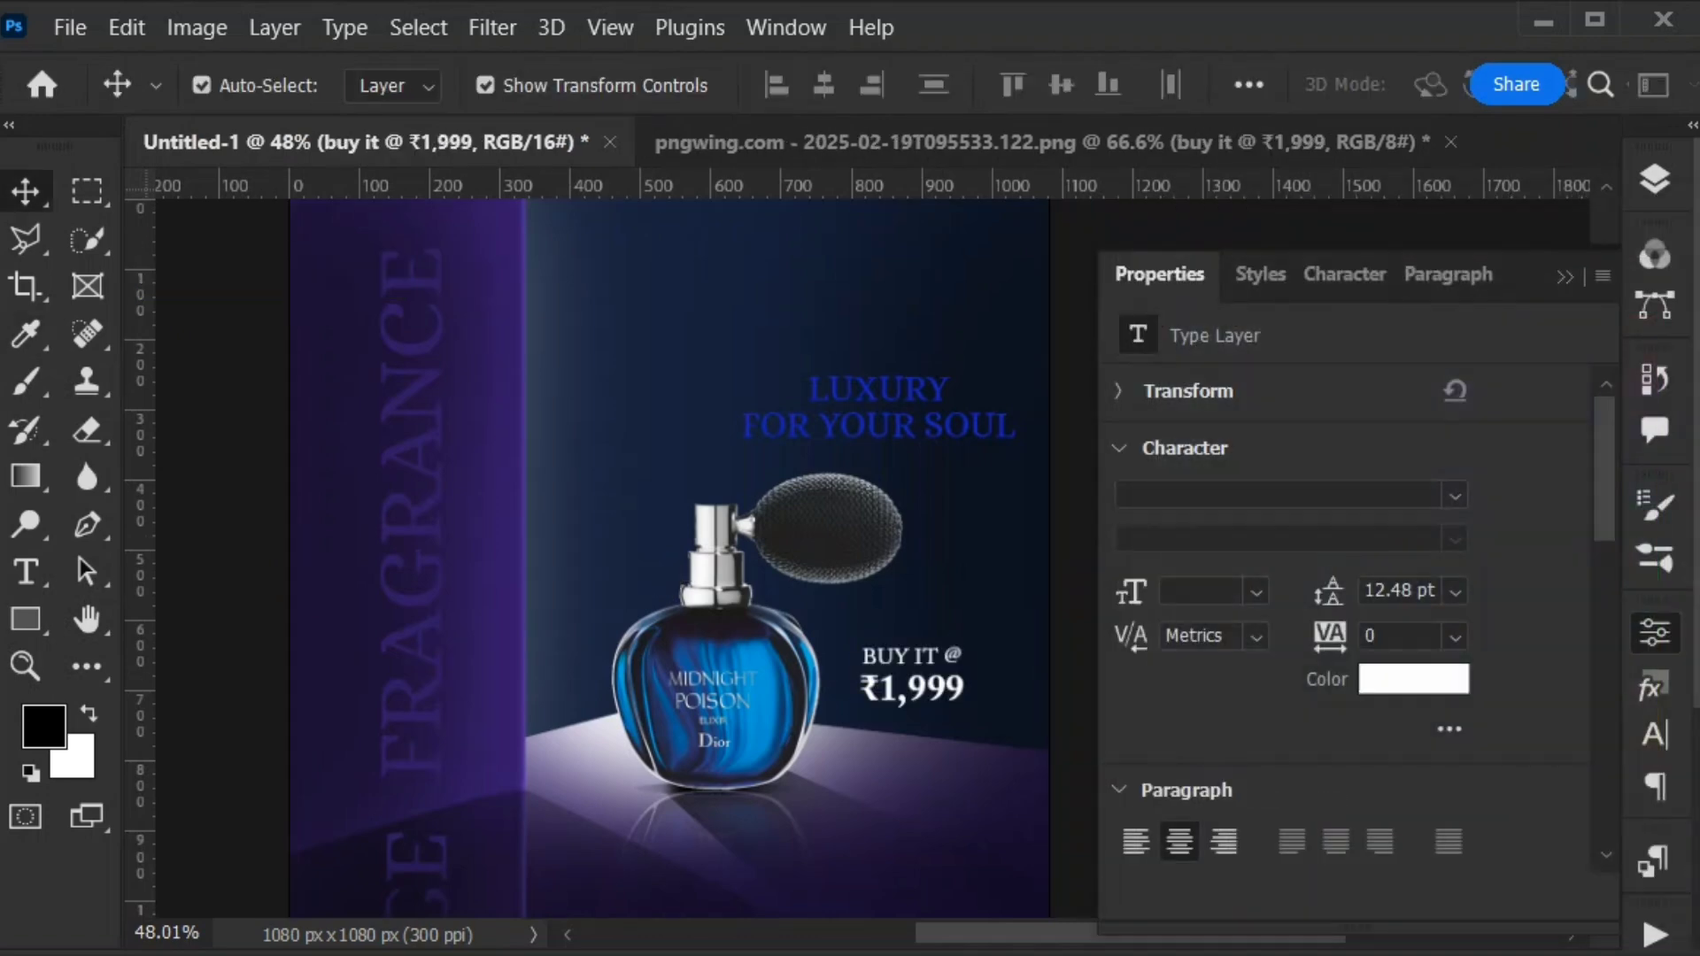
# Reposition the BUY IT @ ₹1,999 text beside the bottle and scale it up to about 125%
pyautogui.click(931, 688)
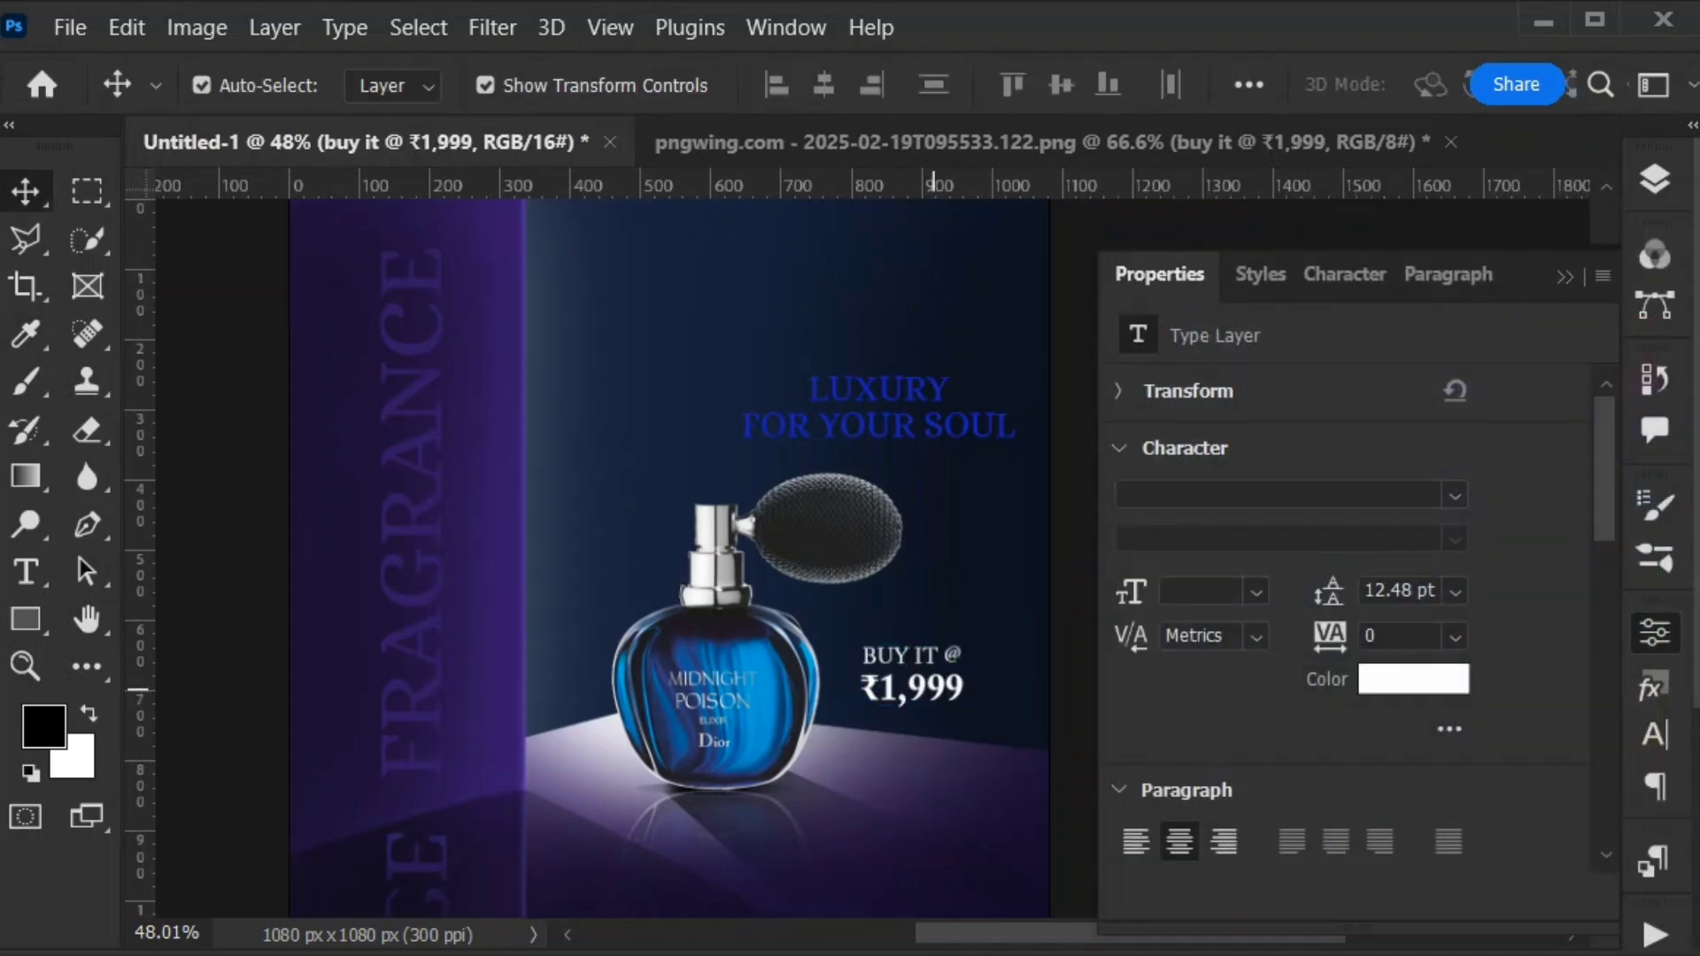
pyautogui.moveTo(933, 688); pyautogui.dragTo(905, 646)
pyautogui.scroll(4, 990, 669)
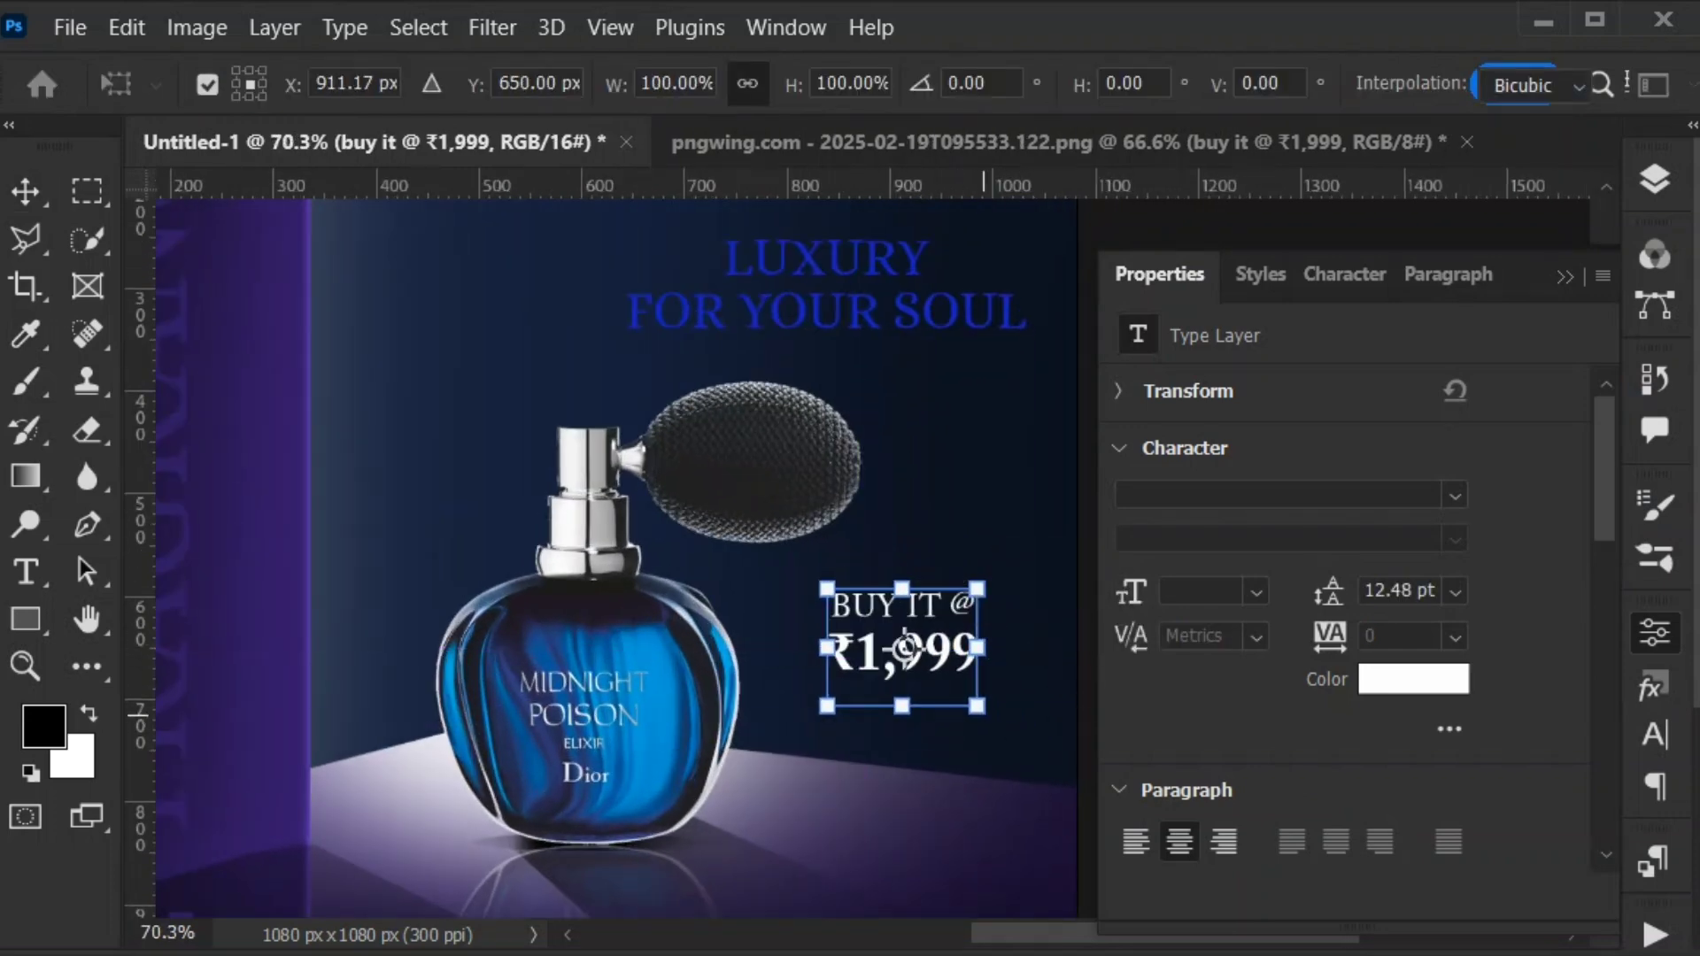
pyautogui.moveTo(984, 713); pyautogui.dragTo(1024, 743)
pyautogui.press('Return')
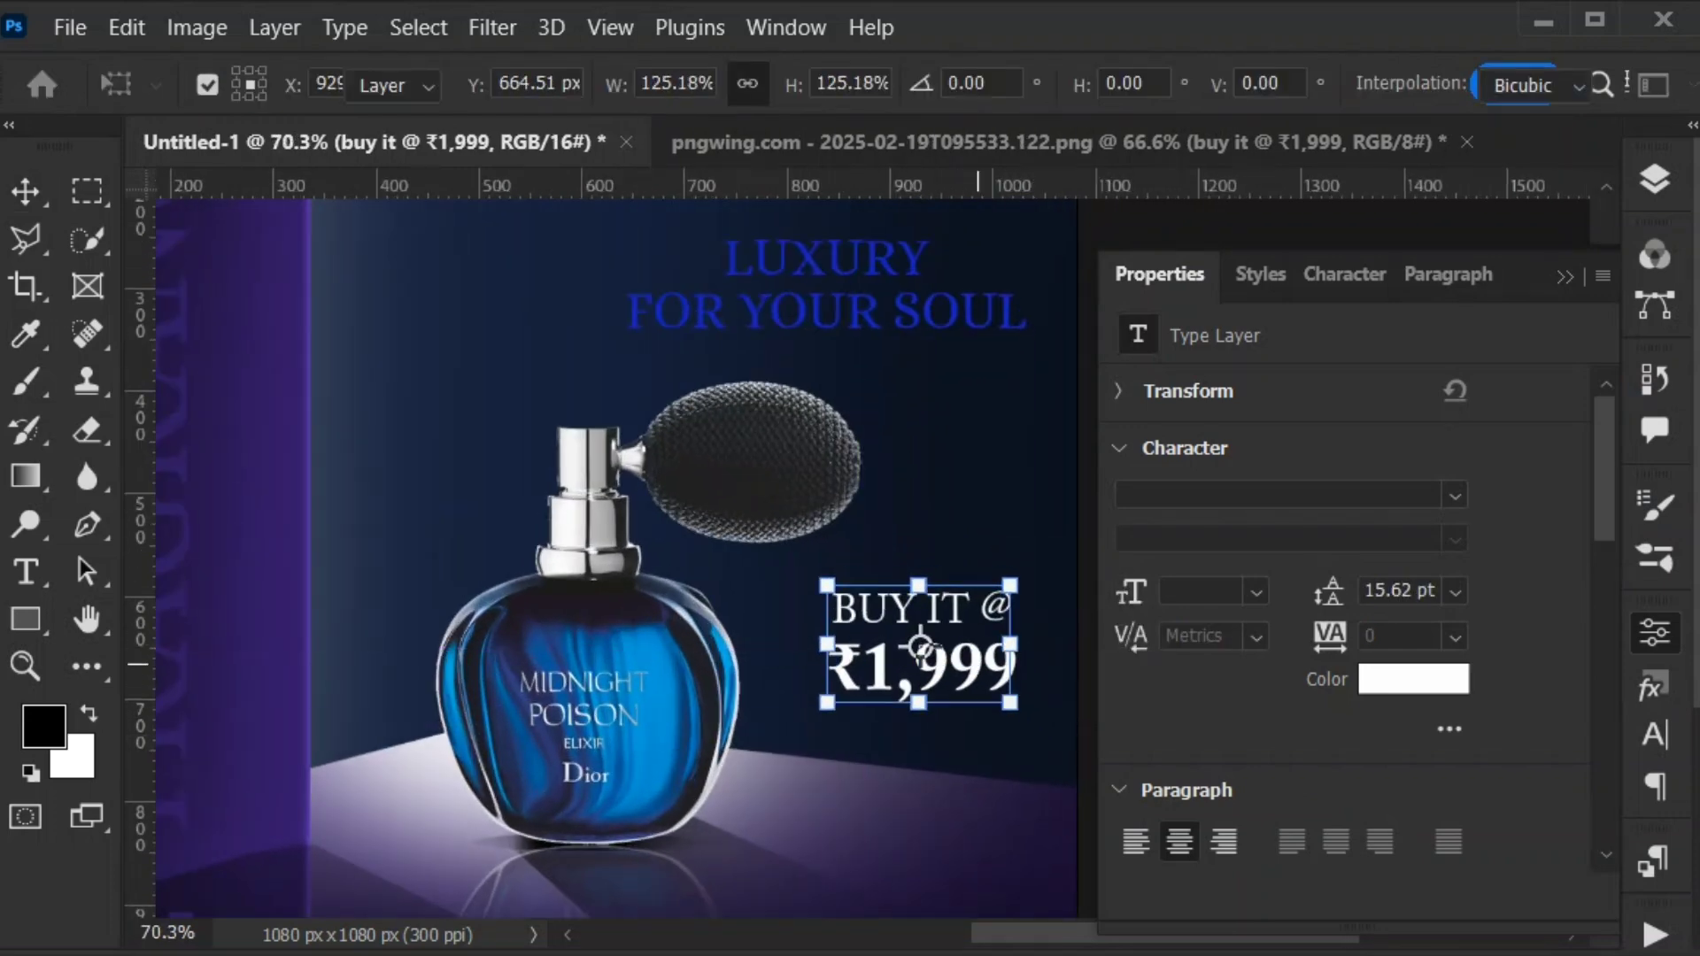
# Copy the SHOP NOW button and its label from the pngwing document into the design below the price
pyautogui.hotkey('ctrl', 'Tab')
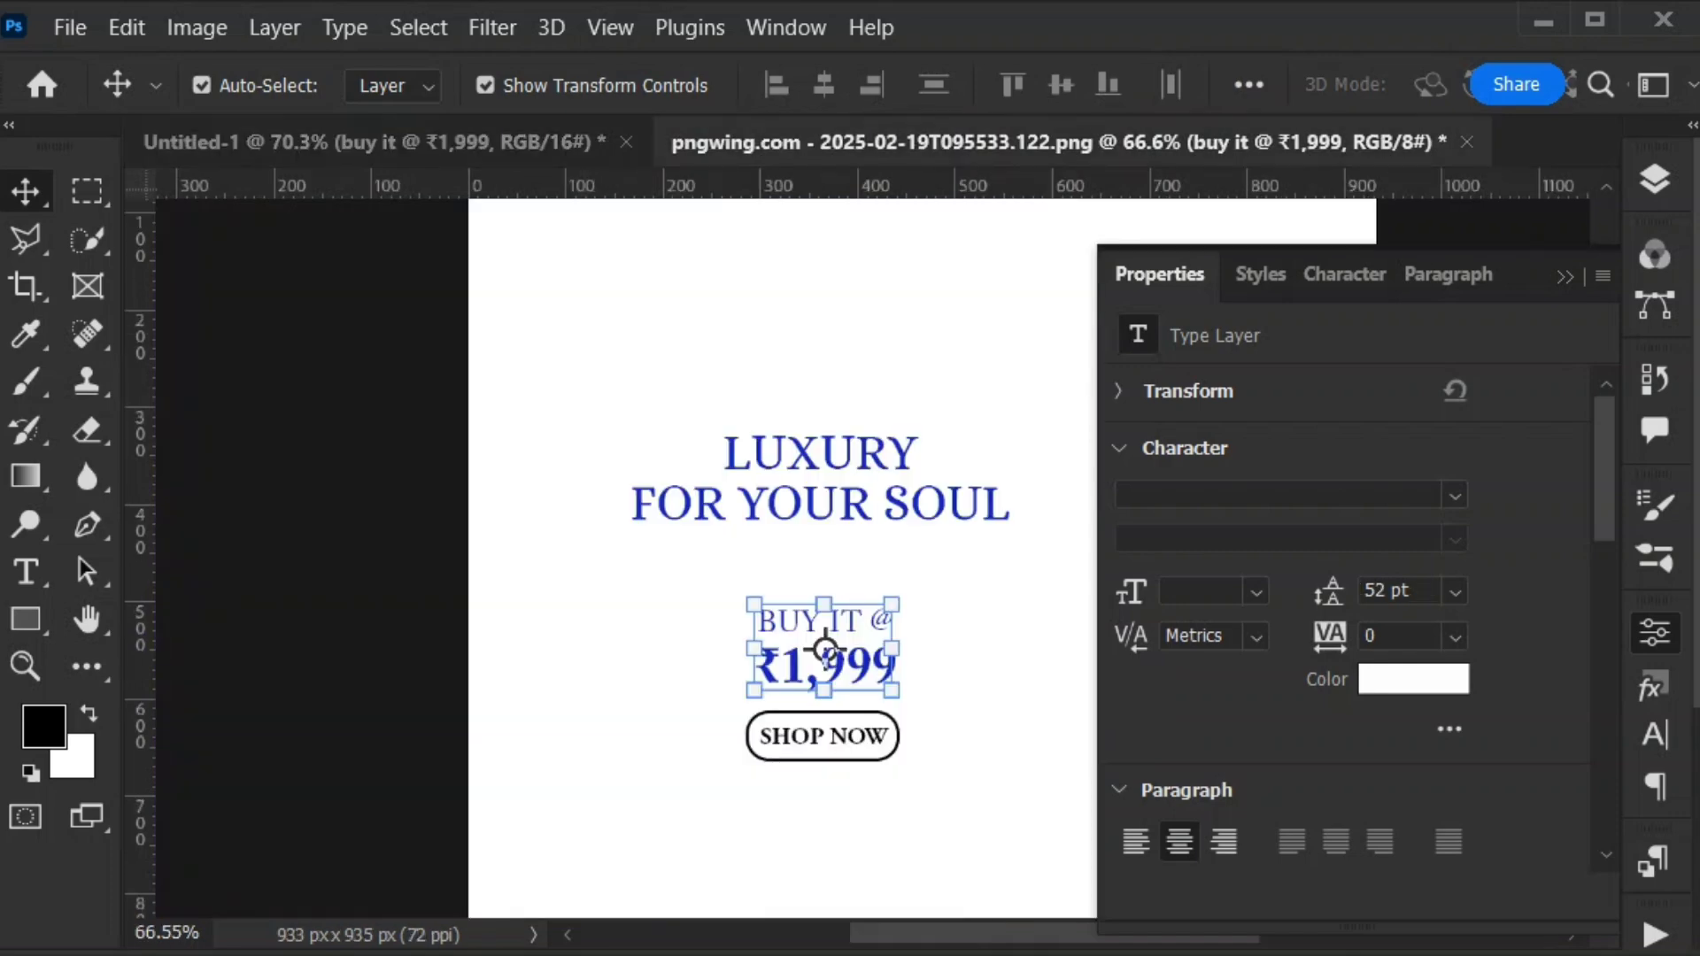
pyautogui.click(880, 660)
pyautogui.click(823, 734)
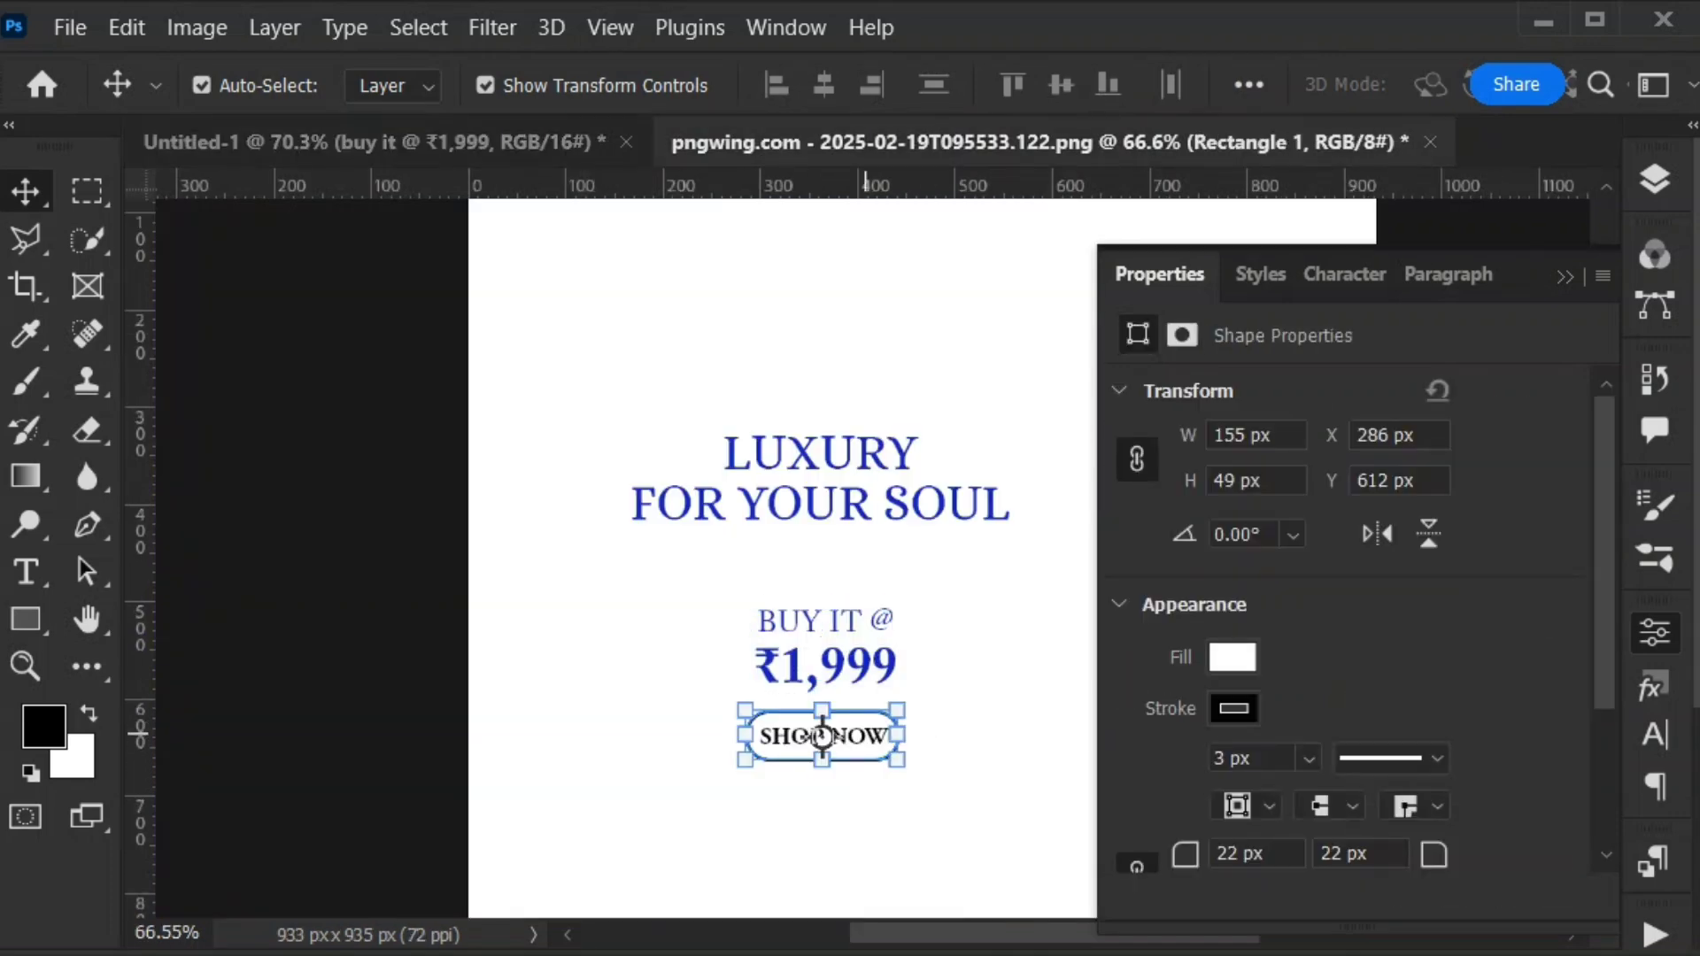
pyautogui.moveTo(822, 734); pyautogui.dragTo(972, 753)
pyautogui.scroll(-3, 974, 757)
pyautogui.scroll(4, 984, 766)
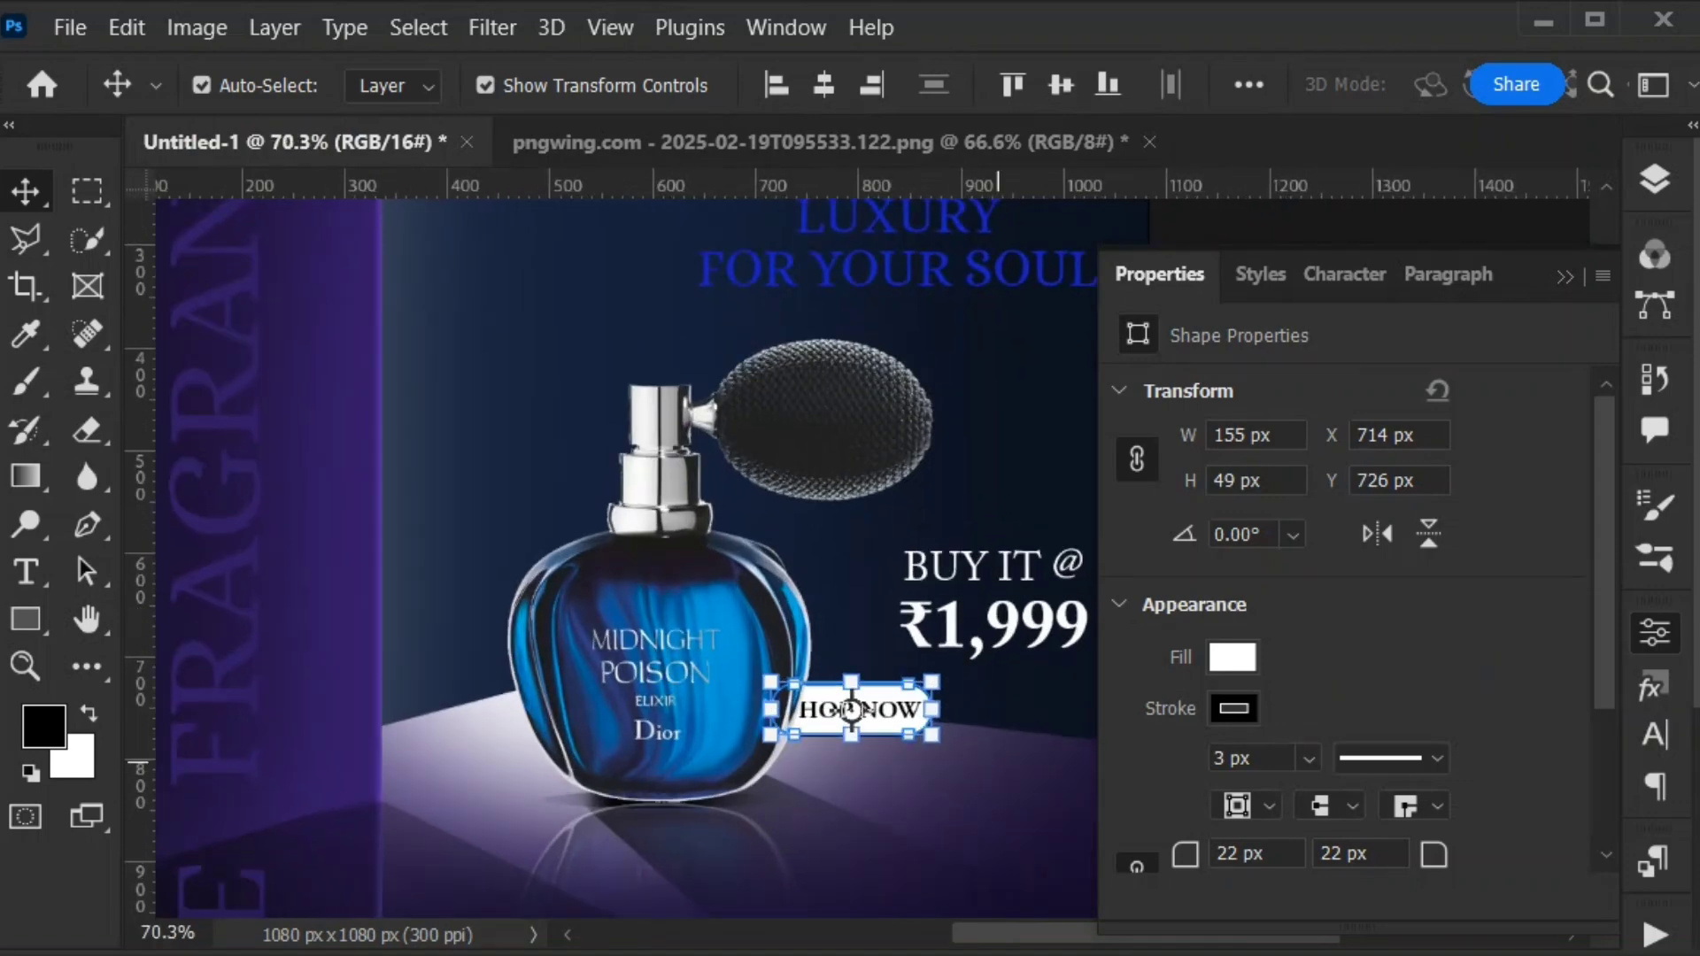
pyautogui.click(981, 769)
# Remove the stroke from the SHOP NOW button's rounded rectangle
pyautogui.click(916, 713)
pyautogui.click(1233, 708)
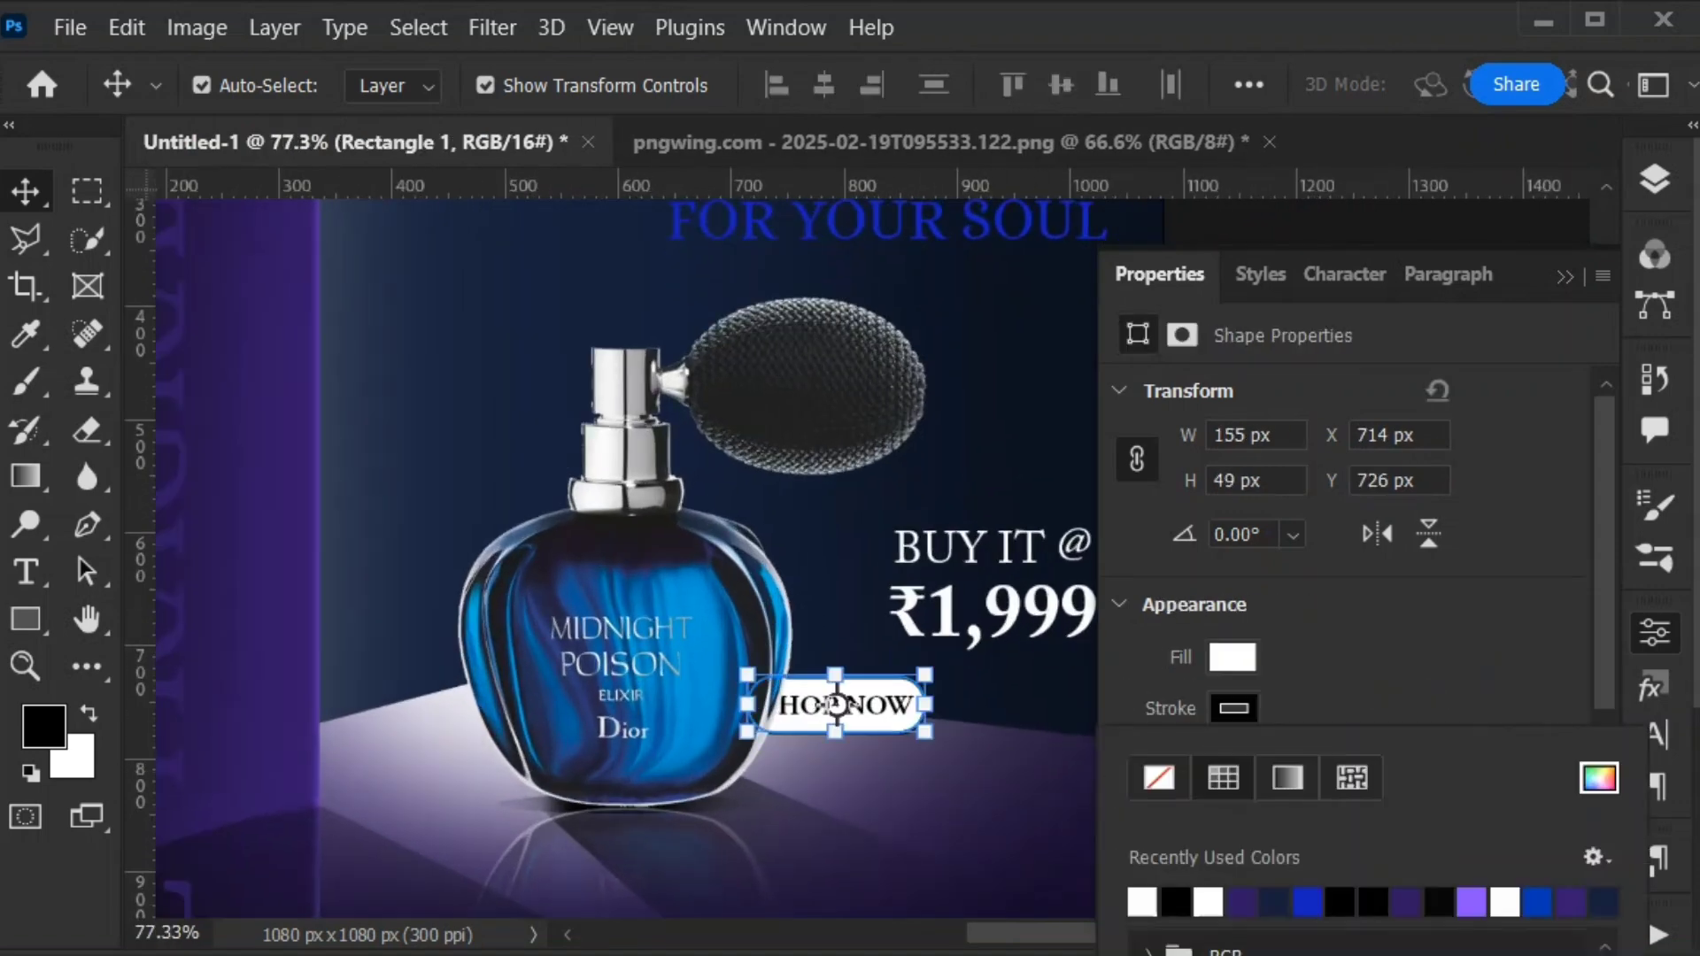
pyautogui.click(1162, 773)
pyautogui.click(550, 463)
# Move the SHOP NOW label and its rounded rectangle together so they sit centred beneath ₹1,999
pyautogui.click(839, 705)
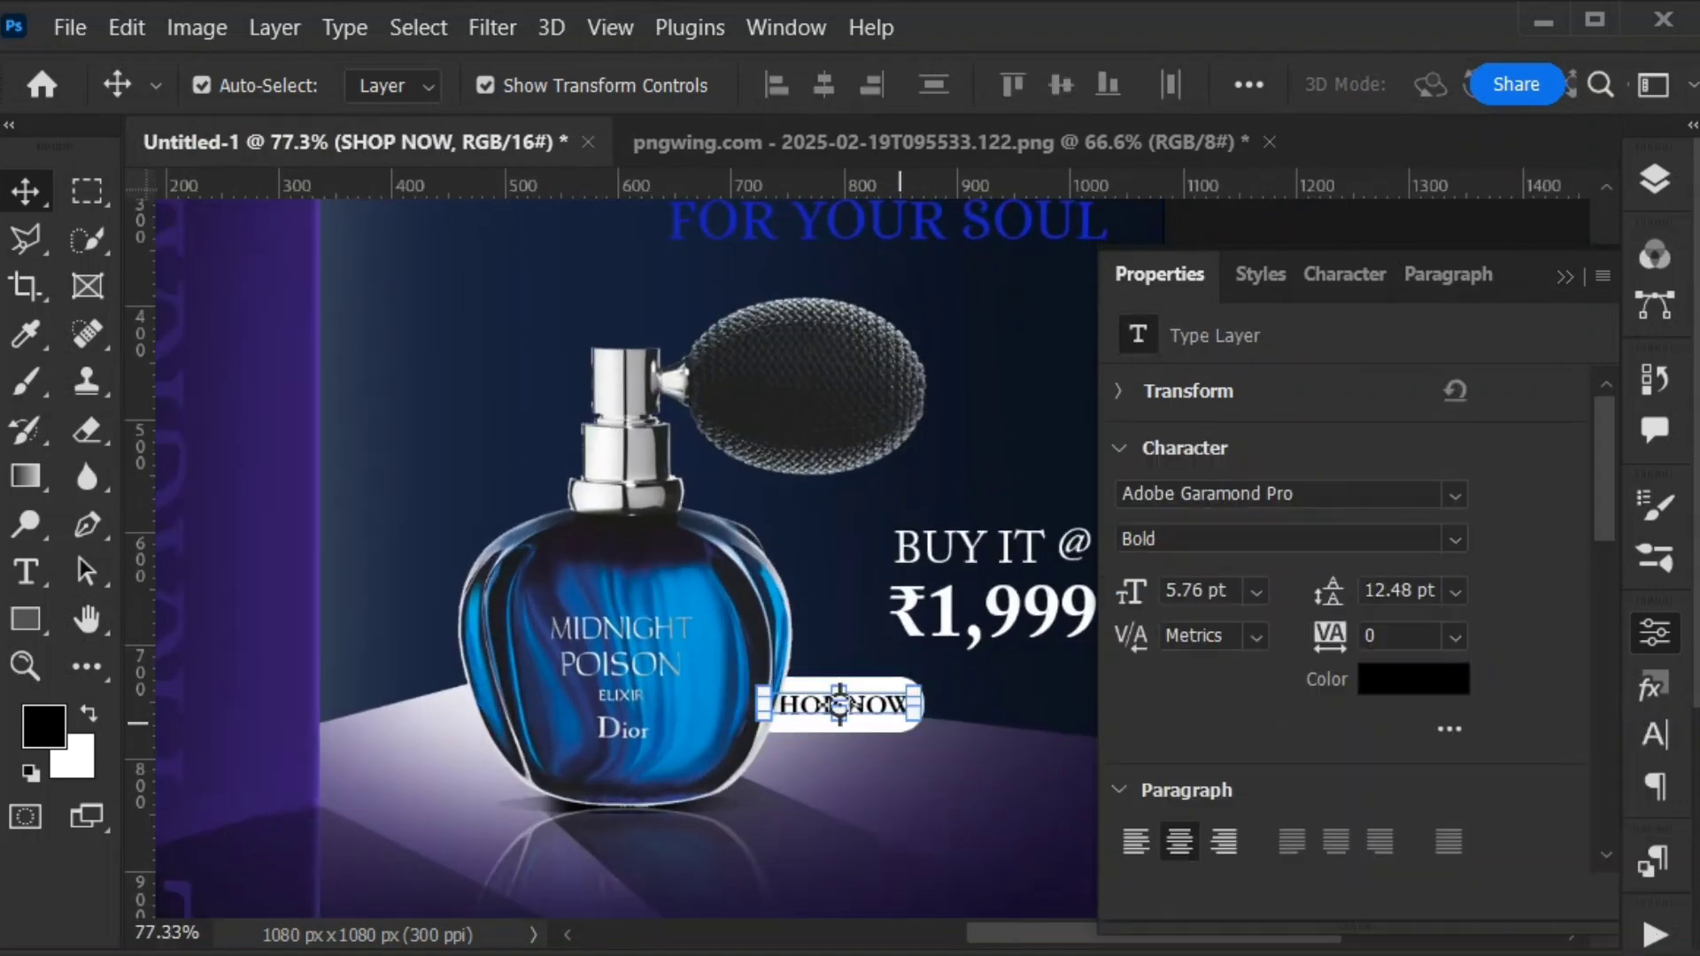
pyautogui.click(554, 463)
pyautogui.click(779, 704)
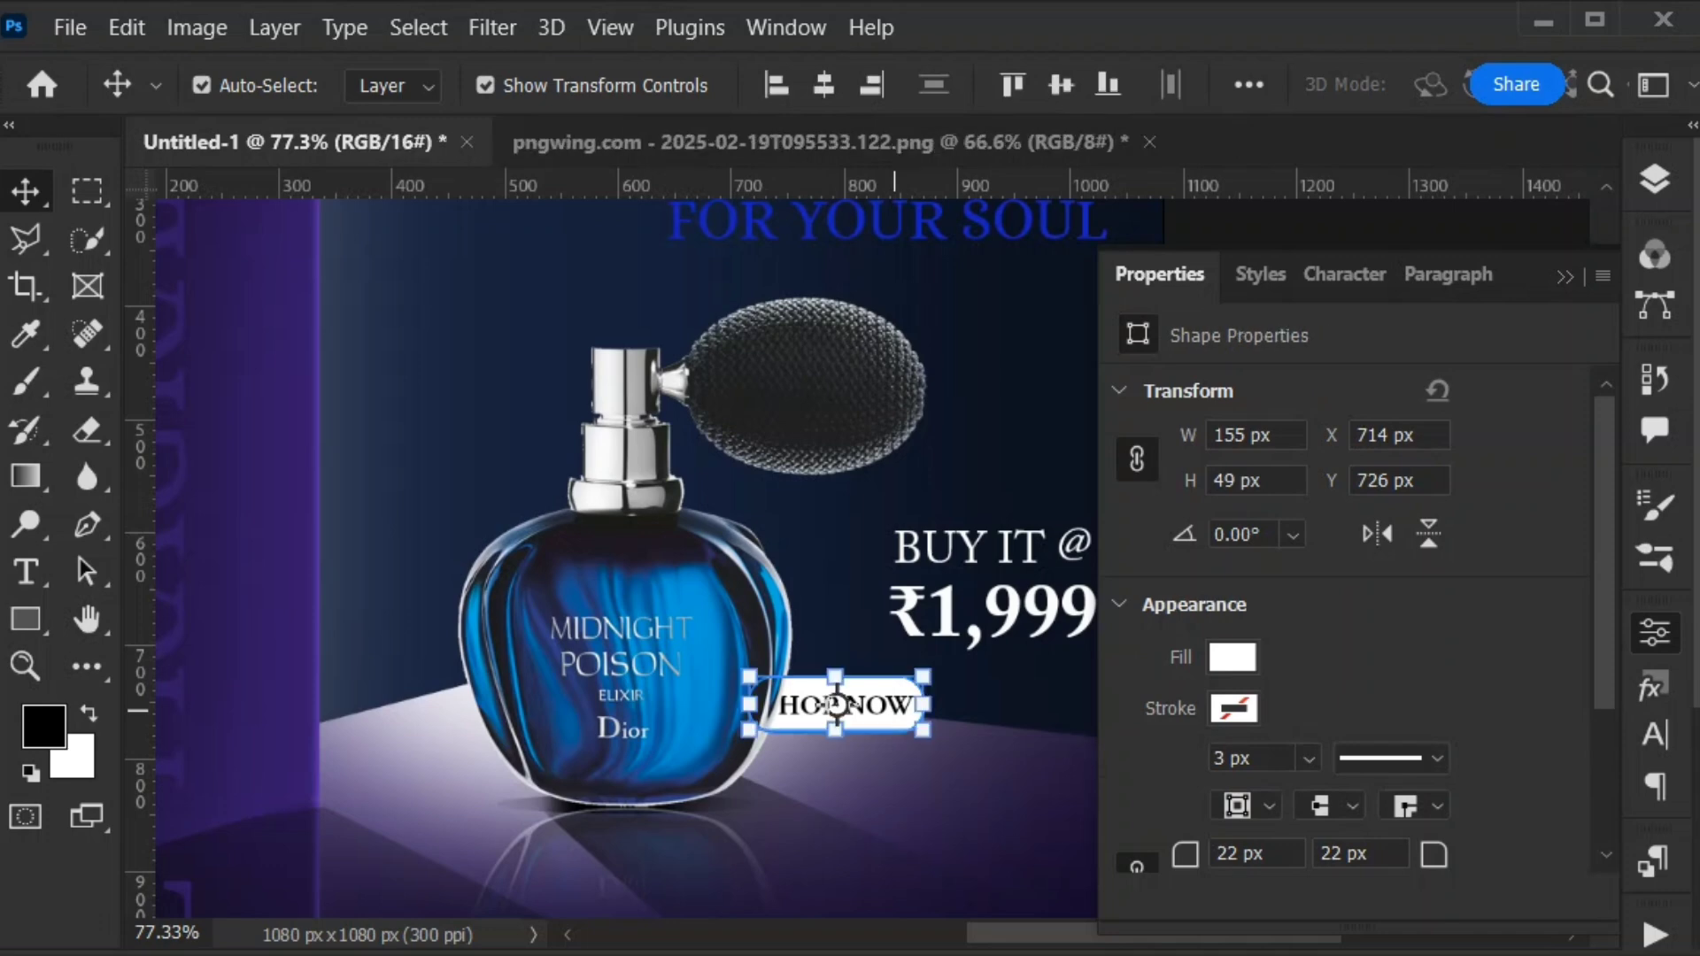
pyautogui.moveTo(833, 705); pyautogui.dragTo(991, 701)
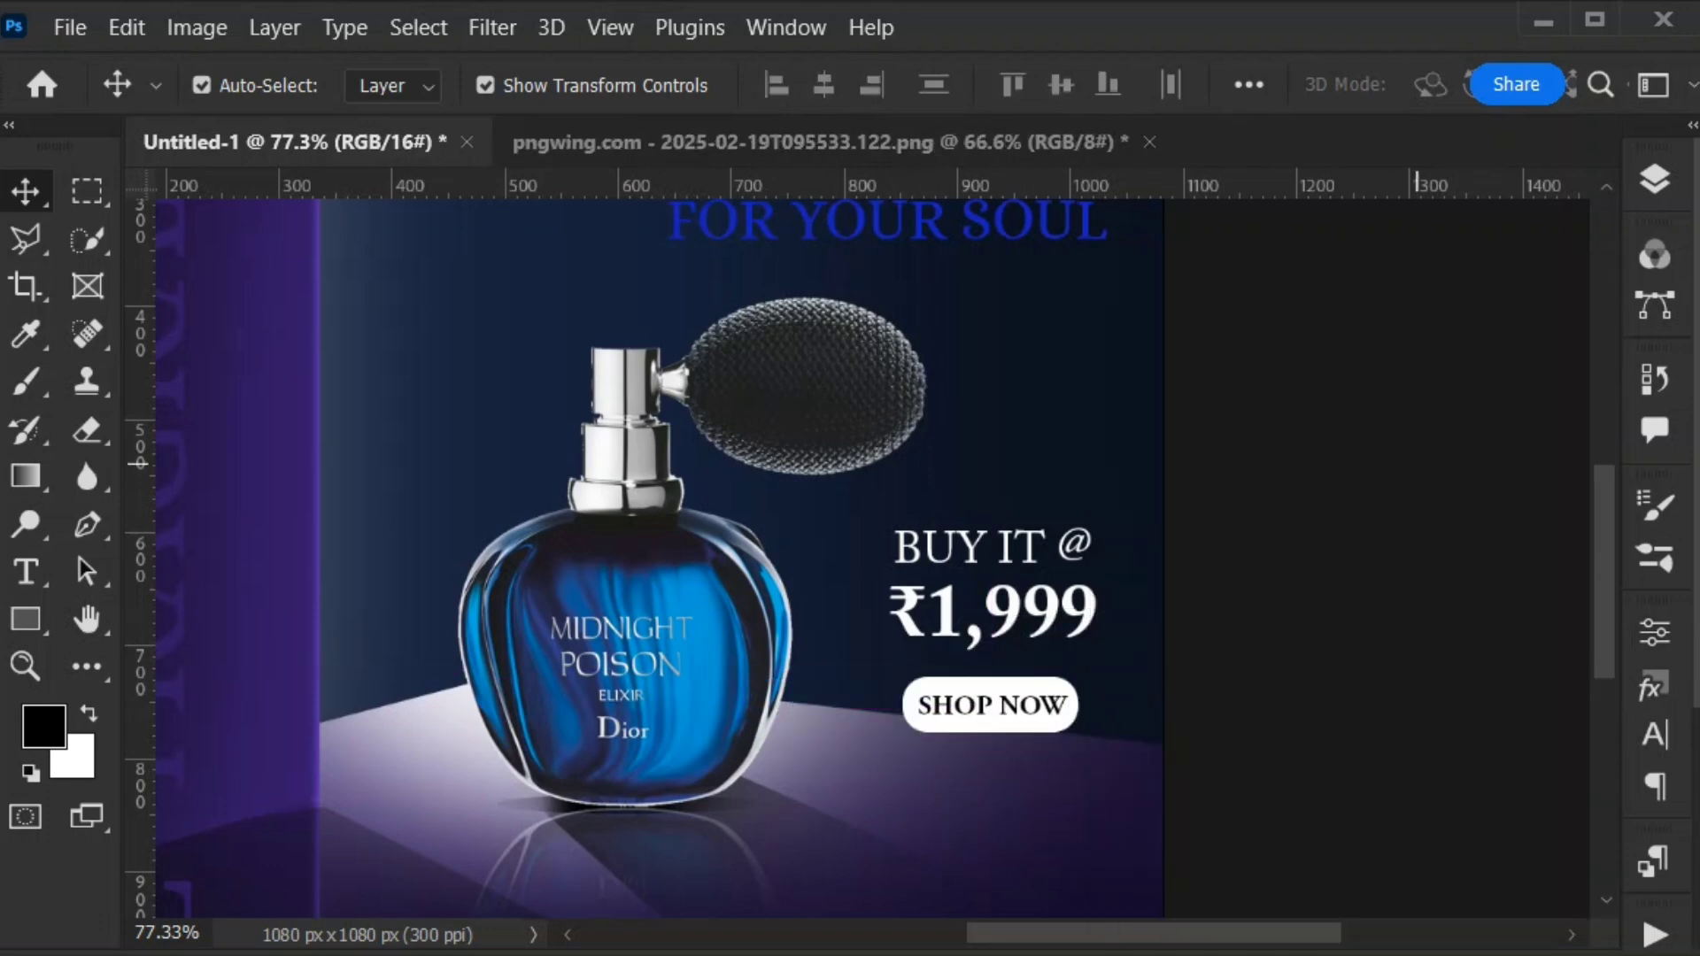
pyautogui.hotkey('ctrl', '0')
pyautogui.scroll(-2, 990, 699)
pyautogui.scroll(1, 927, 719)
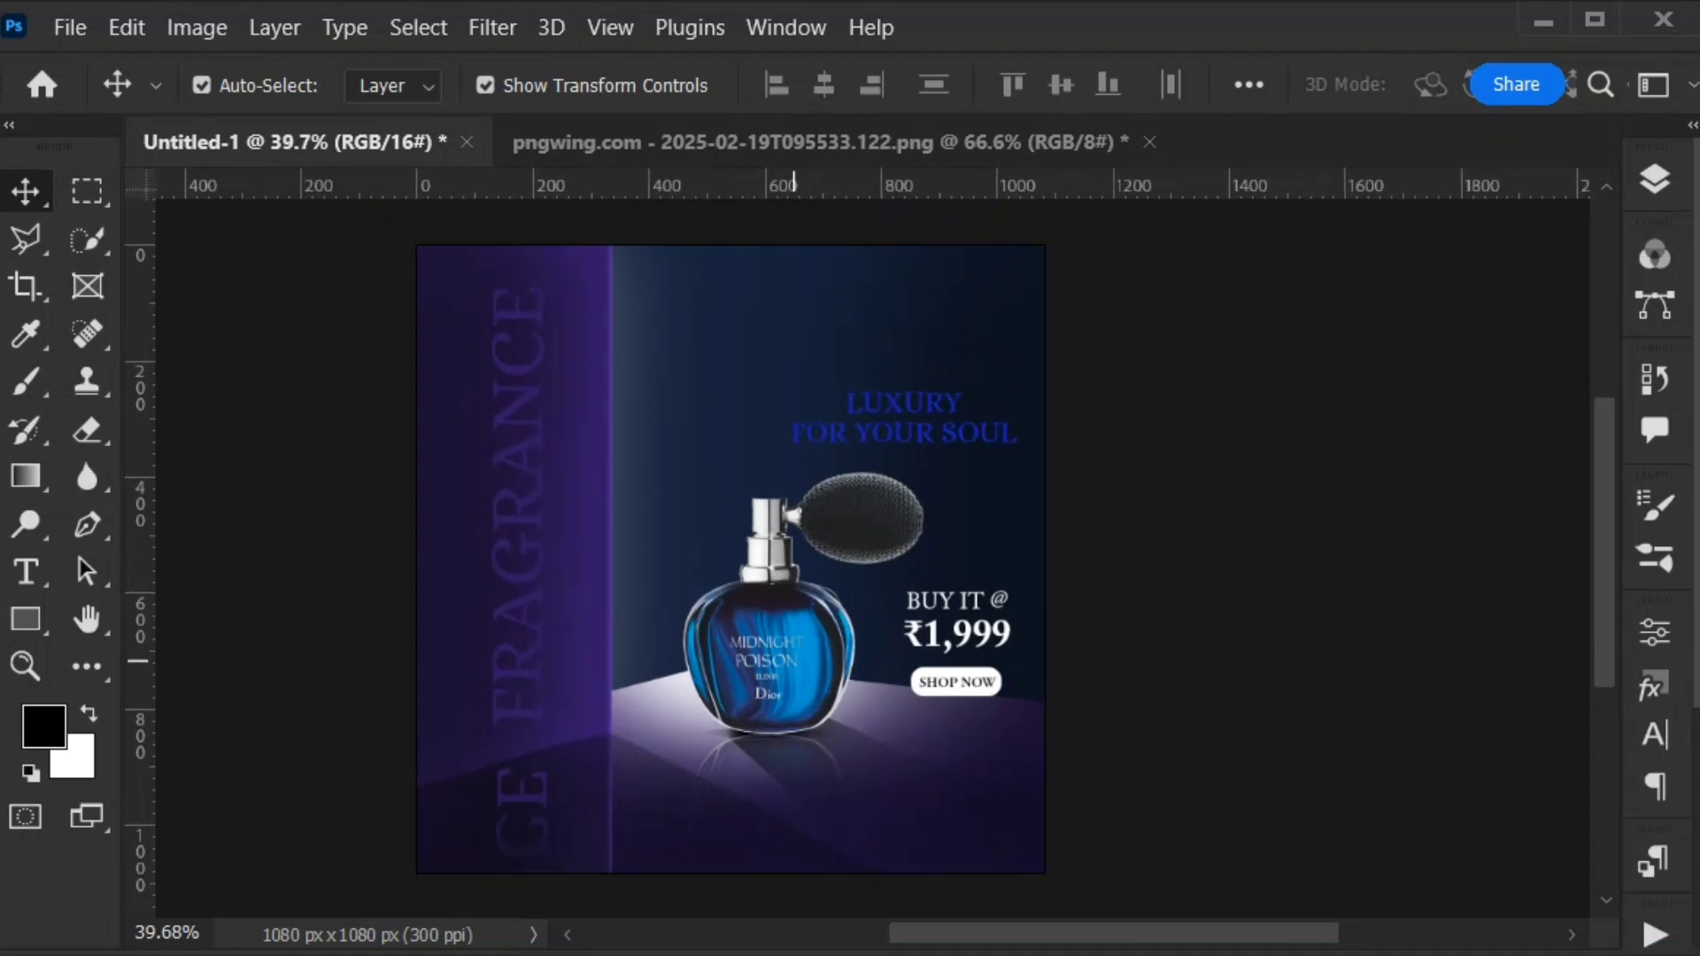
pyautogui.scroll(3, 794, 660)
pyautogui.click(794, 660)
pyautogui.click(1365, 357)
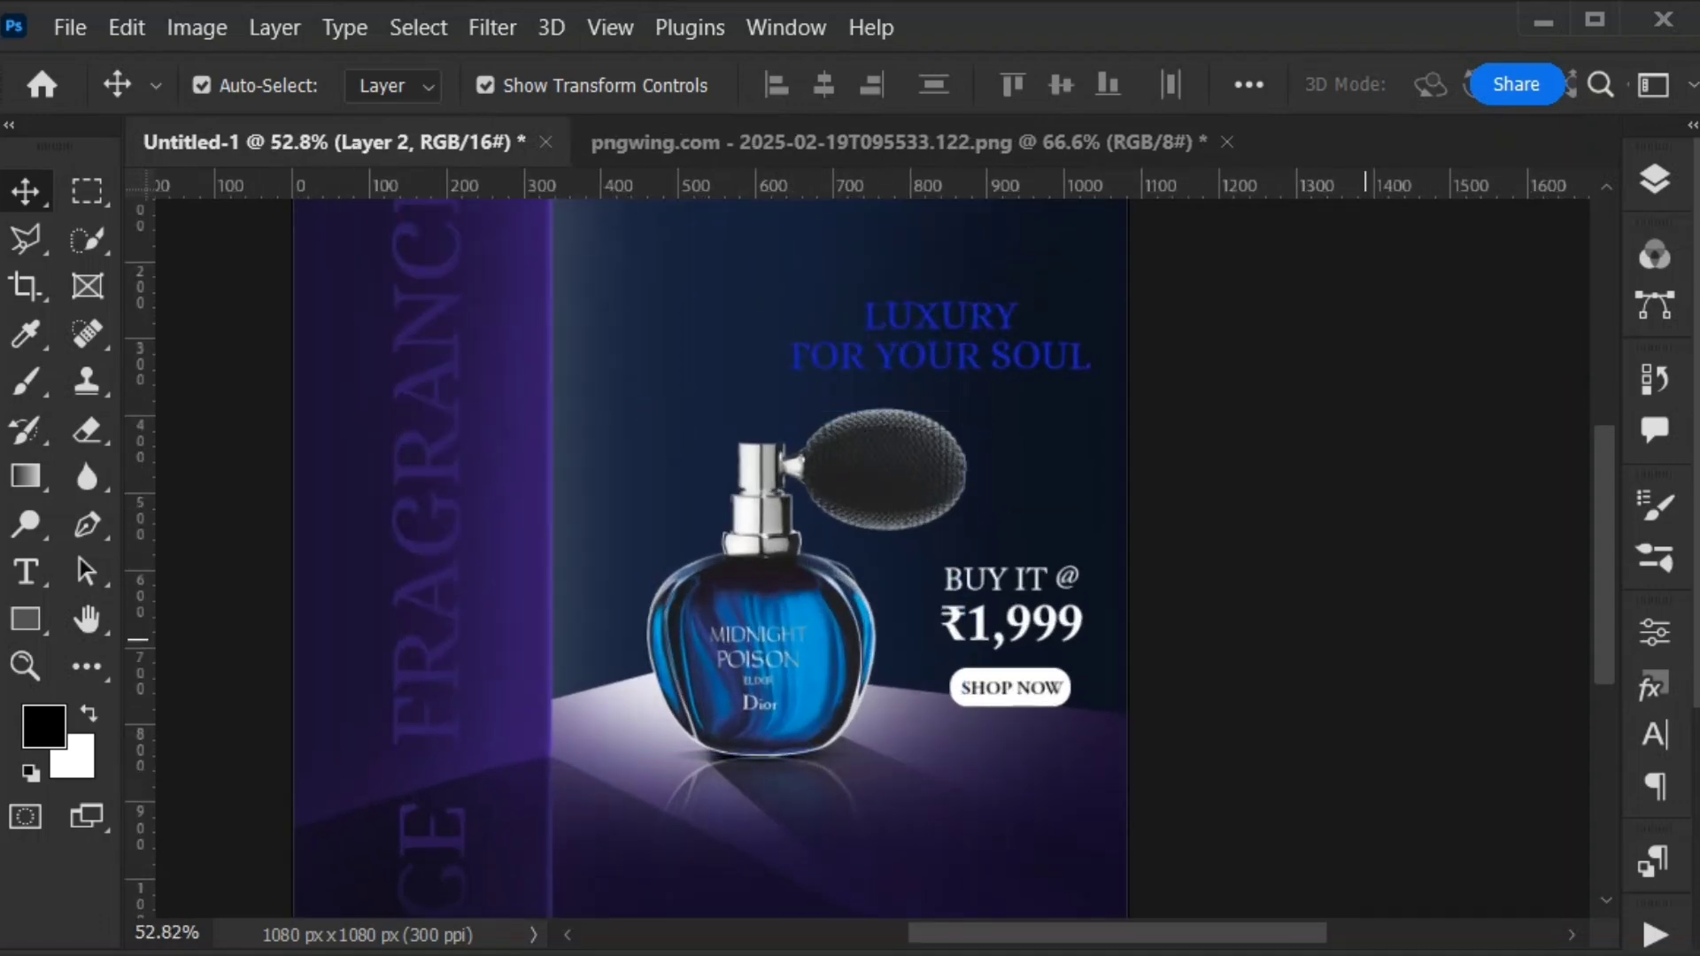
pyautogui.scroll(-1, 823, 715)
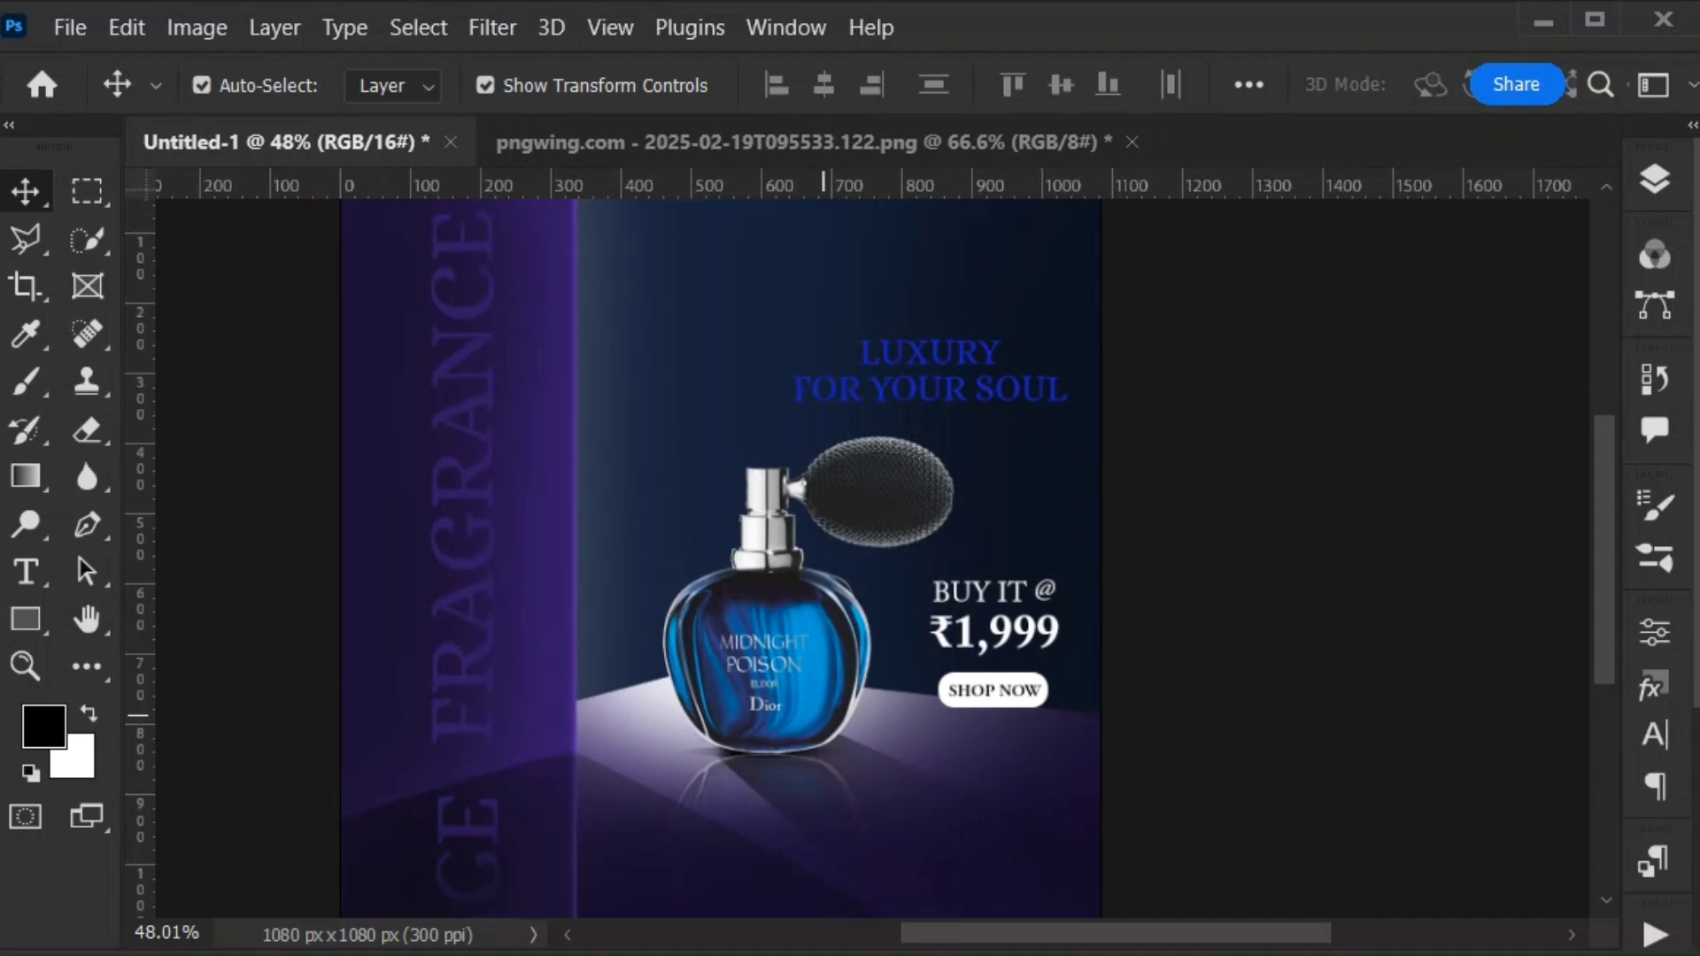
# Move the LUXURY FOR YOUR SOUL heading higher on the blue wall, roughly centred above the bottle
pyautogui.moveTo(908, 361); pyautogui.dragTo(828, 319)
pyautogui.scroll(-2, 823, 318)
pyautogui.click(1175, 434)
pyautogui.click(985, 418)
# Change the LUXURY FOR YOUR SOUL heading's text colour to a light lavender blue
pyautogui.click(872, 349)
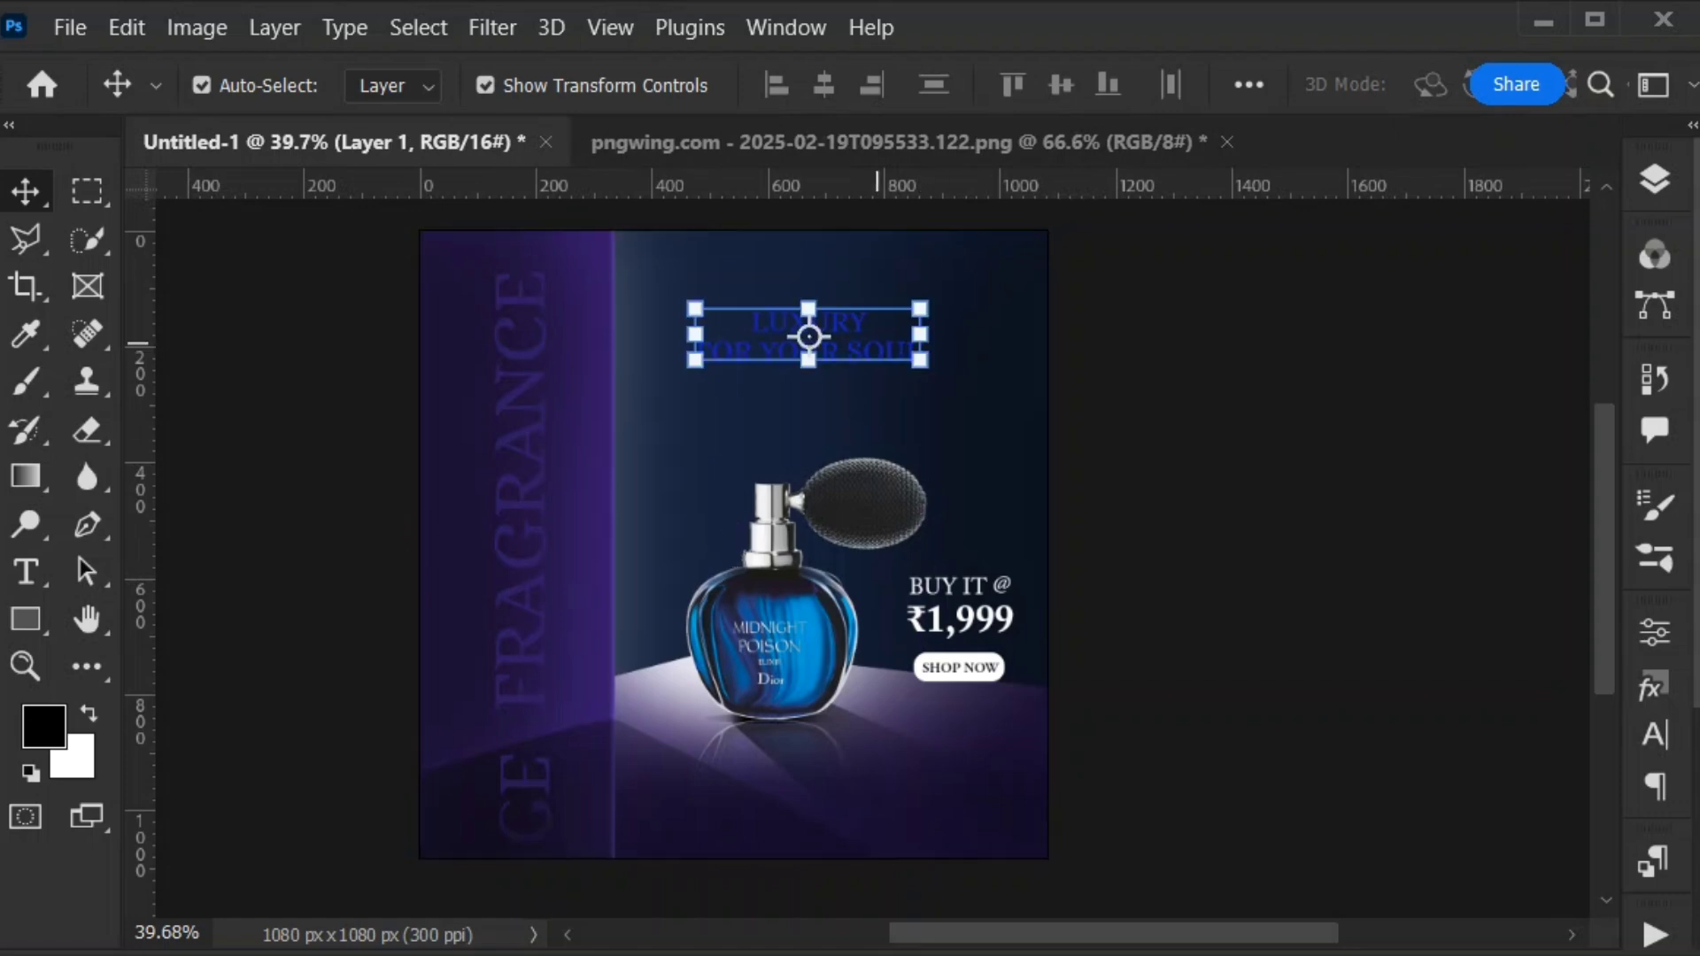
pyautogui.click(1654, 633)
pyautogui.click(1411, 679)
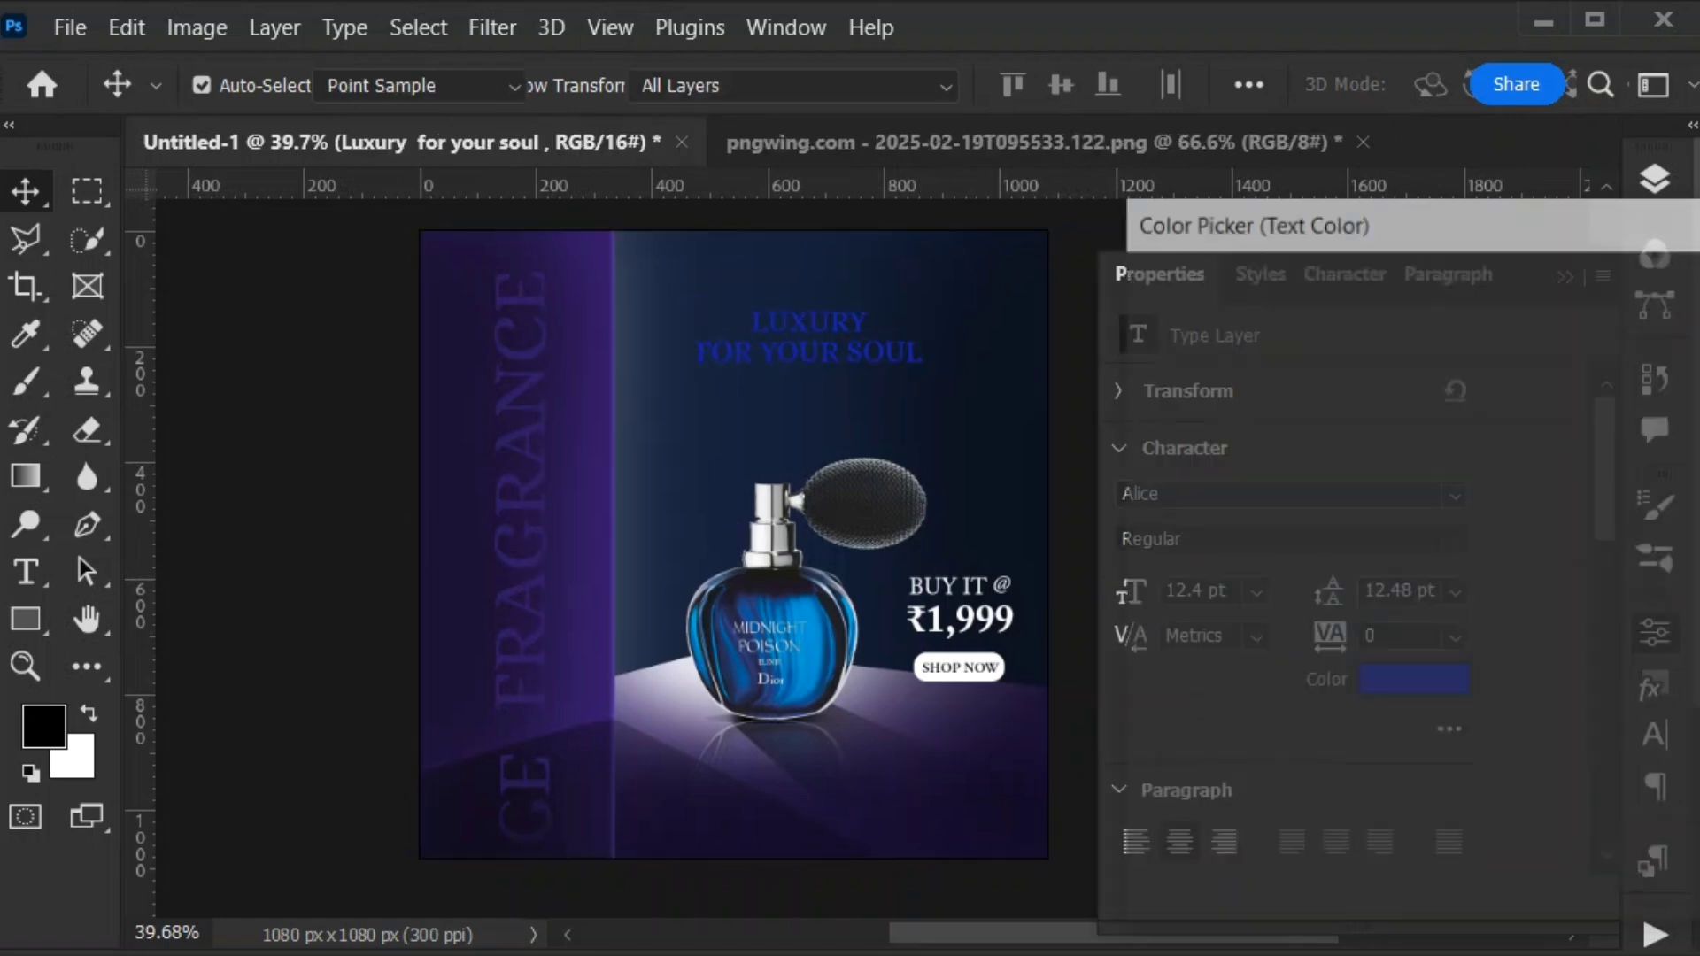
pyautogui.click(1204, 341)
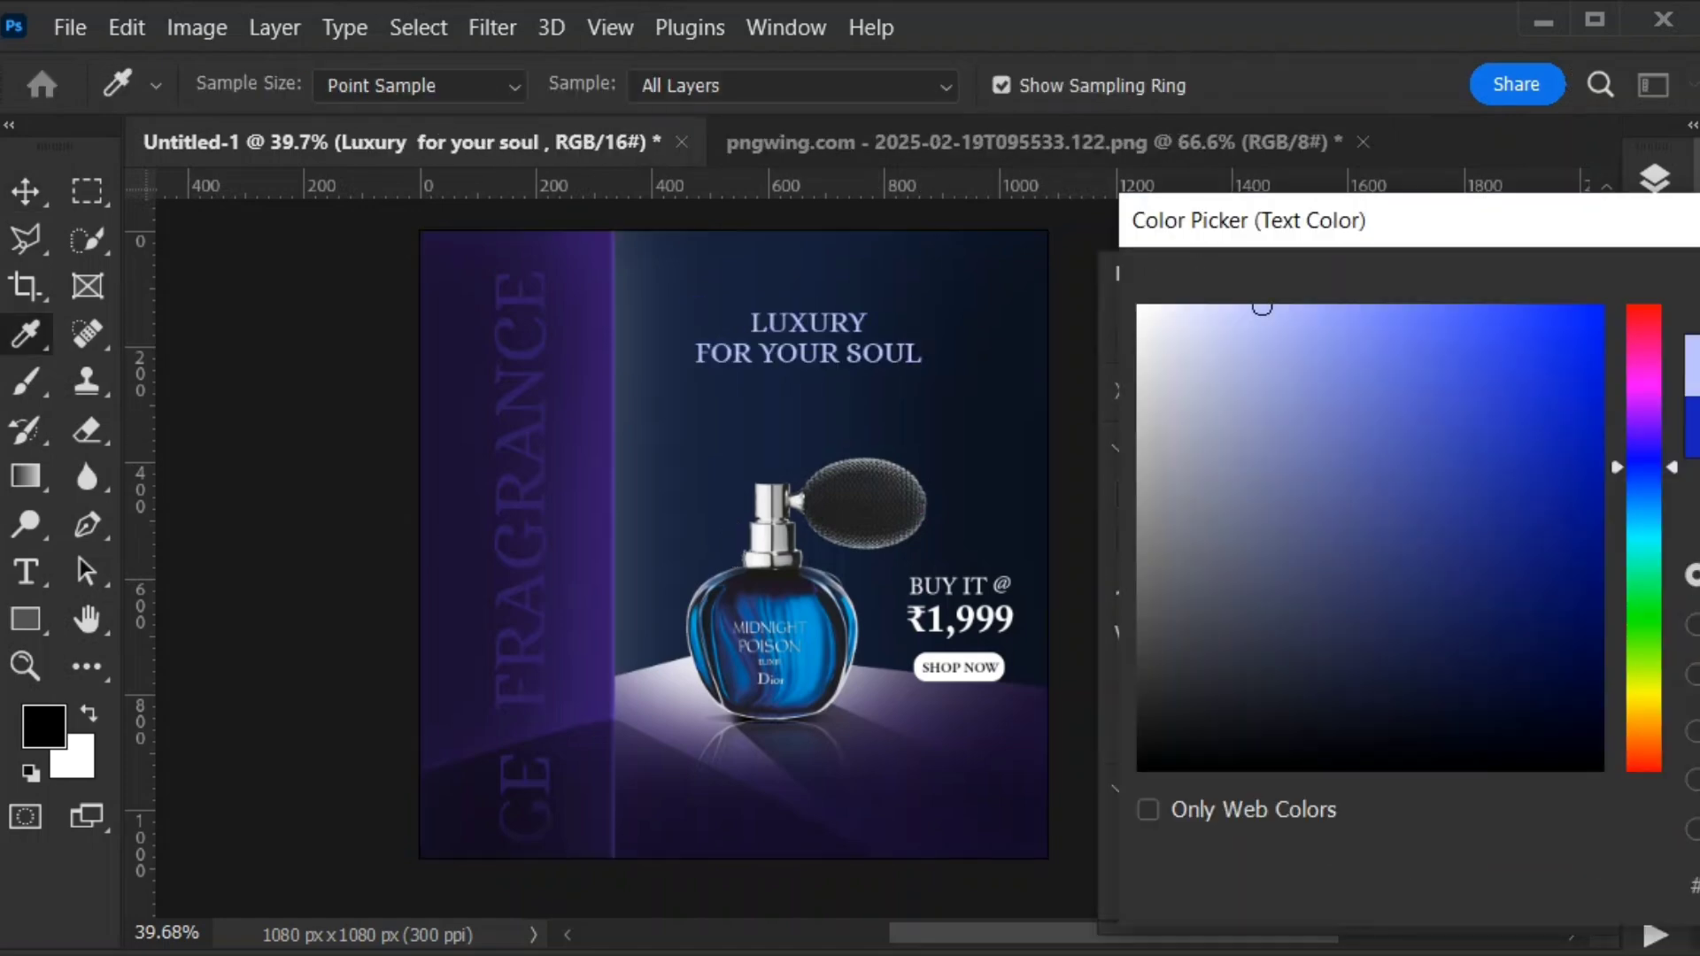
pyautogui.press('Return')
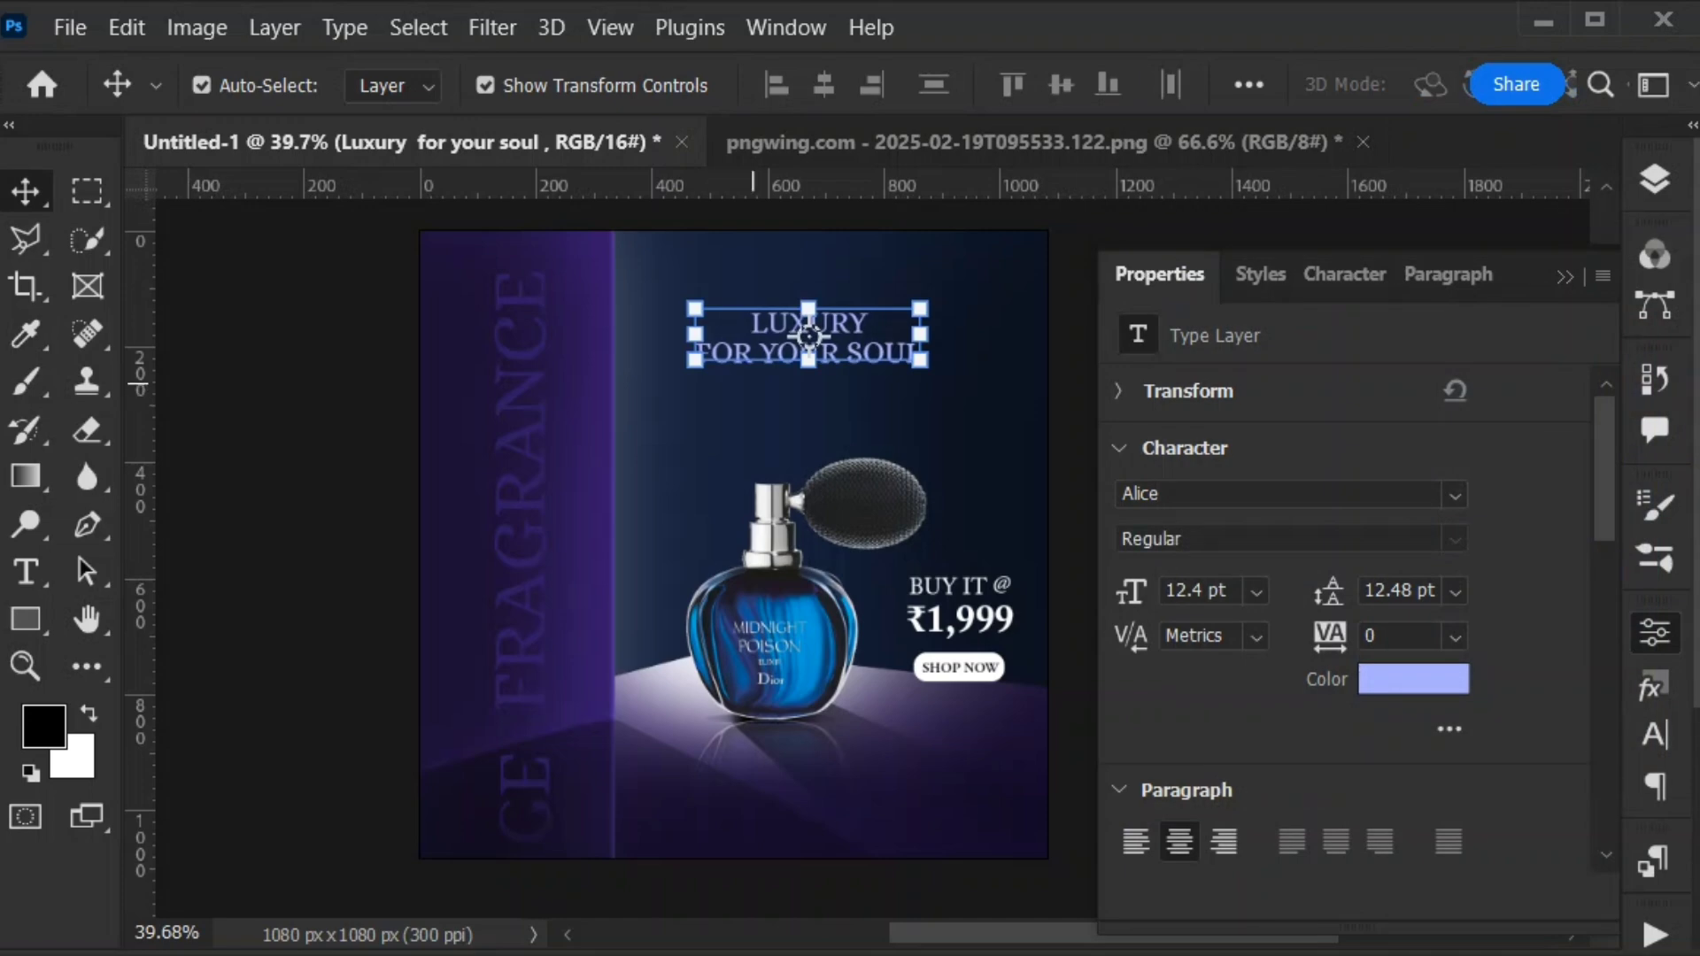
pyautogui.click(1069, 368)
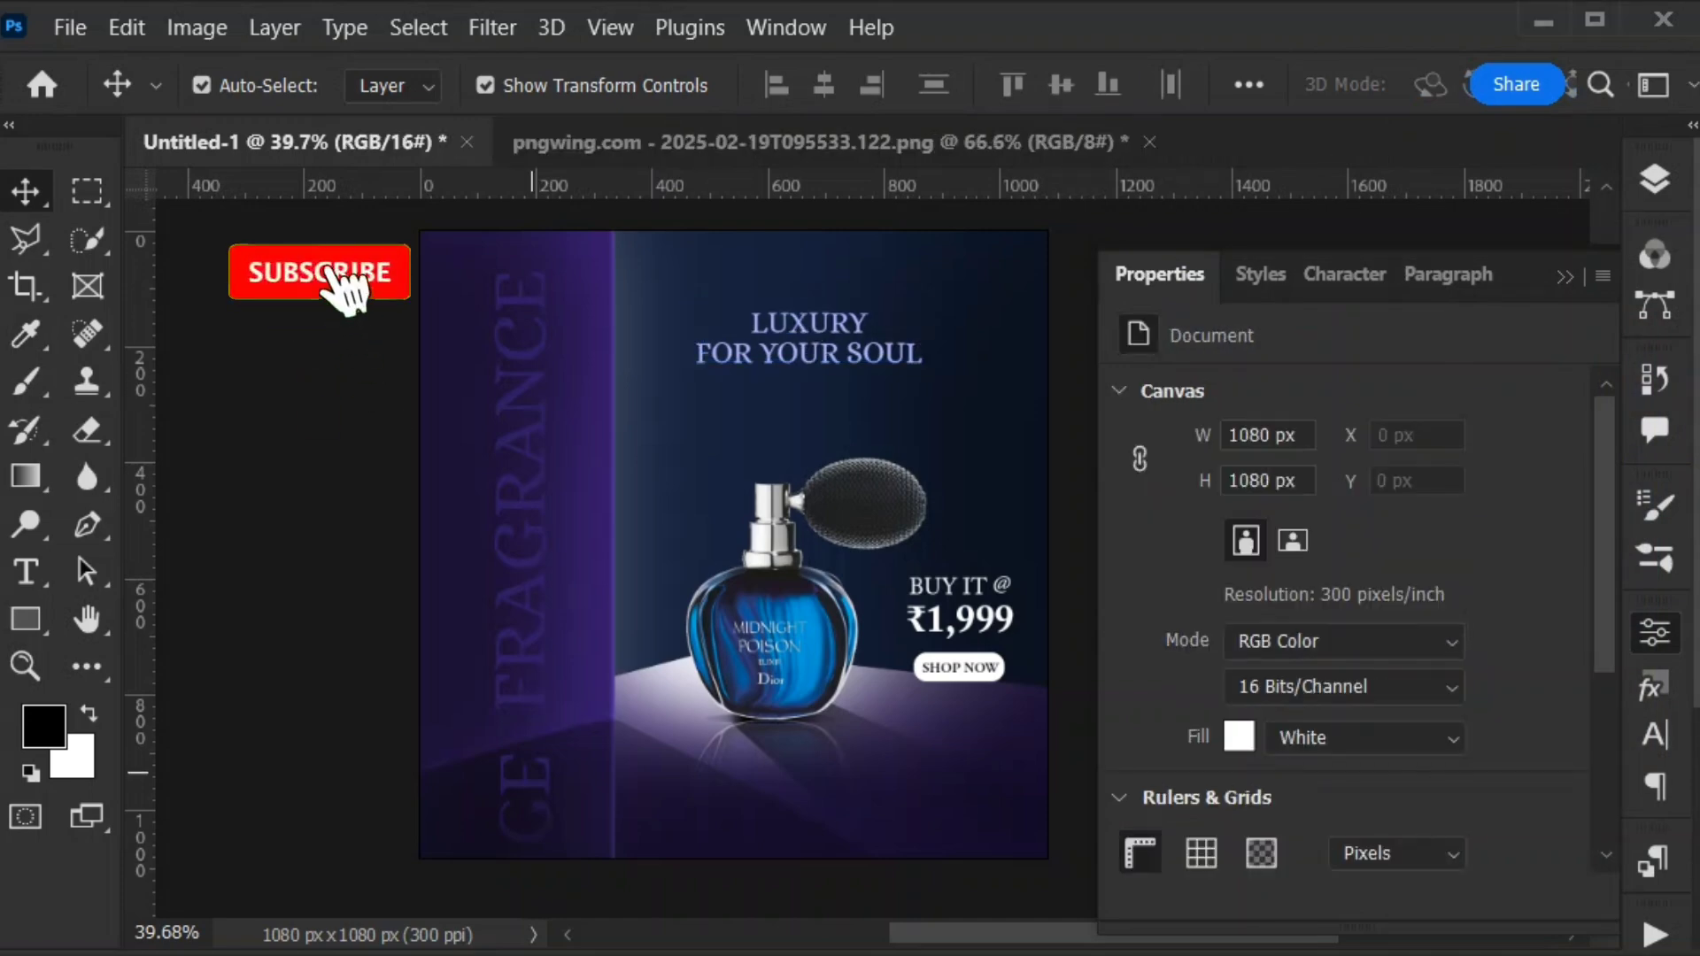
# Flip the faded FRAGRANCE copy at the foot of the purple wall once more
pyautogui.click(524, 776)
pyautogui.click(526, 788)
pyautogui.click(126, 27)
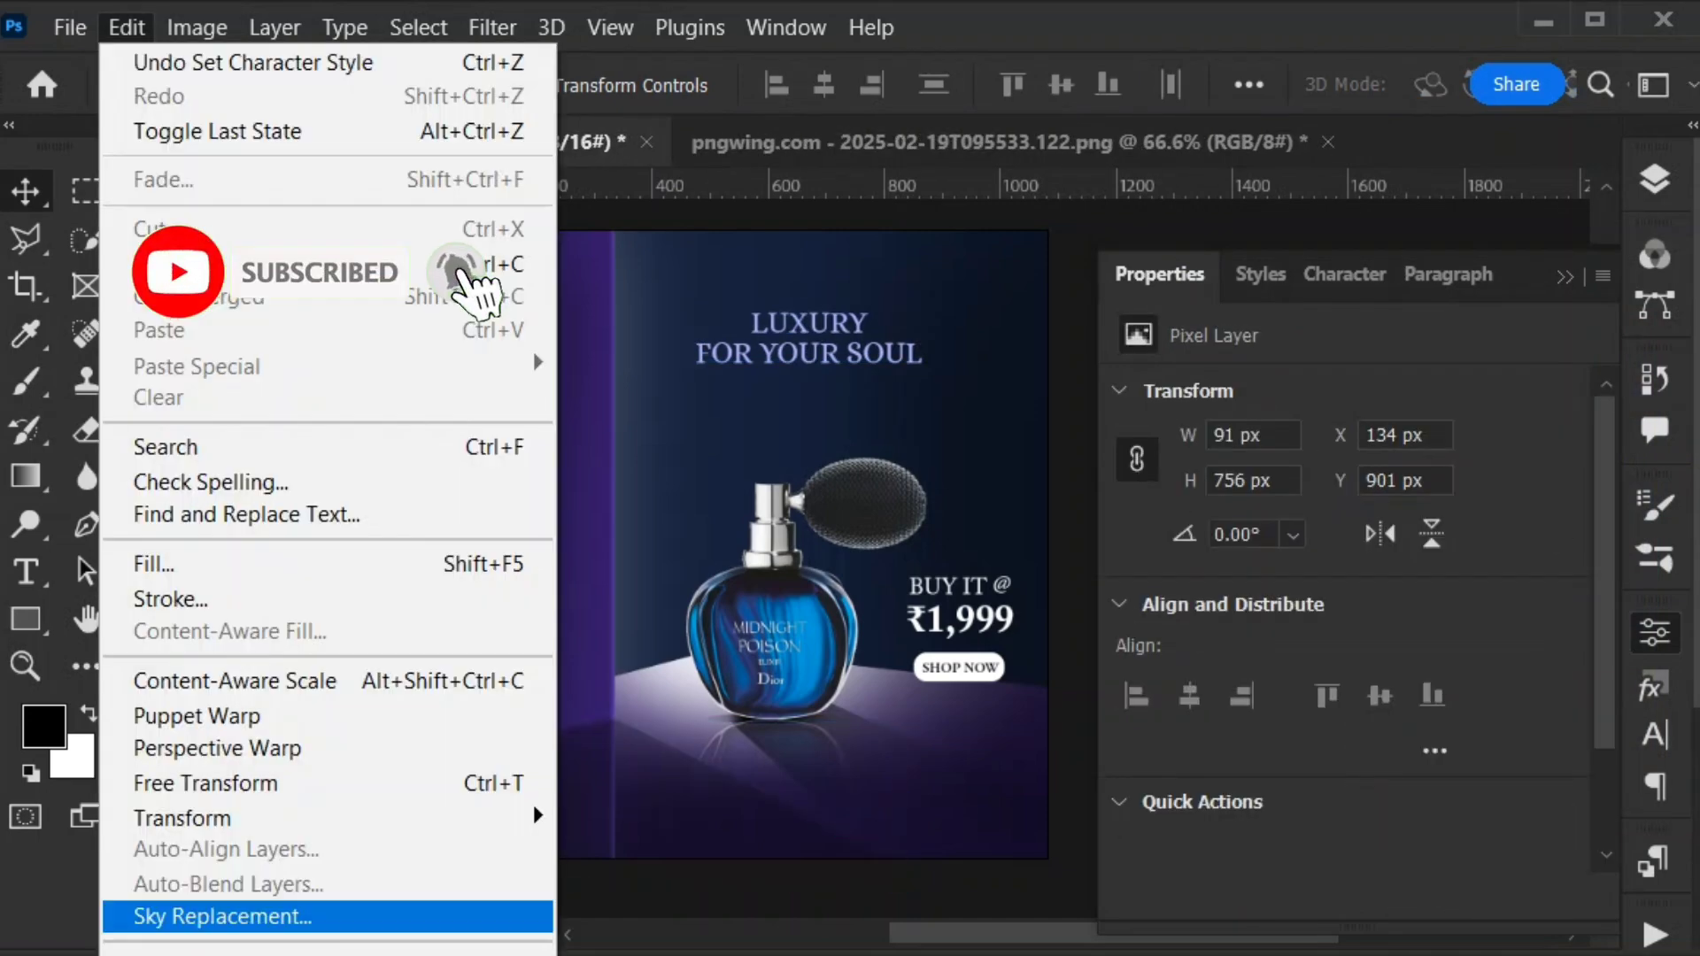
pyautogui.moveTo(265, 816)
pyautogui.click(609, 865)
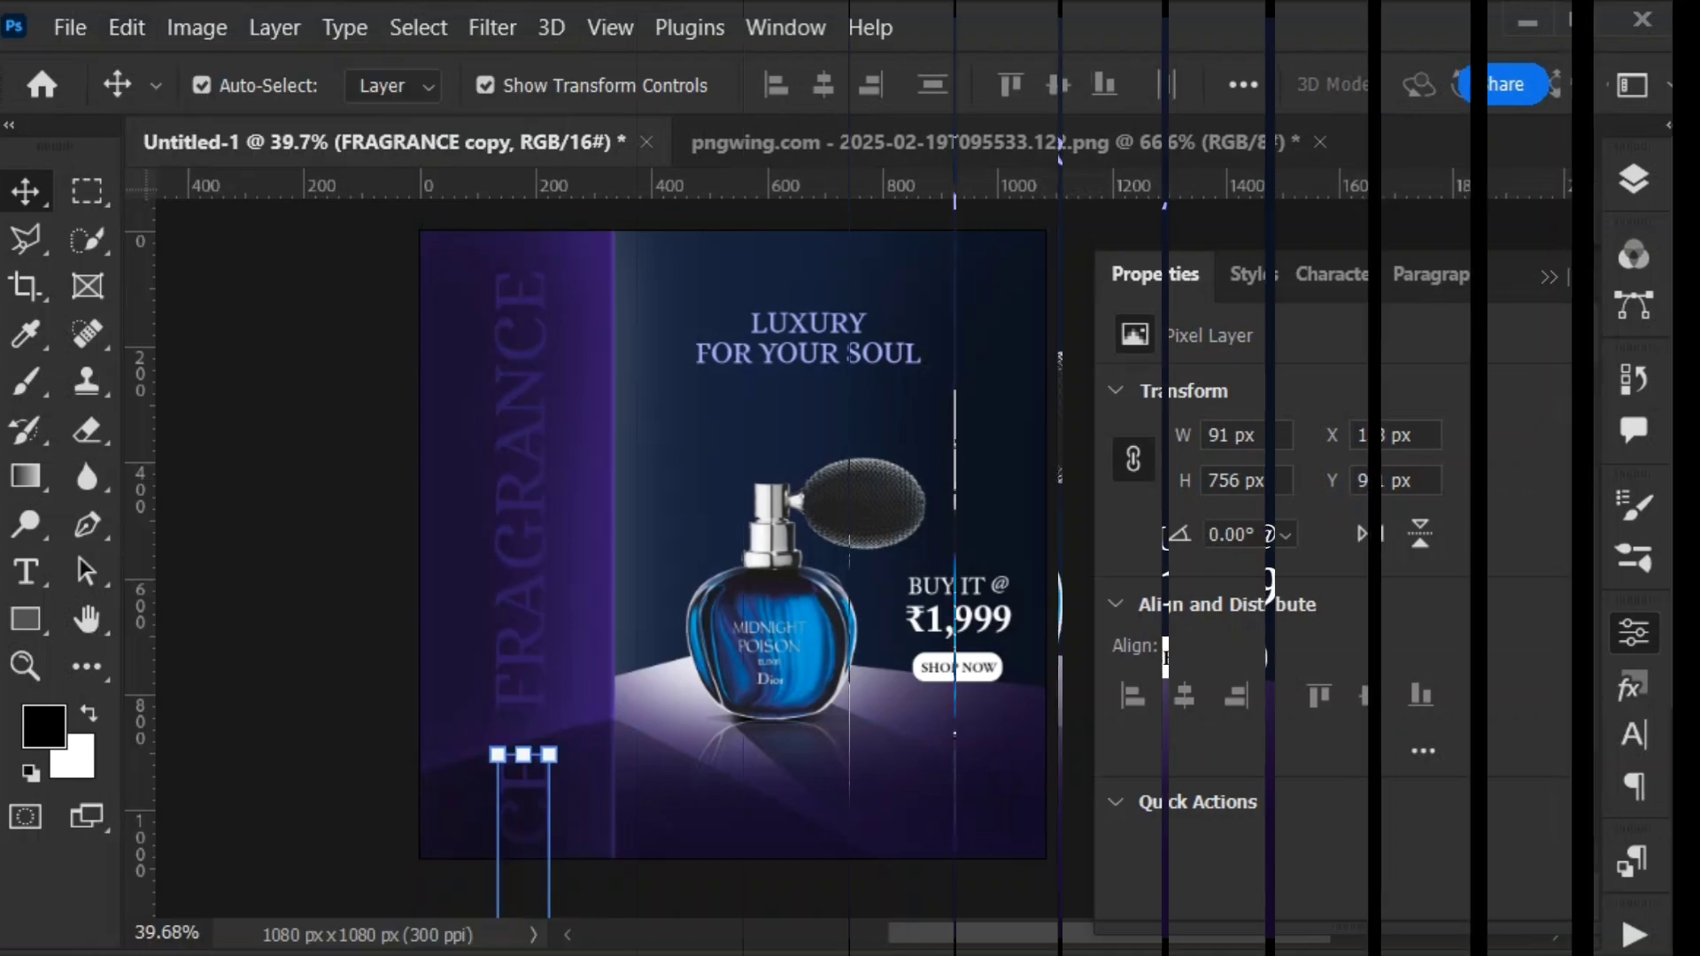